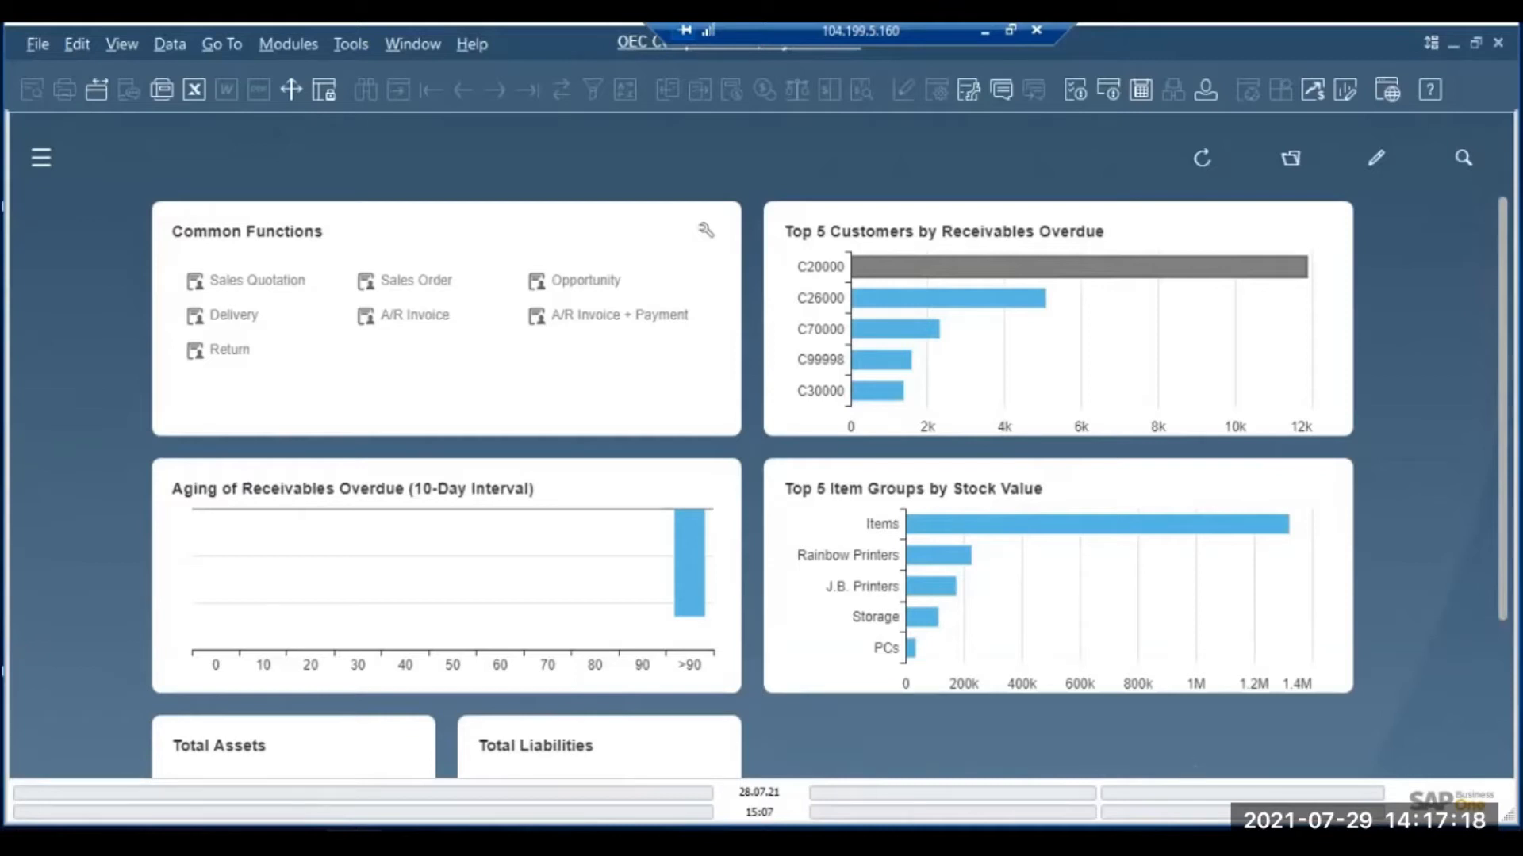
- Add the Top 5 Sales Employees by Sales Amount widget to the cockpit from the Widget Gallery
click(1367, 161)
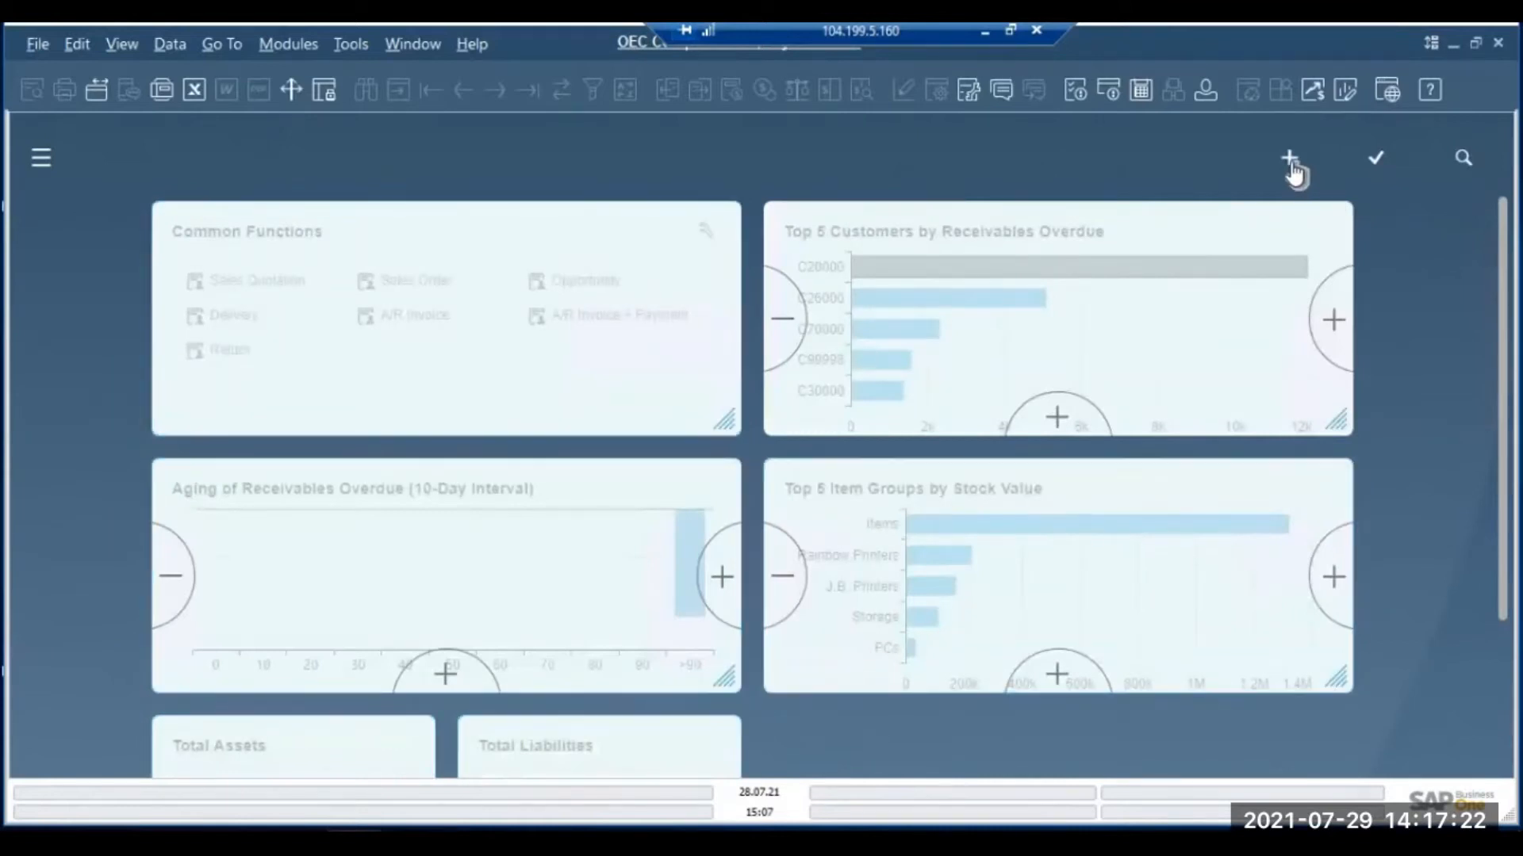
click(1291, 163)
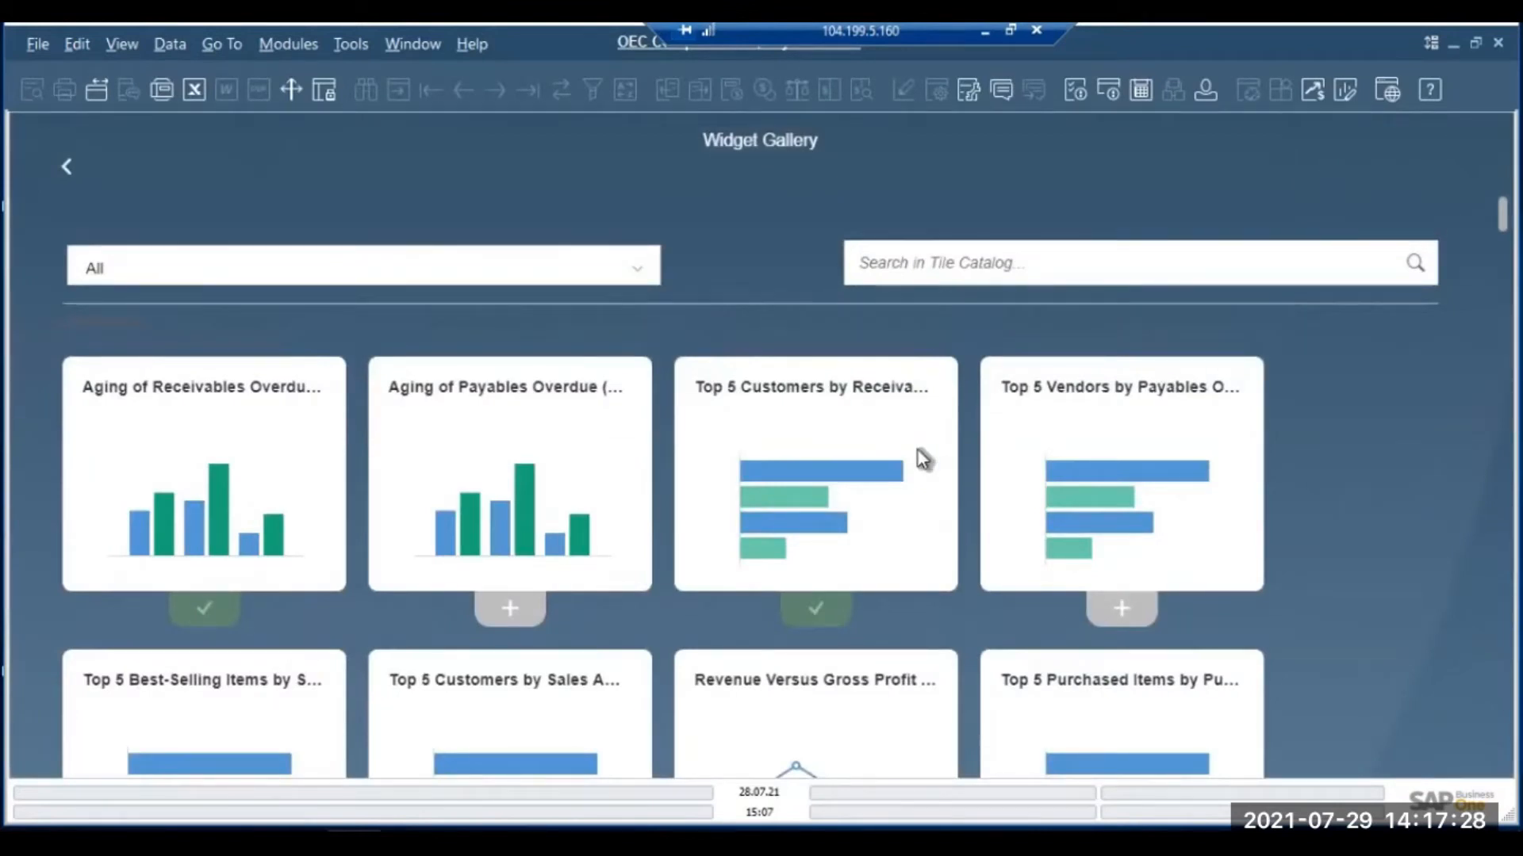
scroll(922, 458, down, 3)
scroll(922, 458, down, 5)
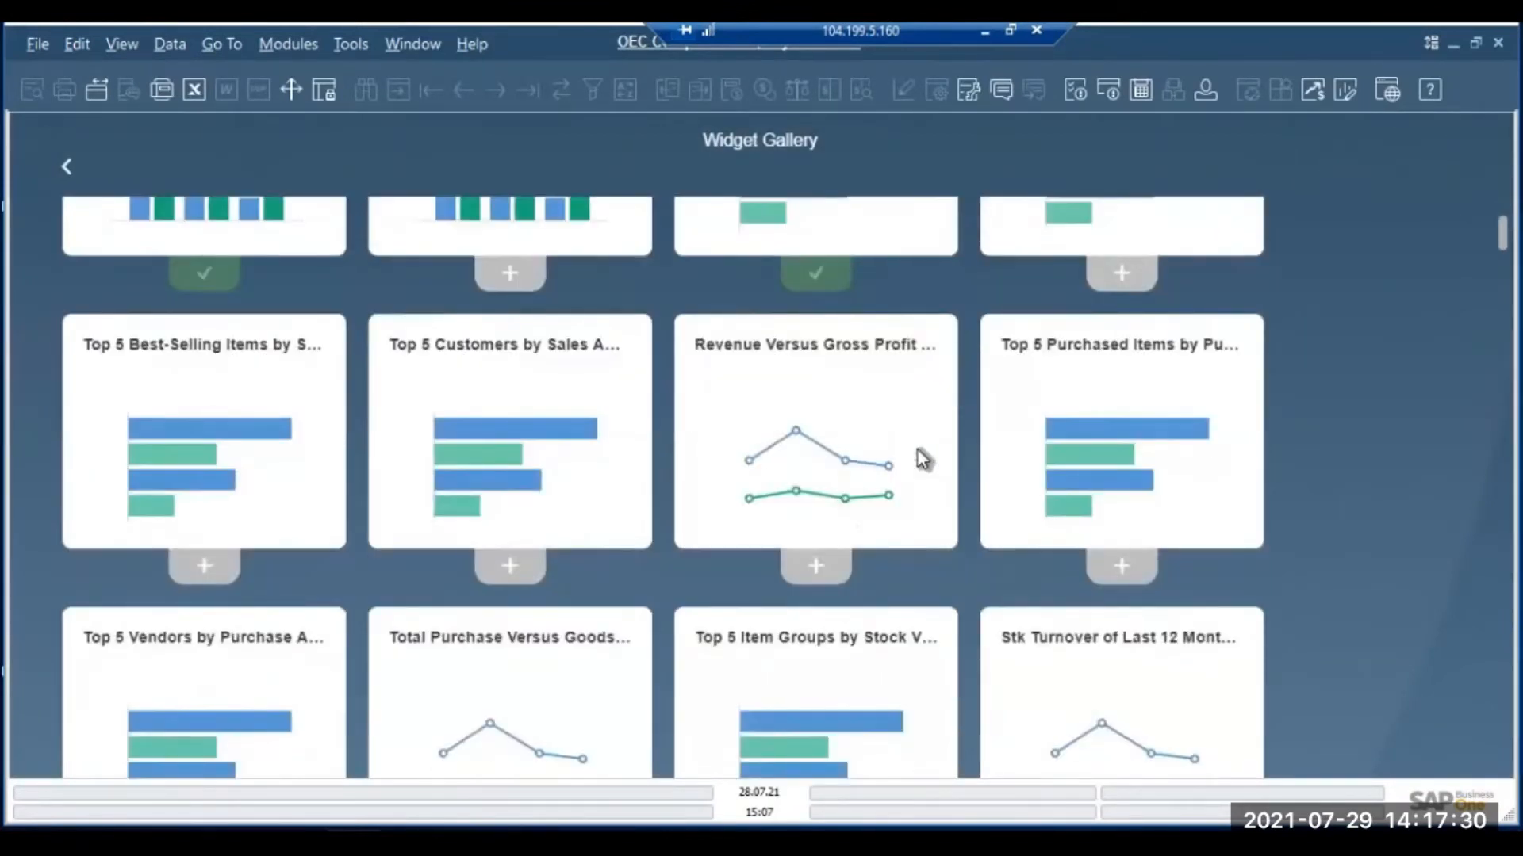
scroll(922, 458, down, 3)
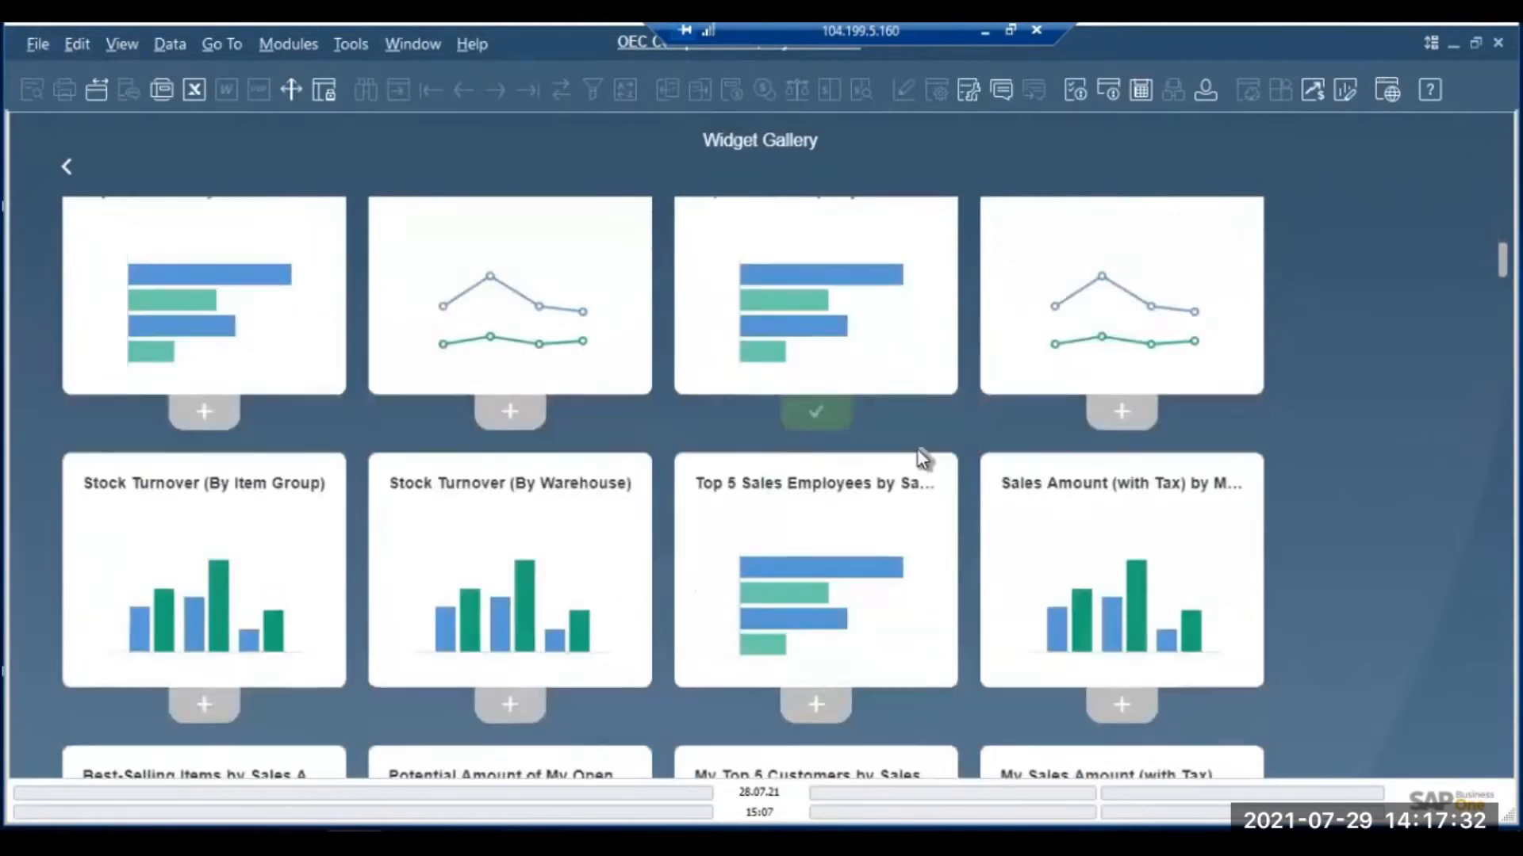
click(821, 701)
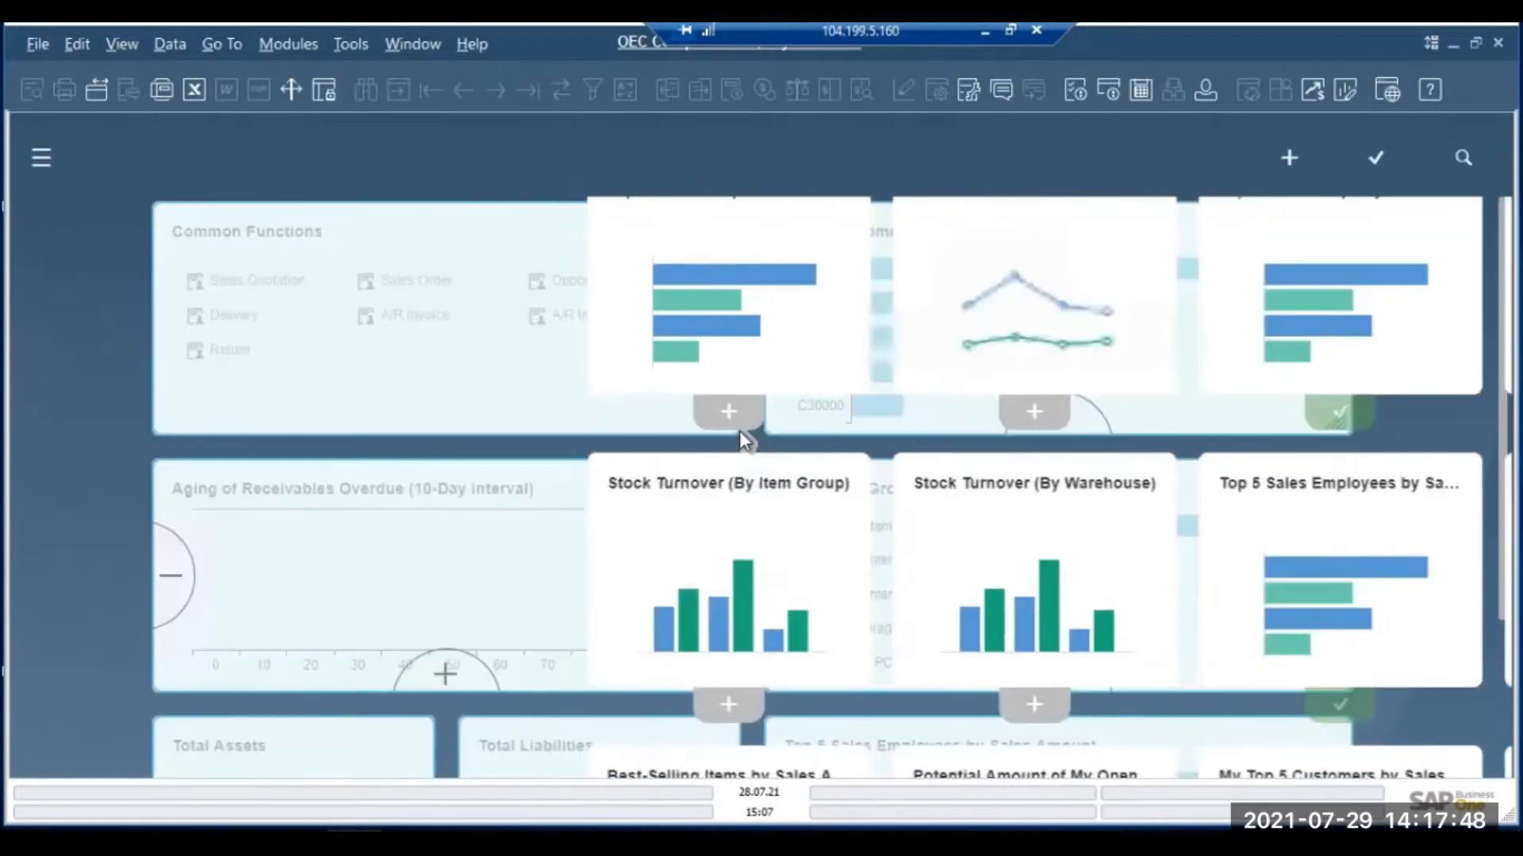
- Save the edited dashboard layout by updating My Cockpit
scroll(571, 425, down, 3)
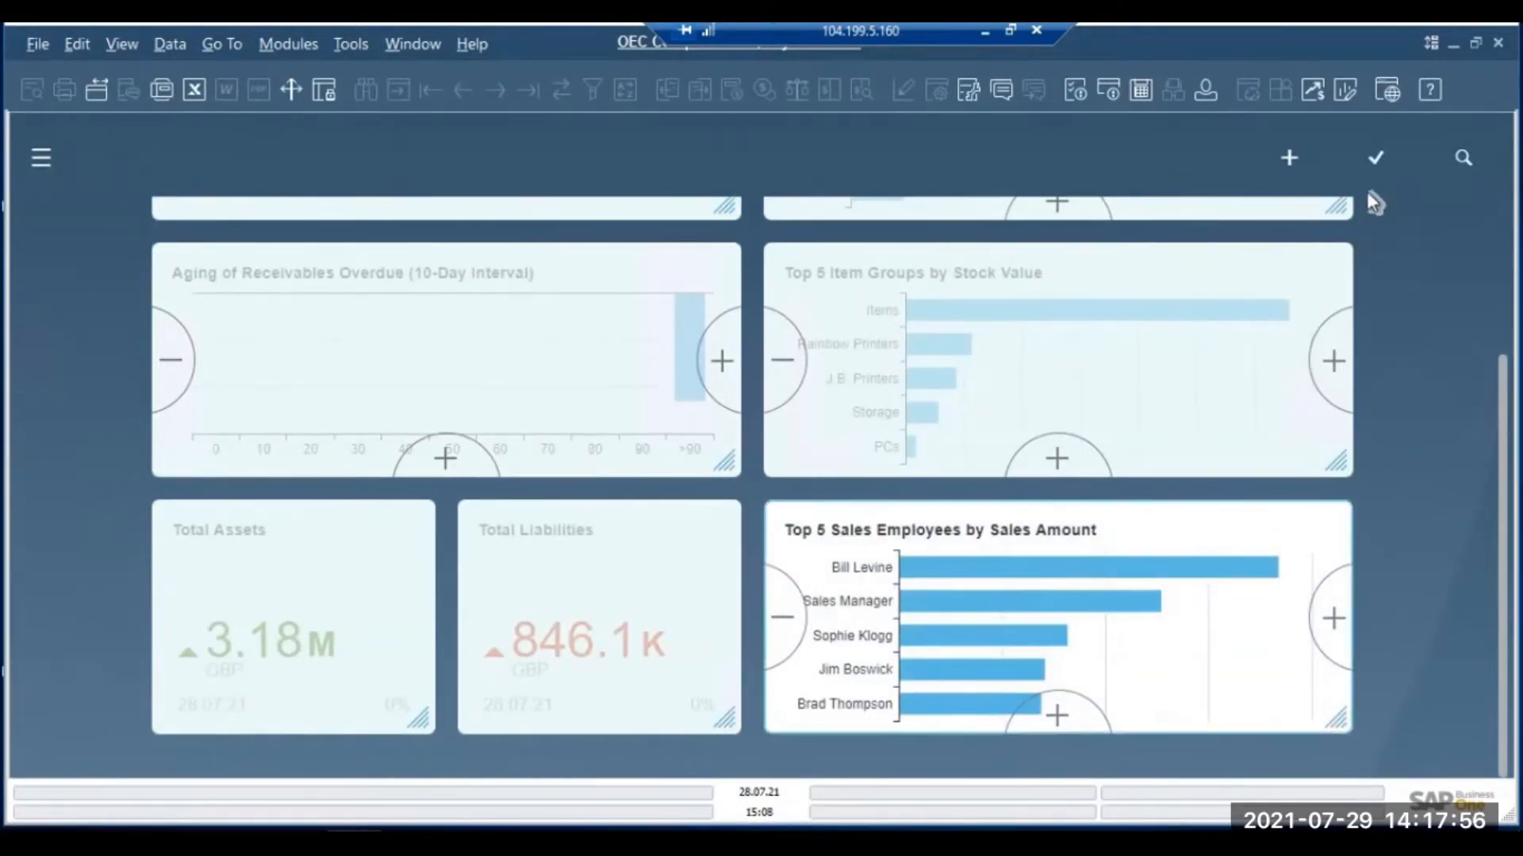
click(1373, 166)
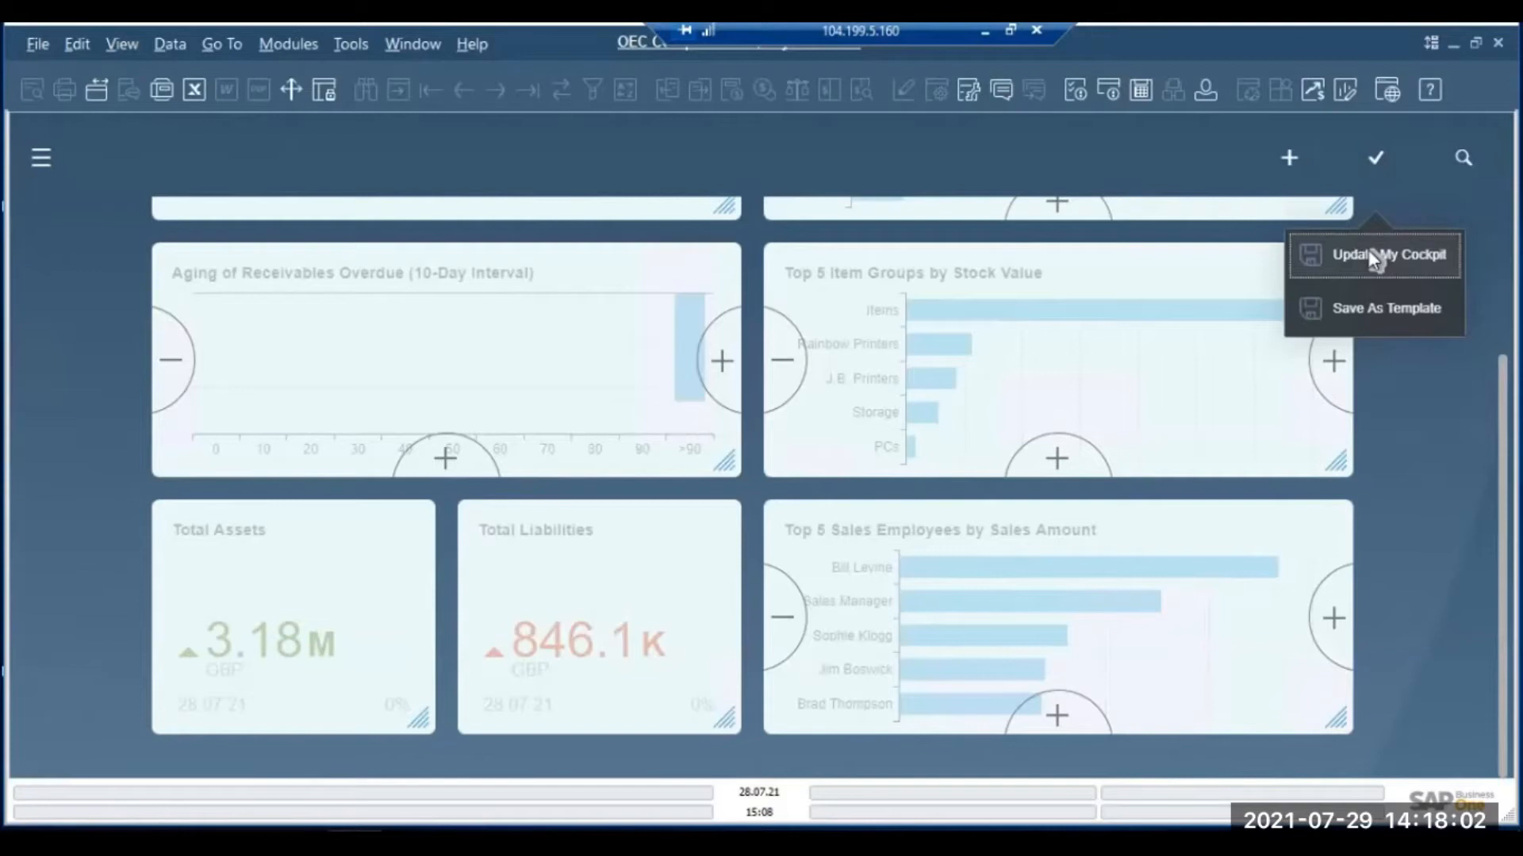
click(1370, 257)
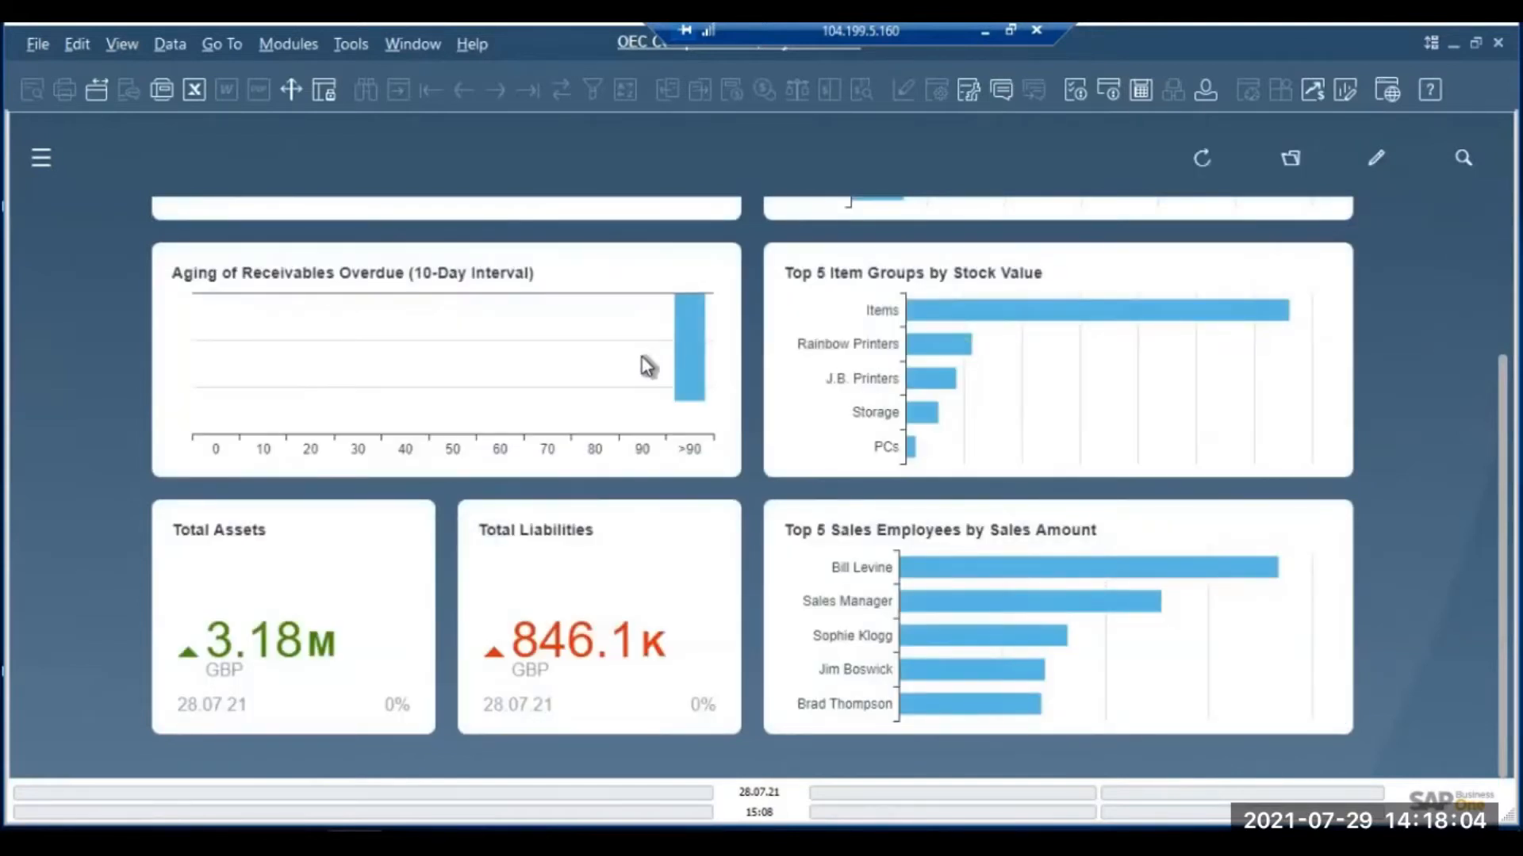
- Add Return Request from the Sales - A/R module to the Common Functions widget
scroll(647, 364, up, 2)
scroll(647, 364, up, 2)
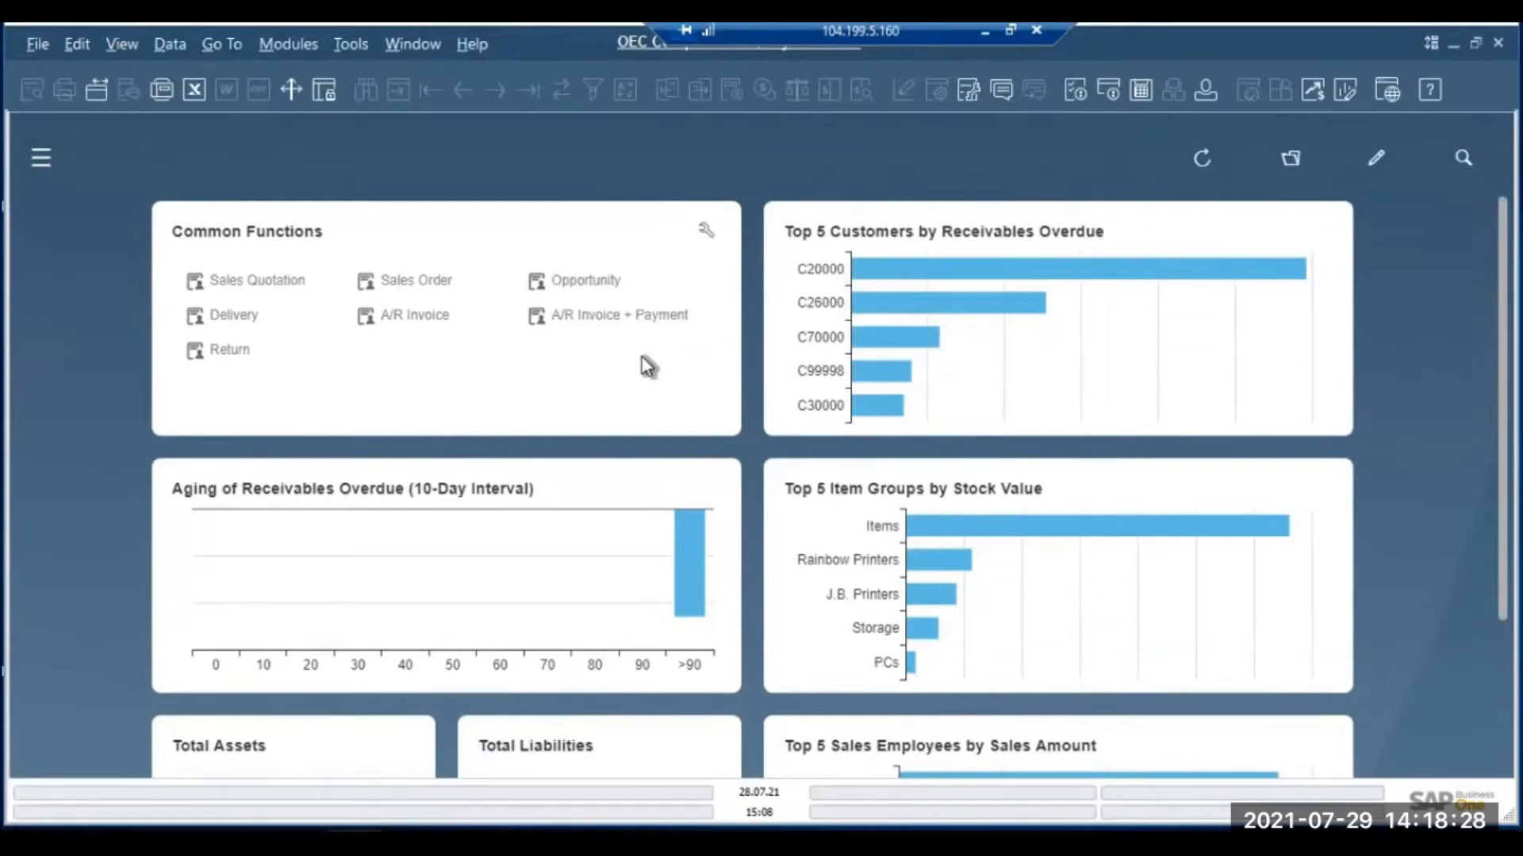
click(37, 170)
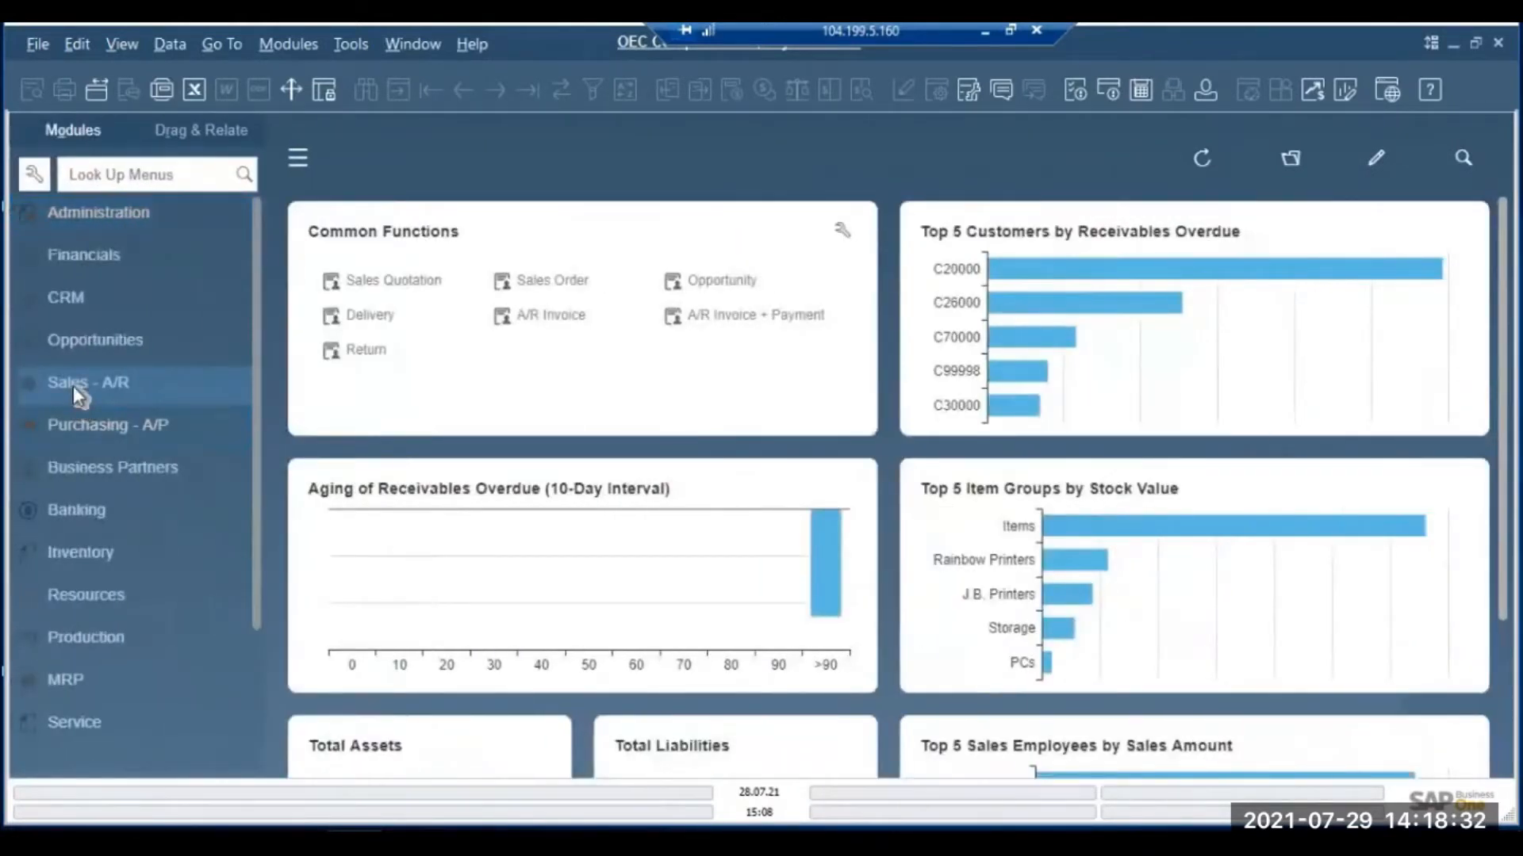
click(76, 389)
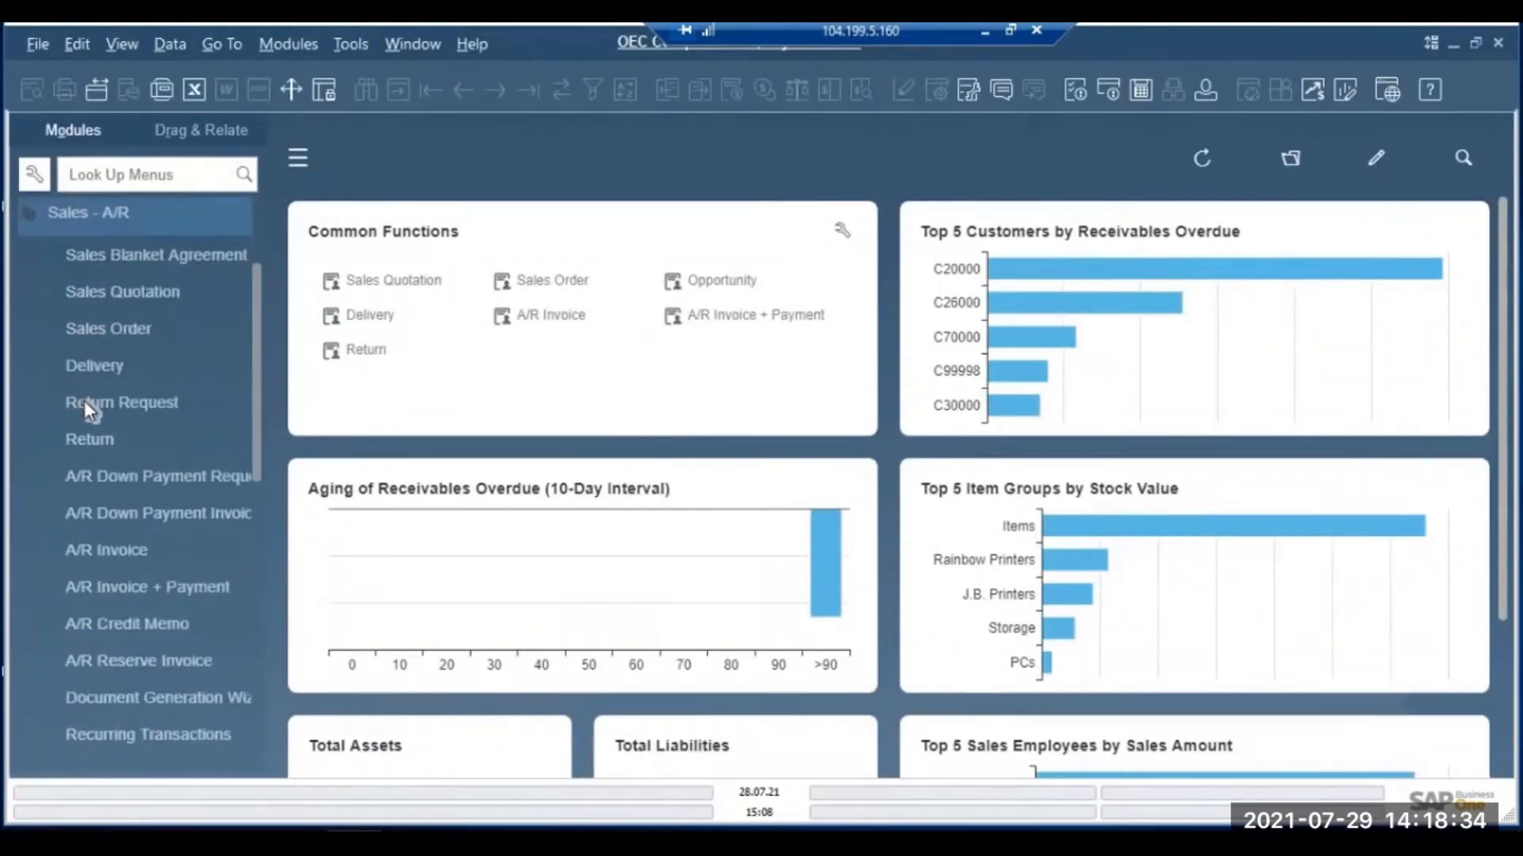
drag(84, 402, 520, 364)
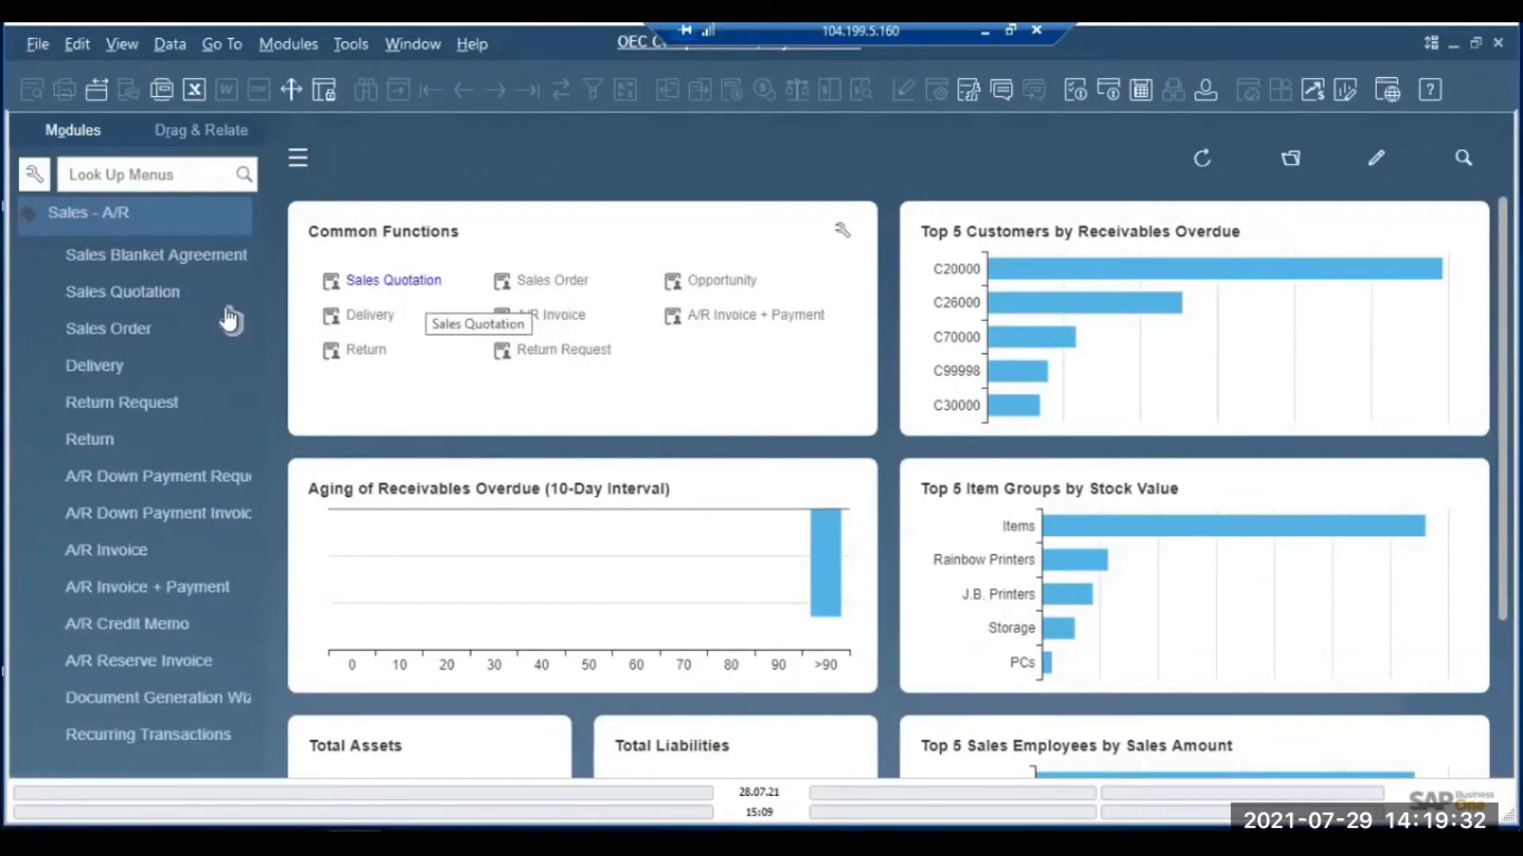
- Start a new CRM opportunity and choose Microchips as its business partner
scroll(95, 254, up, 3)
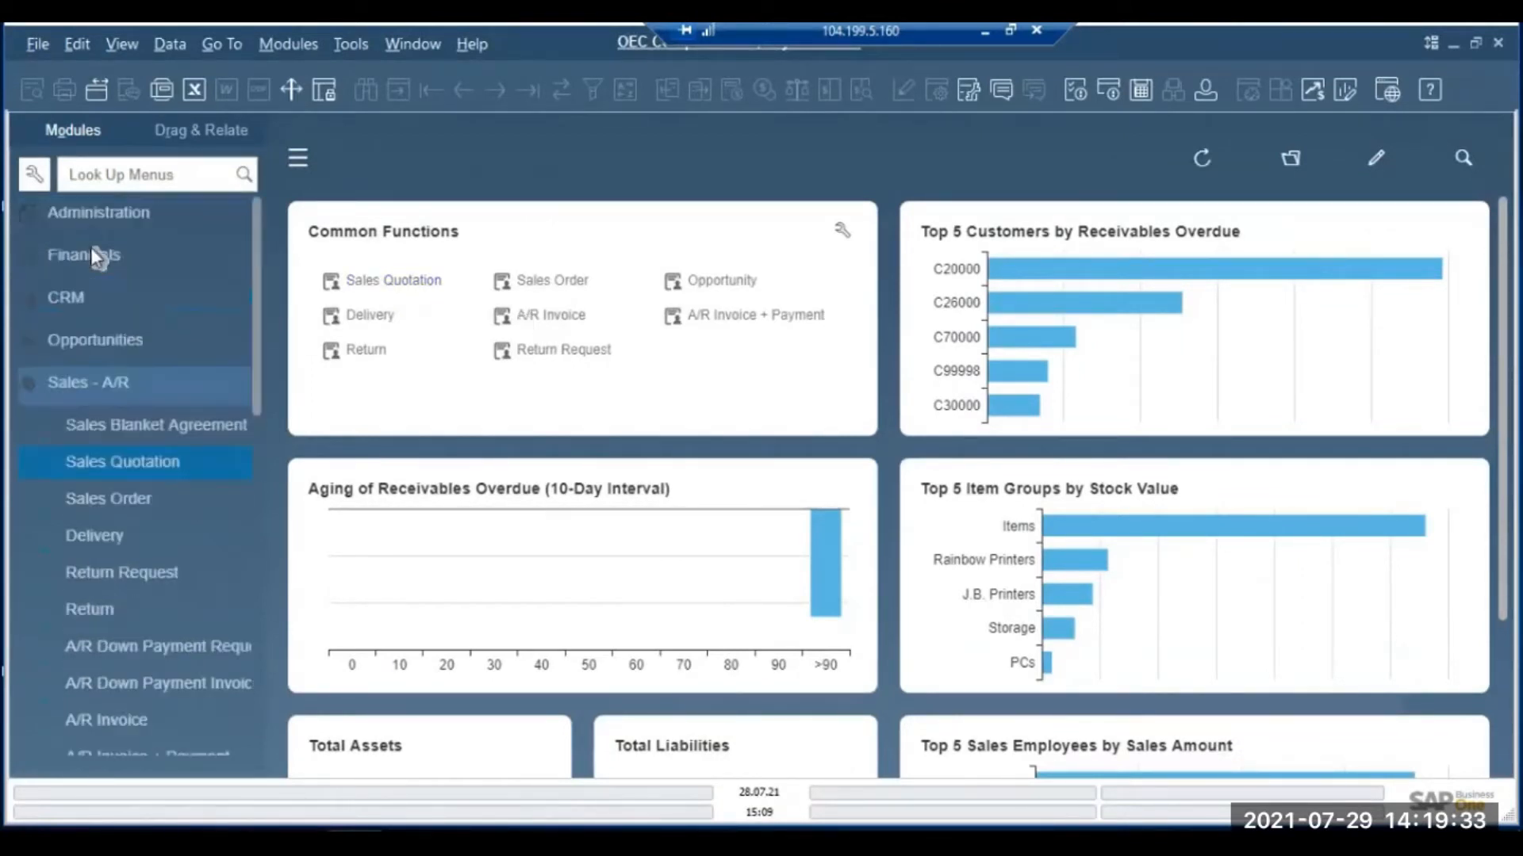
click(88, 295)
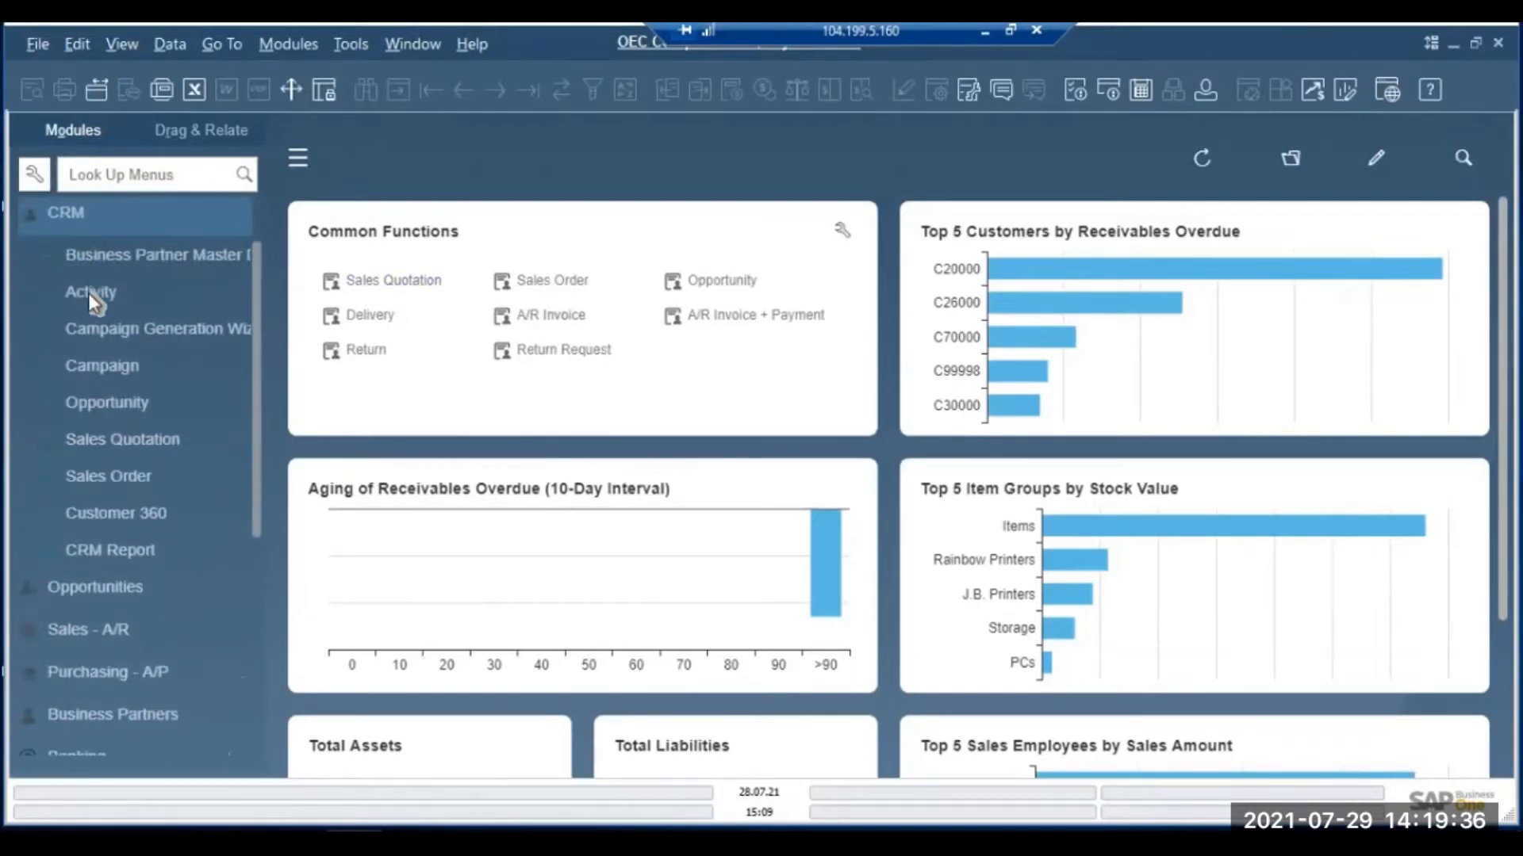
click(119, 404)
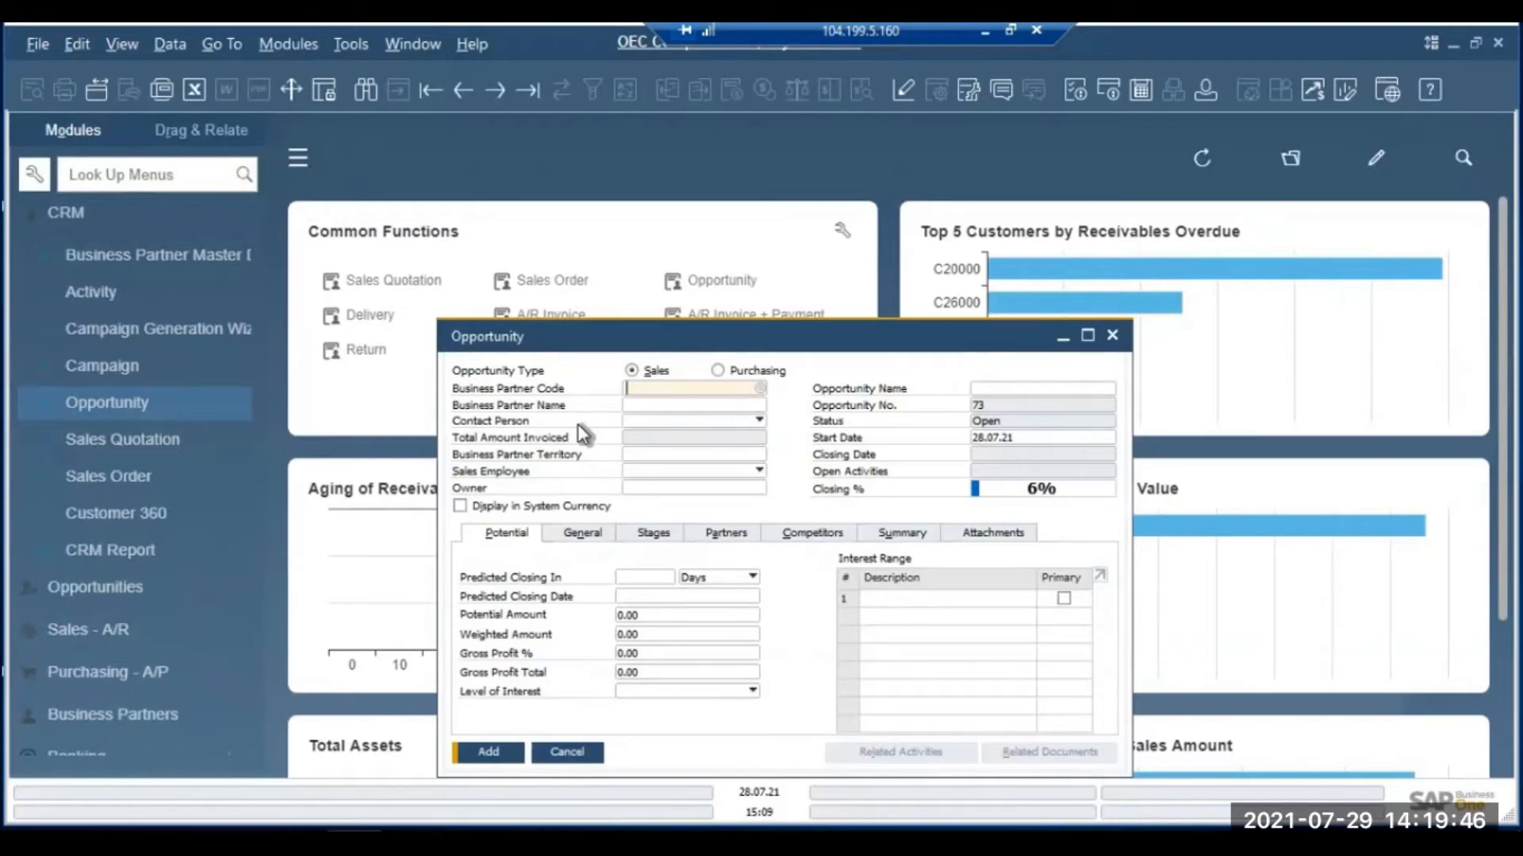
click(760, 389)
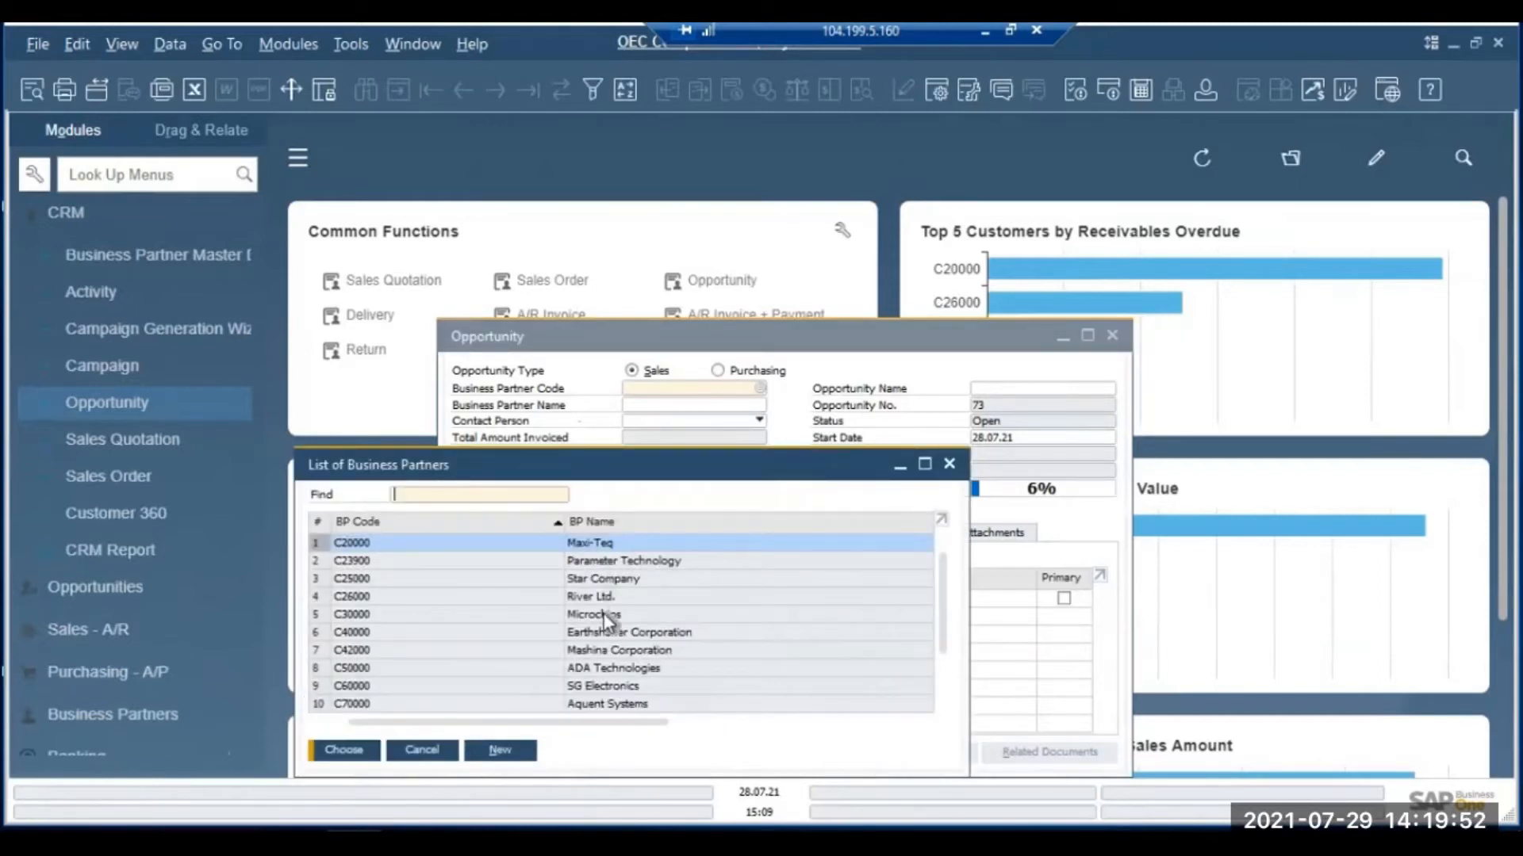
click(606, 613)
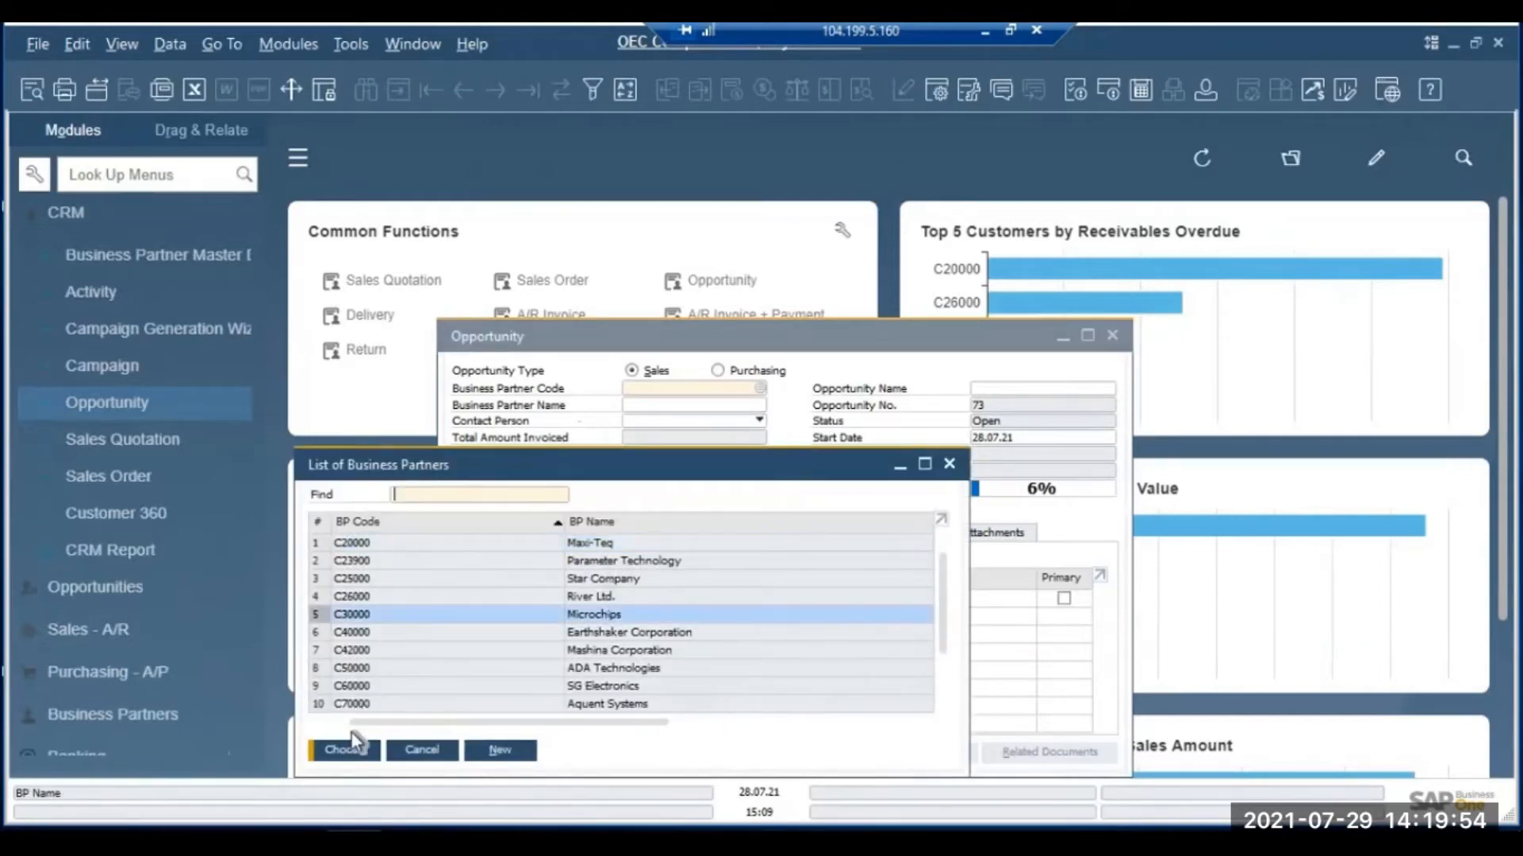
click(348, 751)
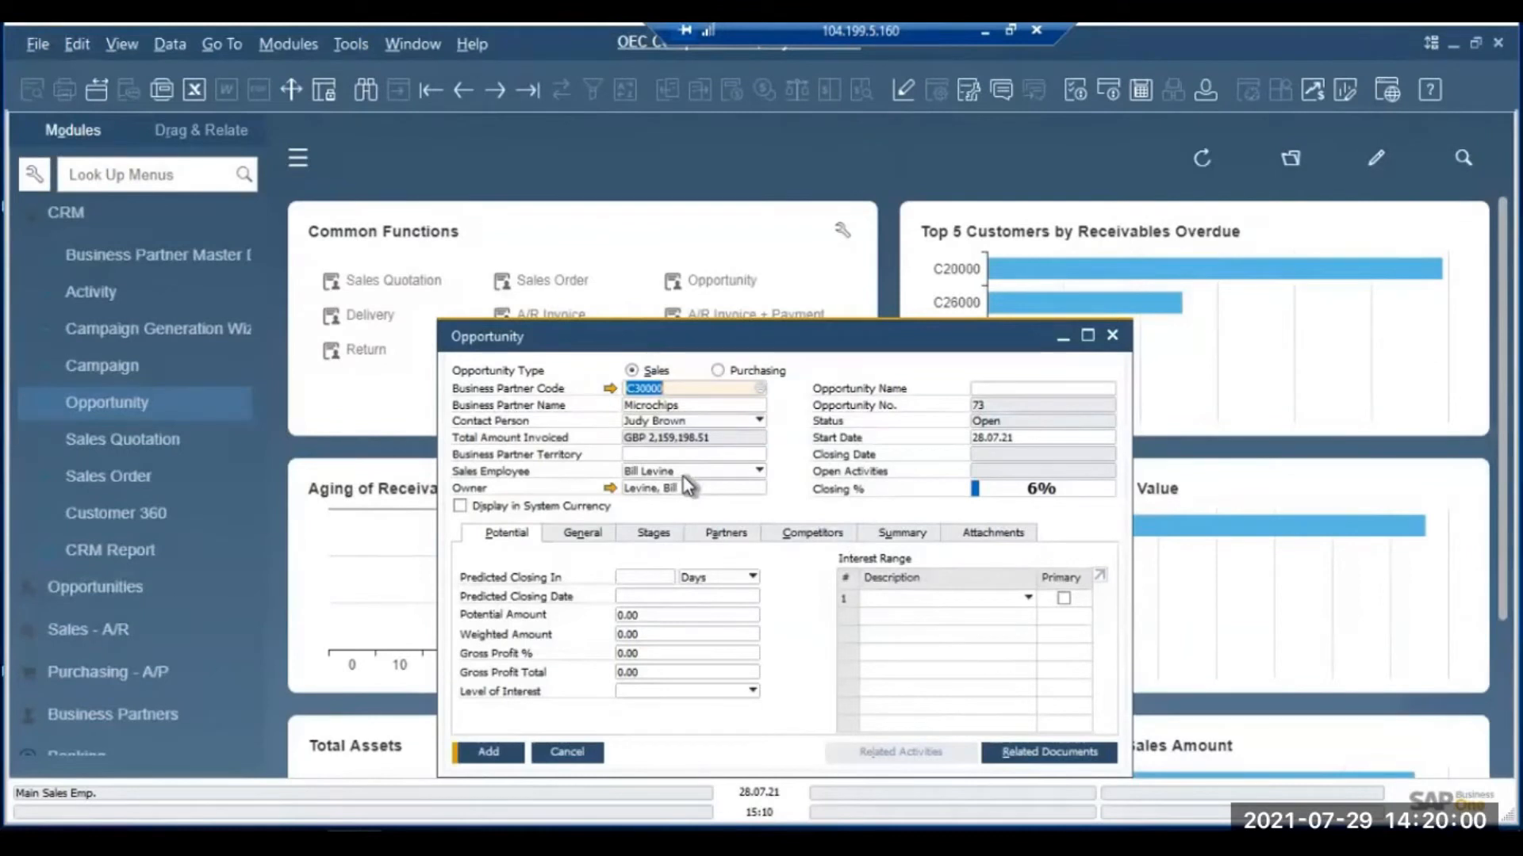
- Name the opportunity "Looking for Printer" and set its predicted closing to 10 days
click(1011, 389)
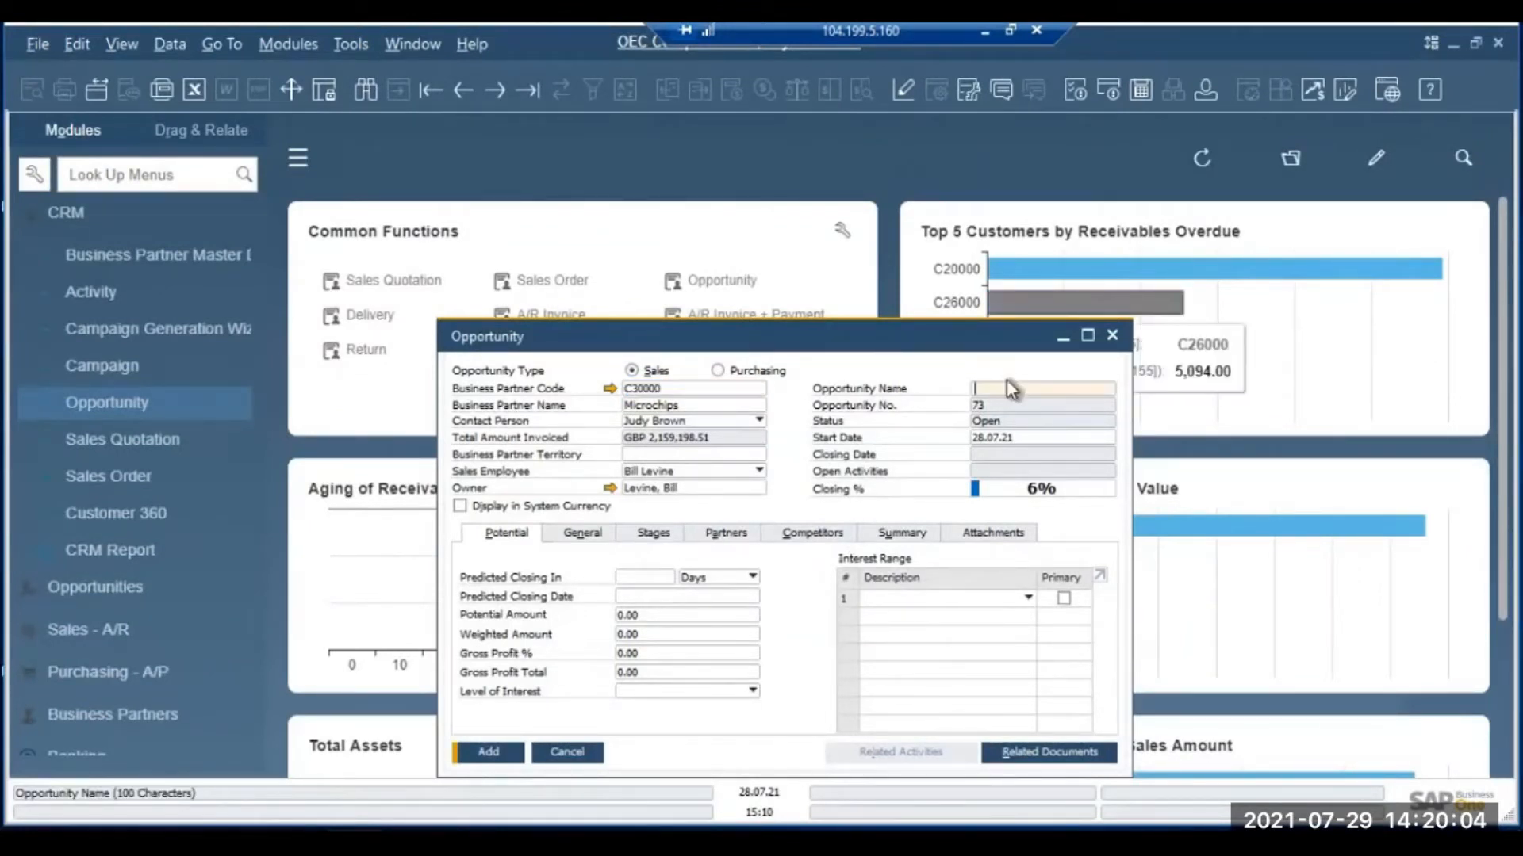
text(Looking for )
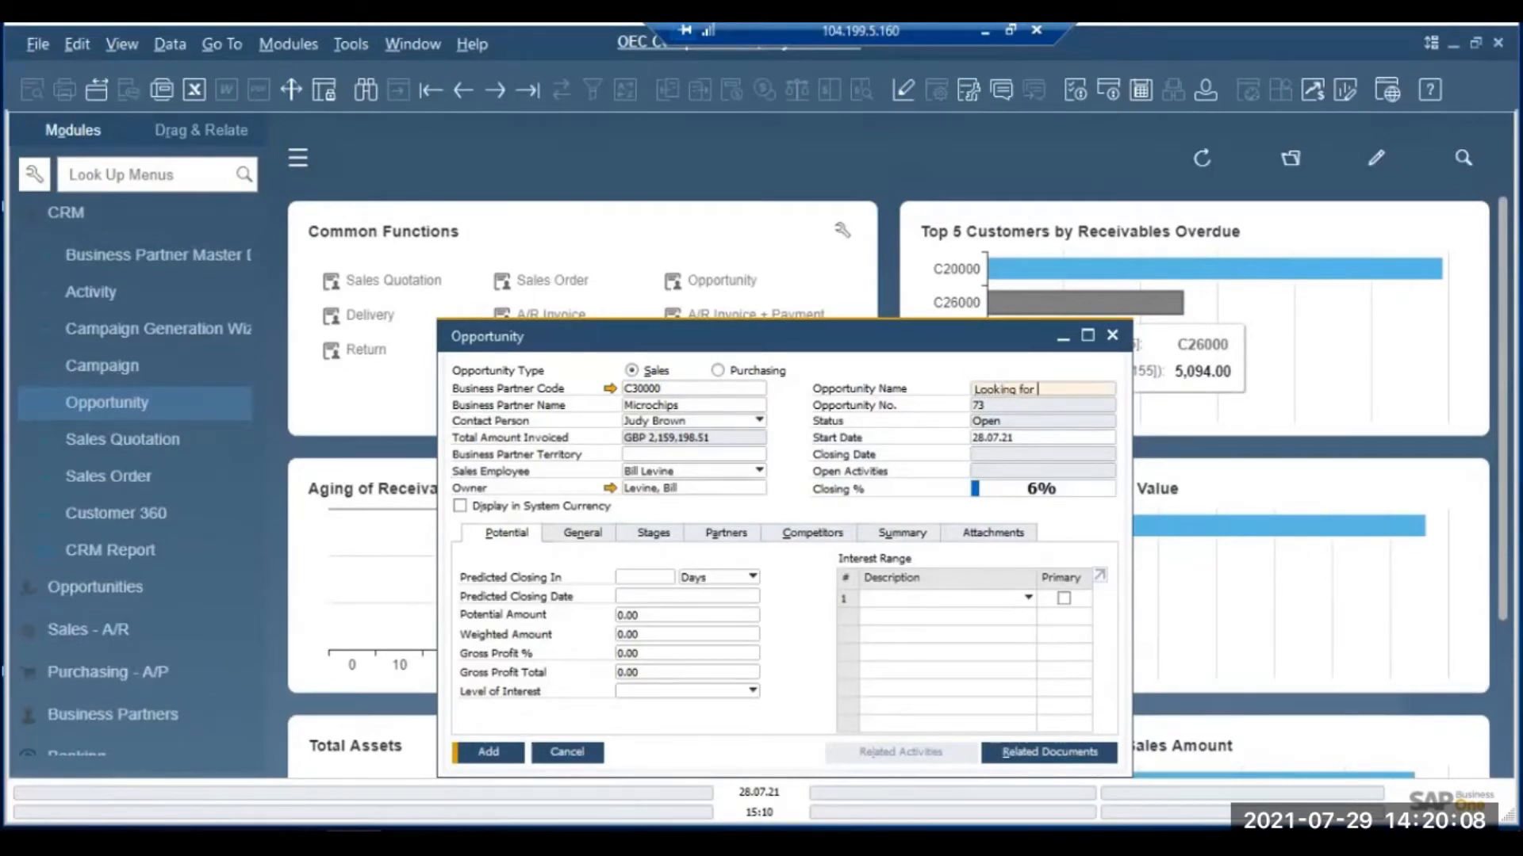
text(Printer)
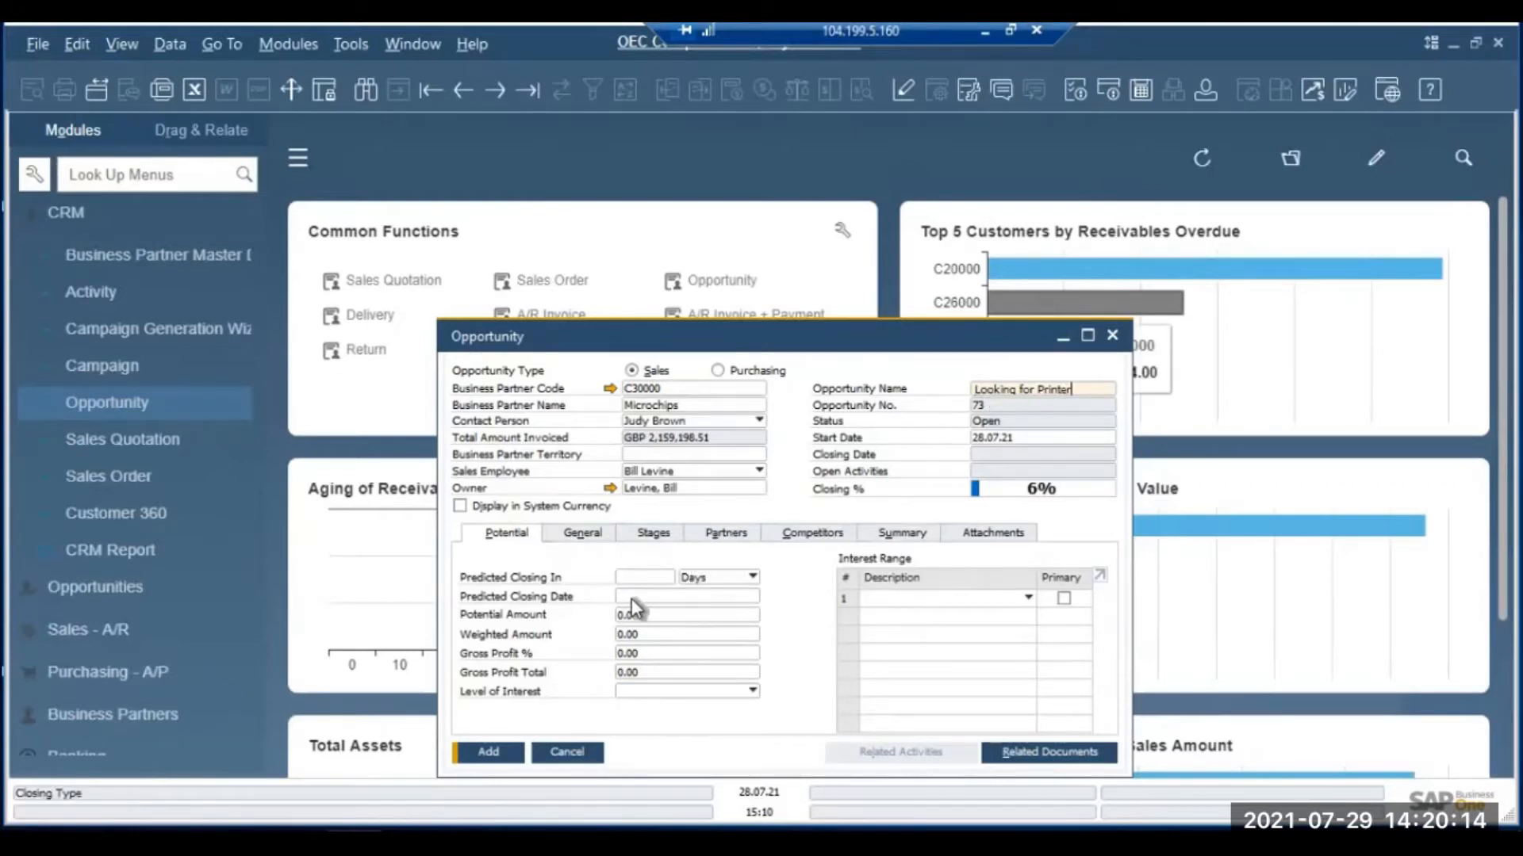
click(649, 577)
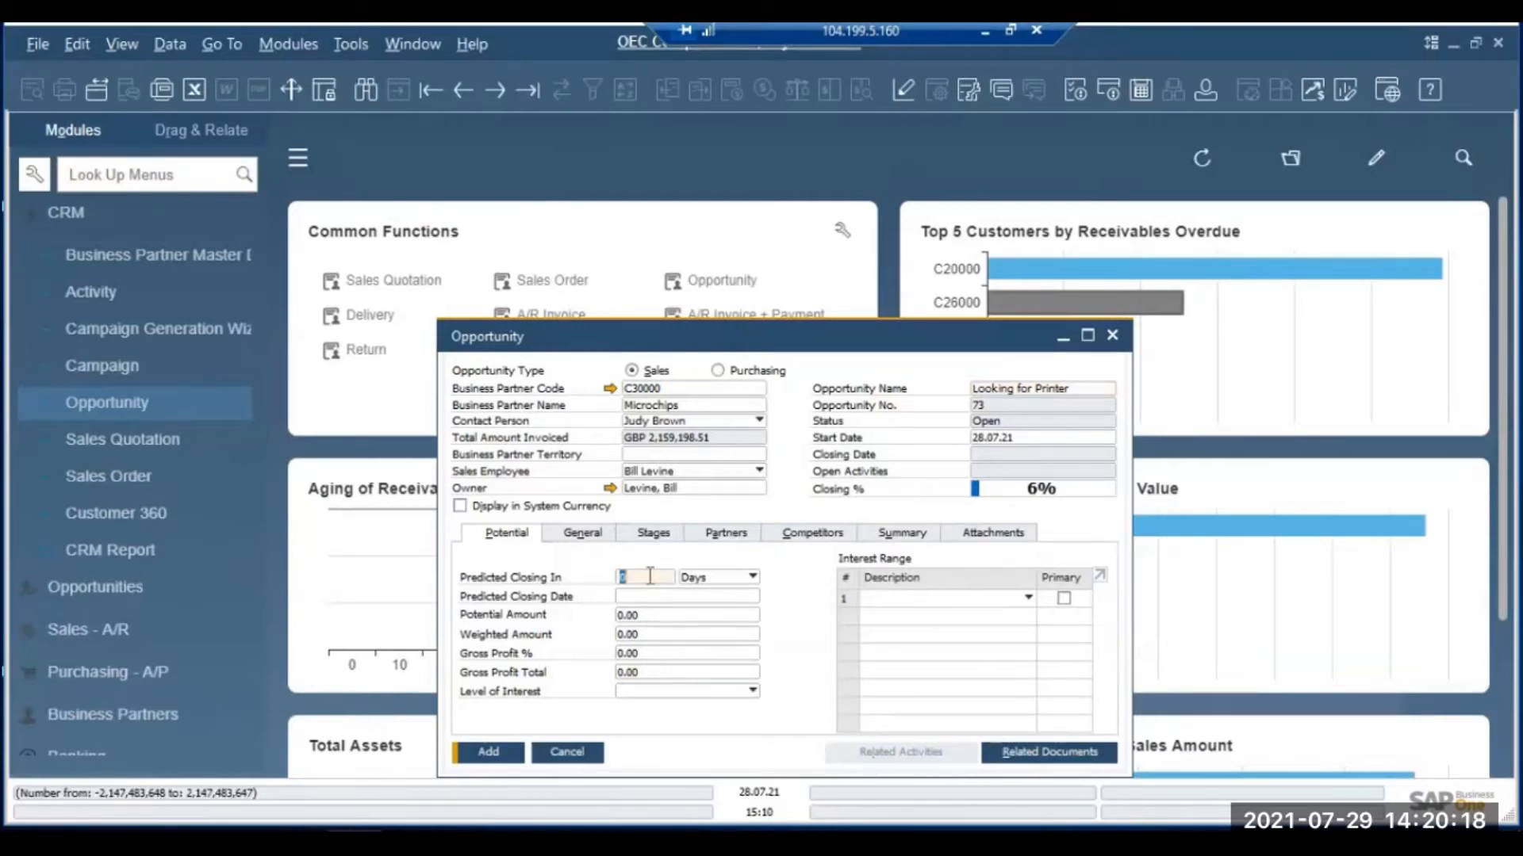
text(10)
- Create a phone call activity from the opportunity's Lead stage and set its subject to Call
click(630, 539)
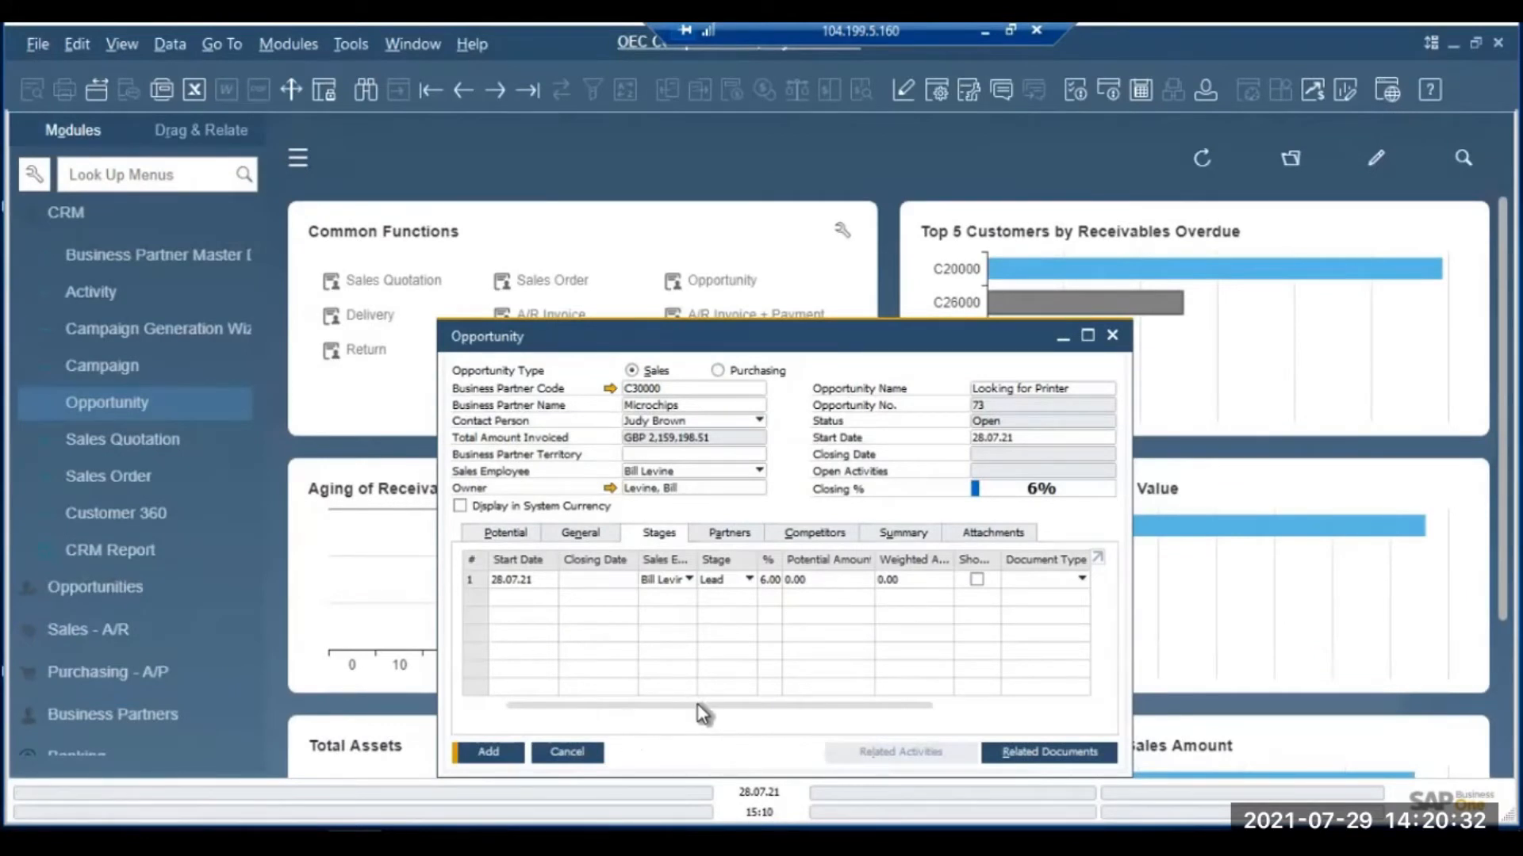
scroll(864, 714, right, 5)
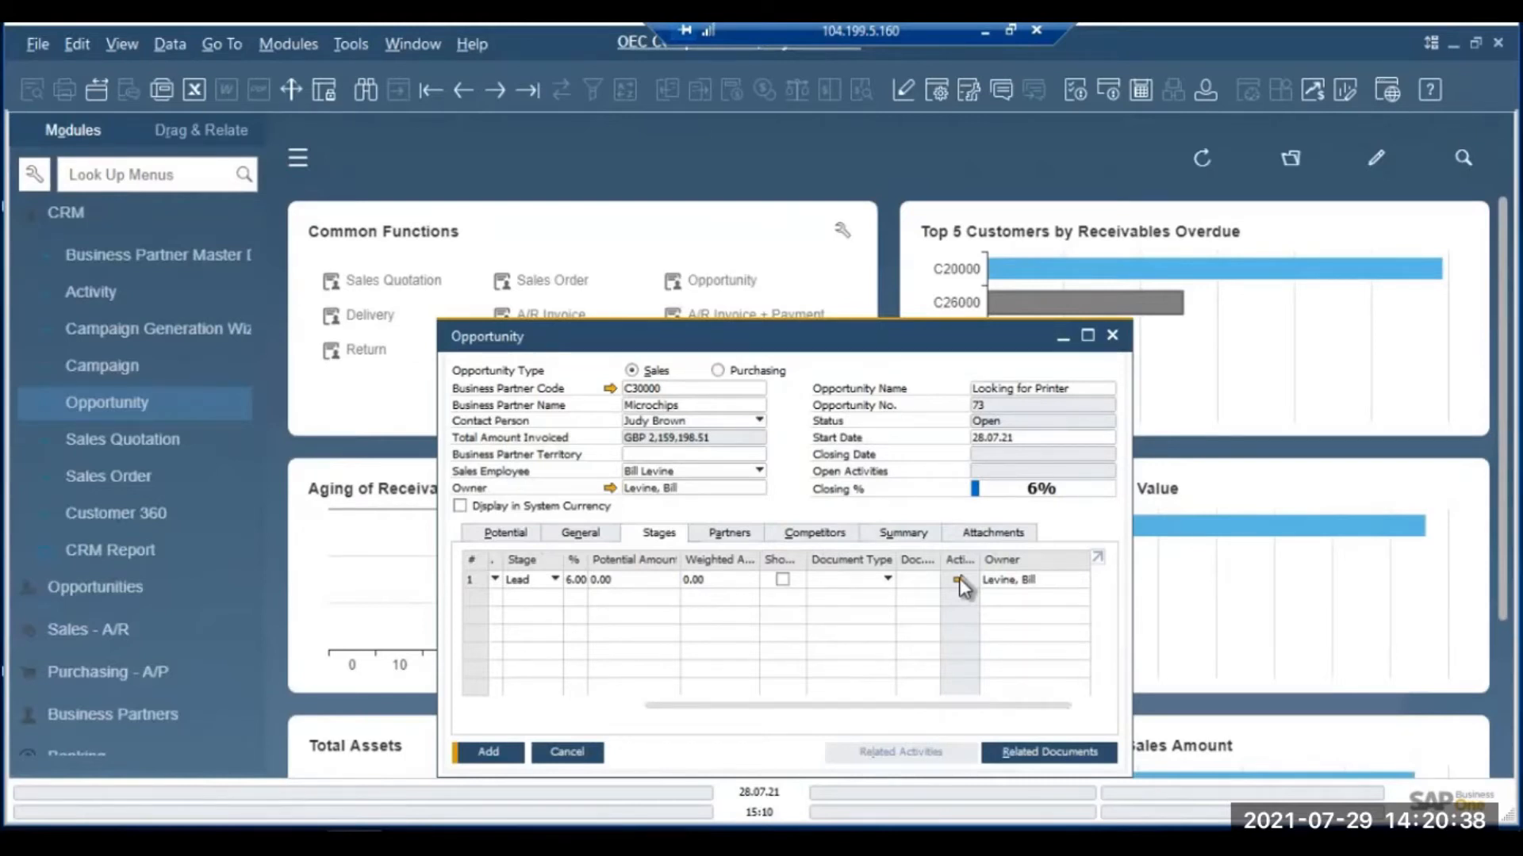
click(959, 579)
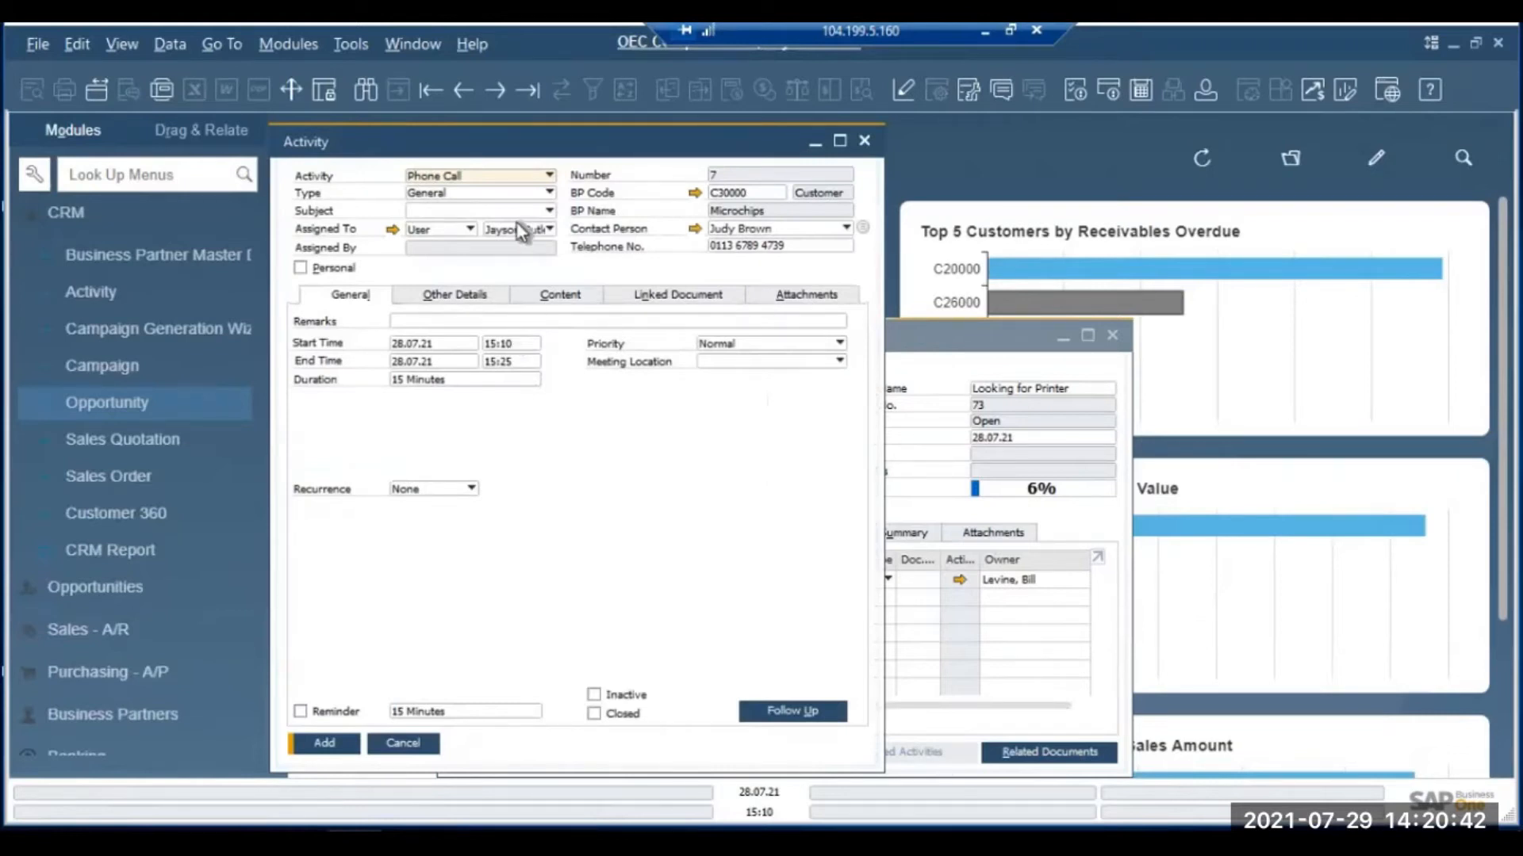
click(468, 208)
click(448, 249)
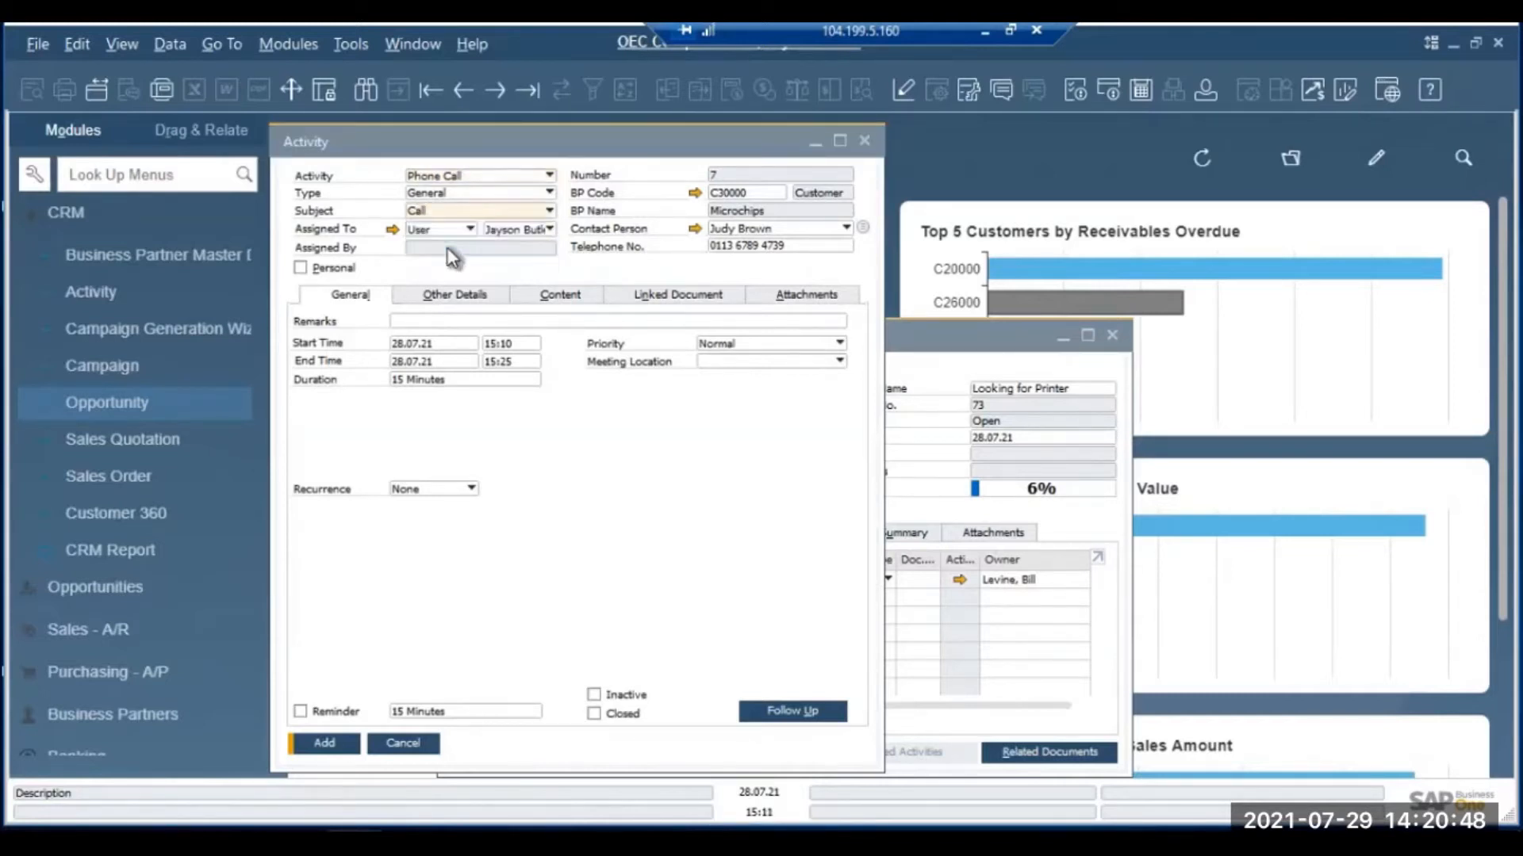
- Set the phone call activity's start date to 29.07.21 and let the end date follow
click(505, 341)
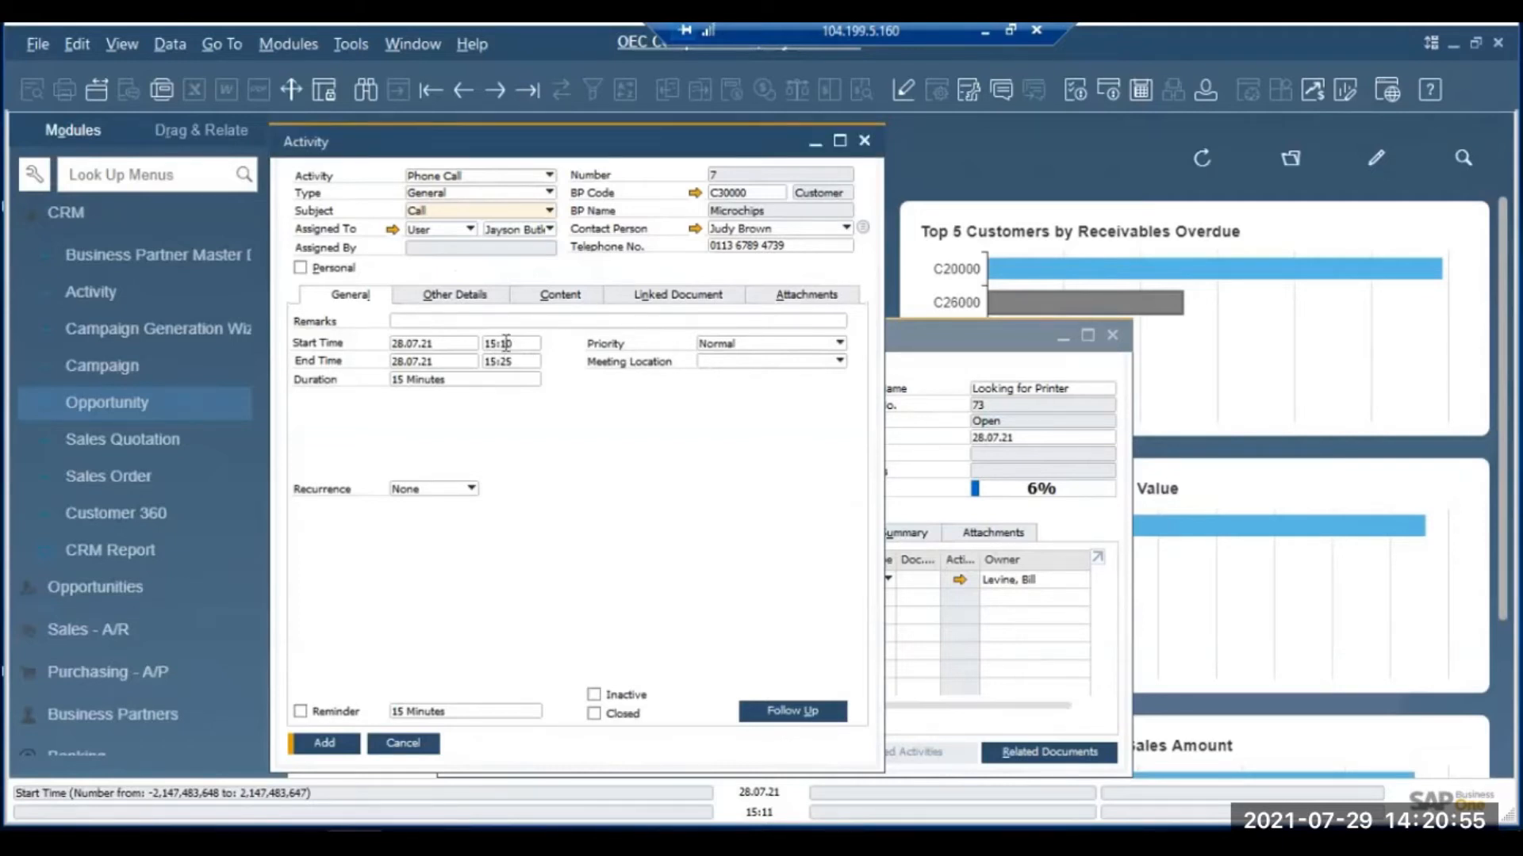
click(409, 343)
click(471, 342)
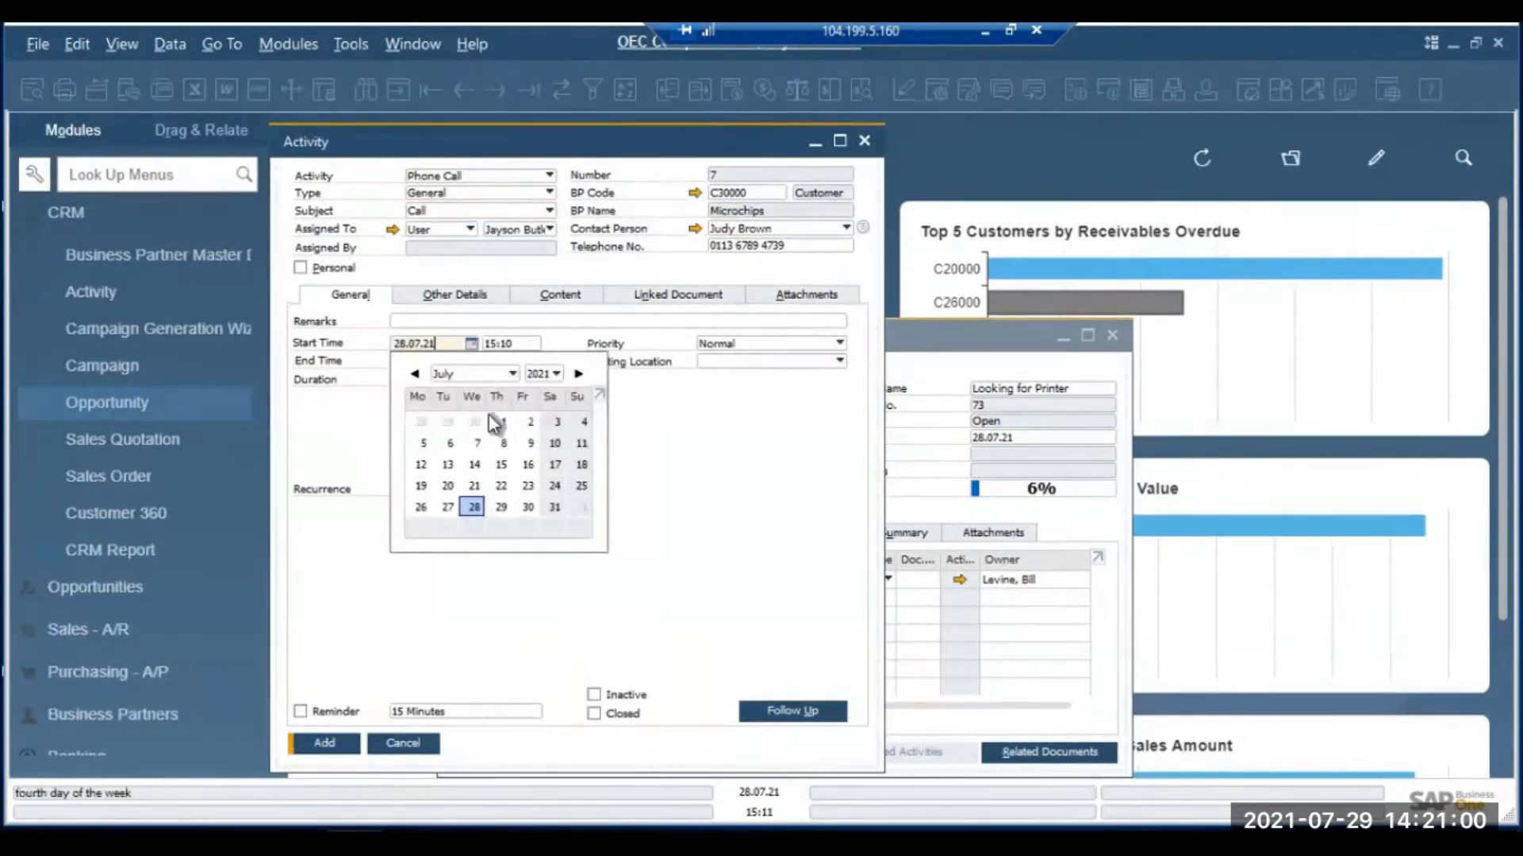
click(500, 507)
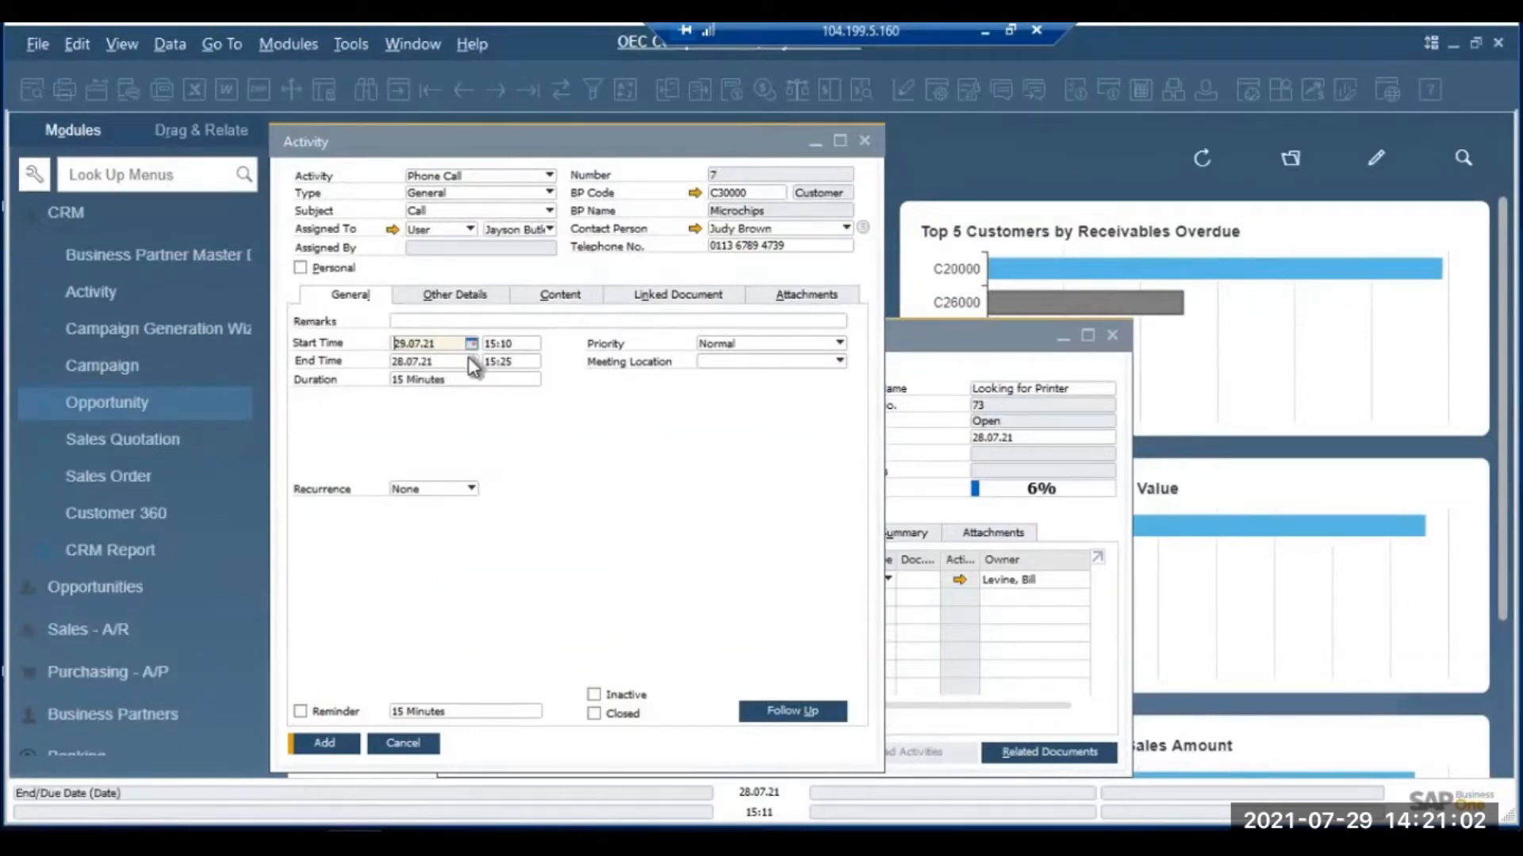
click(472, 363)
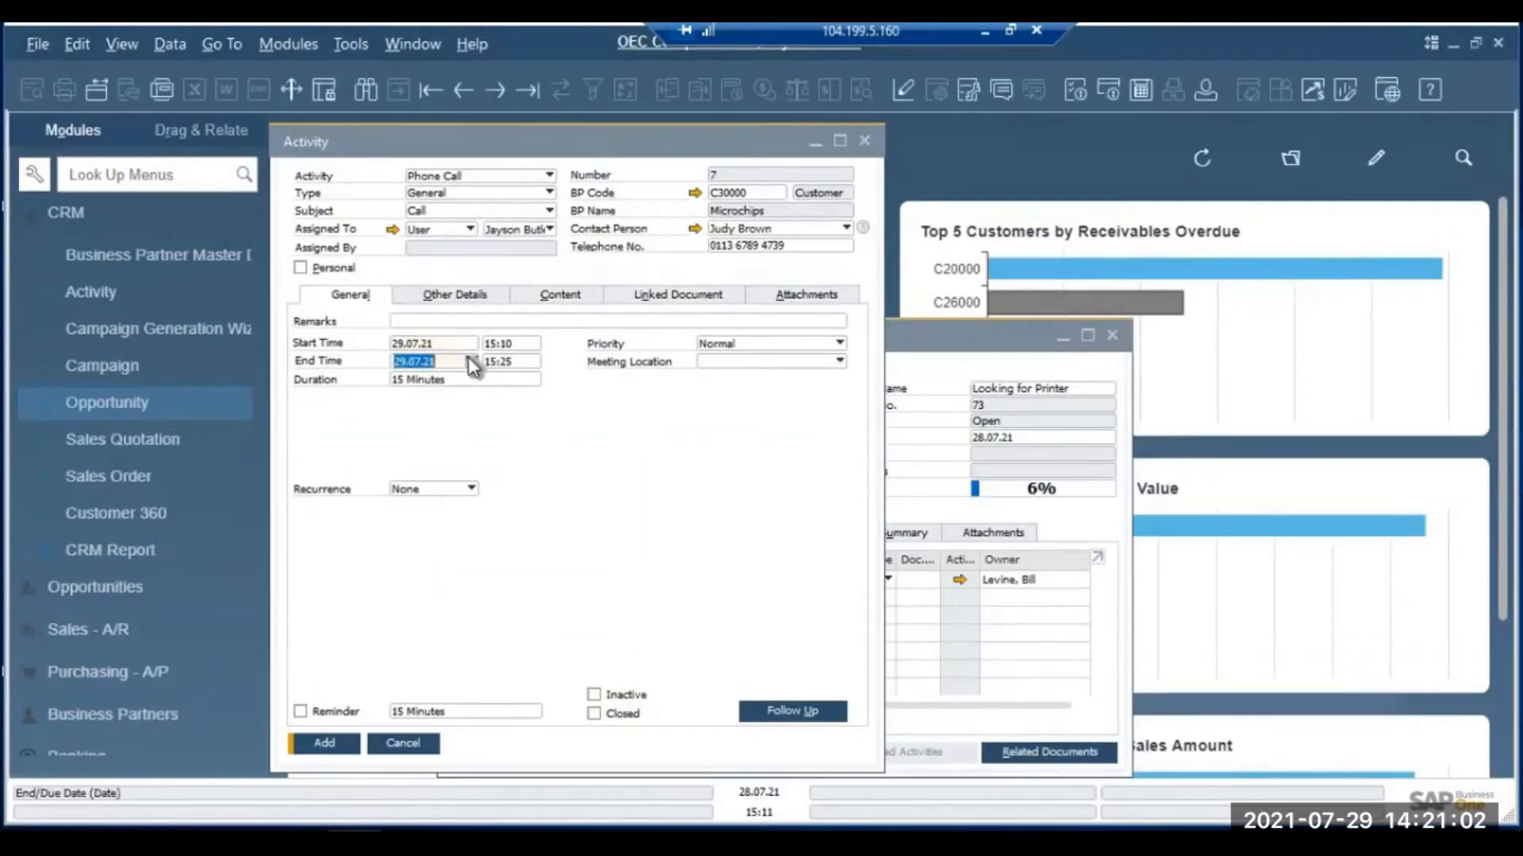
- Schedule the phone call activity from 14:00 to 14:30
click(522, 345)
click(521, 344)
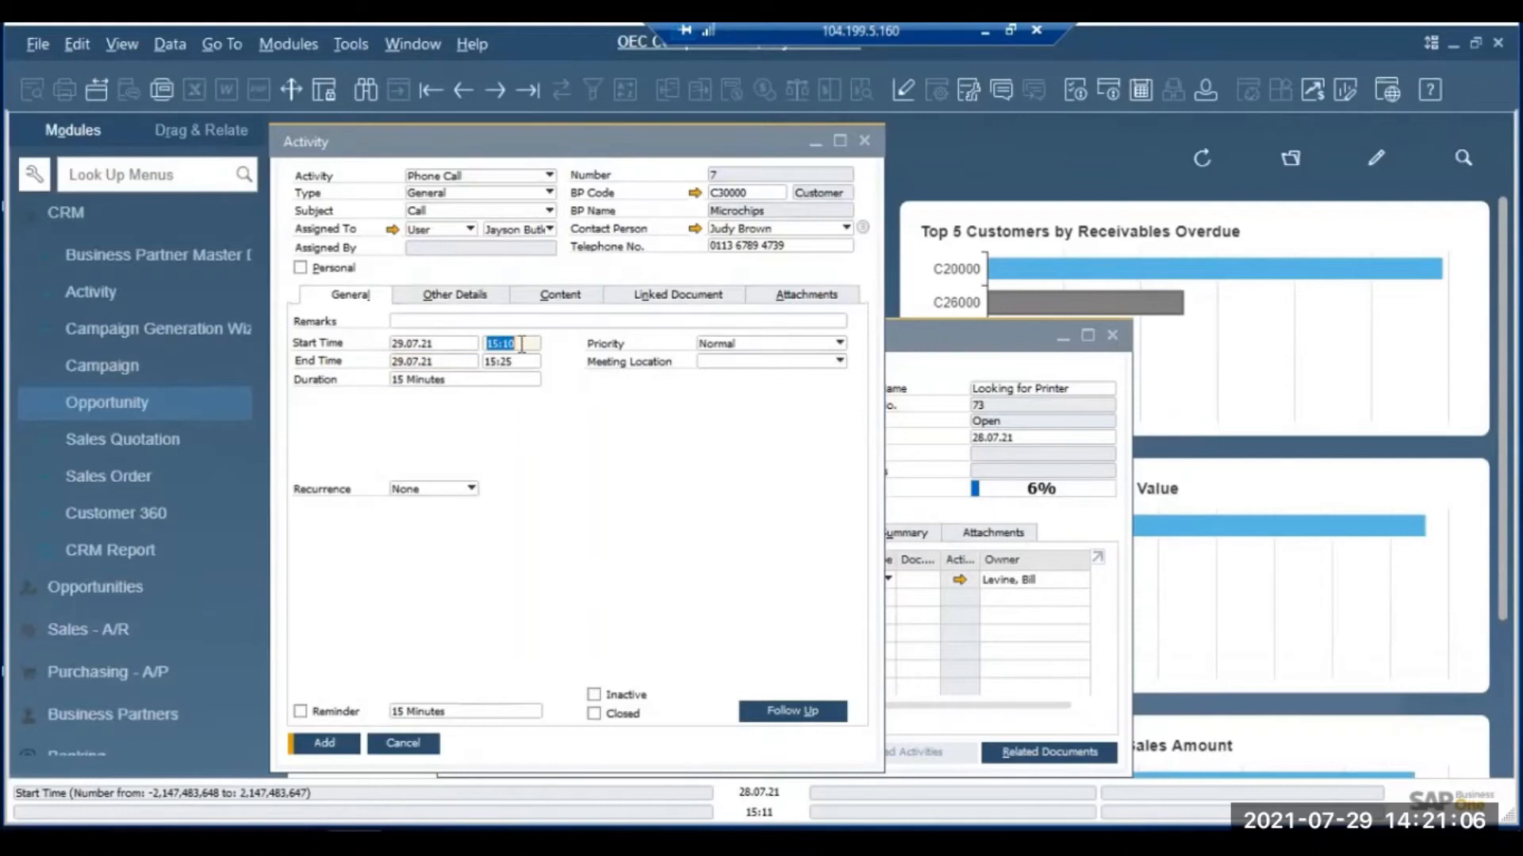
text(14:00)
click(521, 362)
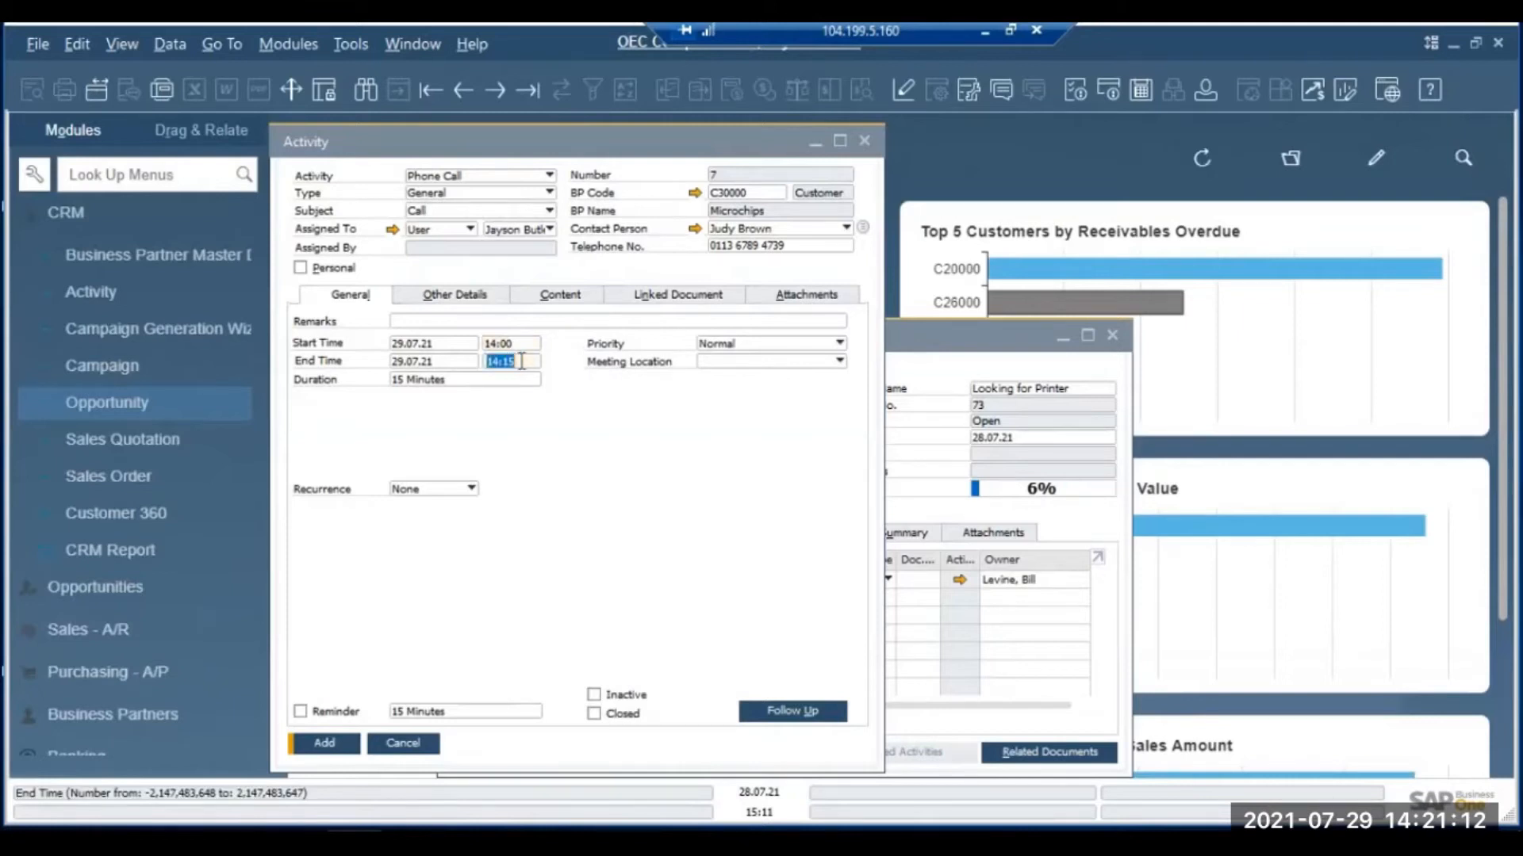
click(521, 362)
key(BackSpace)
key(BackSpace)
text(30)
click(451, 381)
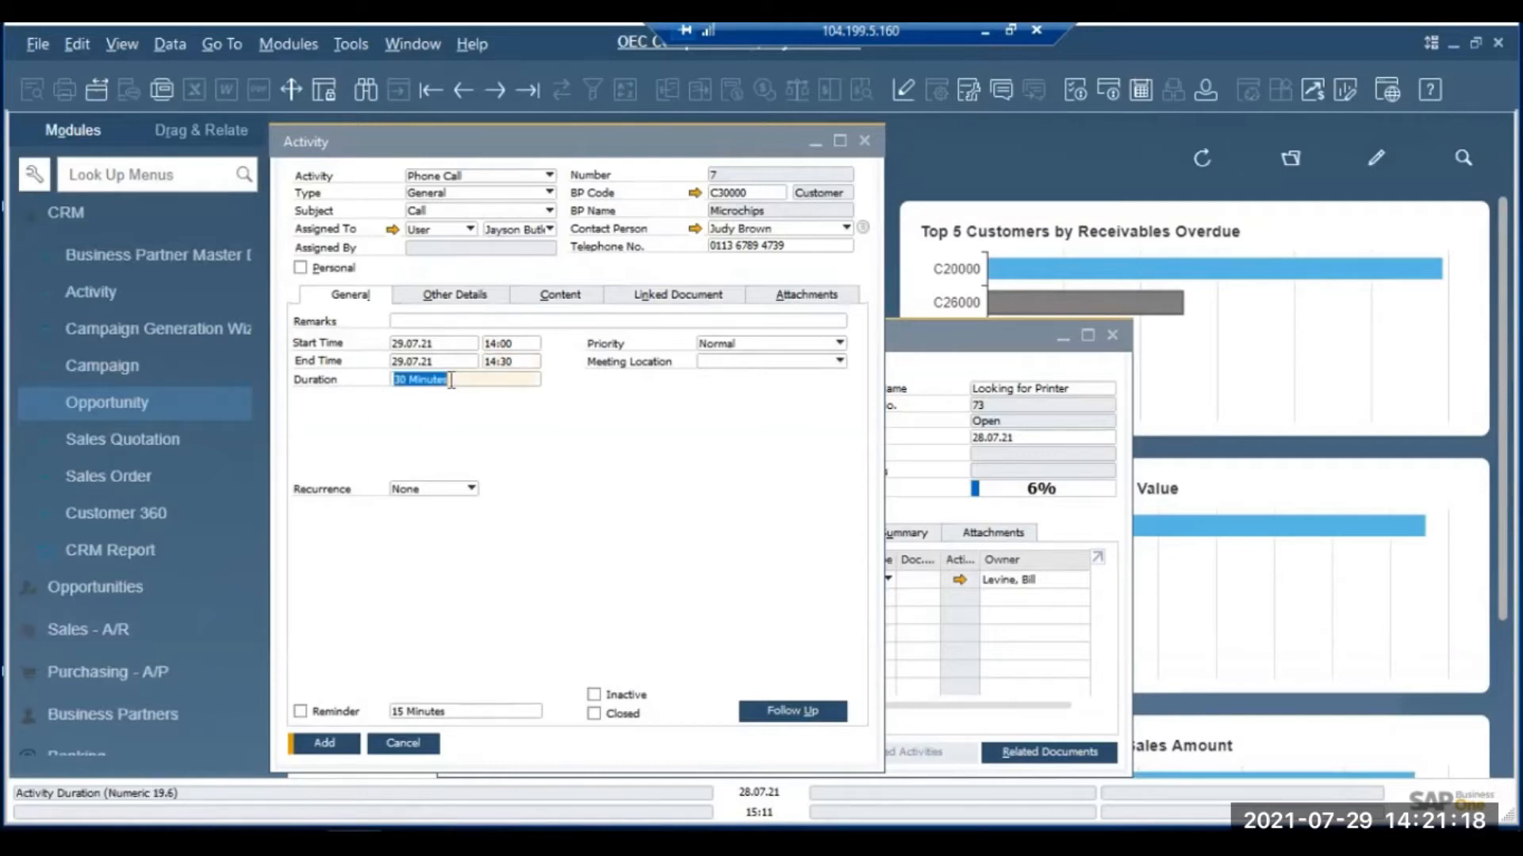
- Add the phone call activity and open the opportunity's related activities overview
click(332, 741)
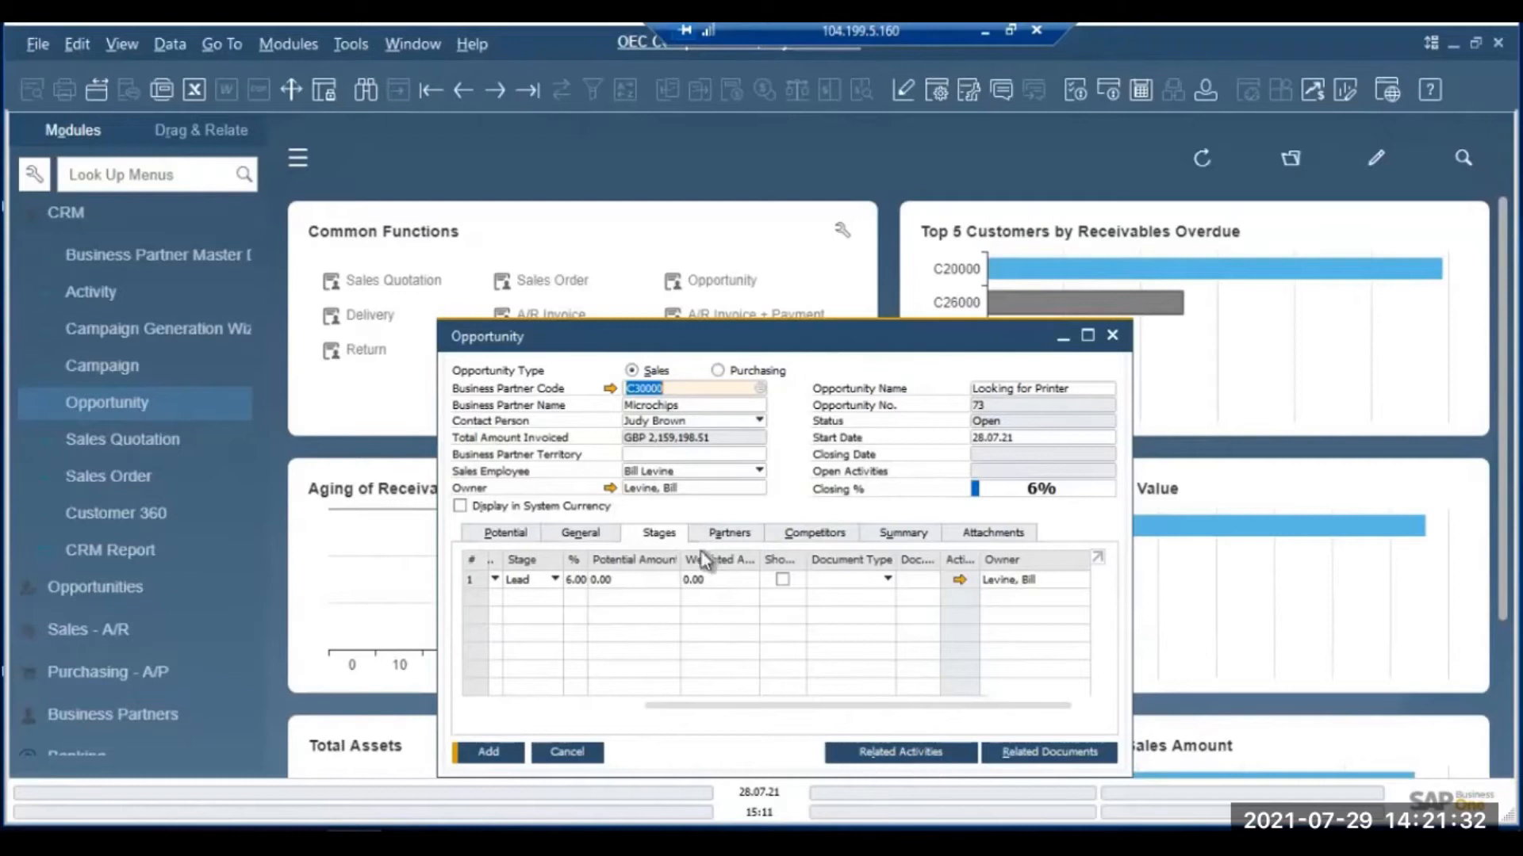
click(909, 753)
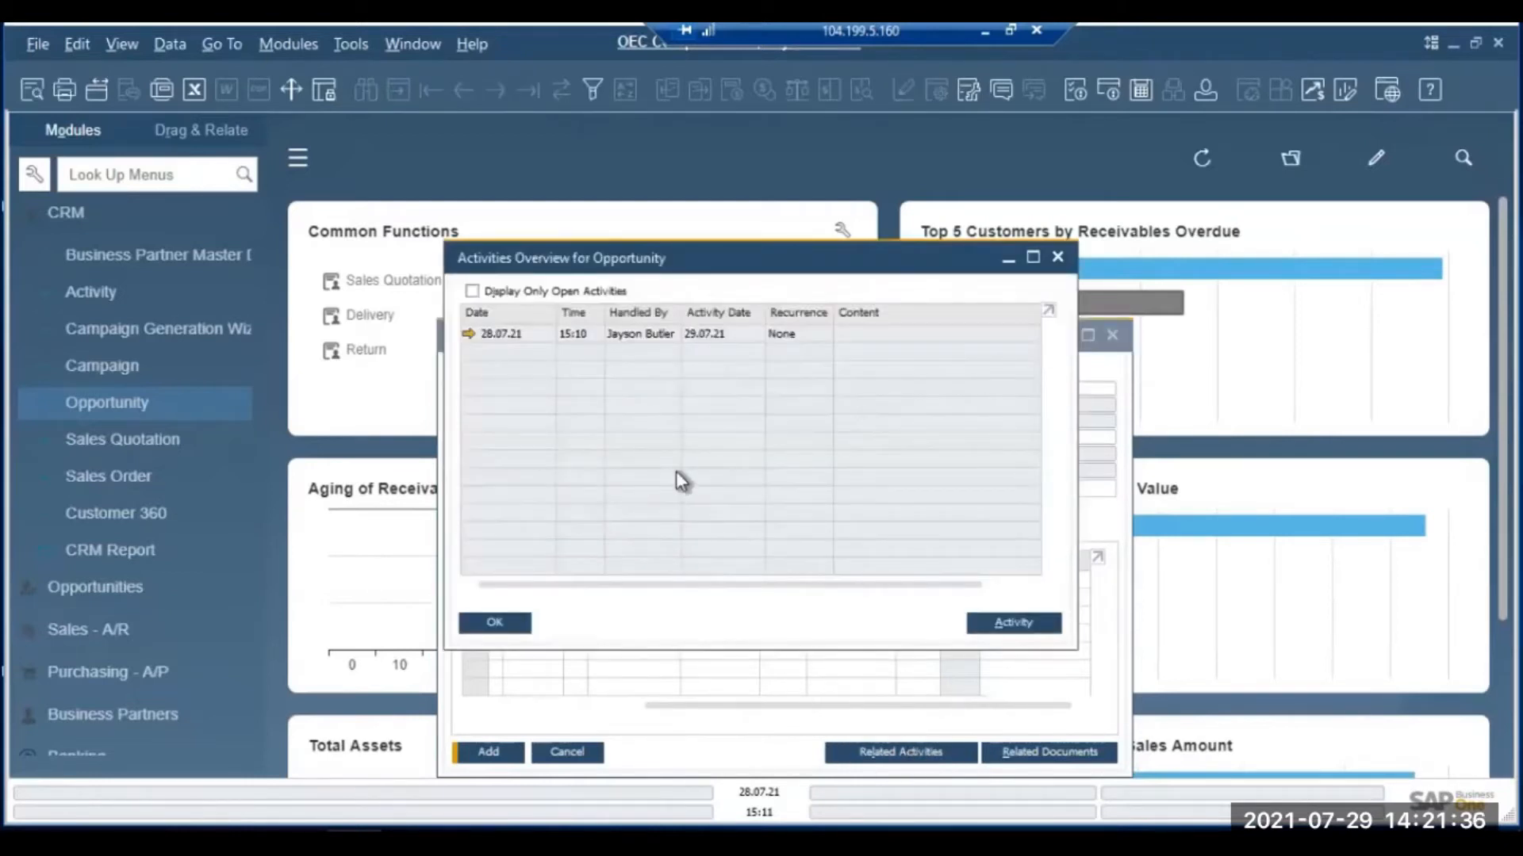
- Limit the opportunity's activities overview to open activities and close the overview
click(474, 292)
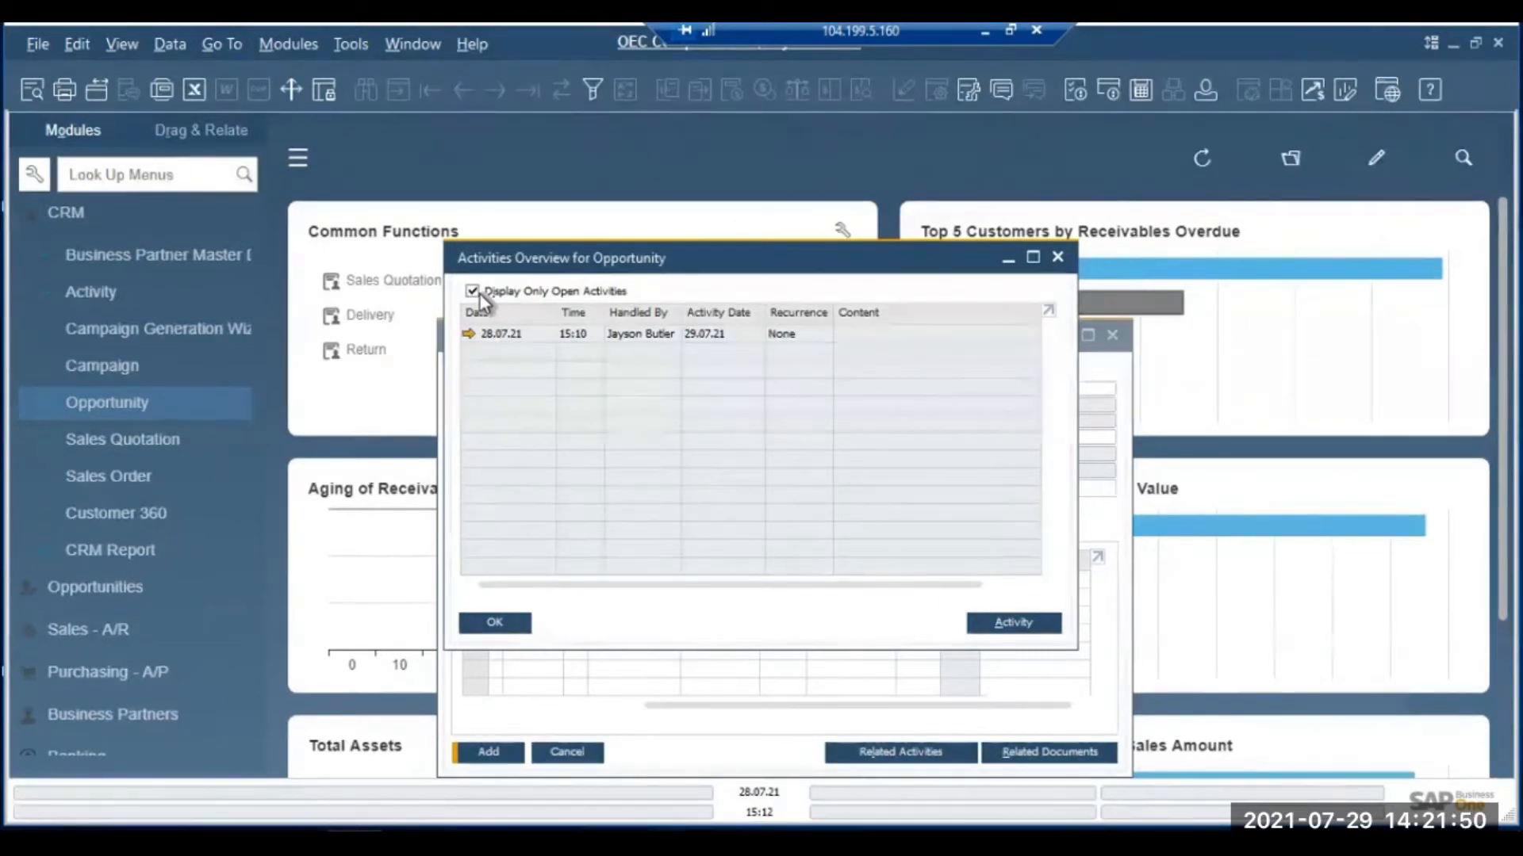
click(506, 626)
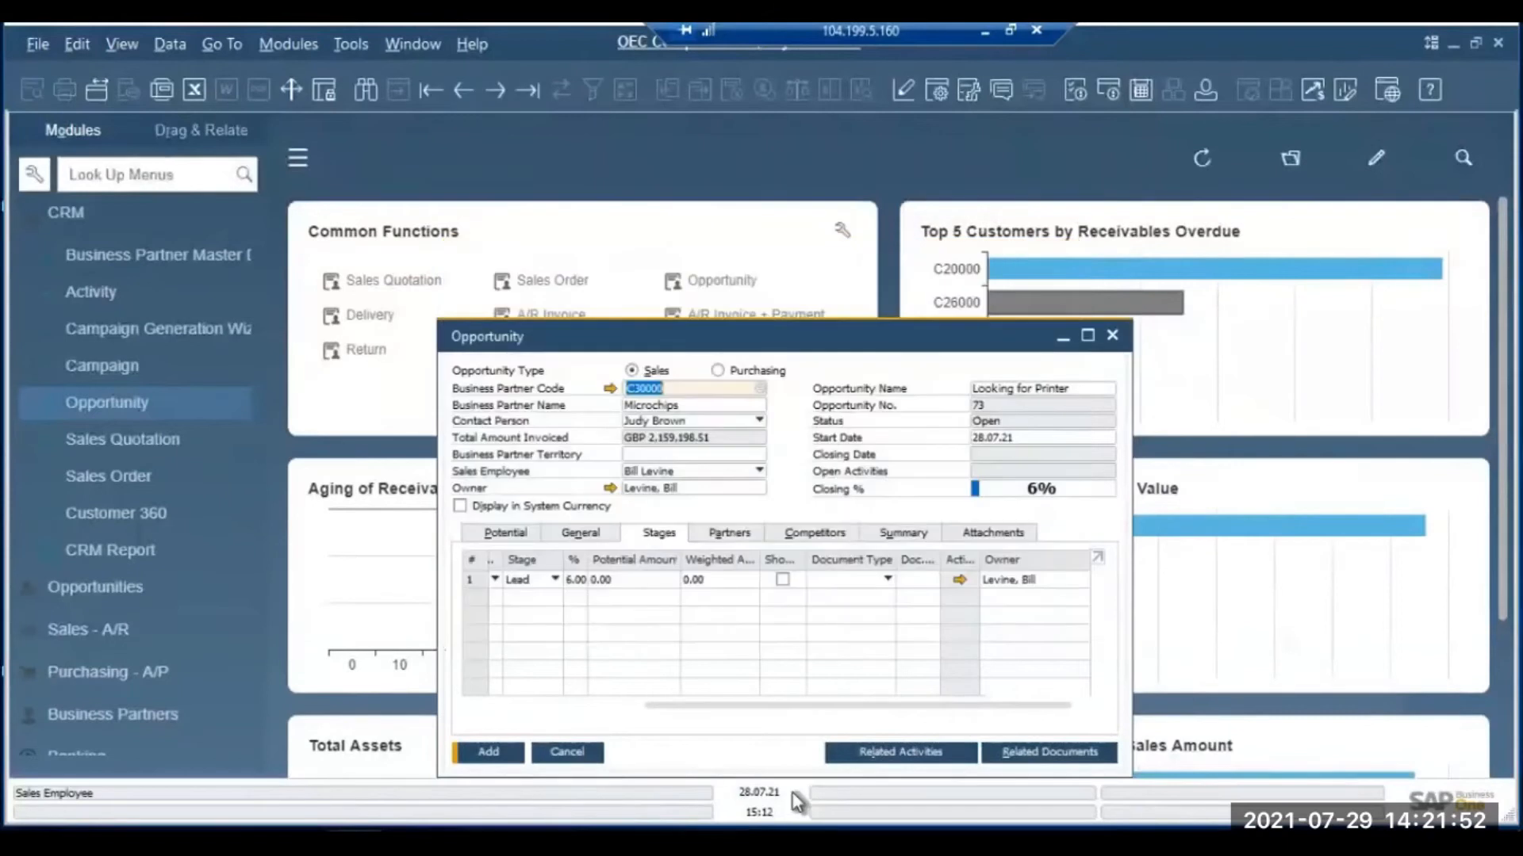
- Set the Microchips opportunity's potential amount to 1000, add the opportunity and close the form
click(492, 747)
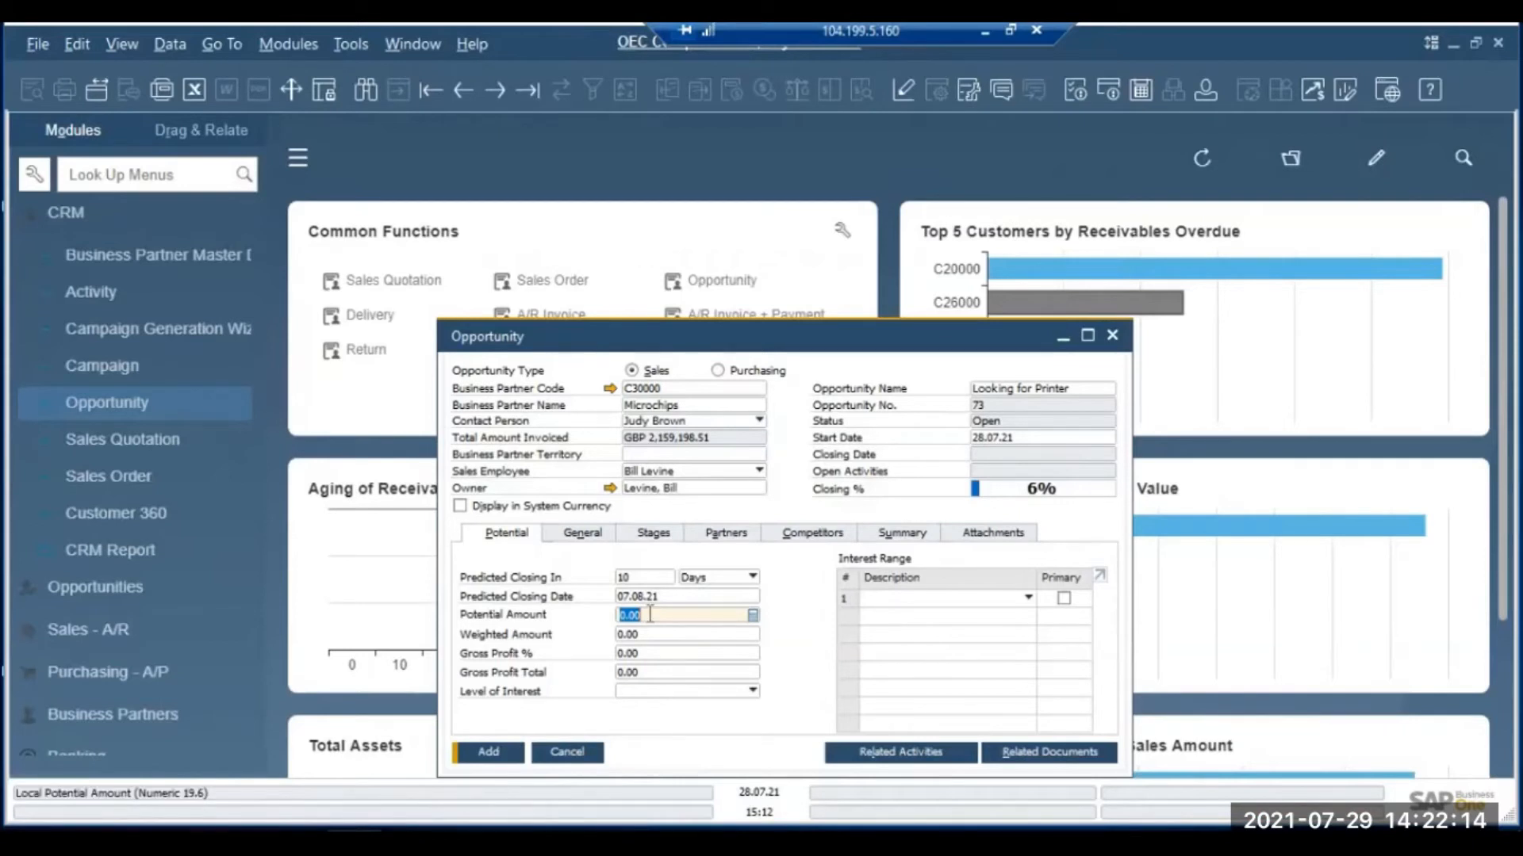
text(1000)
click(489, 757)
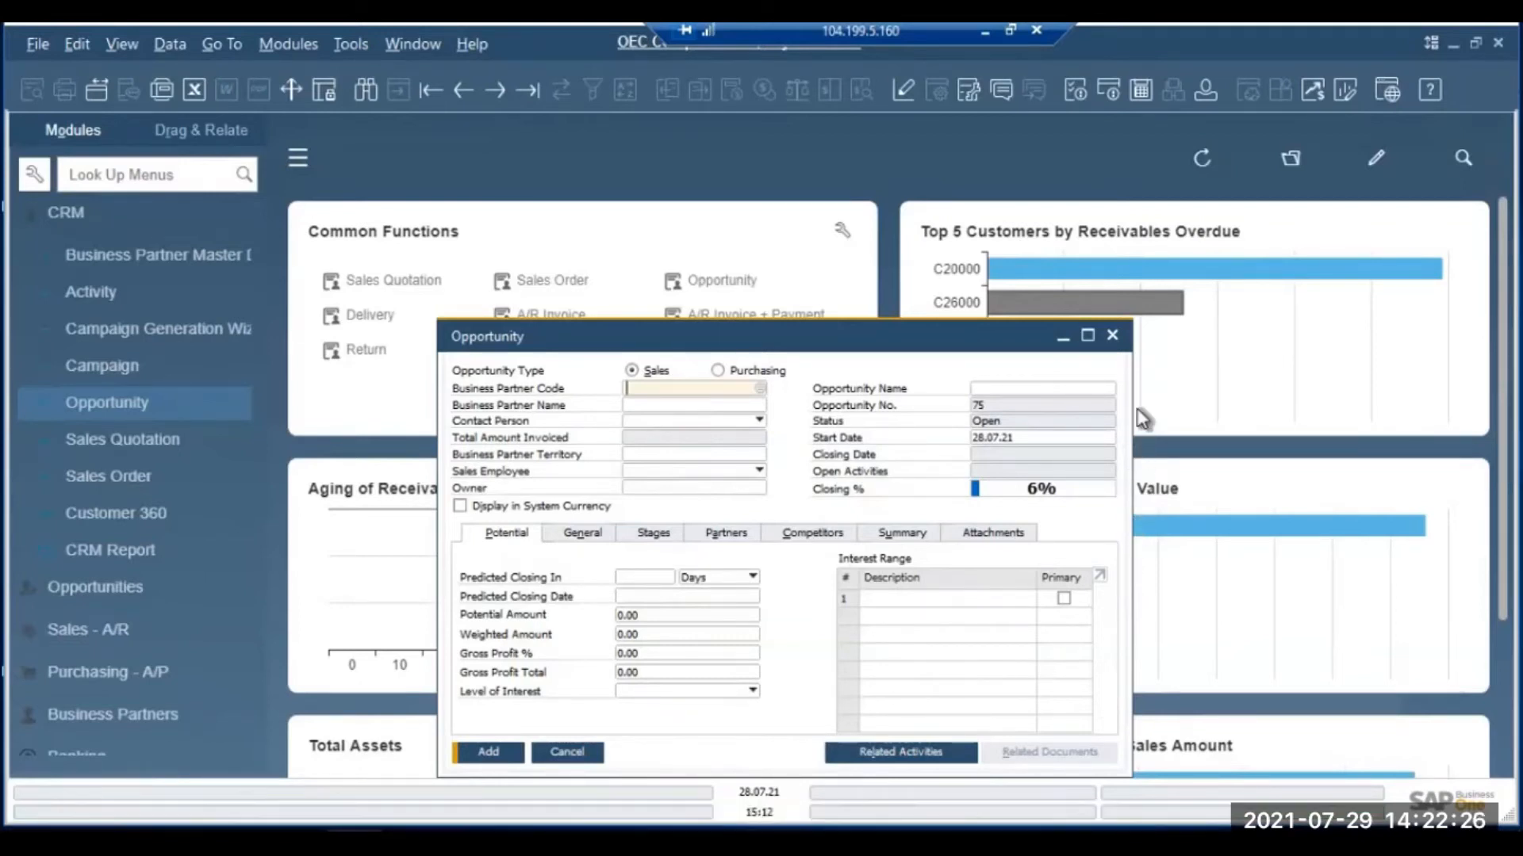
click(1114, 337)
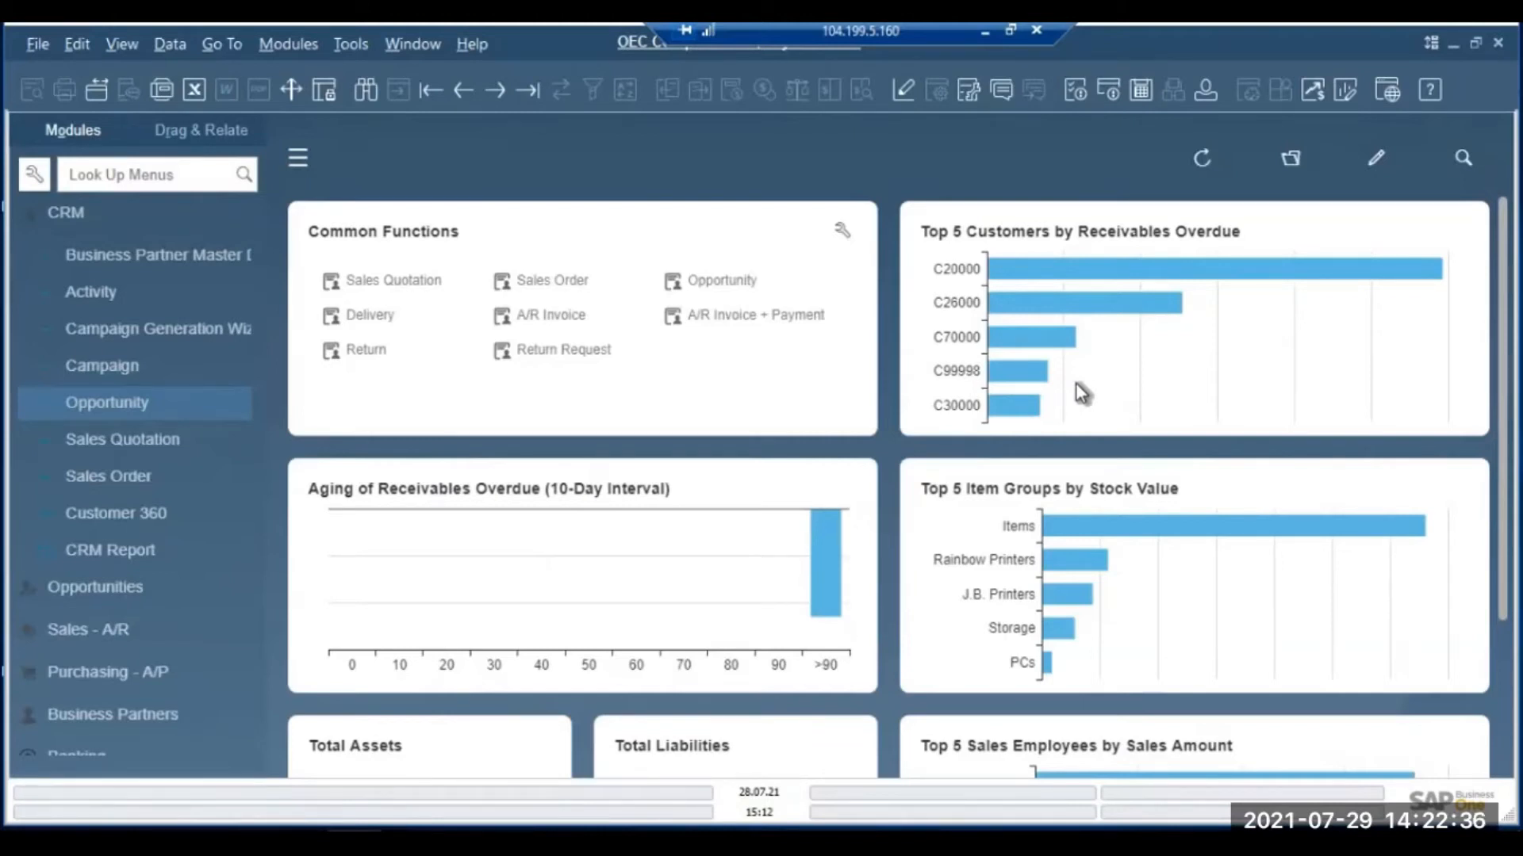
- Start a sales quotation from the common functions for customer C30000, Microchips
click(376, 282)
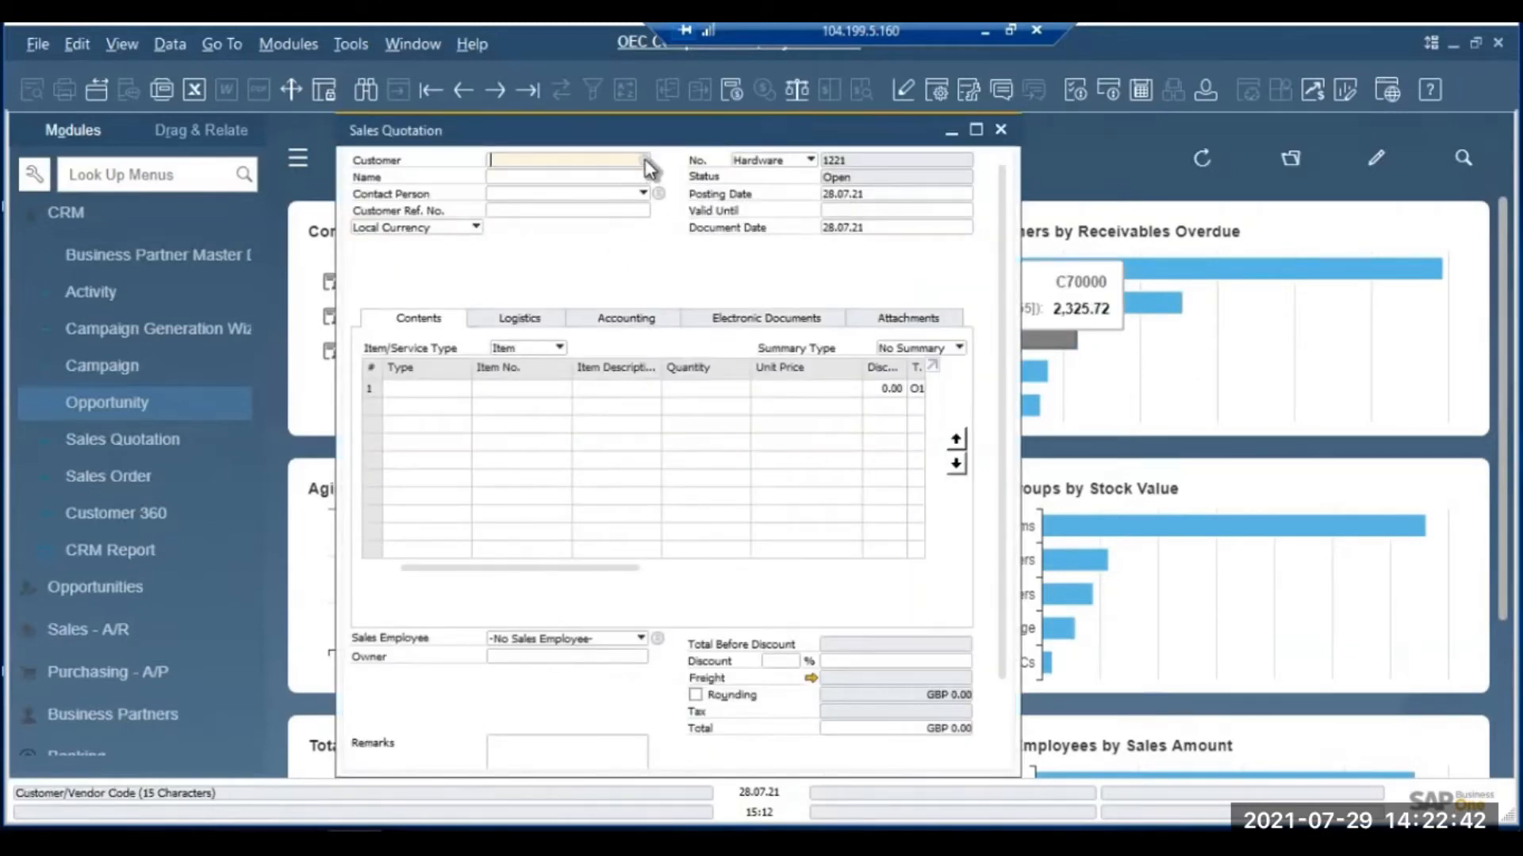
click(645, 159)
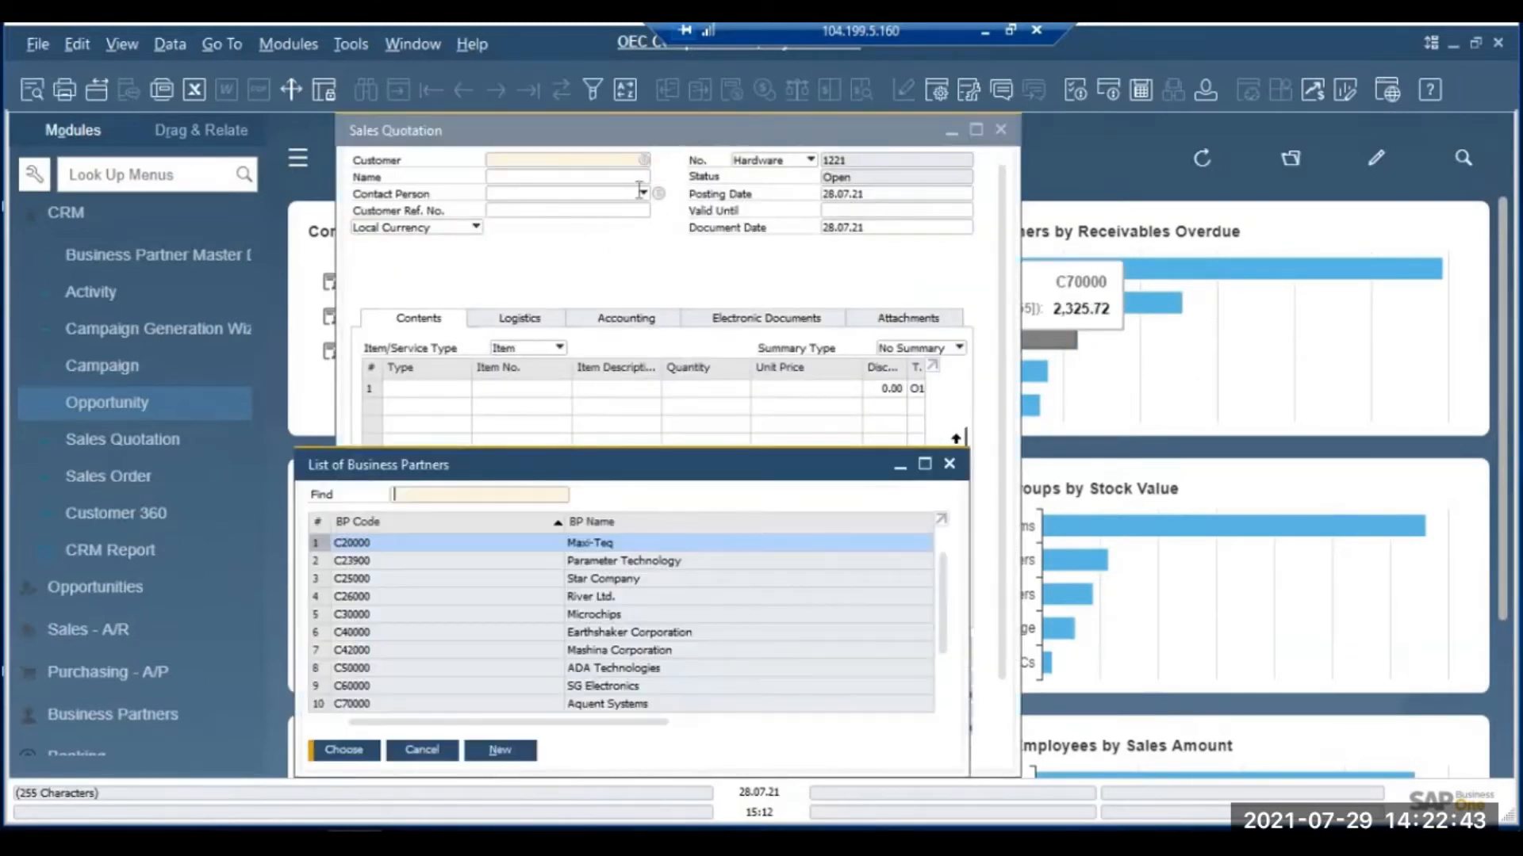
click(594, 617)
click(351, 752)
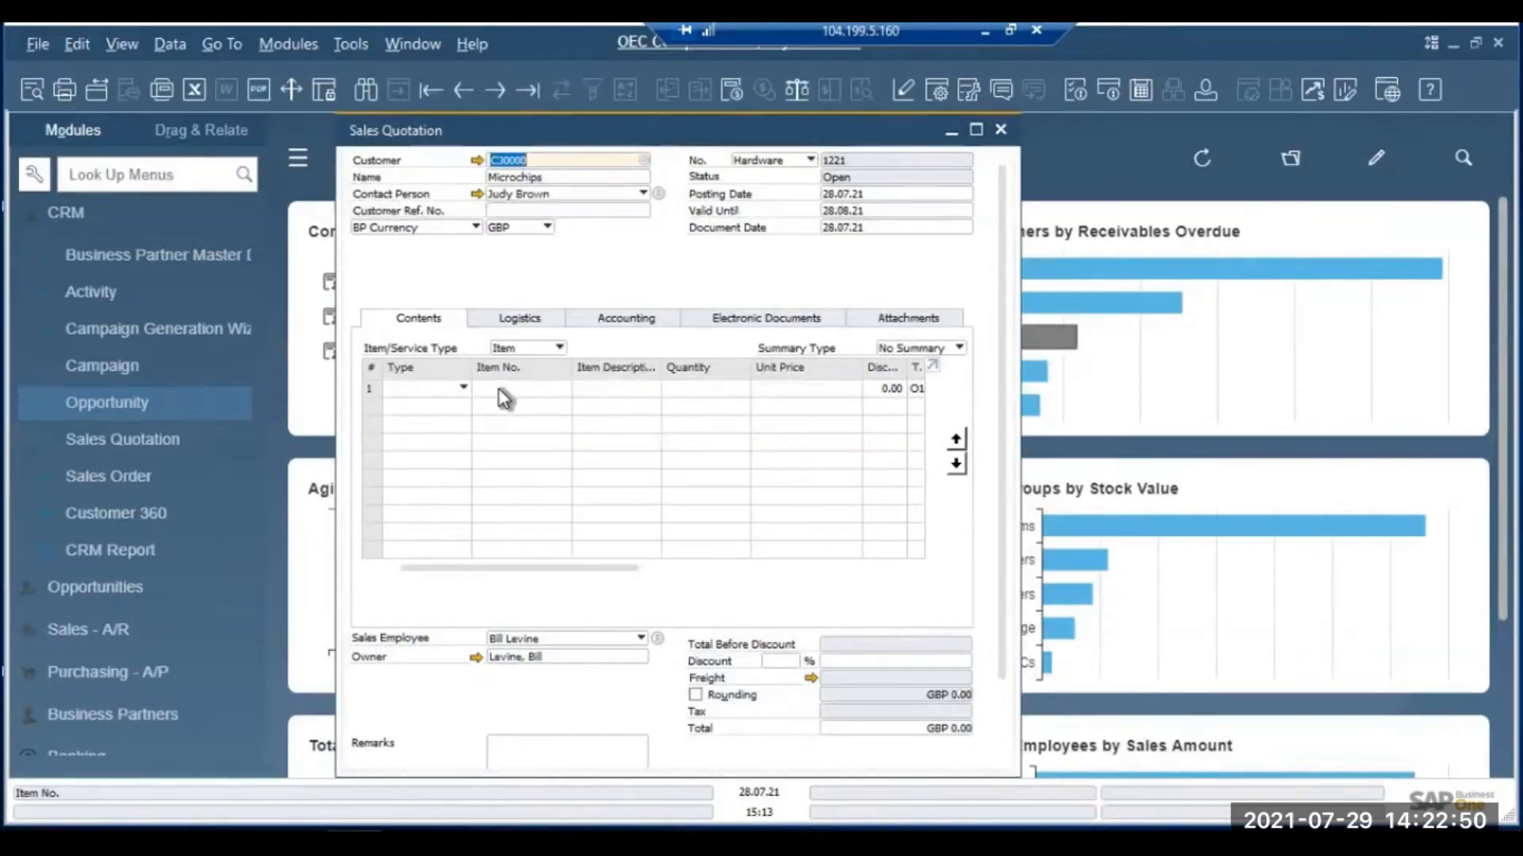
- Find Lemon in the item list and put item LM4029, LeMon 4029 Printer, on the quotation's first line
click(566, 388)
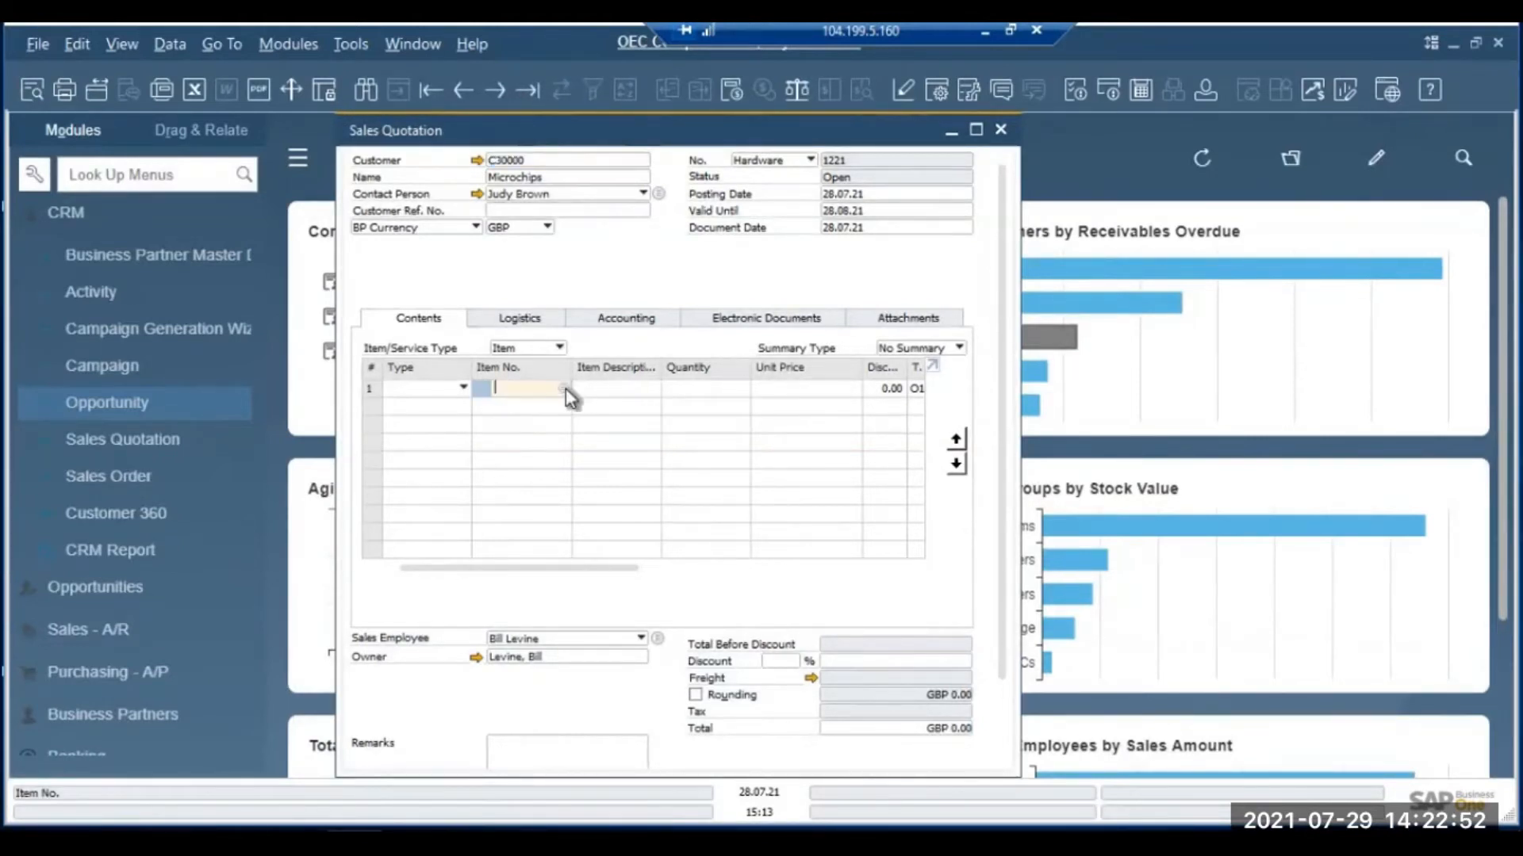
key(Tab)
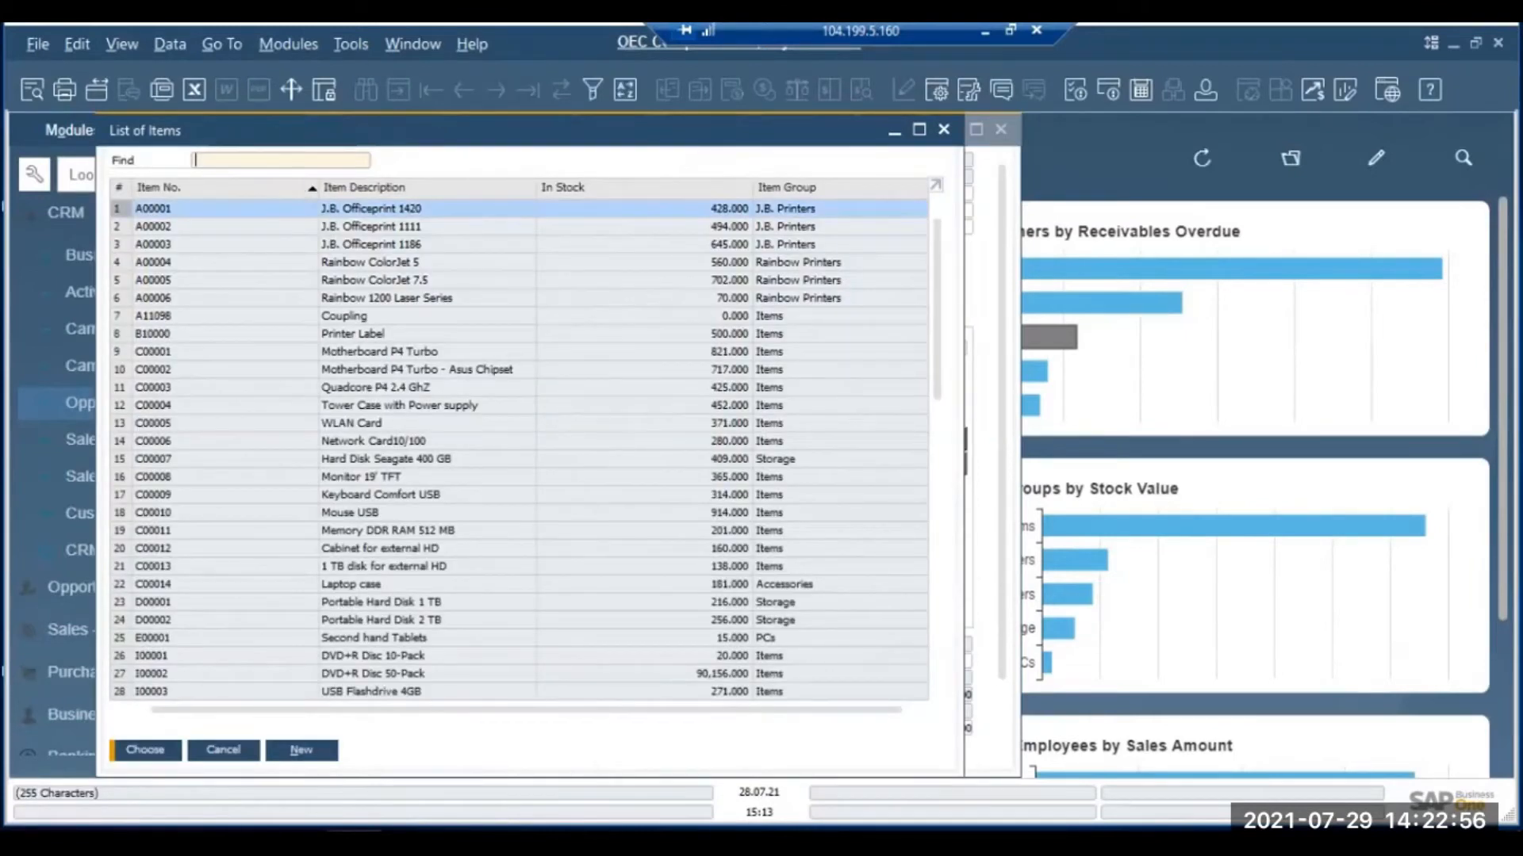
text(Lemon)
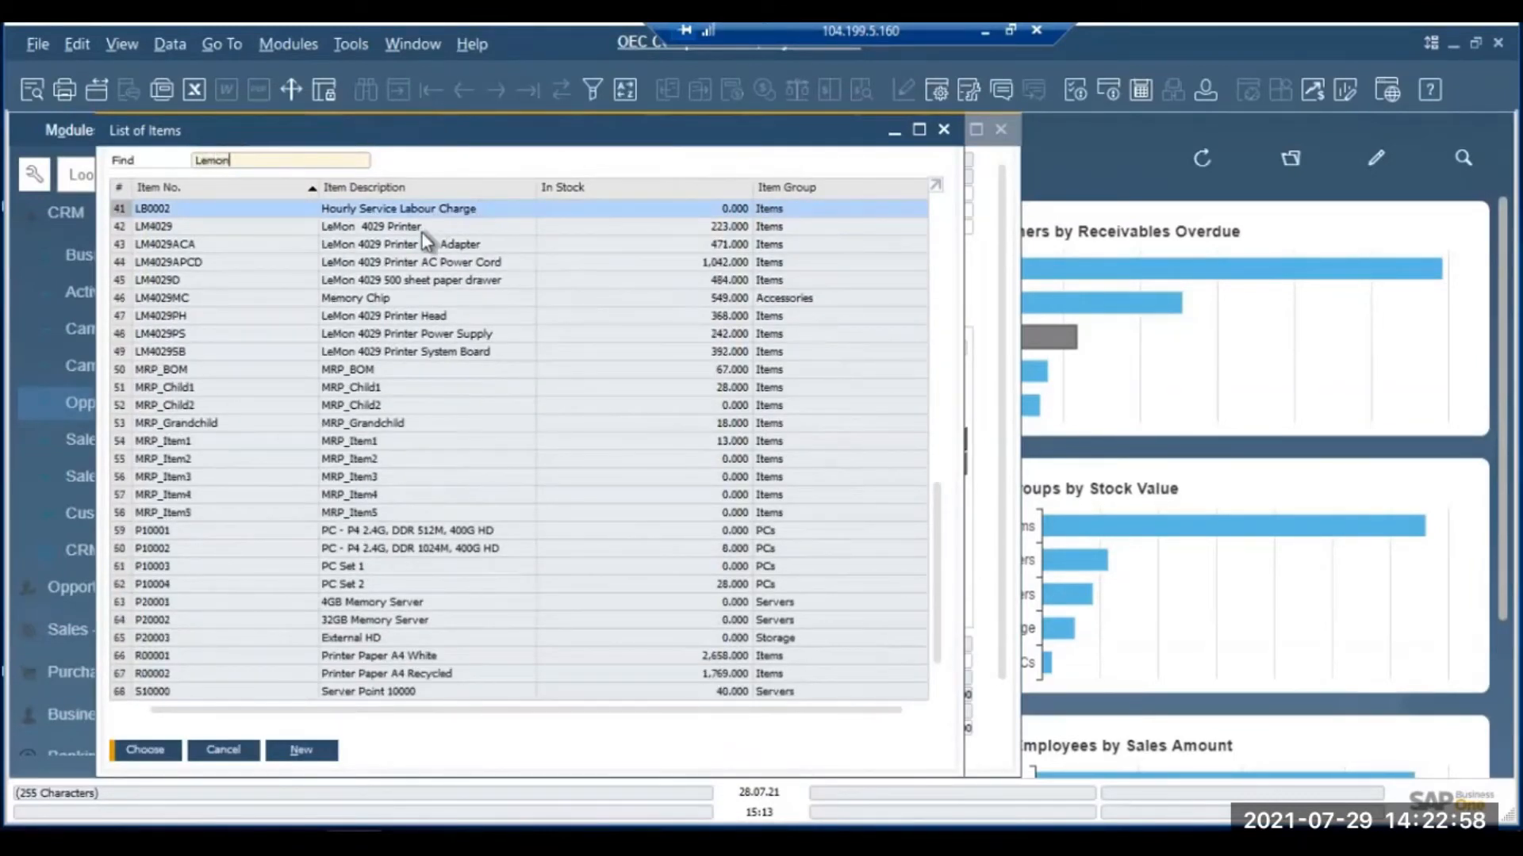
click(422, 231)
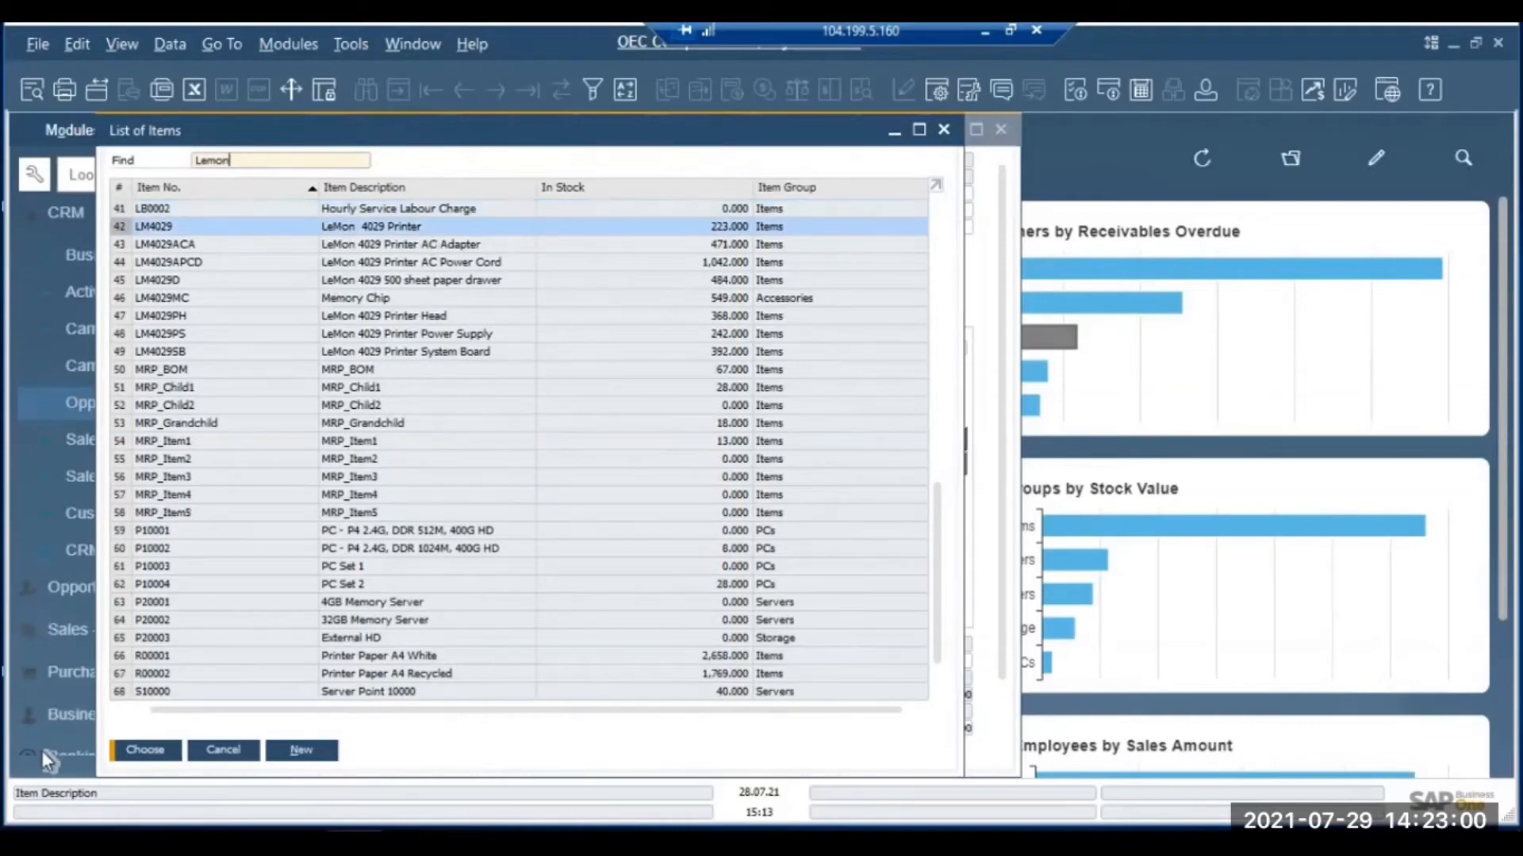
click(146, 751)
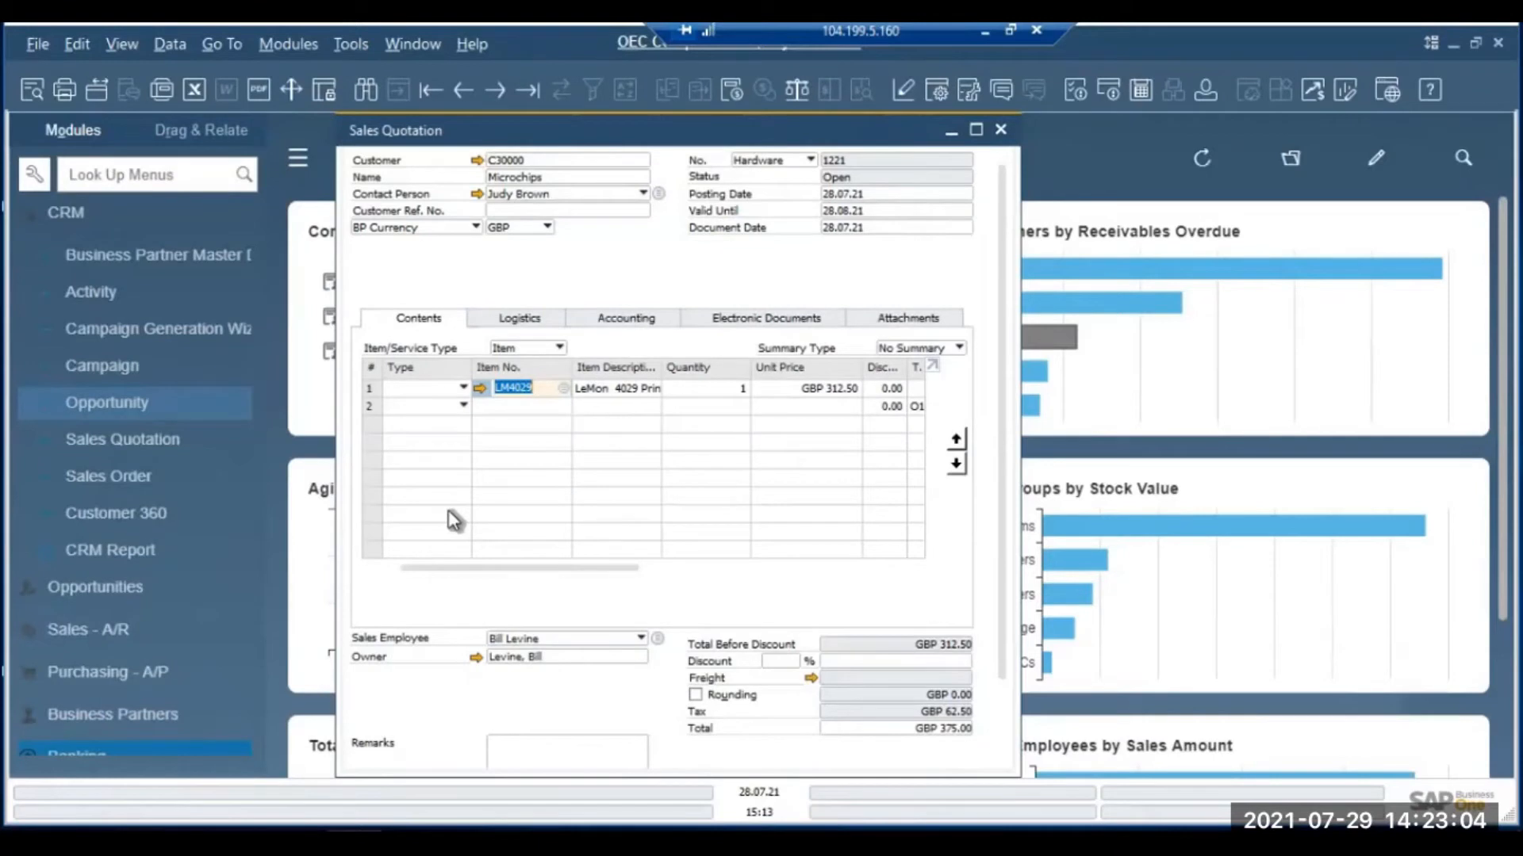
- Examine the LM4029 printer's bill of materials and its inventory data by warehouse, and return to the quotation
click(480, 388)
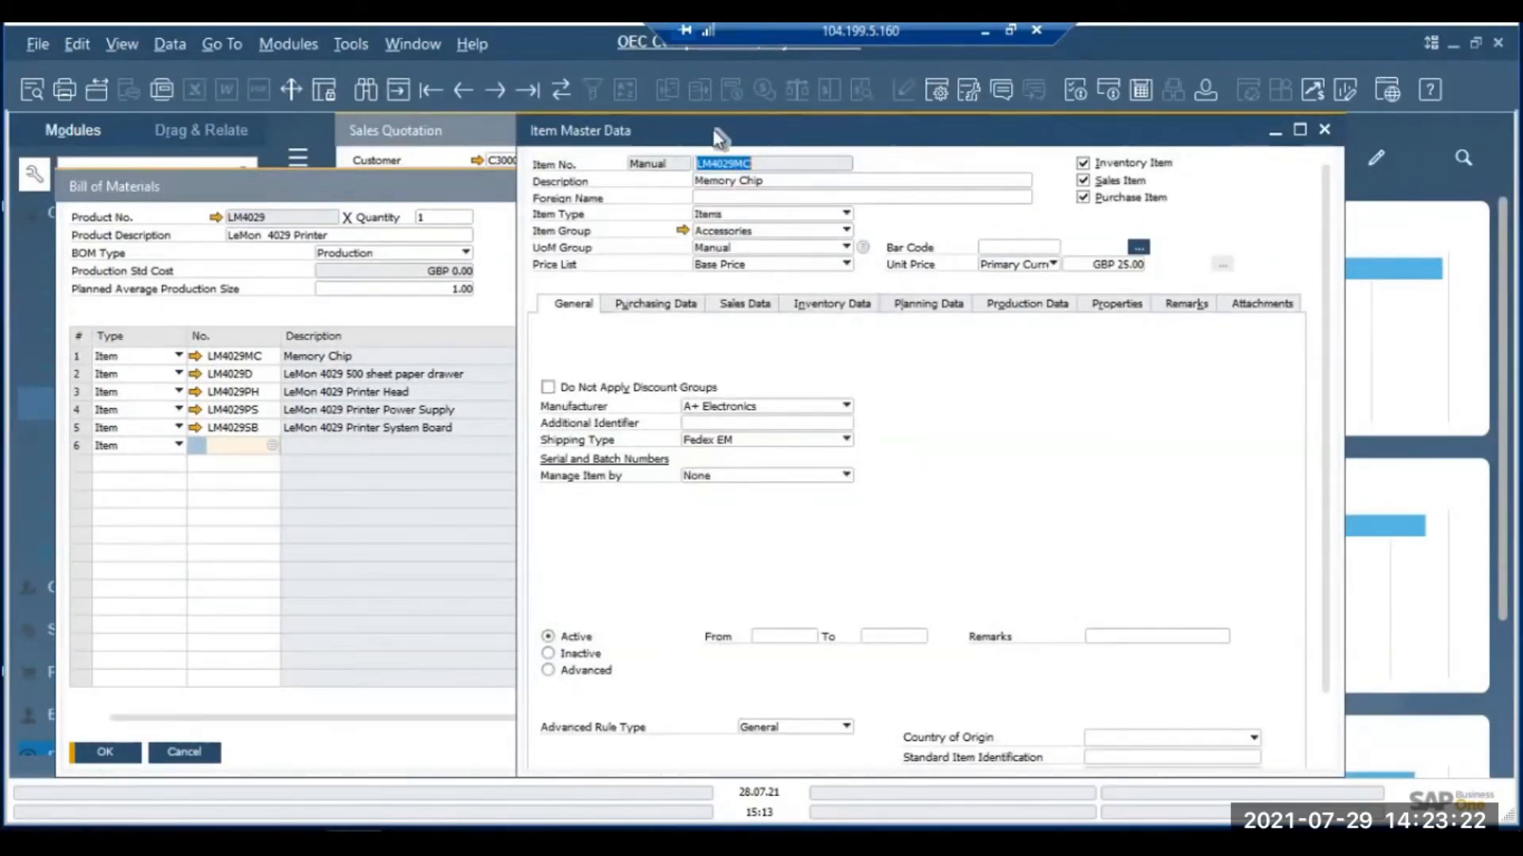
click(1324, 132)
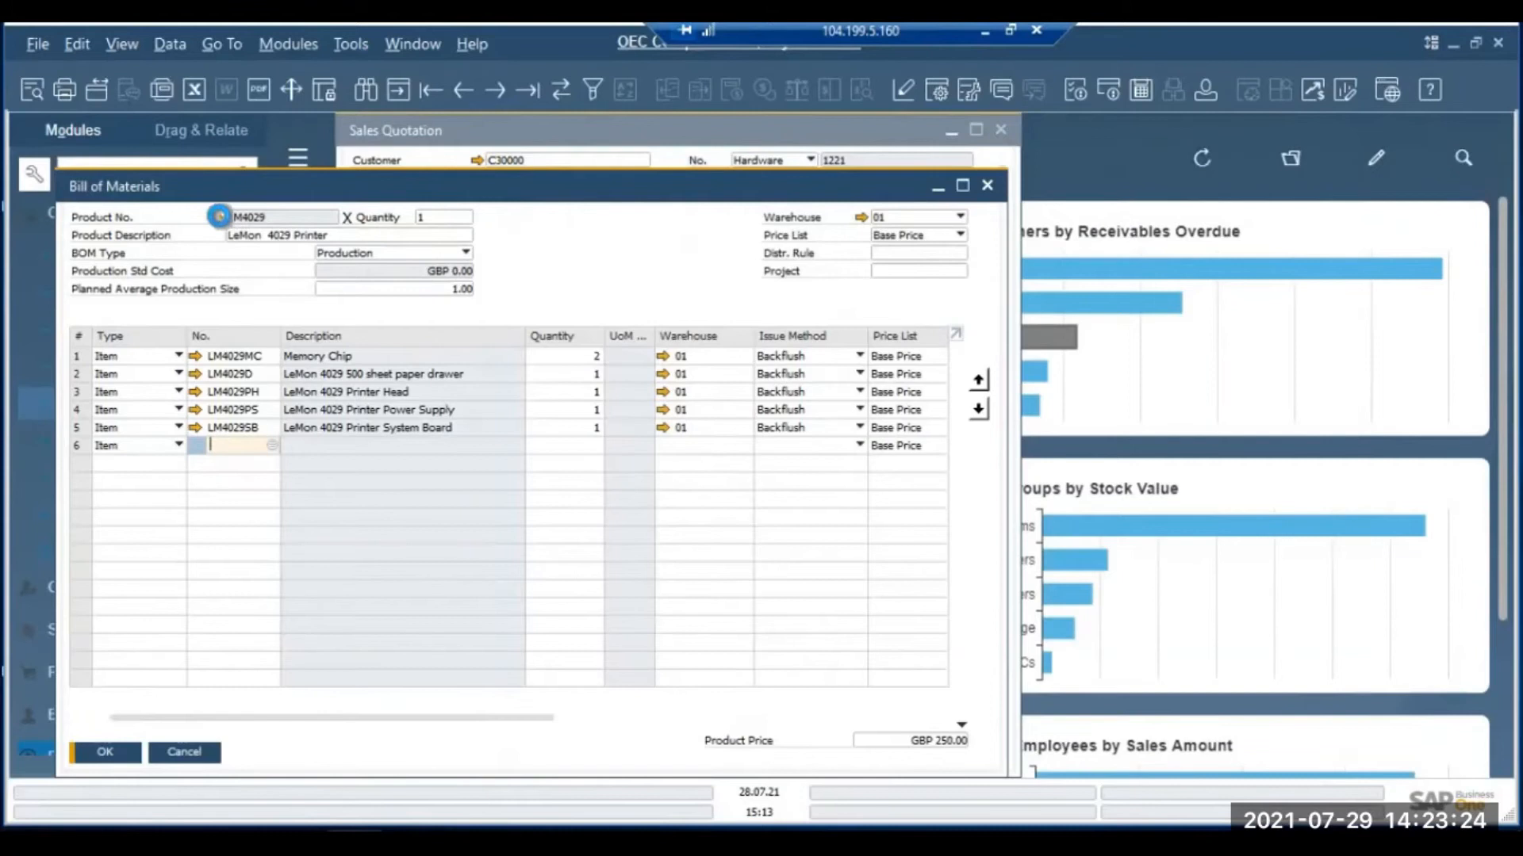
click(216, 217)
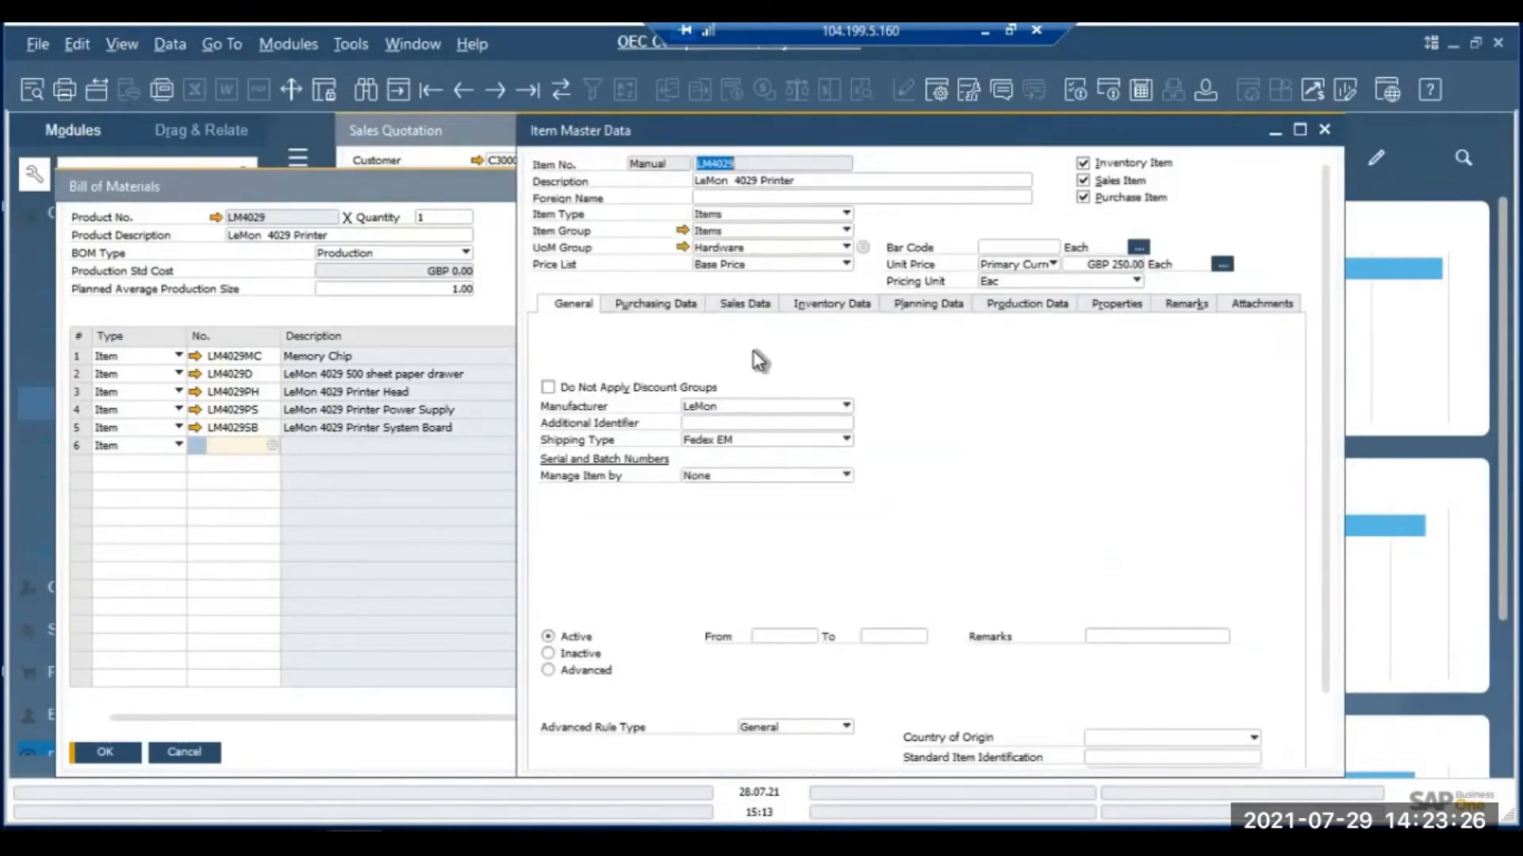
click(837, 308)
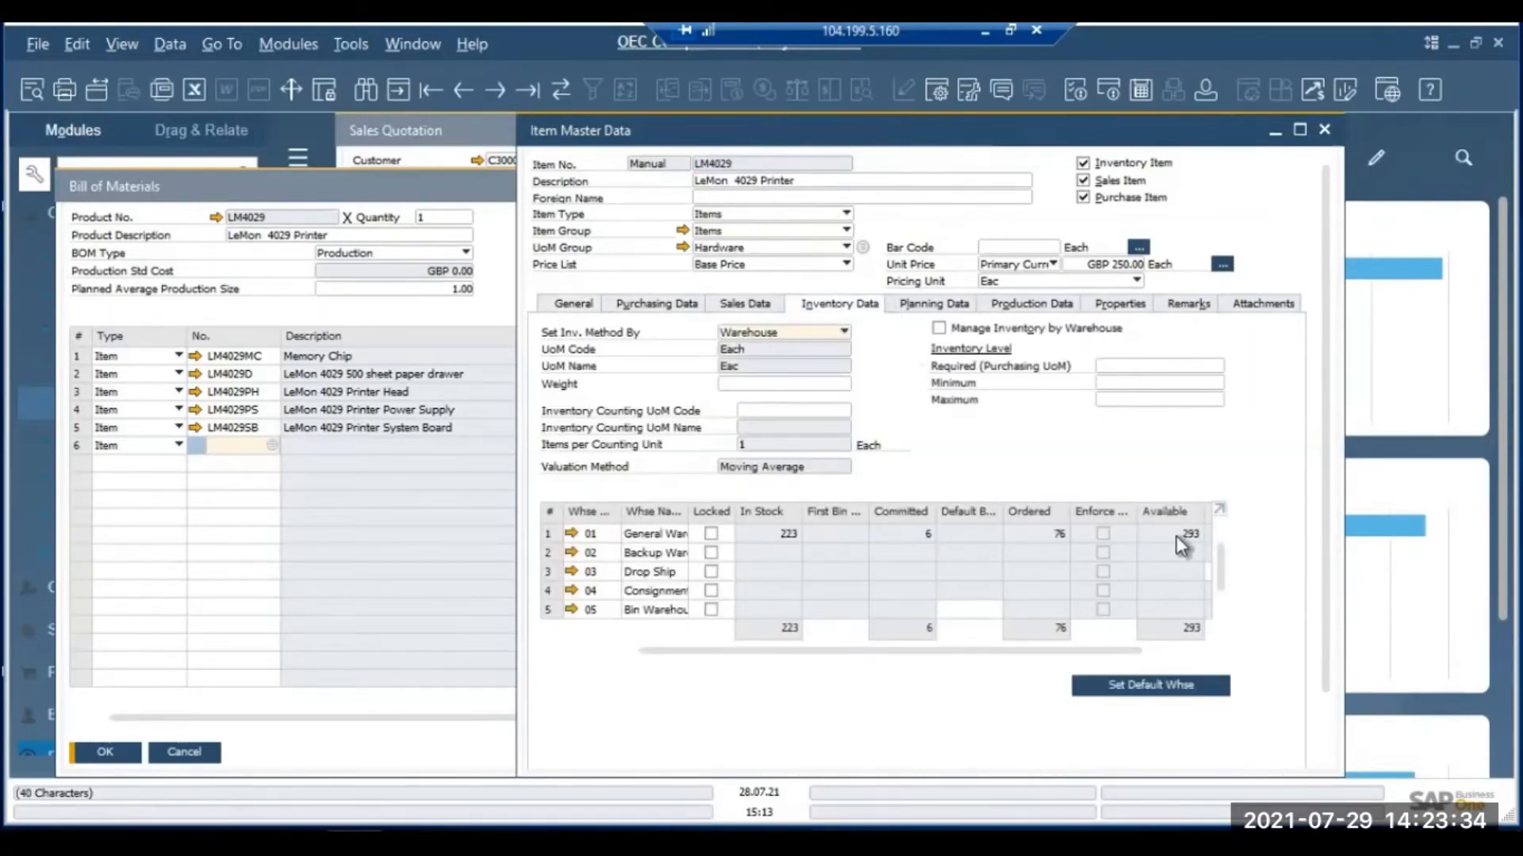
click(1325, 129)
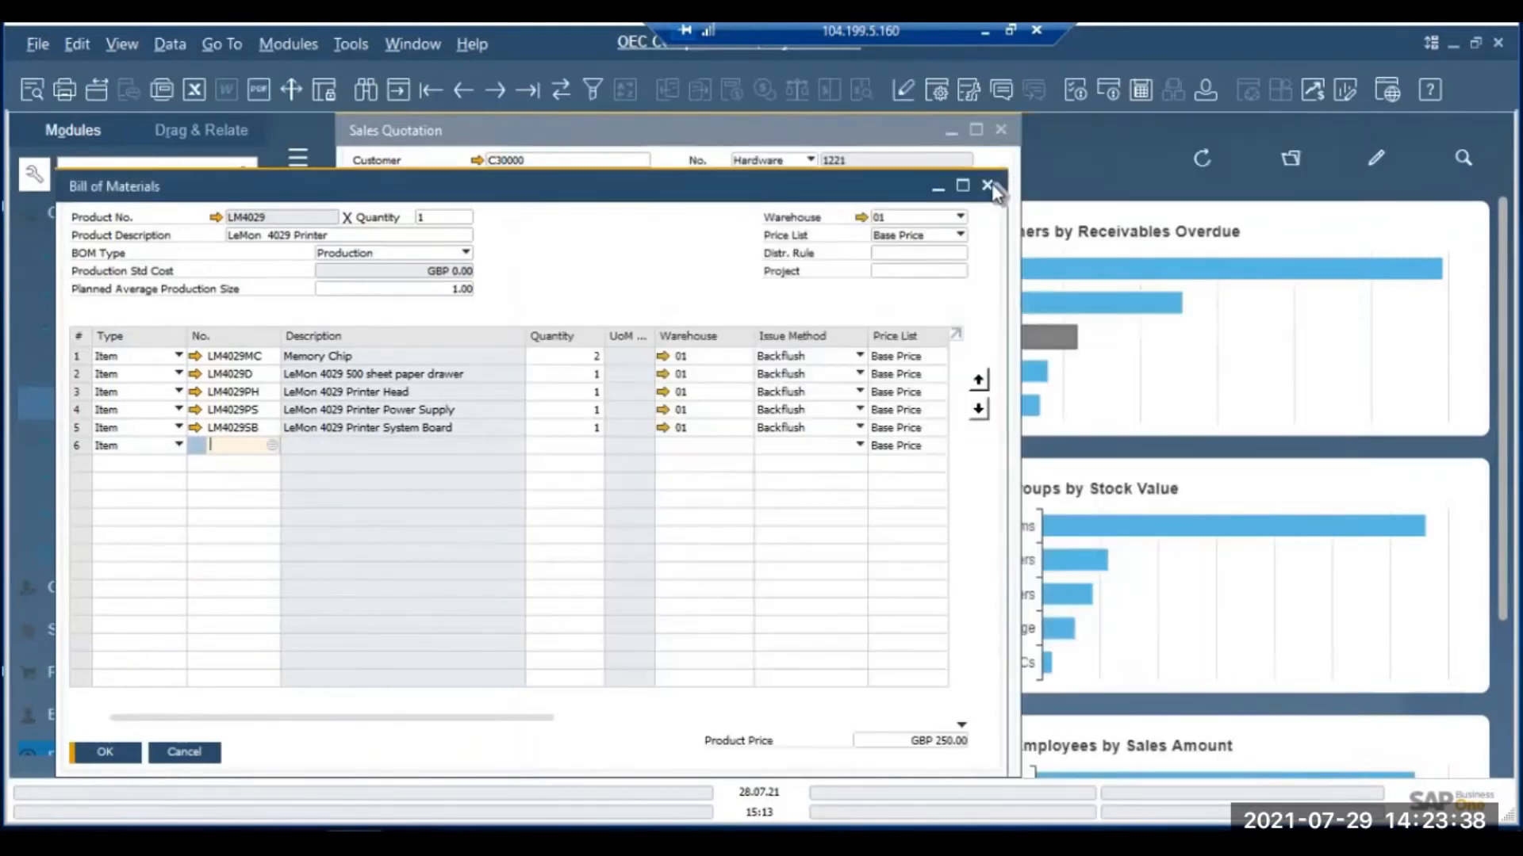
click(987, 185)
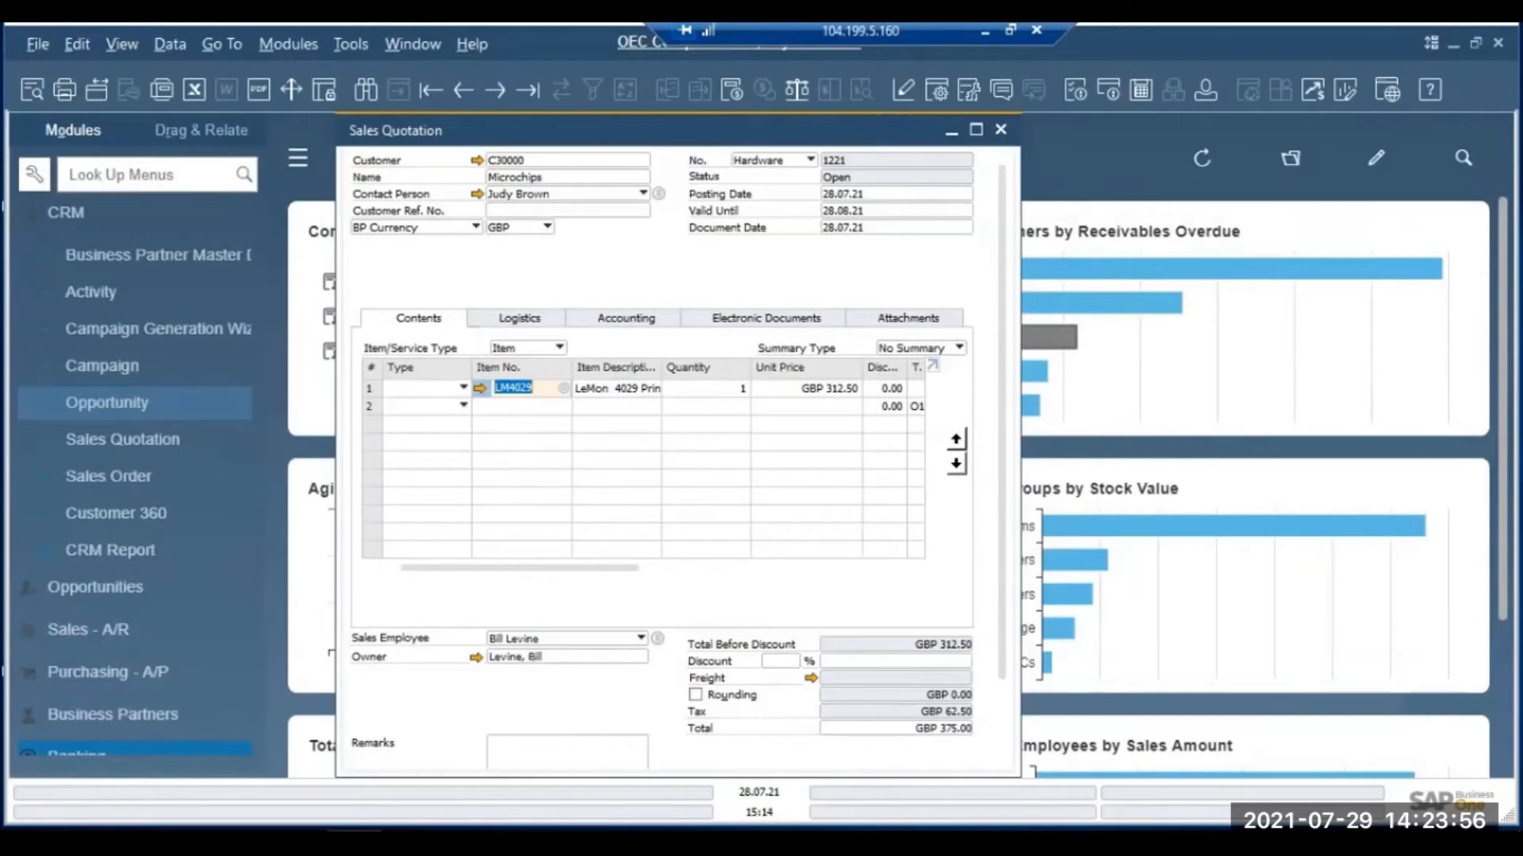
- Save the printer quotation with the Add & Close option
scroll(1015, 476, down, 2)
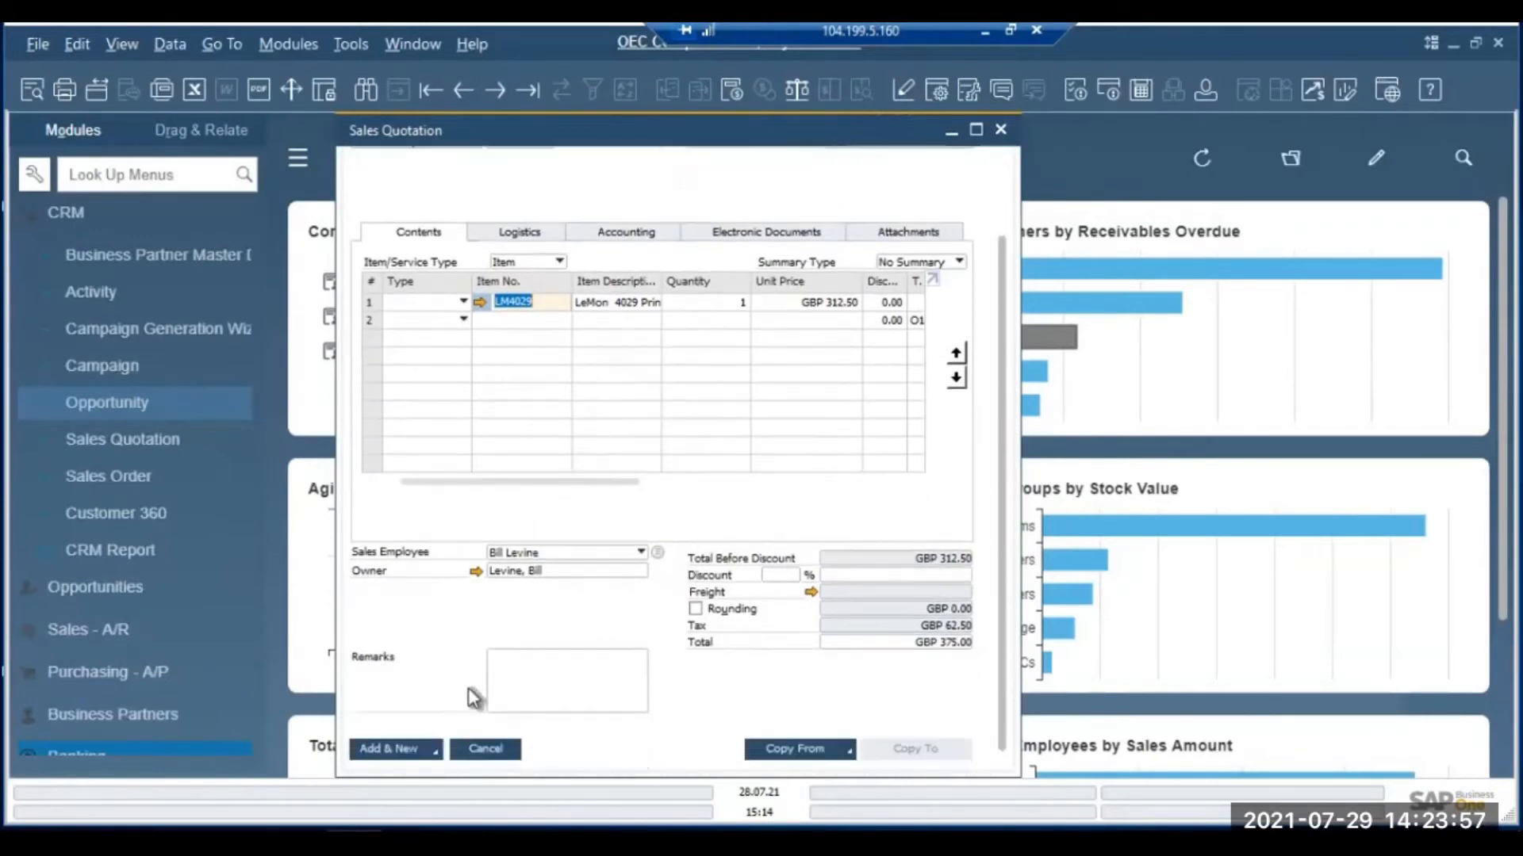
click(436, 753)
click(401, 733)
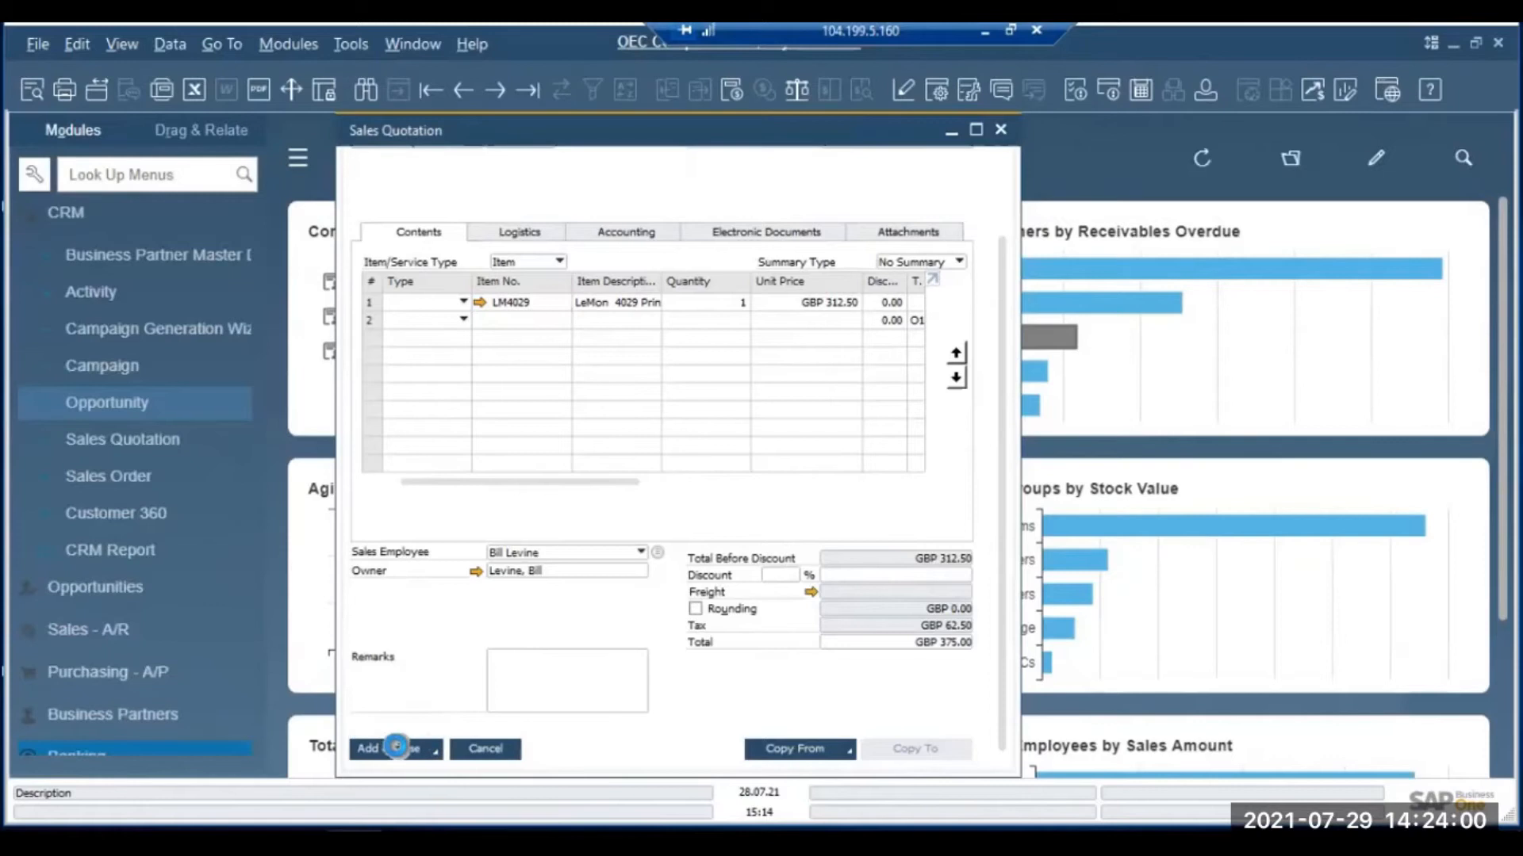
click(401, 750)
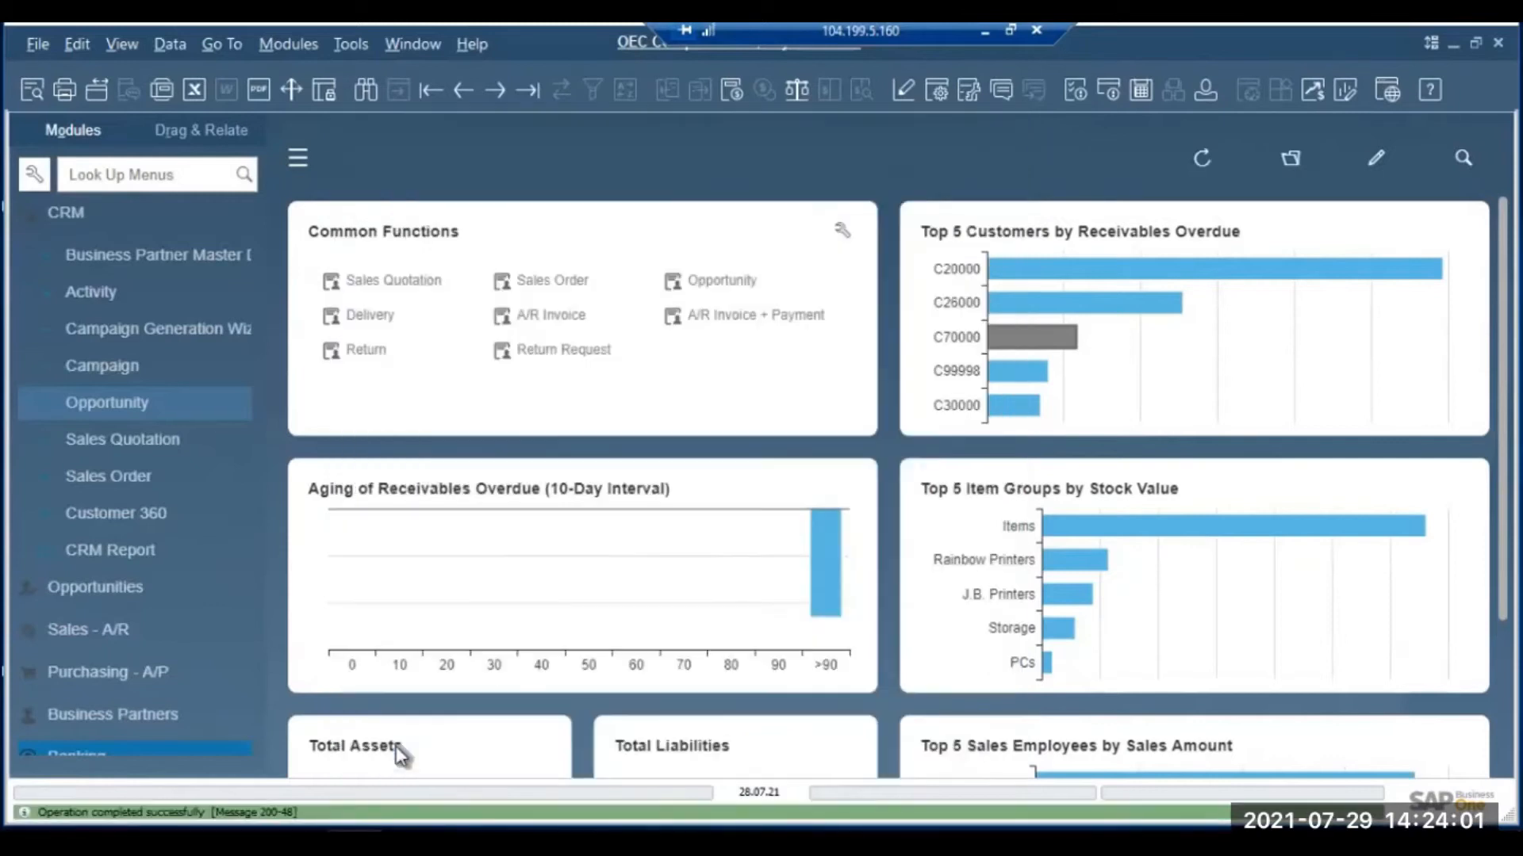
- Start another sales quotation from the common functions with Microchips (C30000) as the customer
click(419, 284)
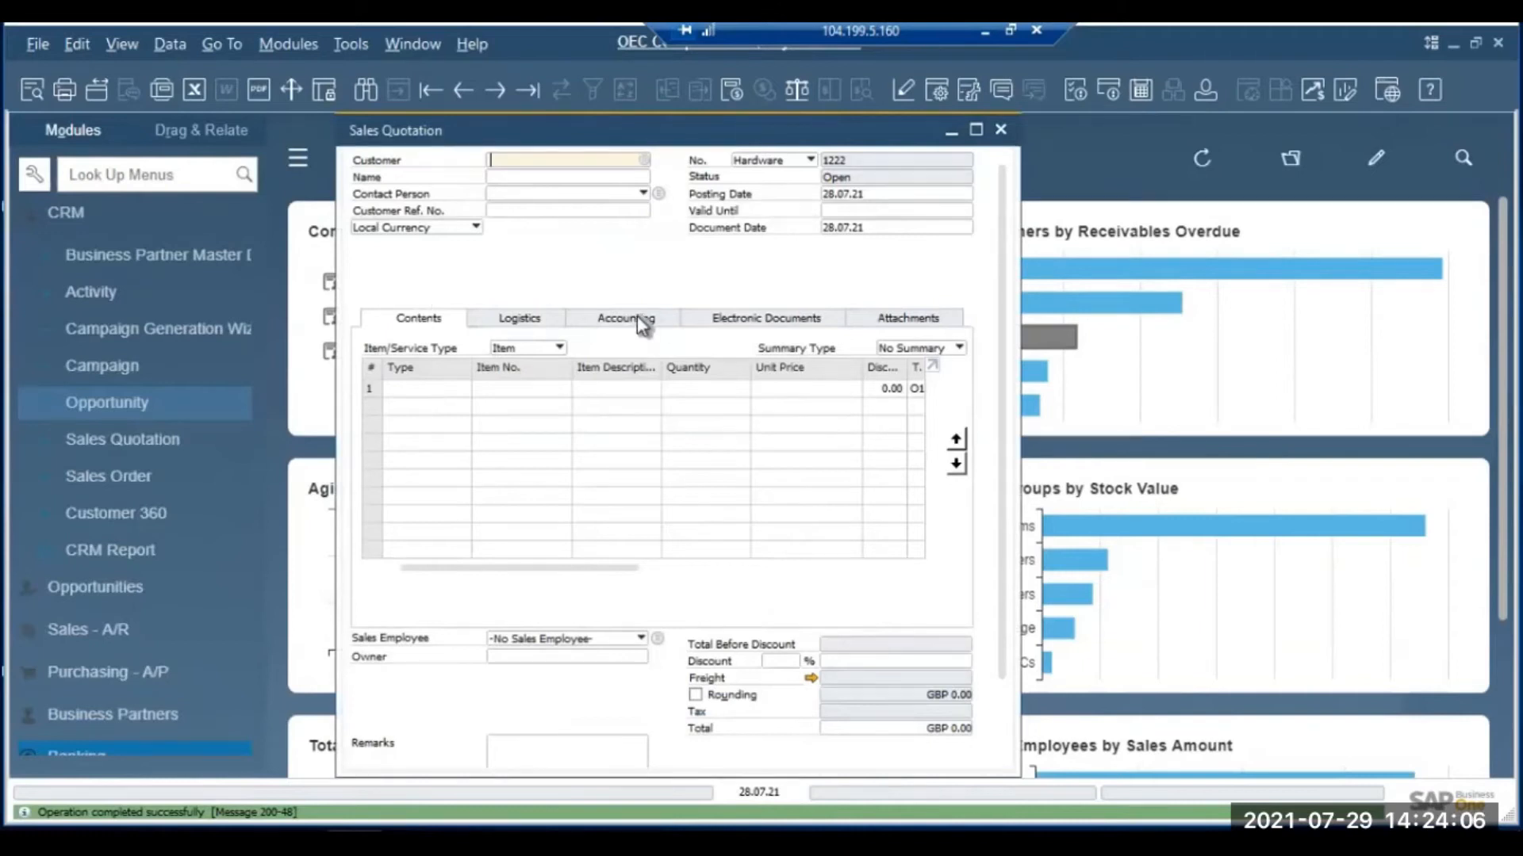
scroll(623, 317, down, 1)
scroll(624, 314, down, 1)
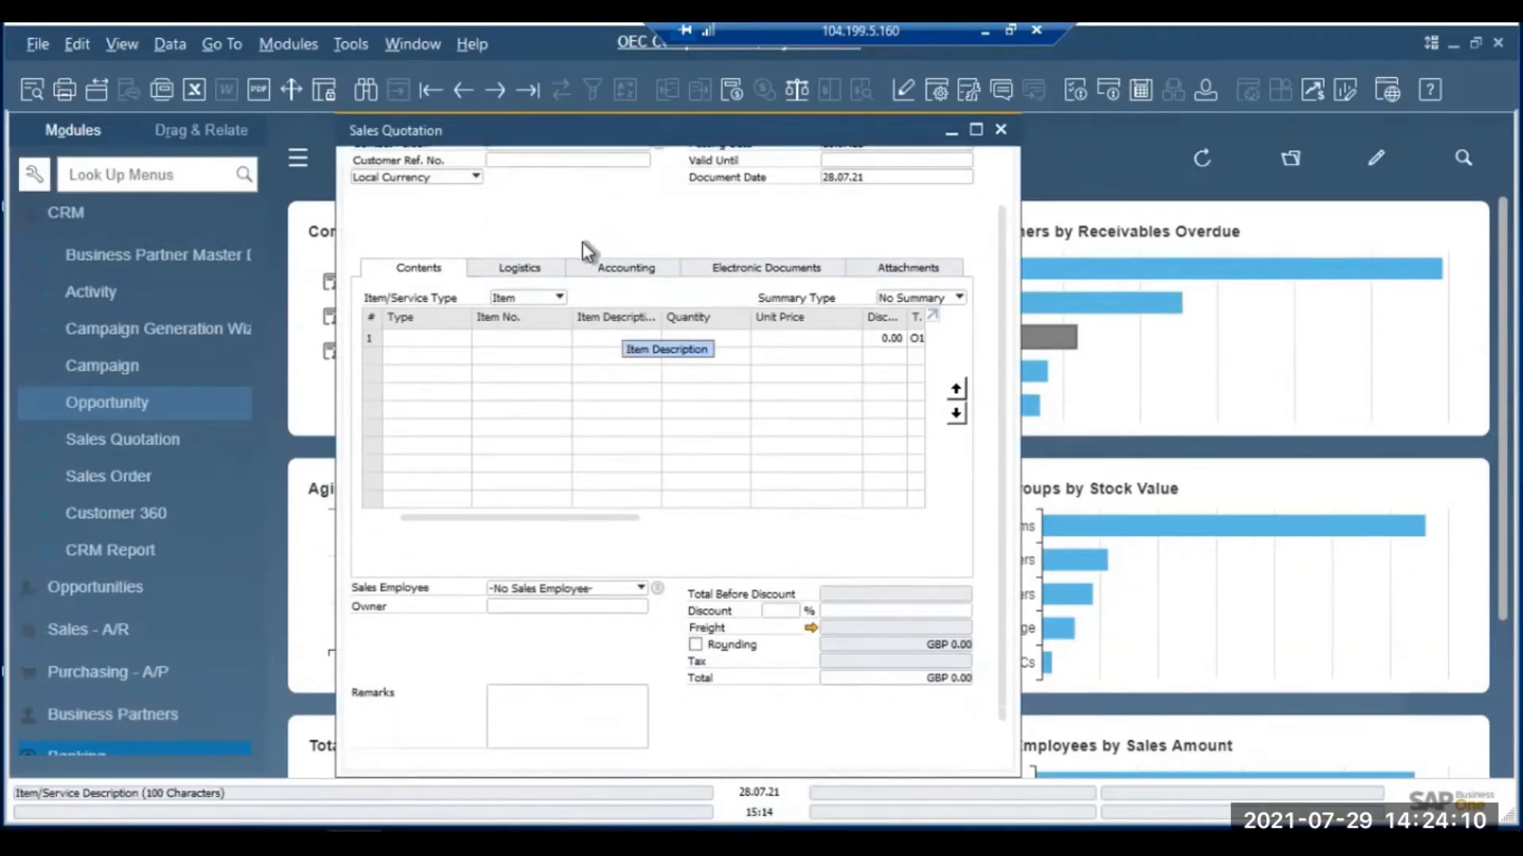
scroll(626, 206, up, 3)
click(644, 160)
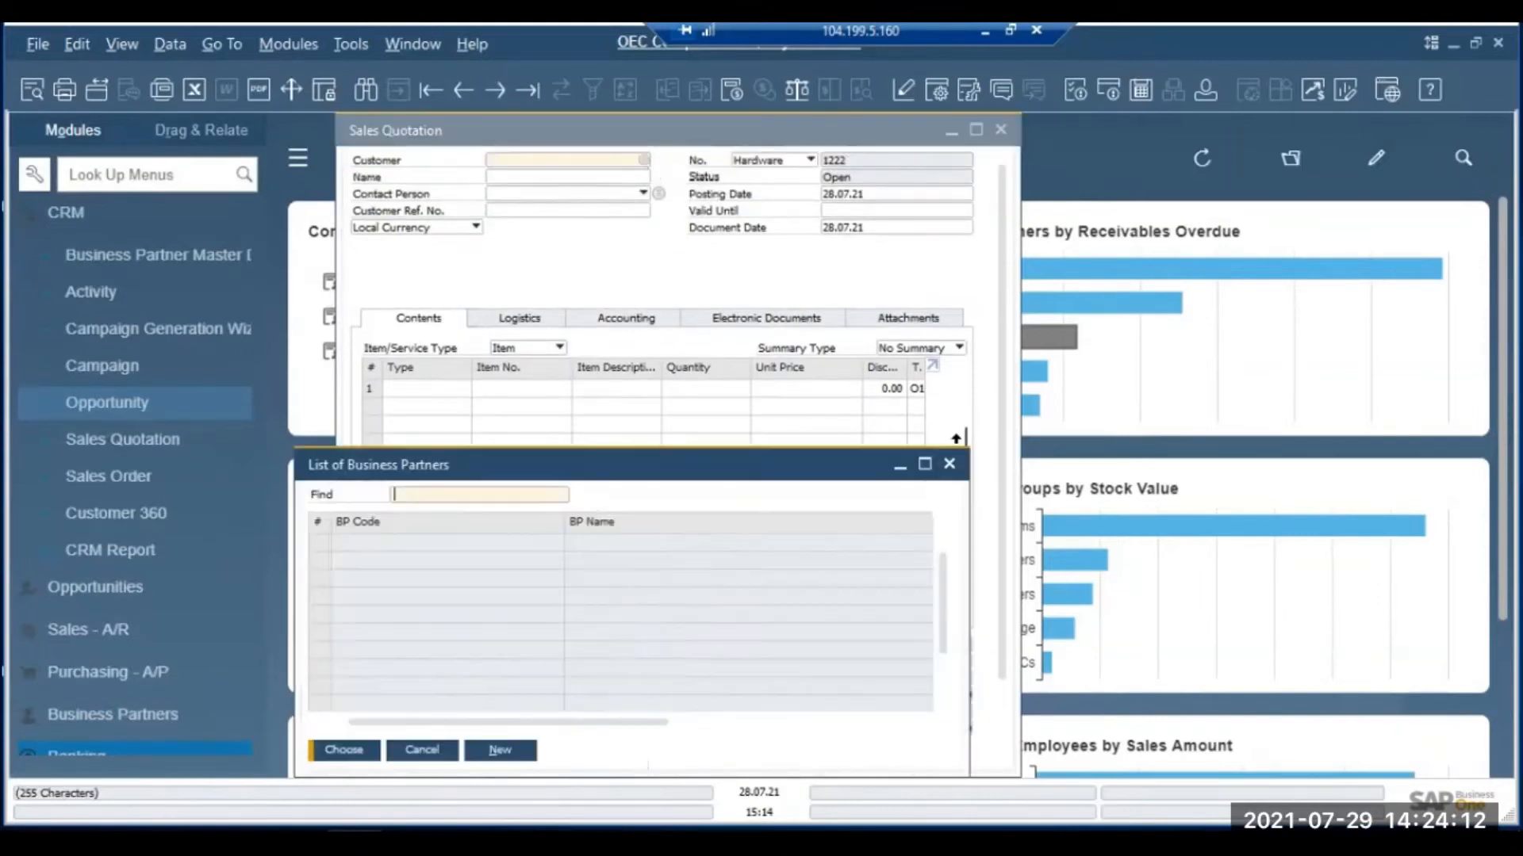
click(625, 617)
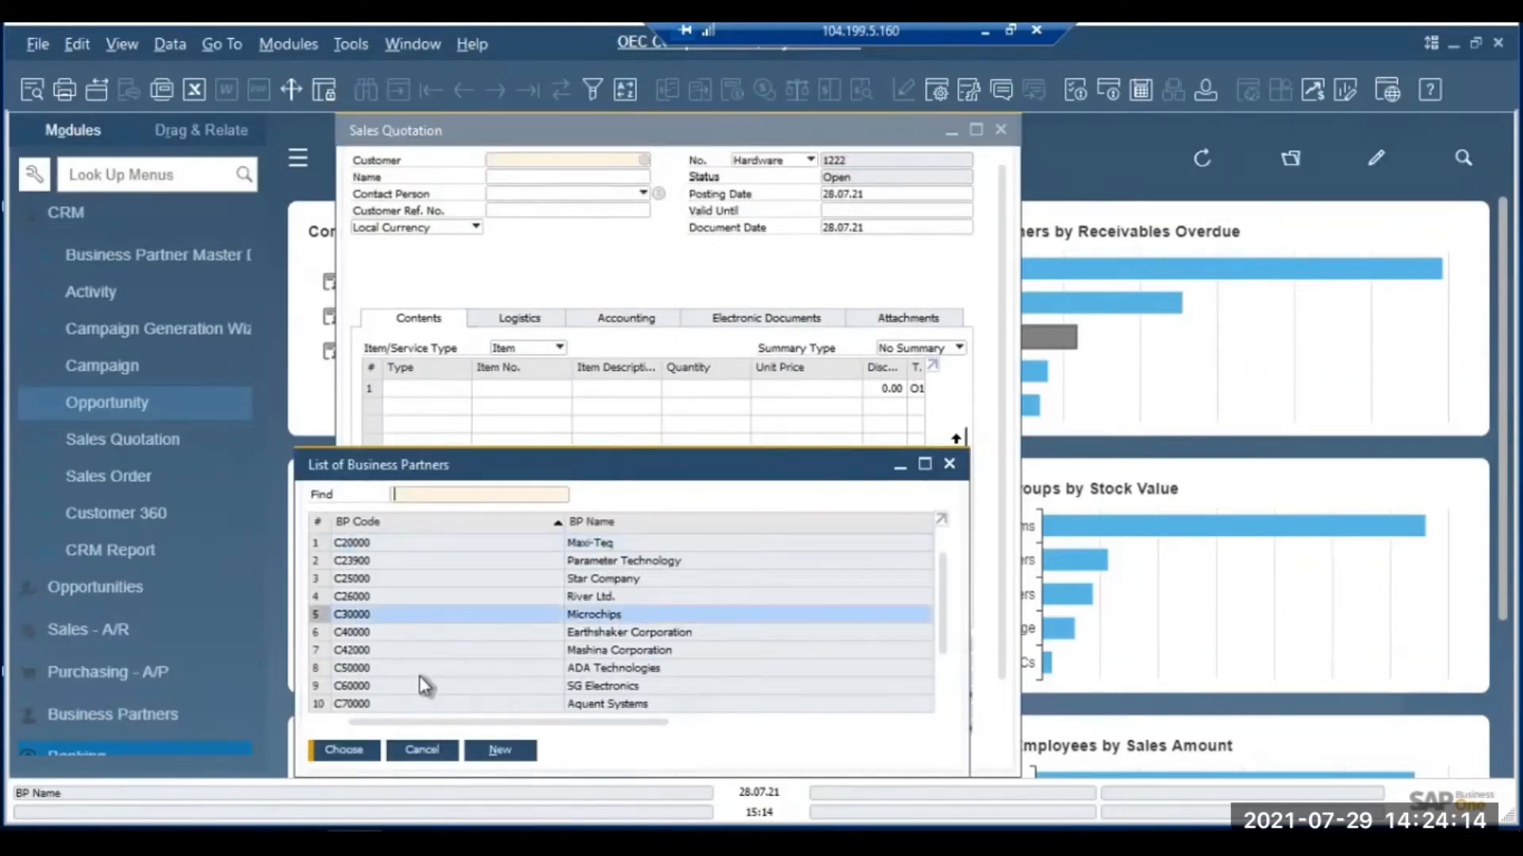
click(342, 751)
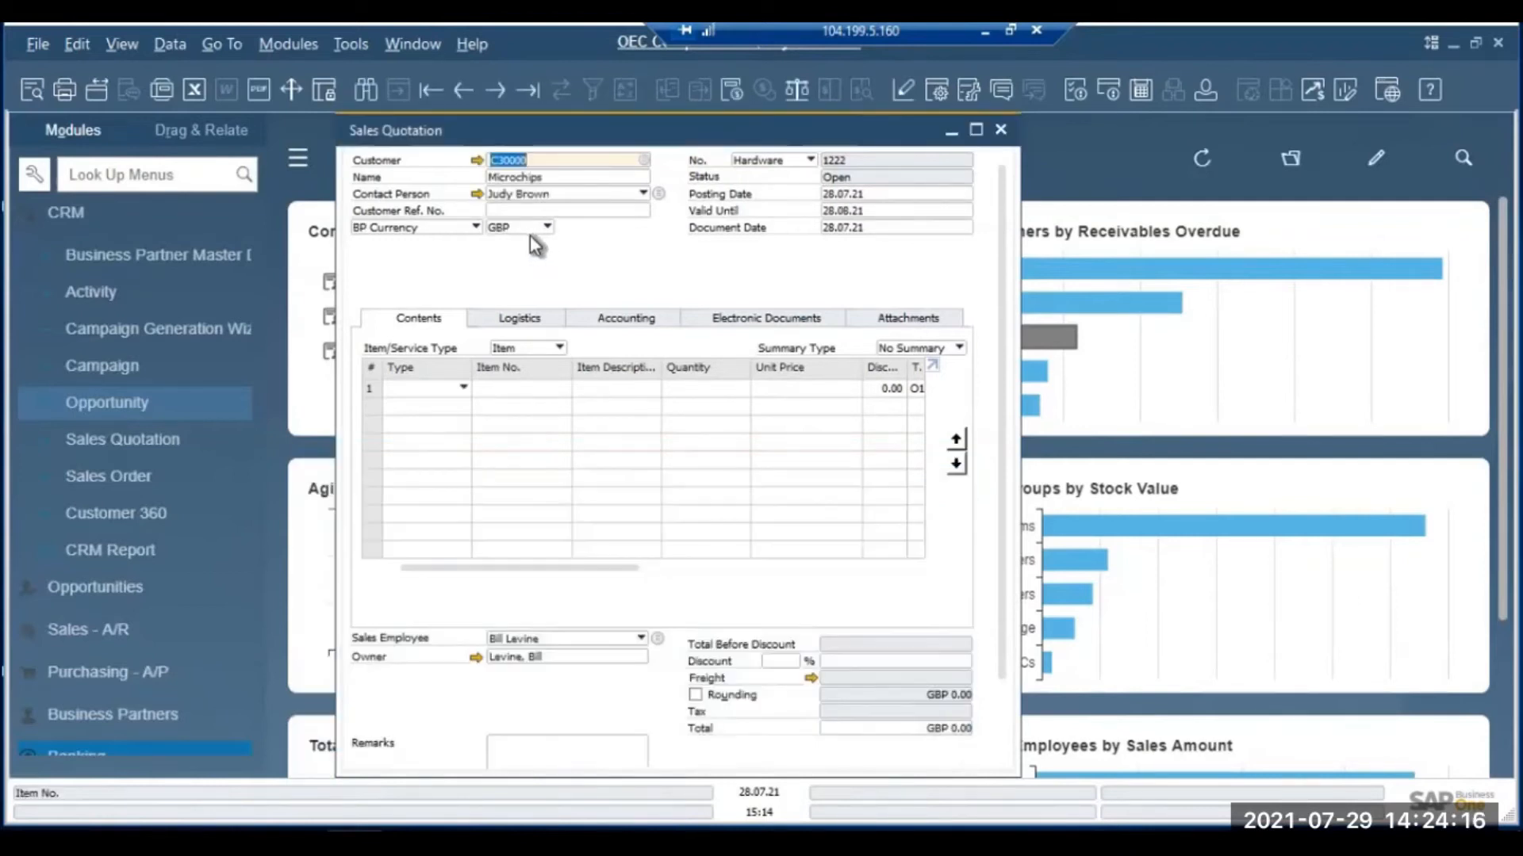
- Find Lemon in the item list and put item LM4029PH, LeMon 4029 Printer Head, on the quotation's first line
click(567, 388)
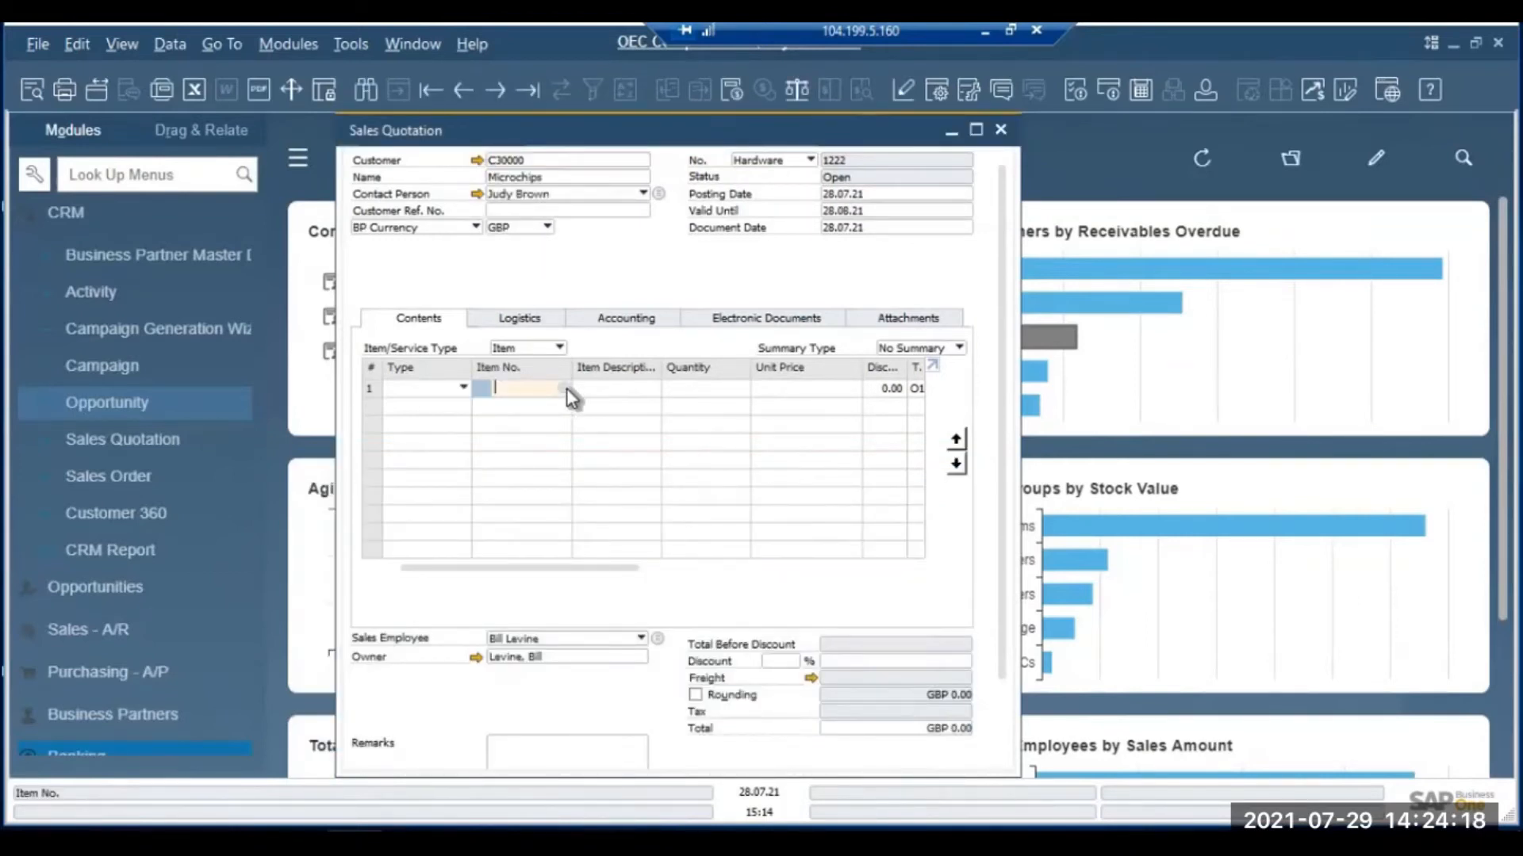
key(Tab)
text(Lemon)
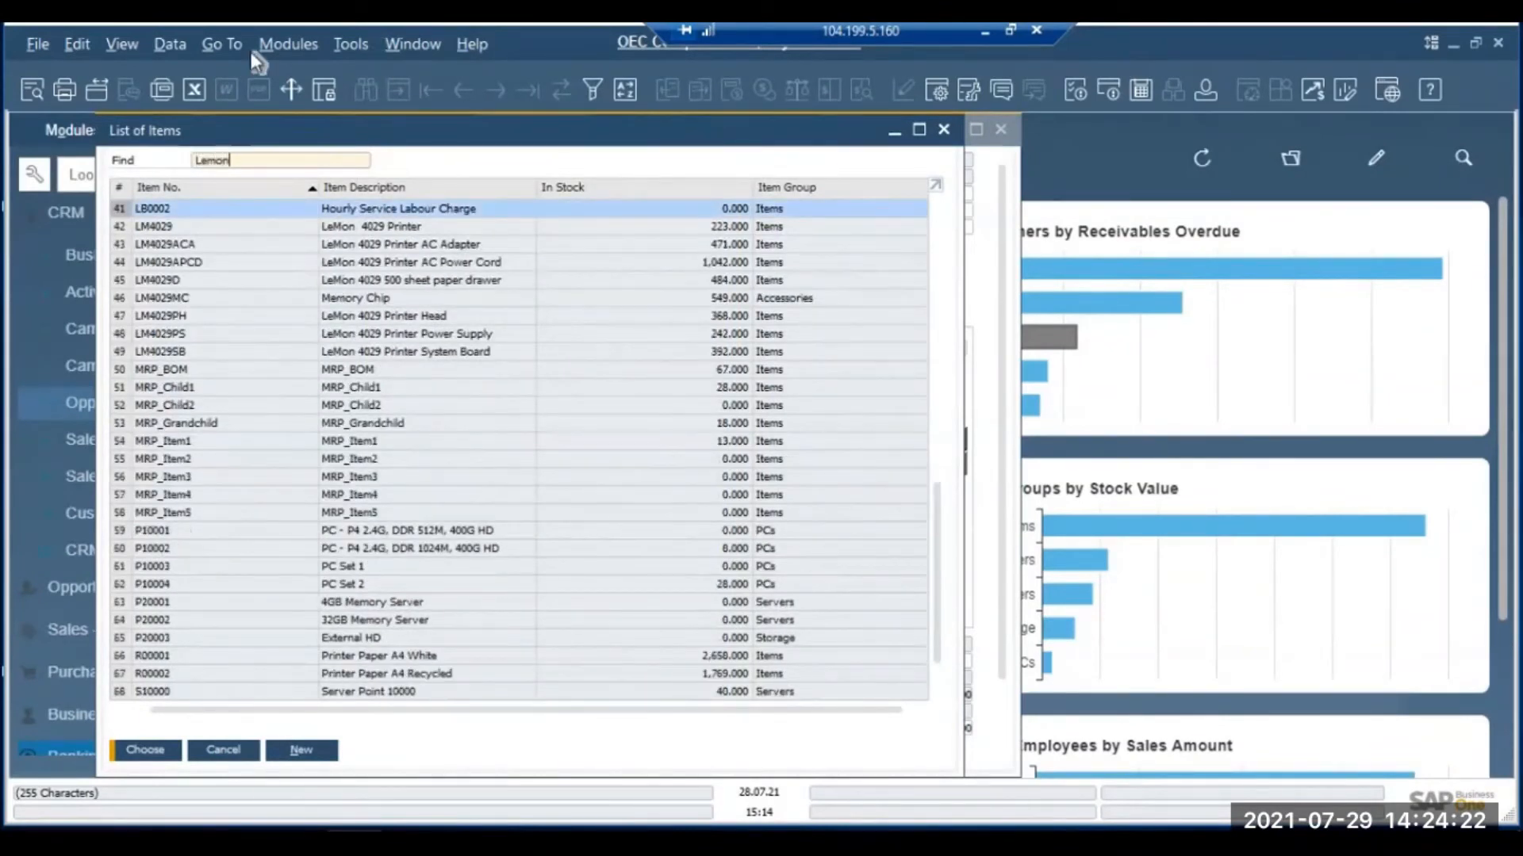
double_click(410, 317)
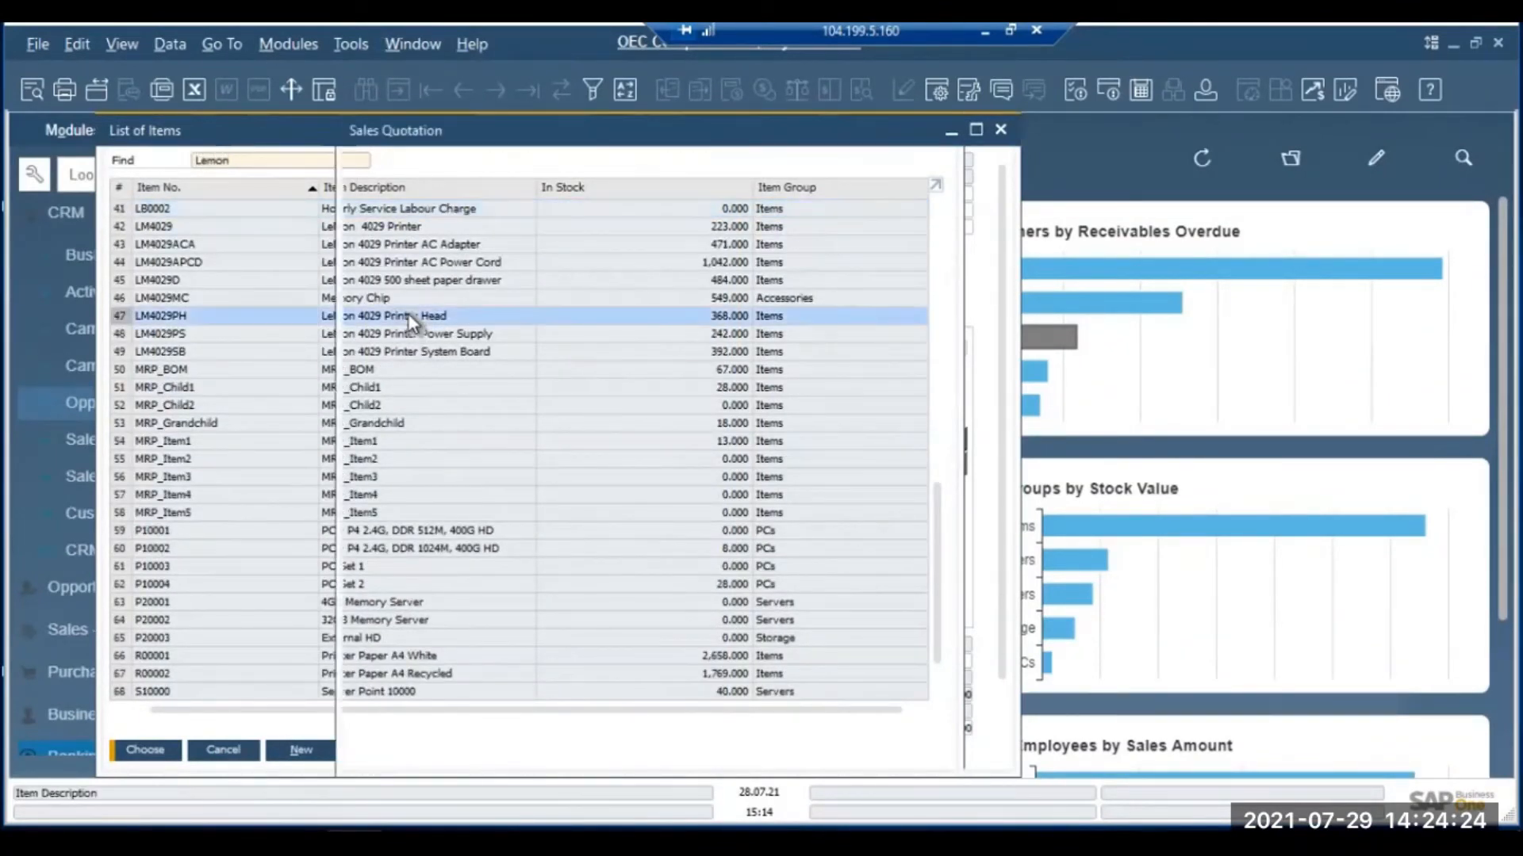
- Check the LM4029PH printer head's inventory data by warehouse in its item master record and return to the quotation
click(479, 388)
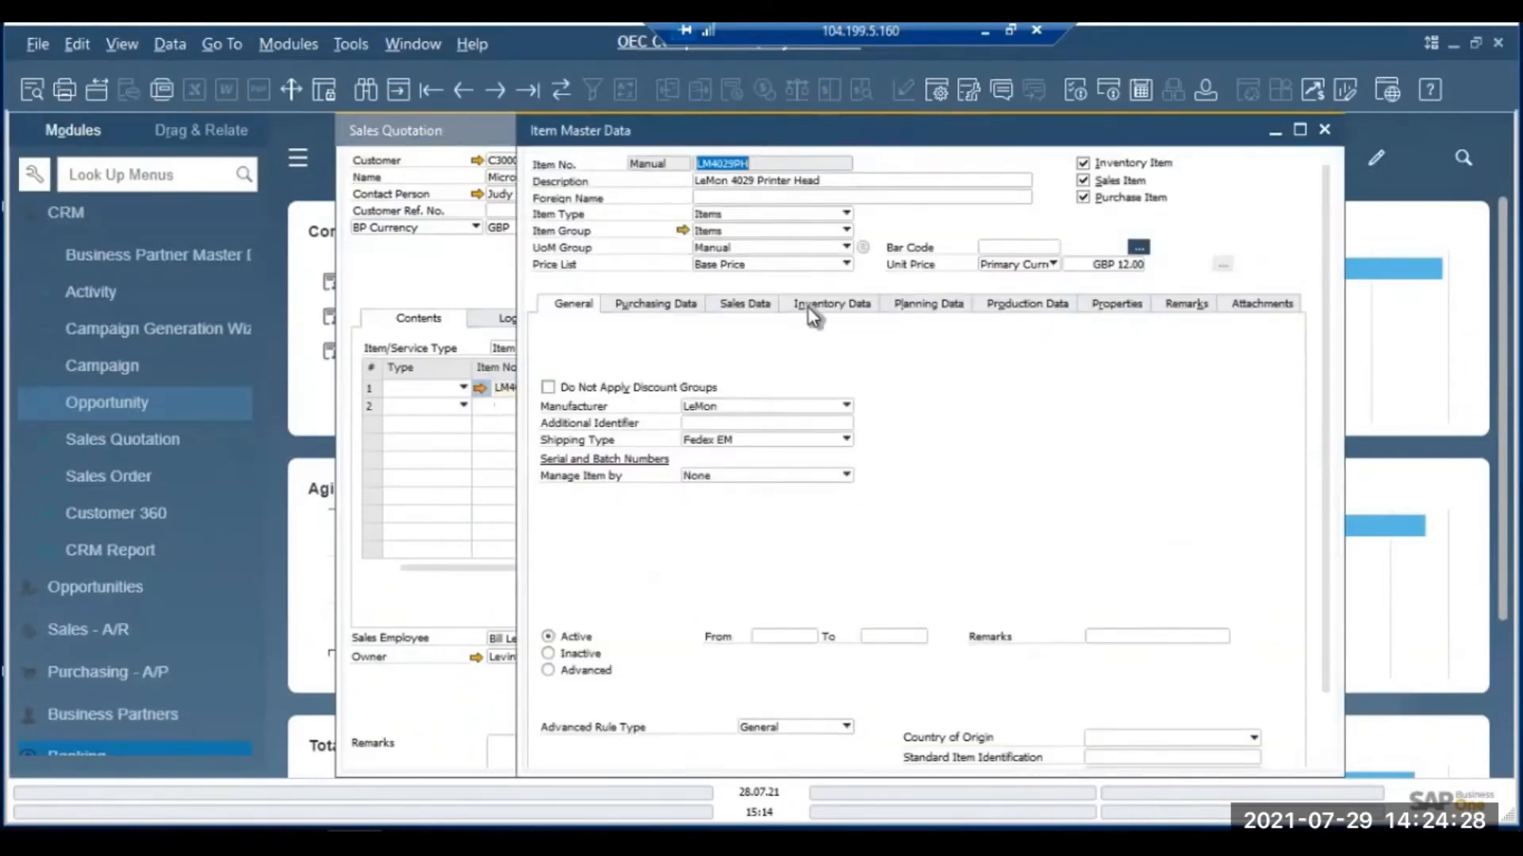
click(812, 316)
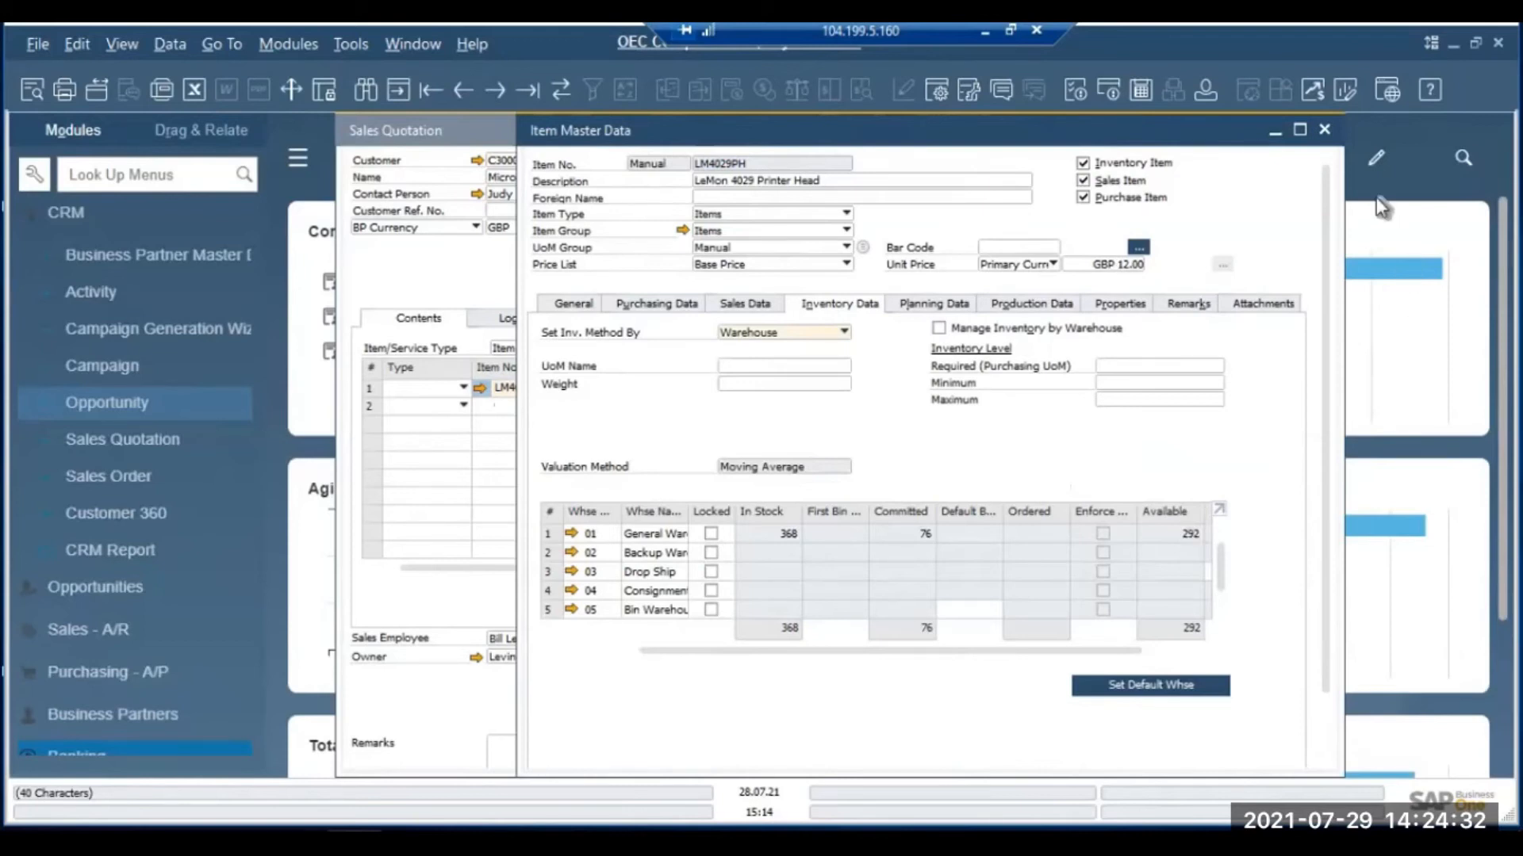
key(Escape)
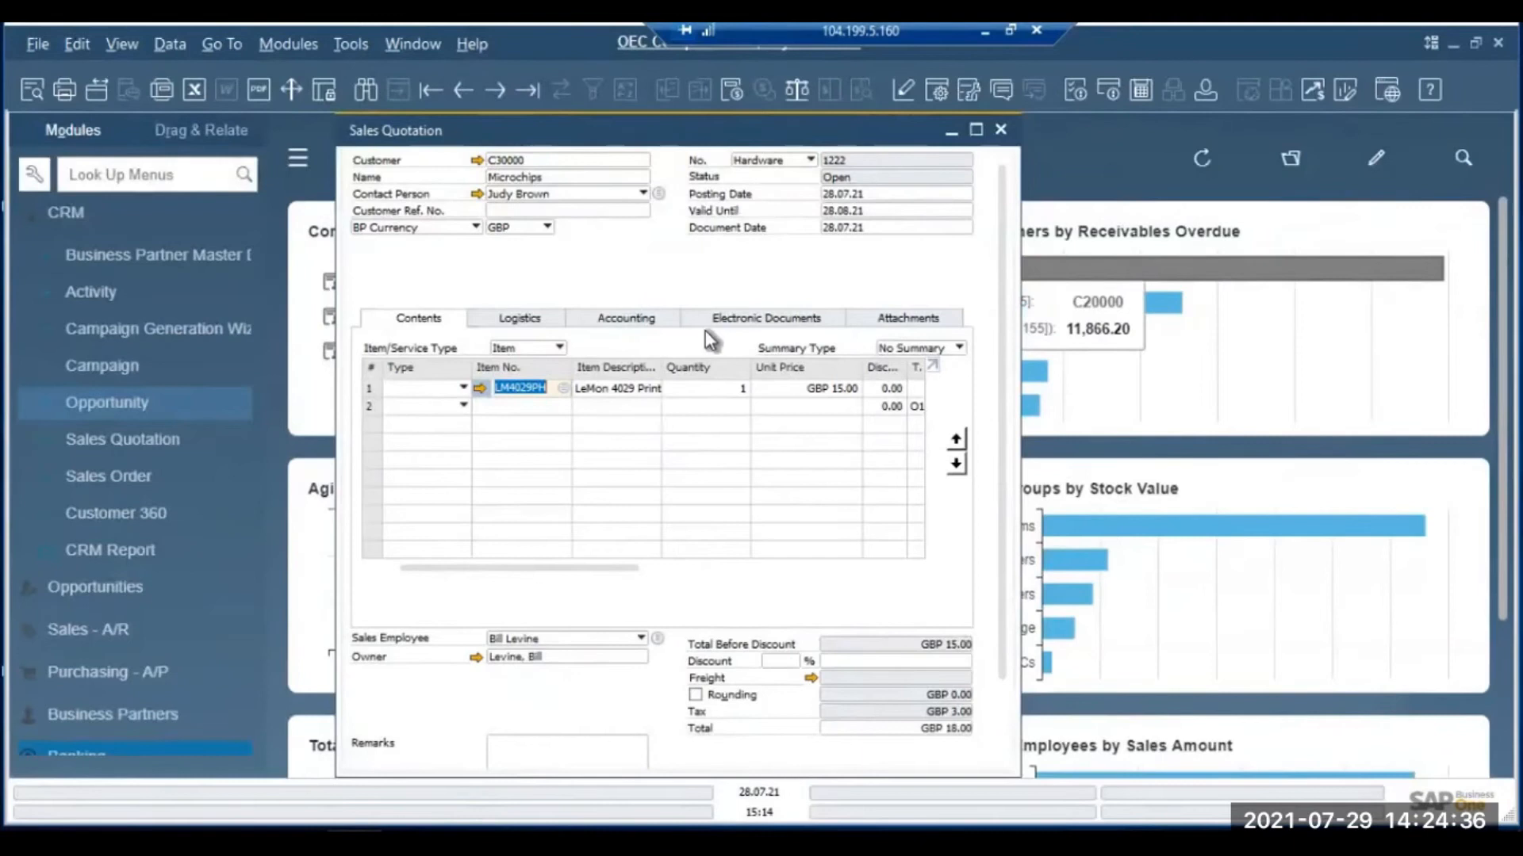
- Save the LM4029PH printer head quotation with the Add & Close option
drag(1001, 456, 994, 560)
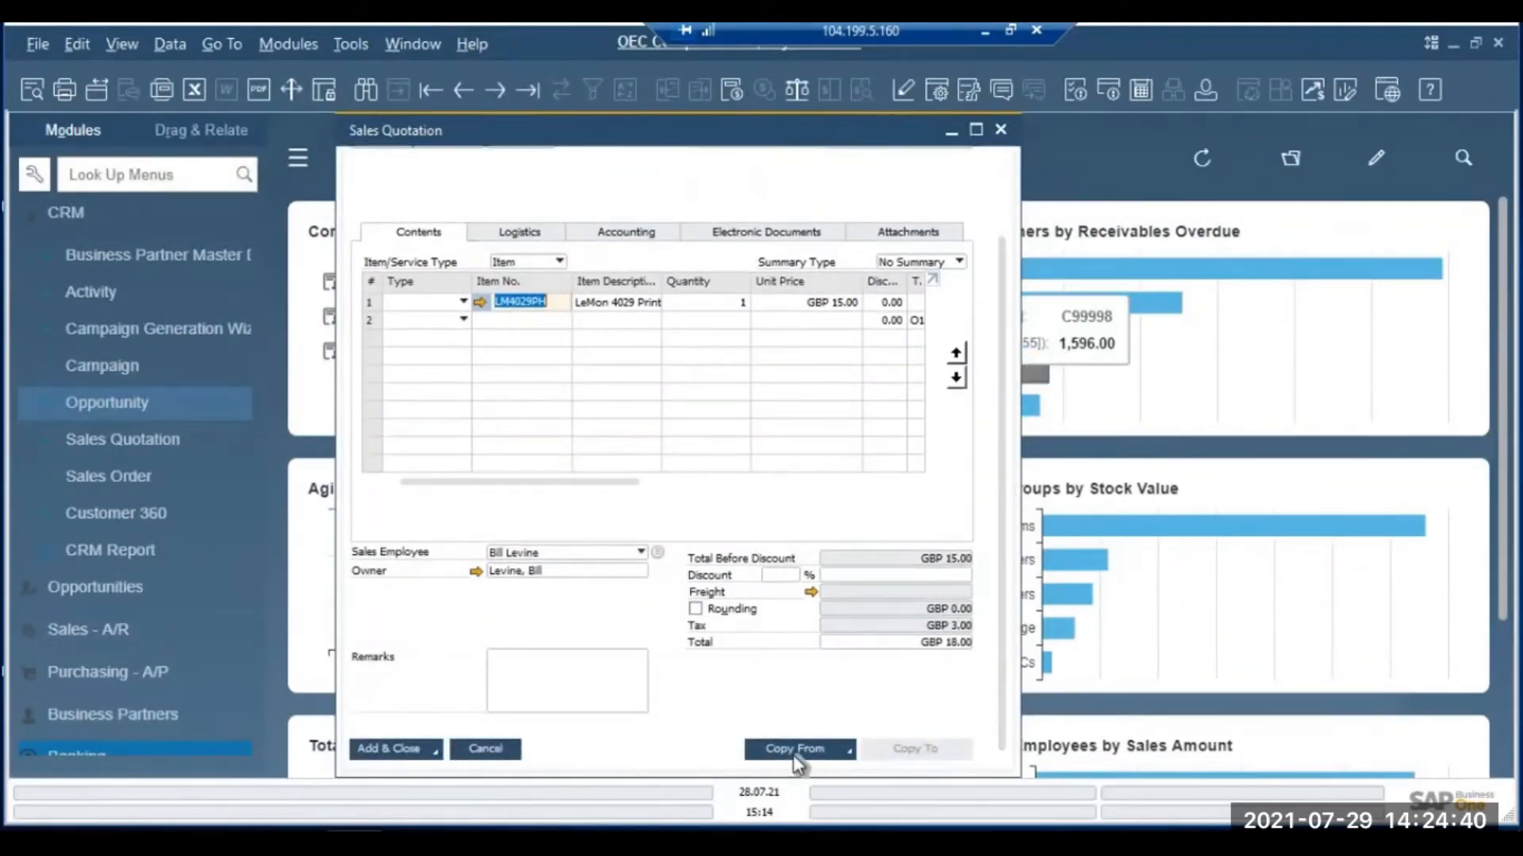
click(412, 744)
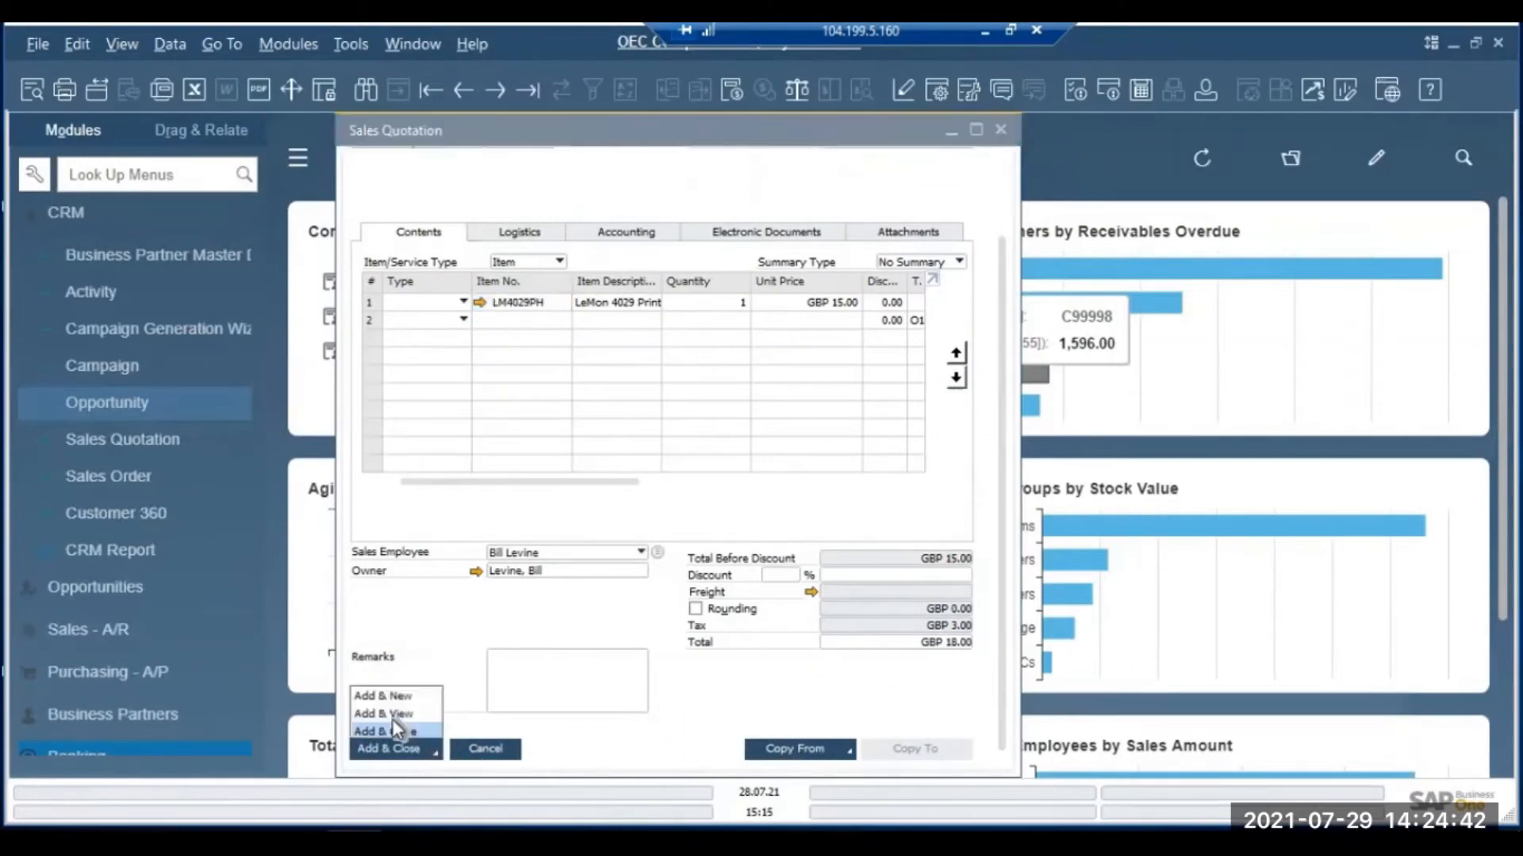
click(394, 731)
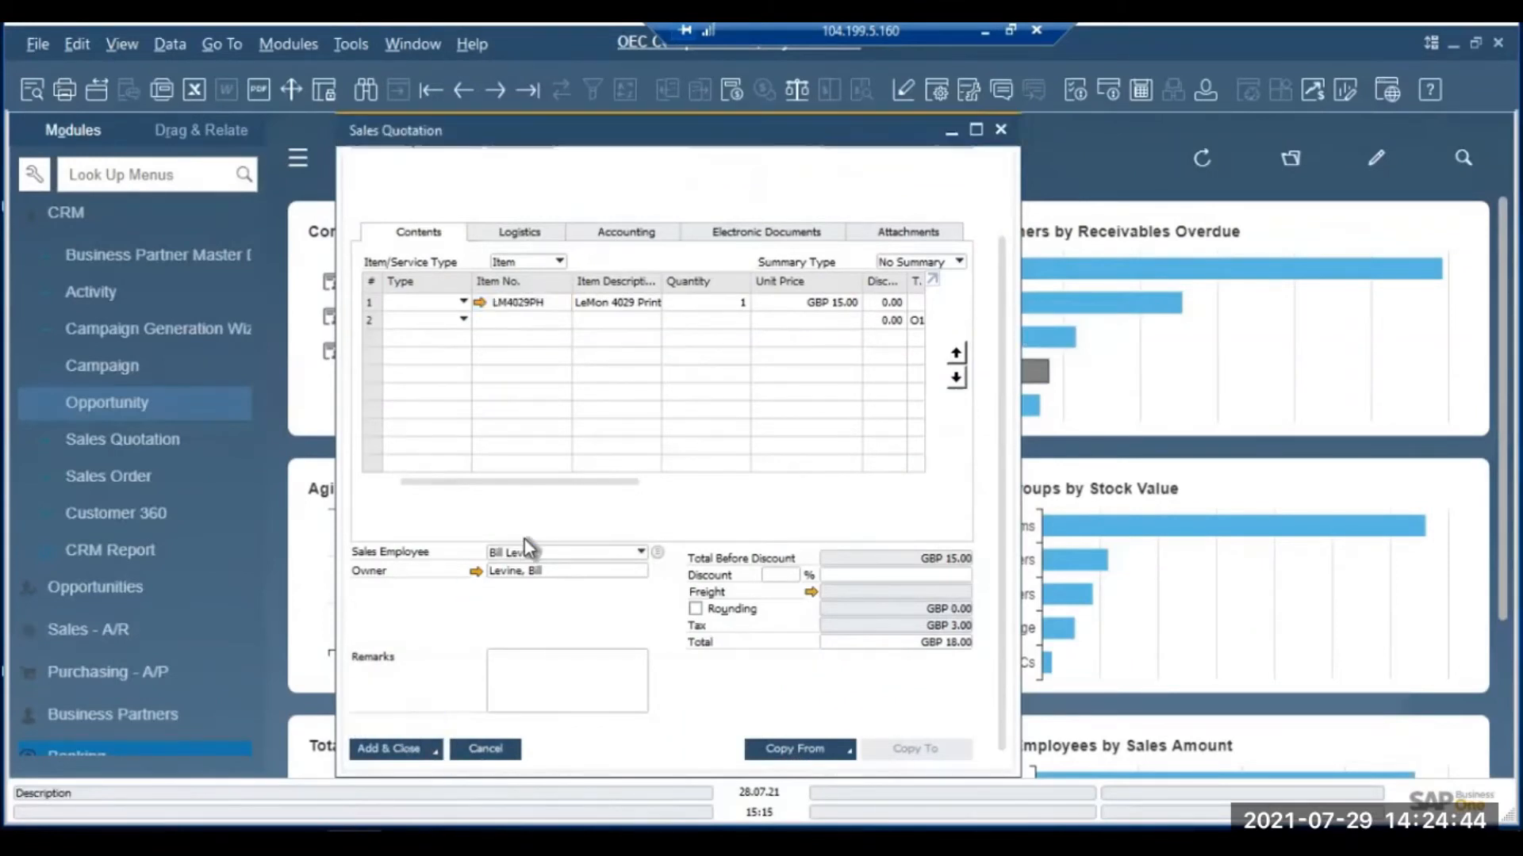
- Reopen the last saved sales quotation, review which documents it can be copied to, and close it
click(390, 285)
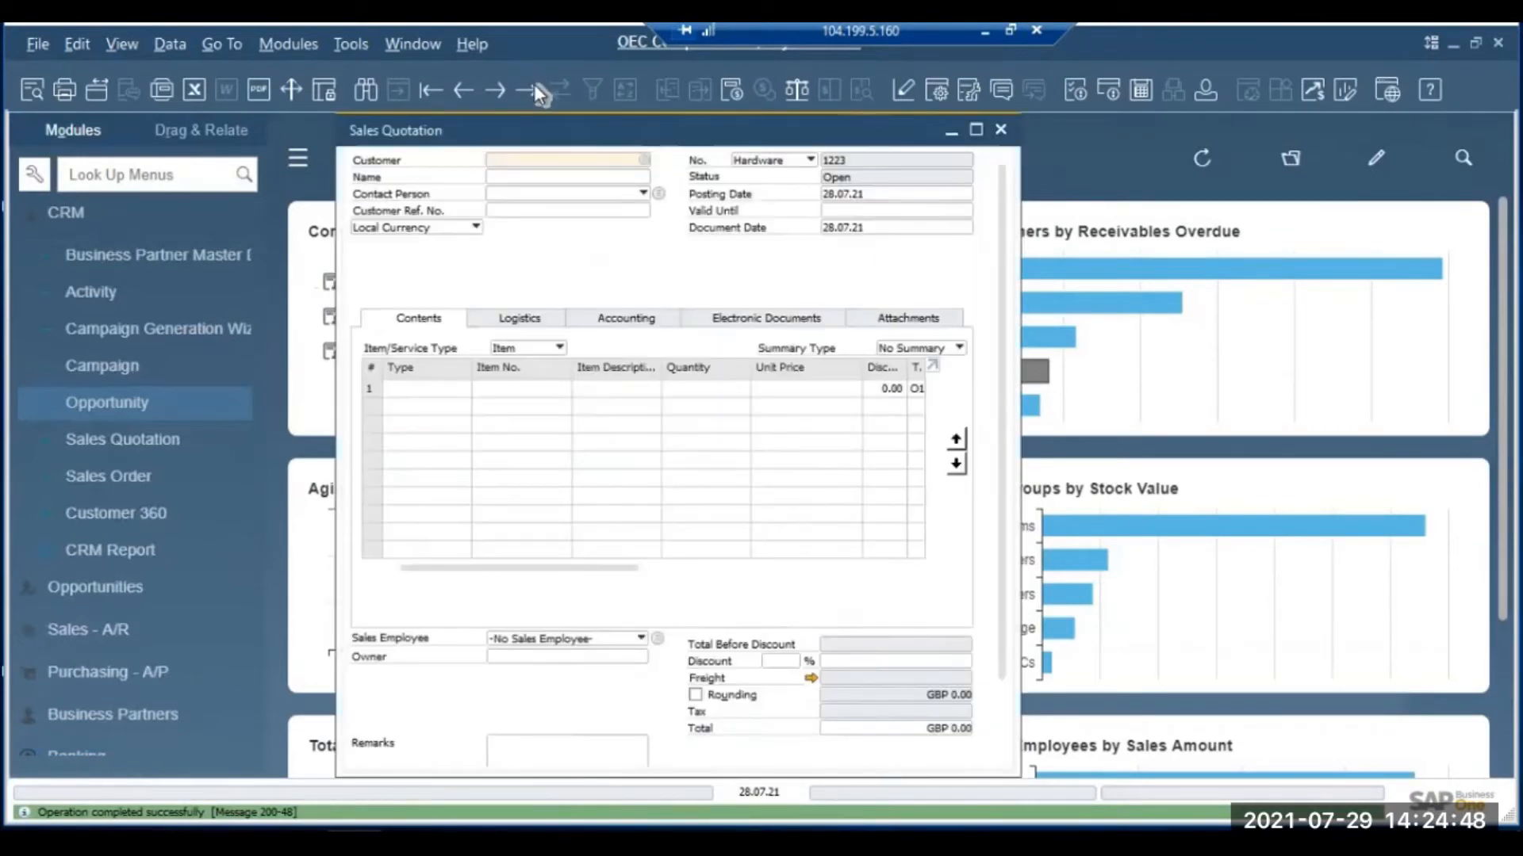
click(535, 84)
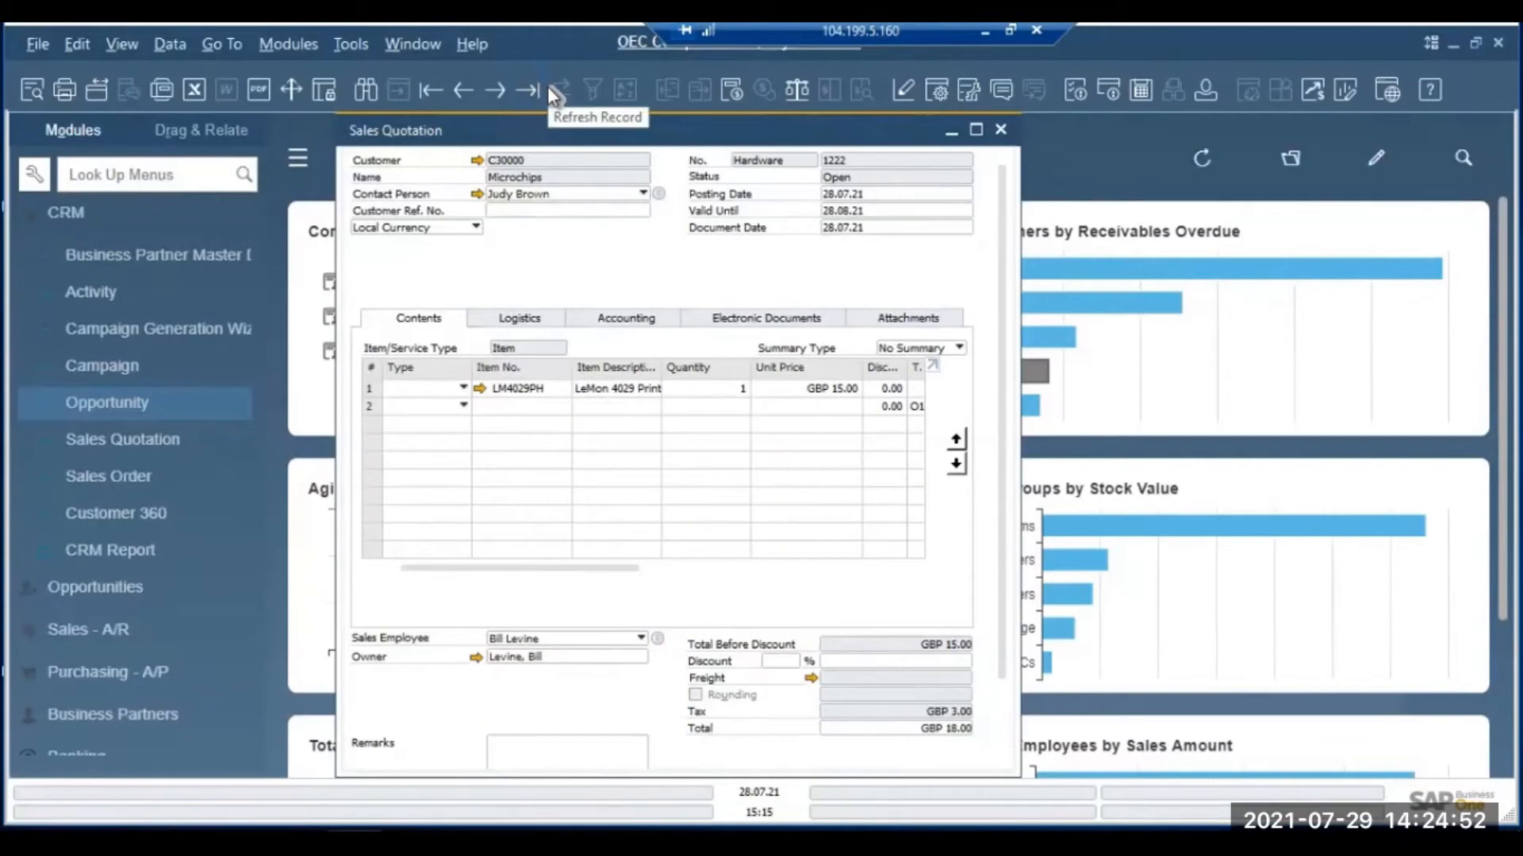
scroll(549, 264, down, 3)
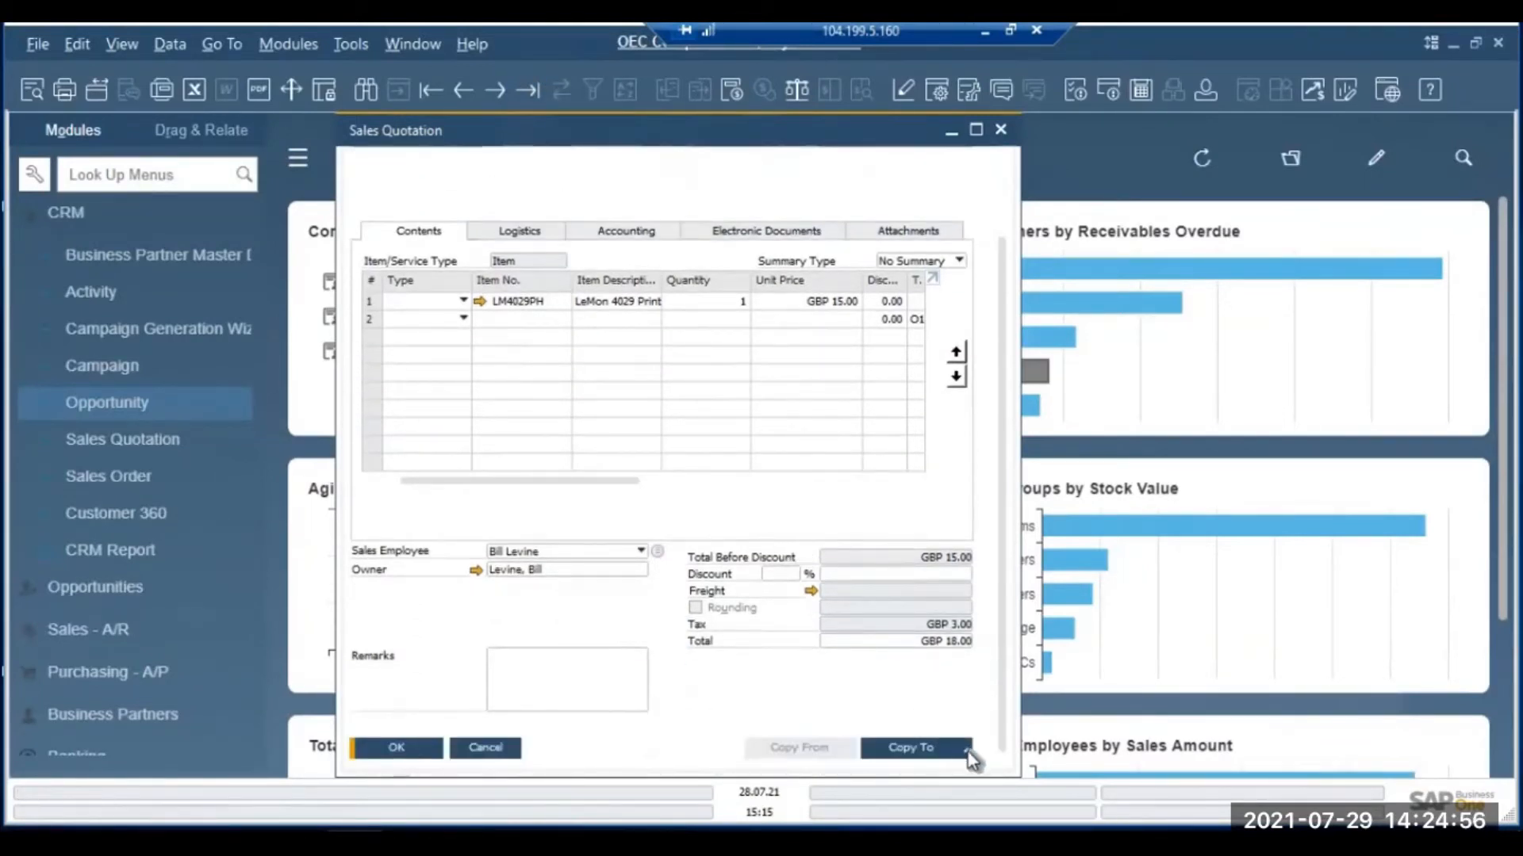
click(967, 752)
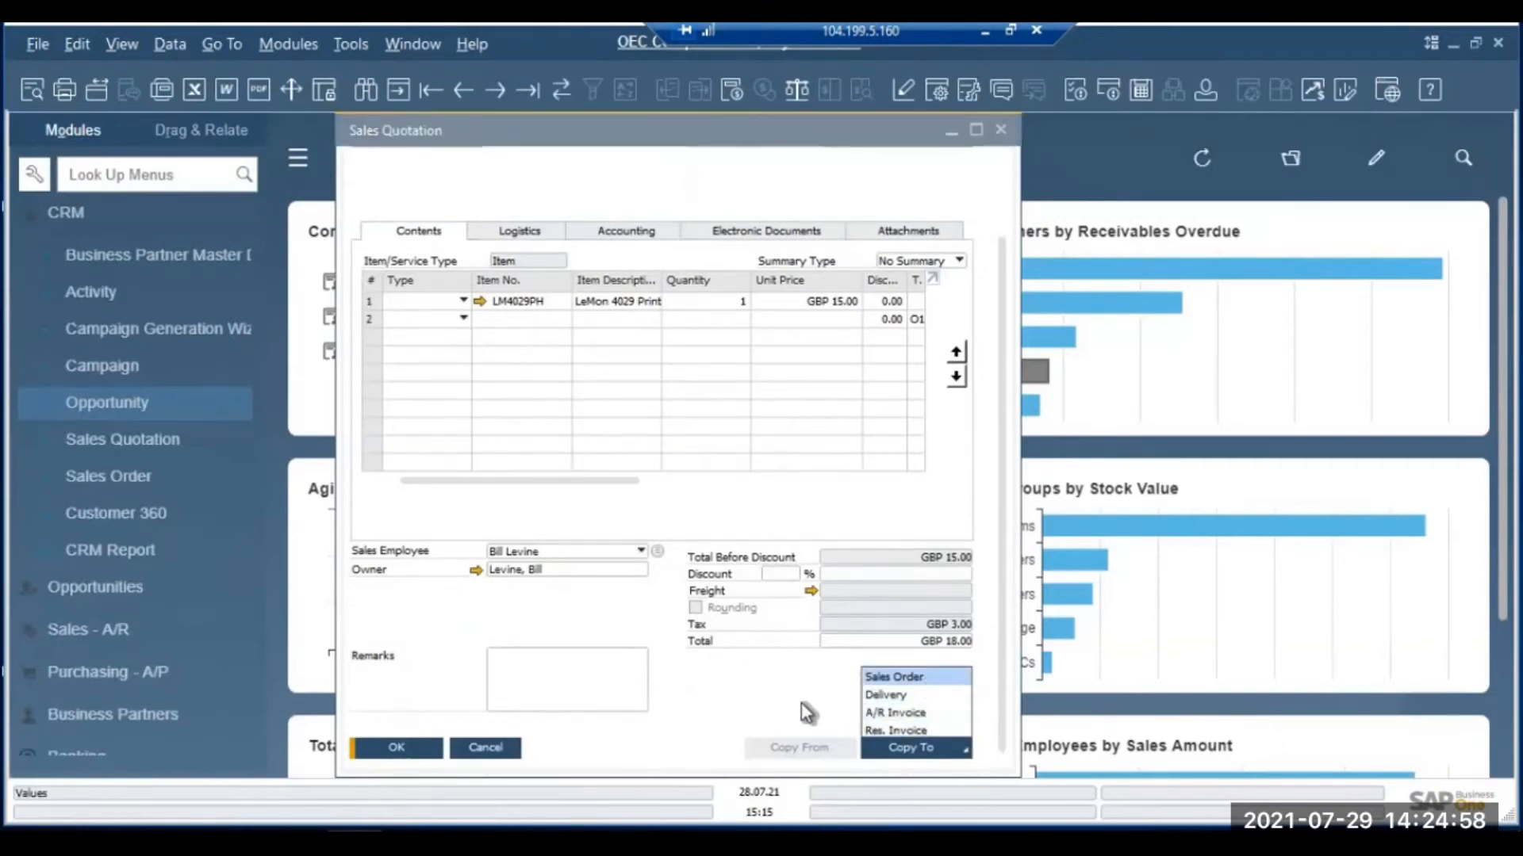
key(Down)
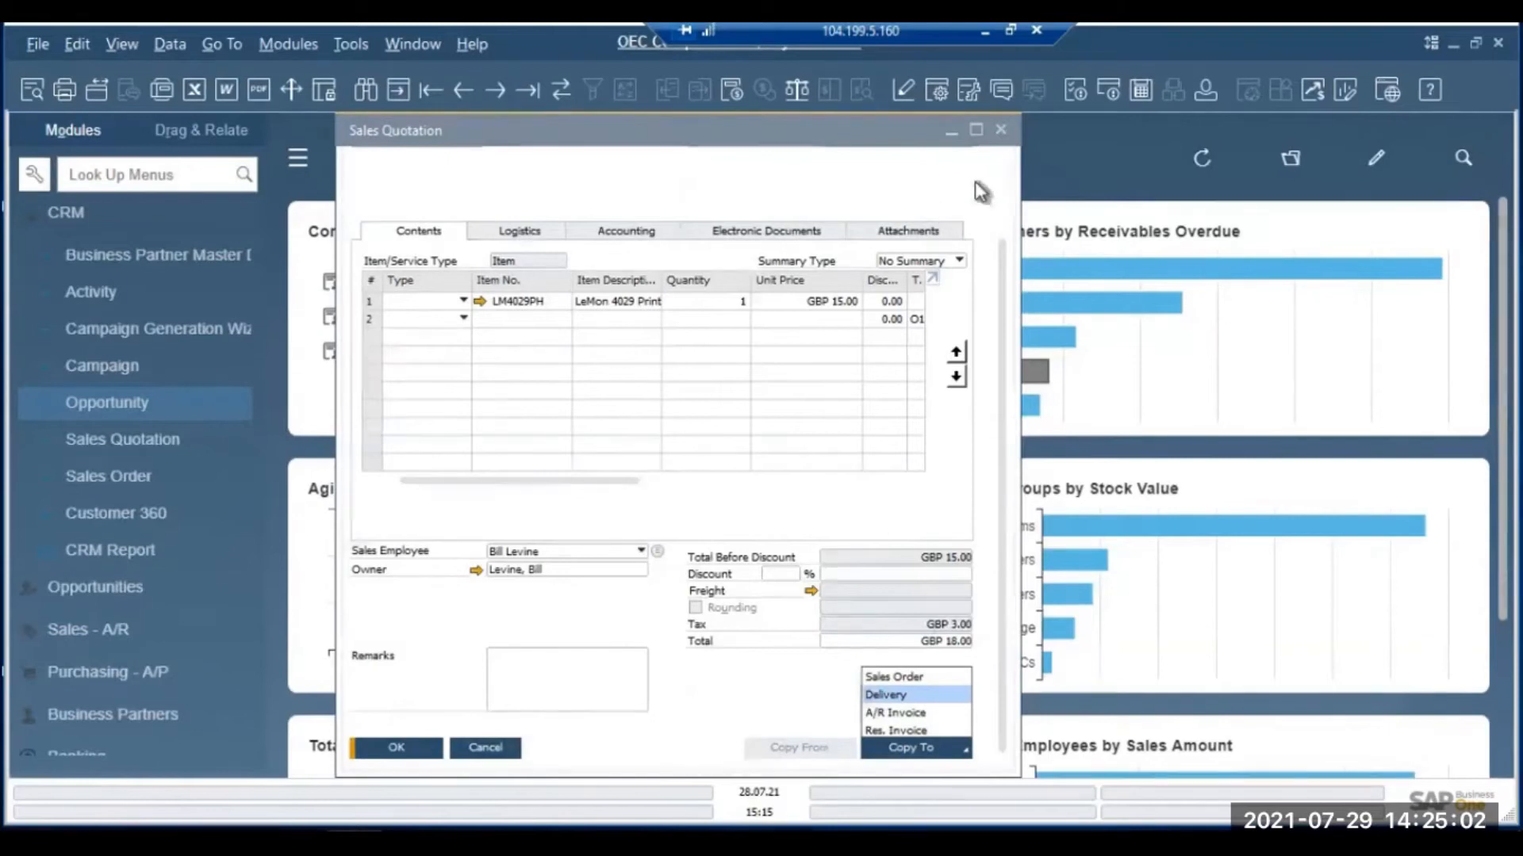
click(1002, 136)
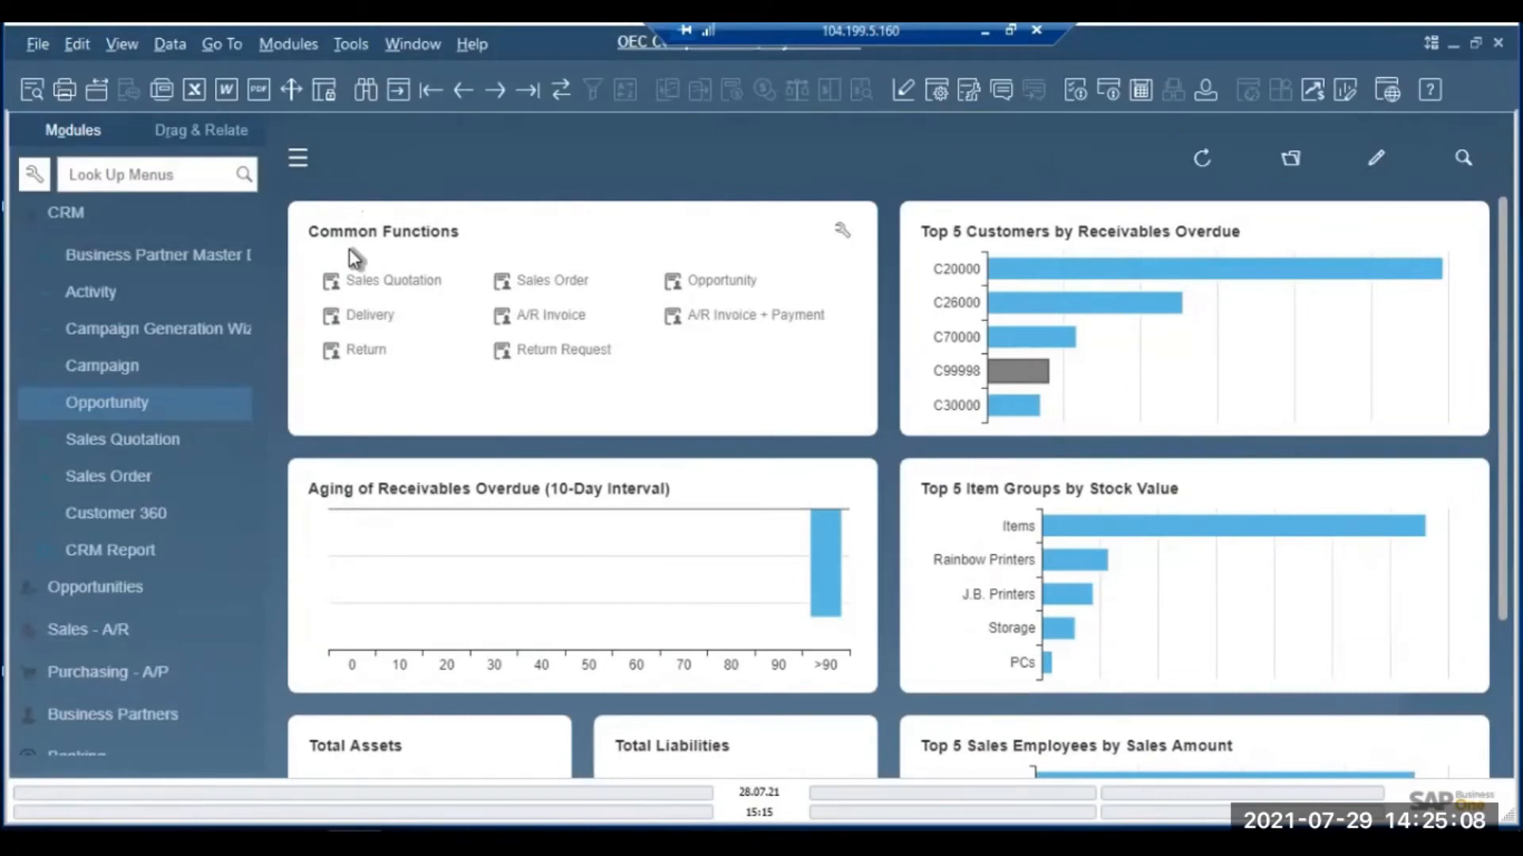
- Start a sales order from the common functions with Microchips (C30000) as the customer
click(544, 282)
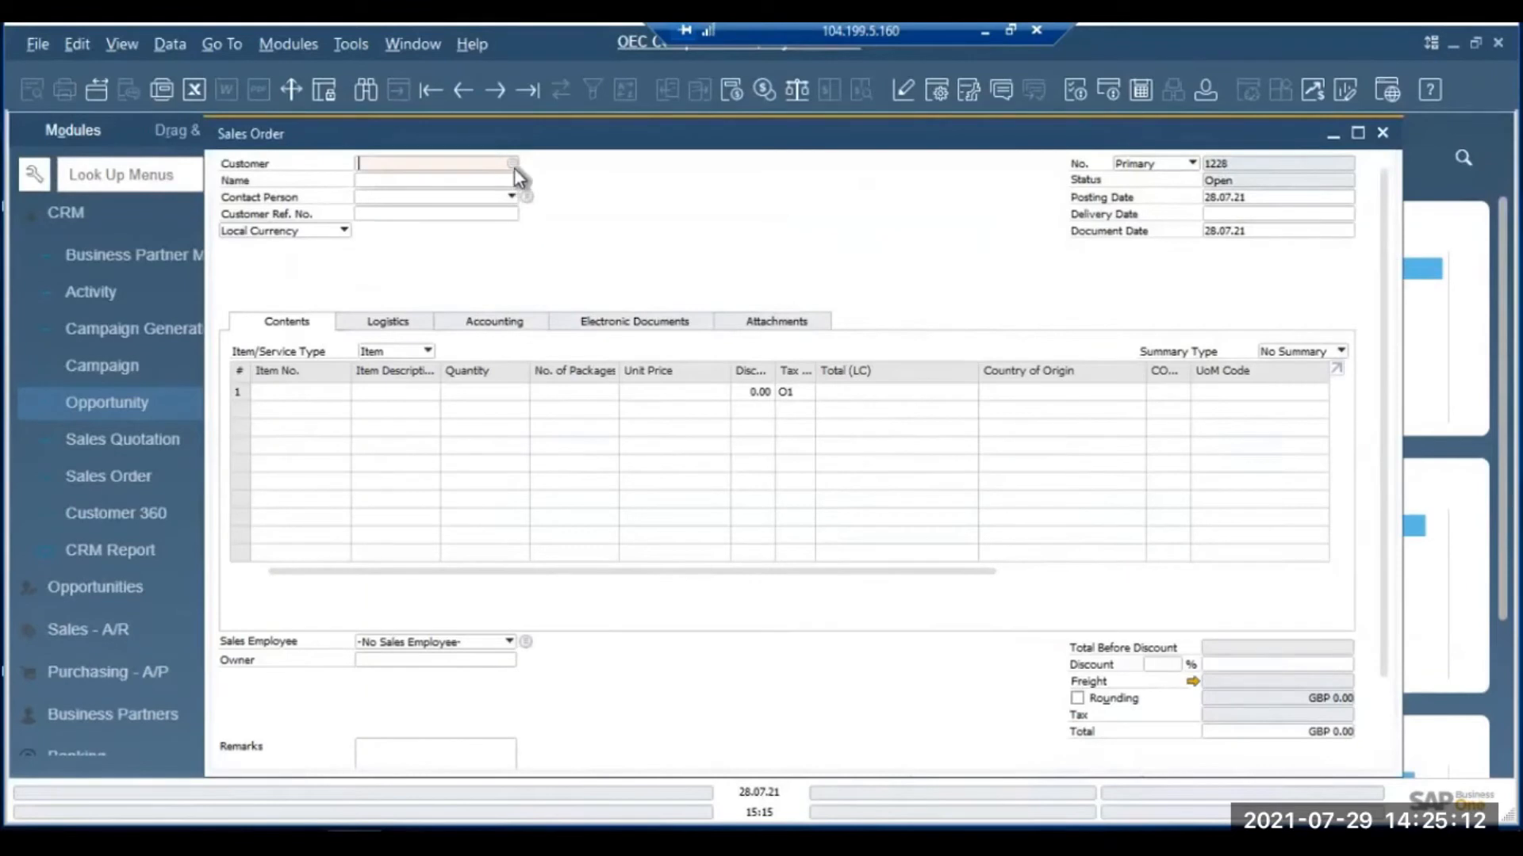
click(512, 165)
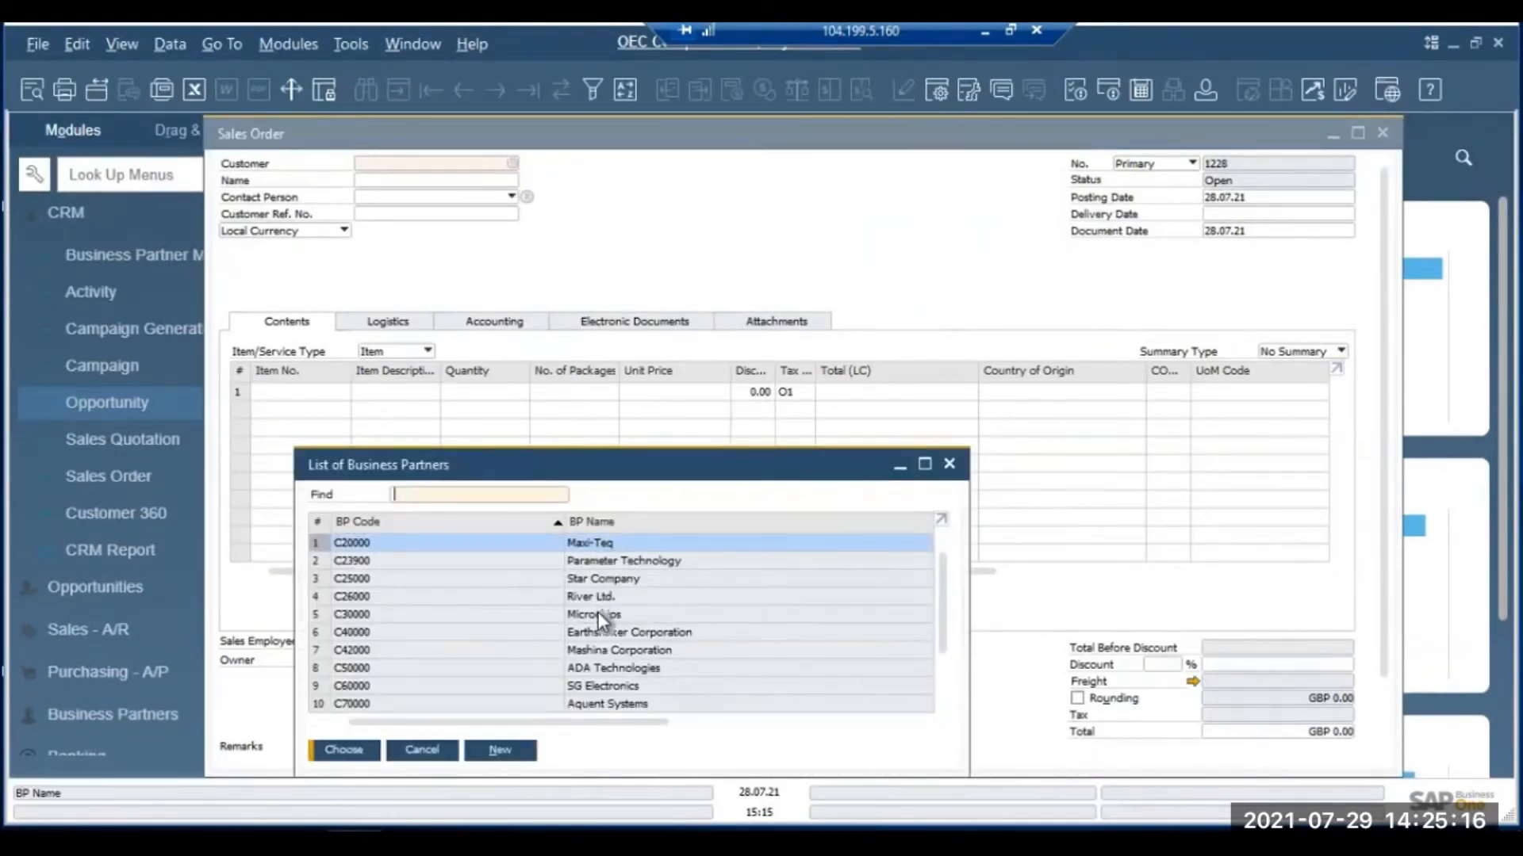
click(598, 613)
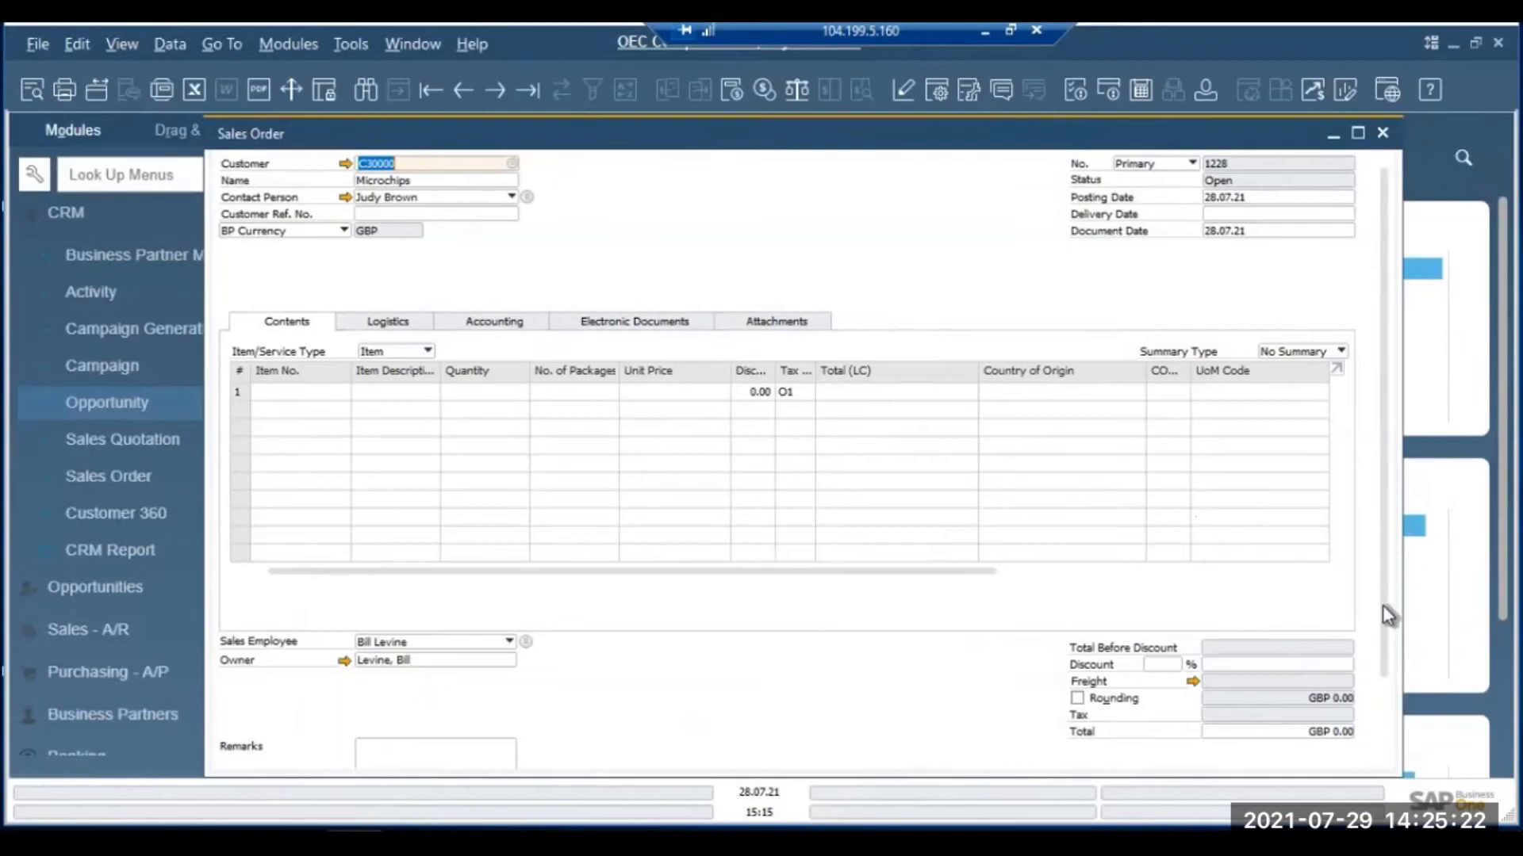
- Choose sales quotations 1221 and 1222 as the base documents to copy into the sales order
scroll(1377, 692, down, 3)
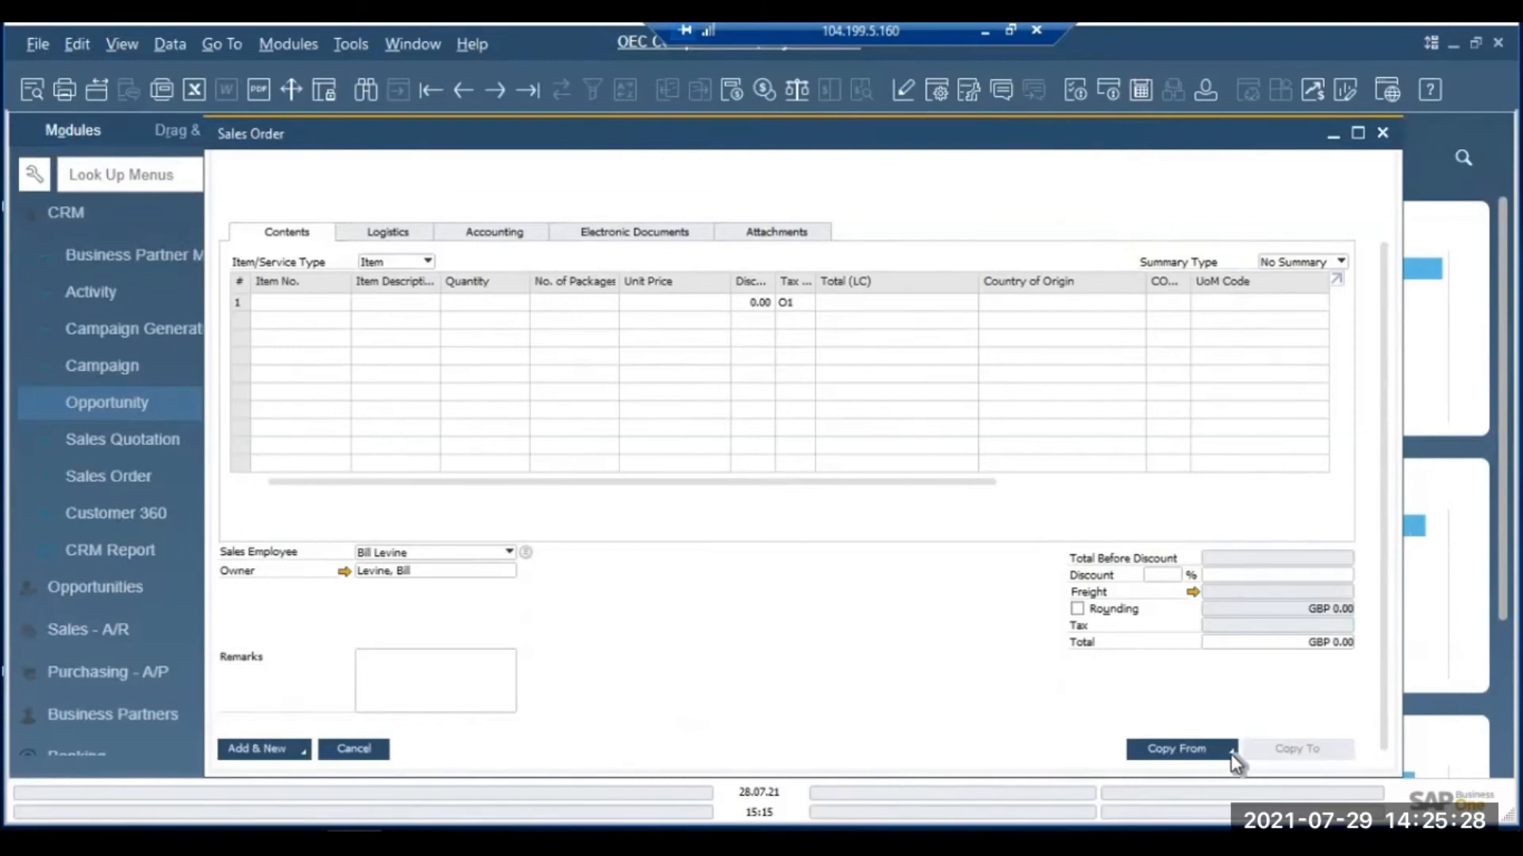
click(1232, 753)
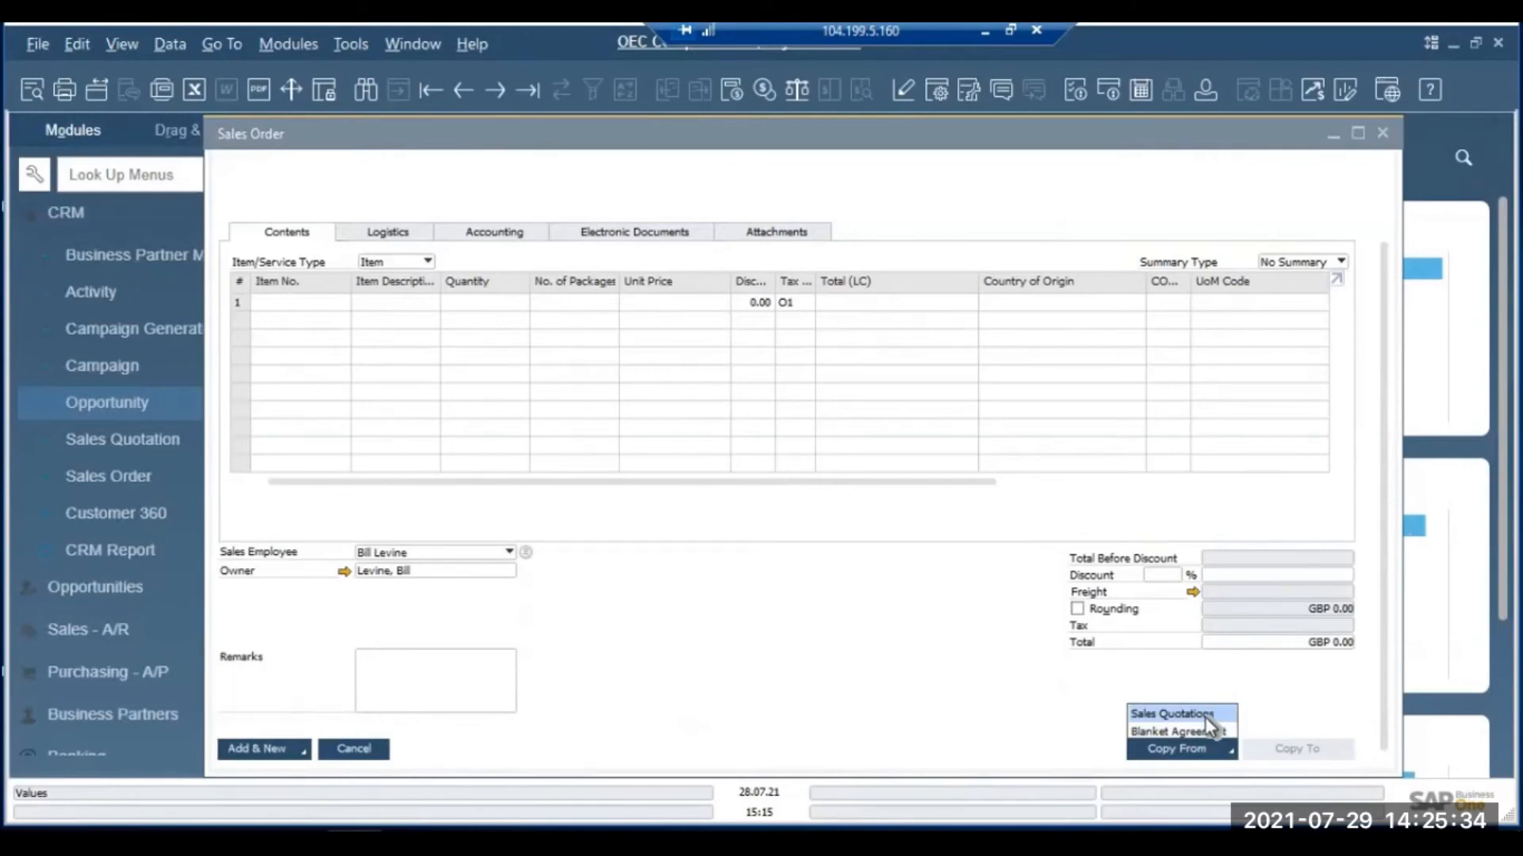
click(1205, 716)
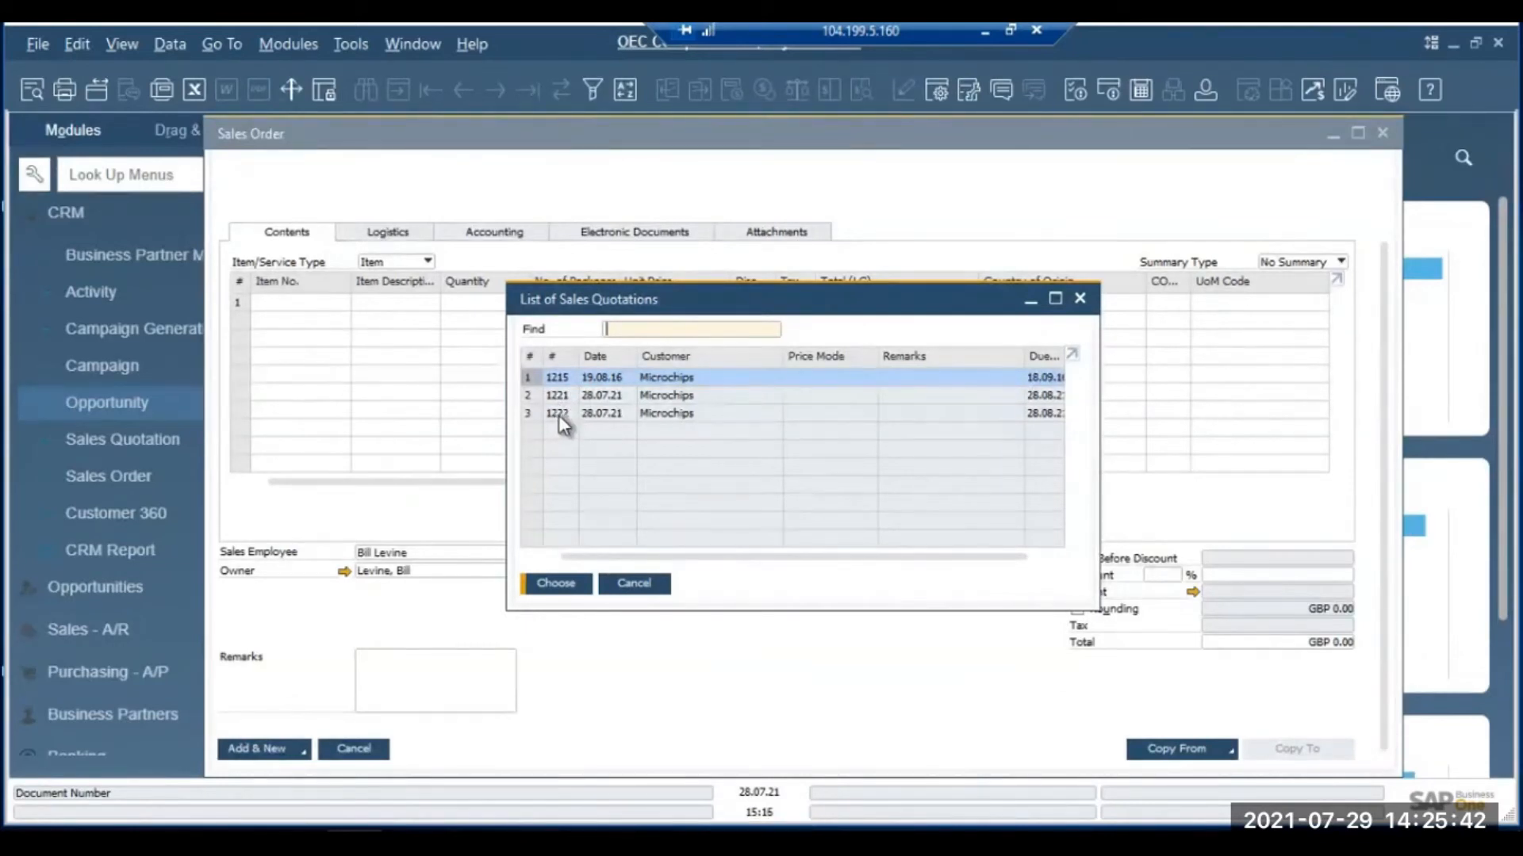
click(532, 397)
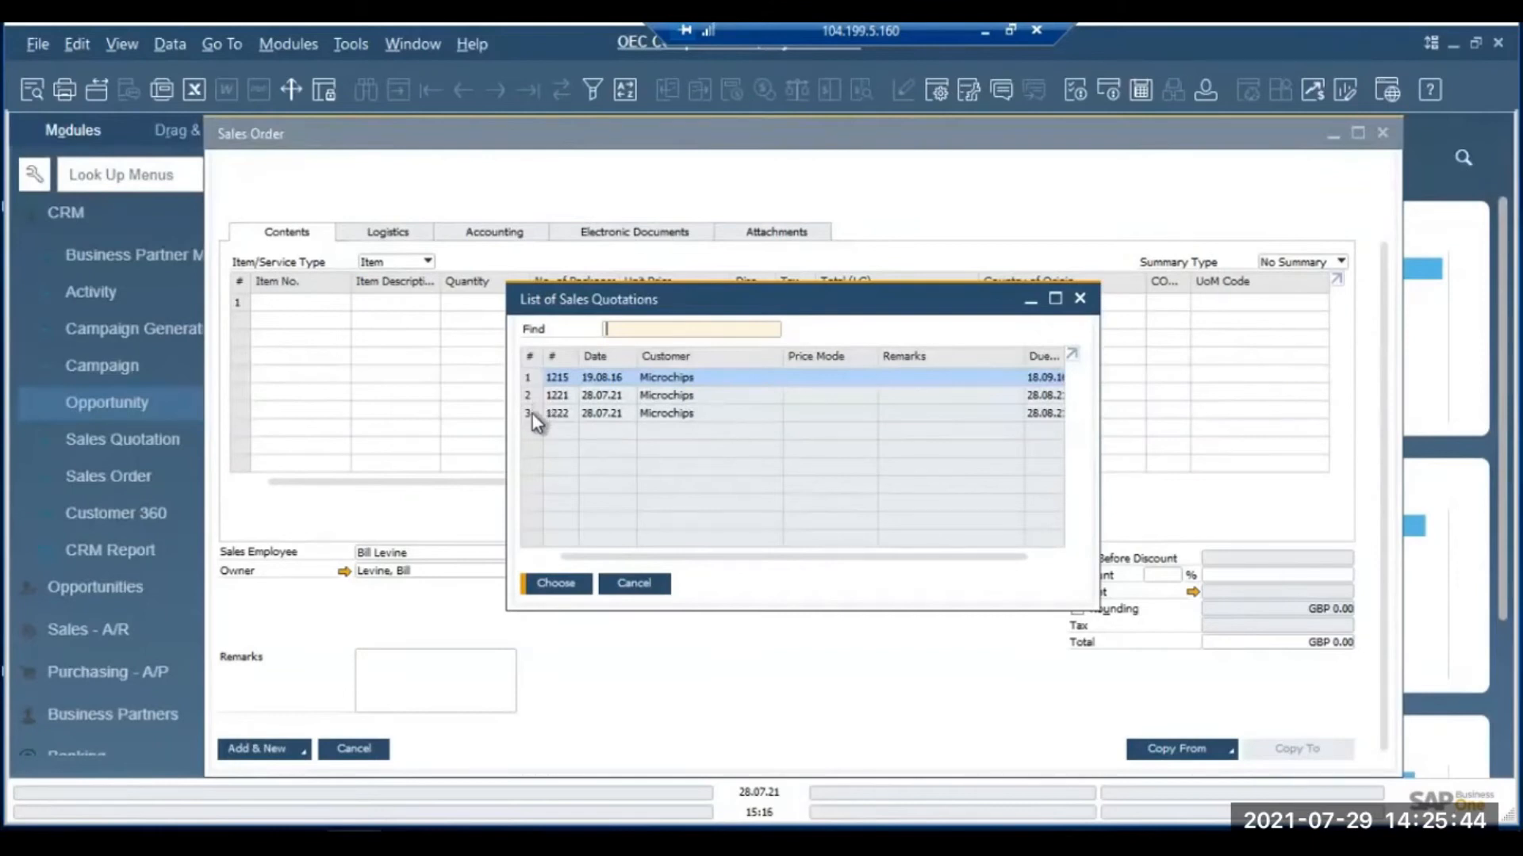
shift+click(532, 416)
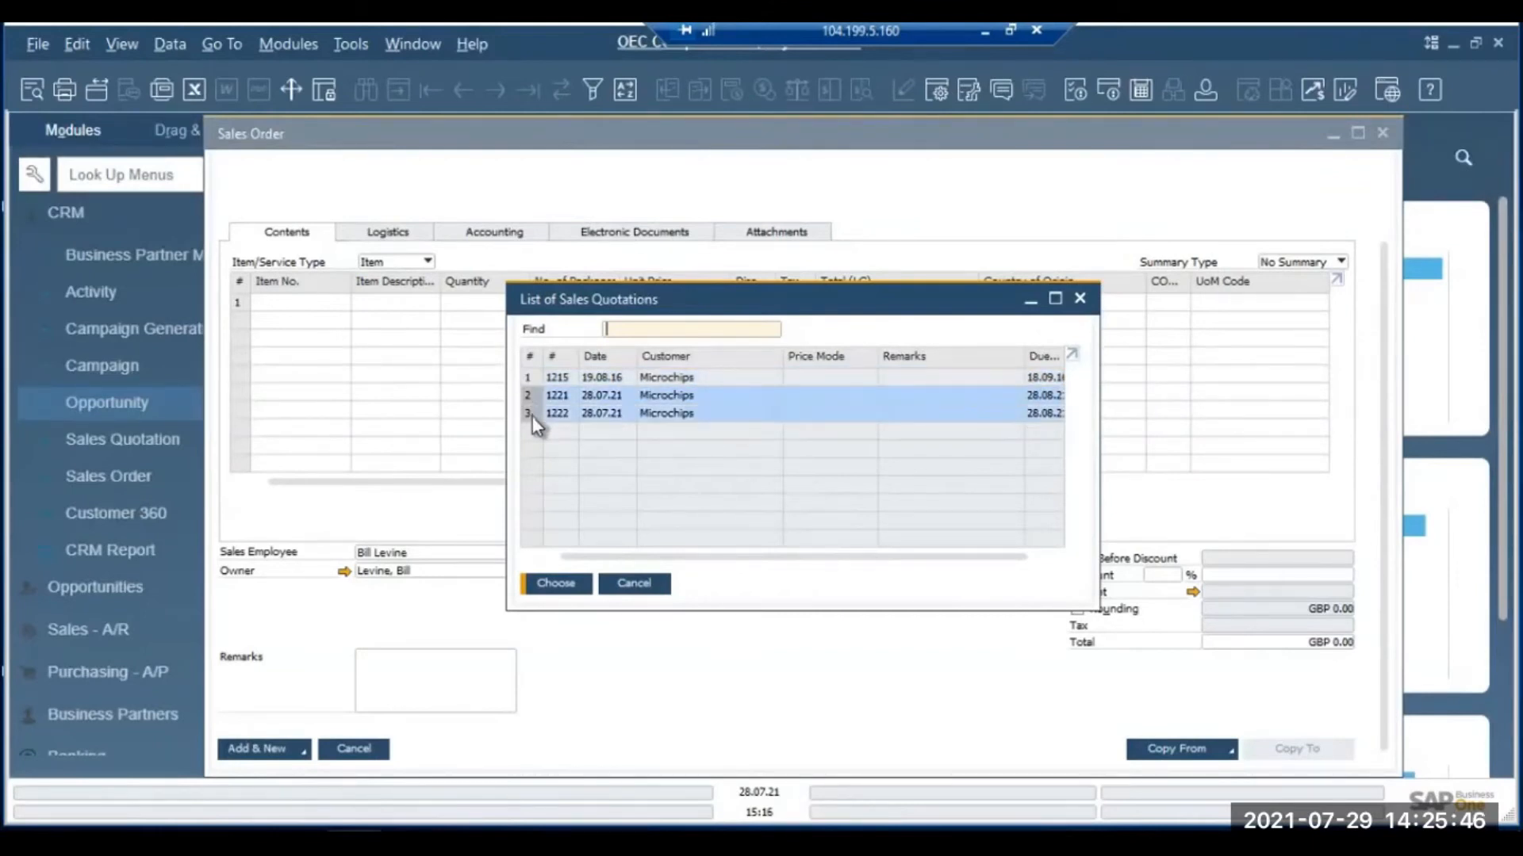
click(556, 585)
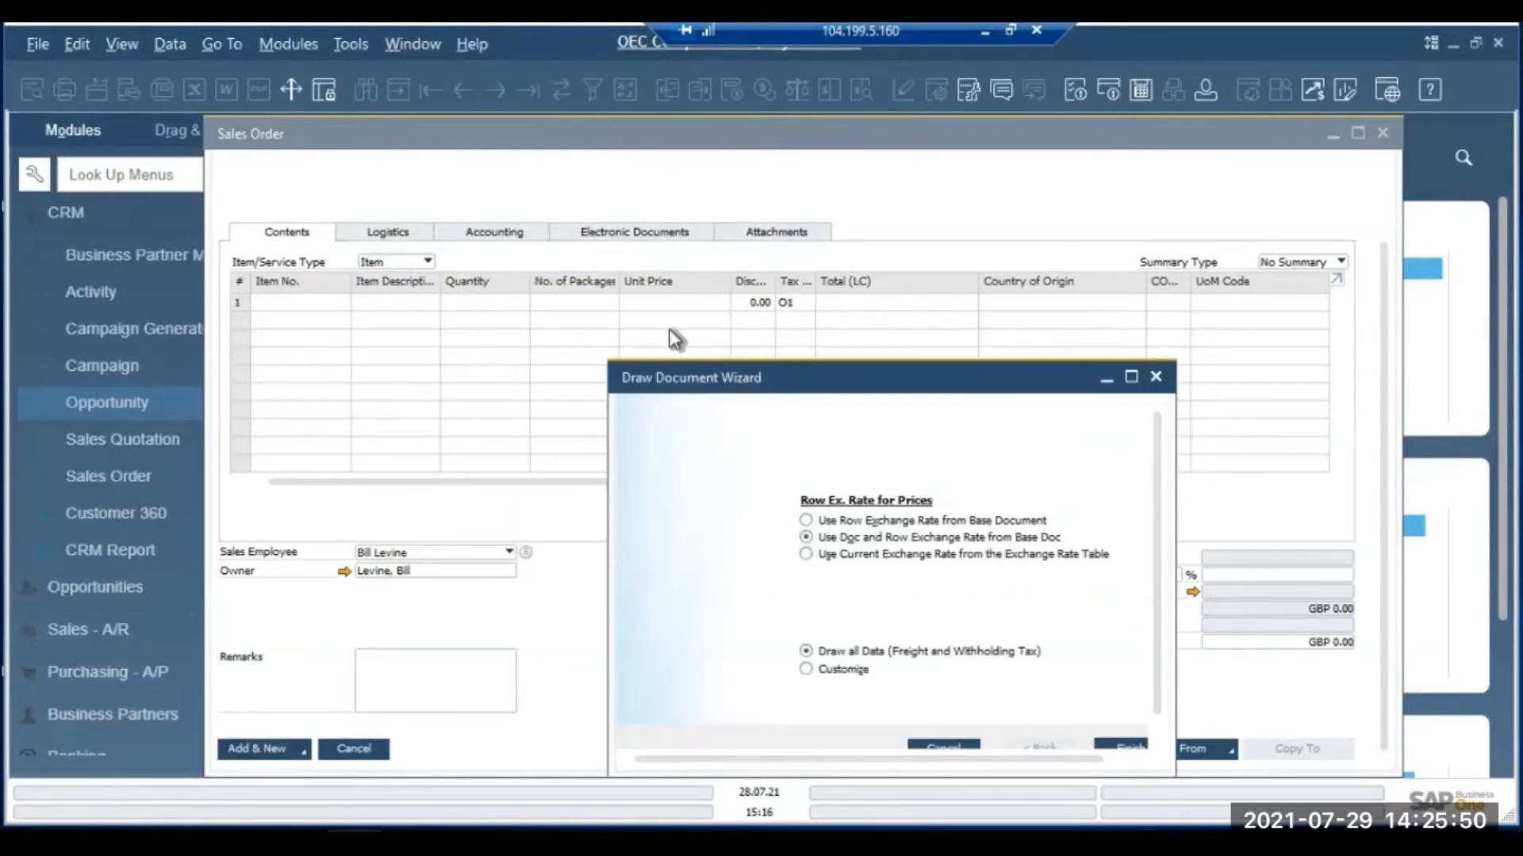
- Complete the Draw Document Wizard with the Customize option, copying both the LM4029 and LM4029PH lines into the order
drag(653, 291, 677, 287)
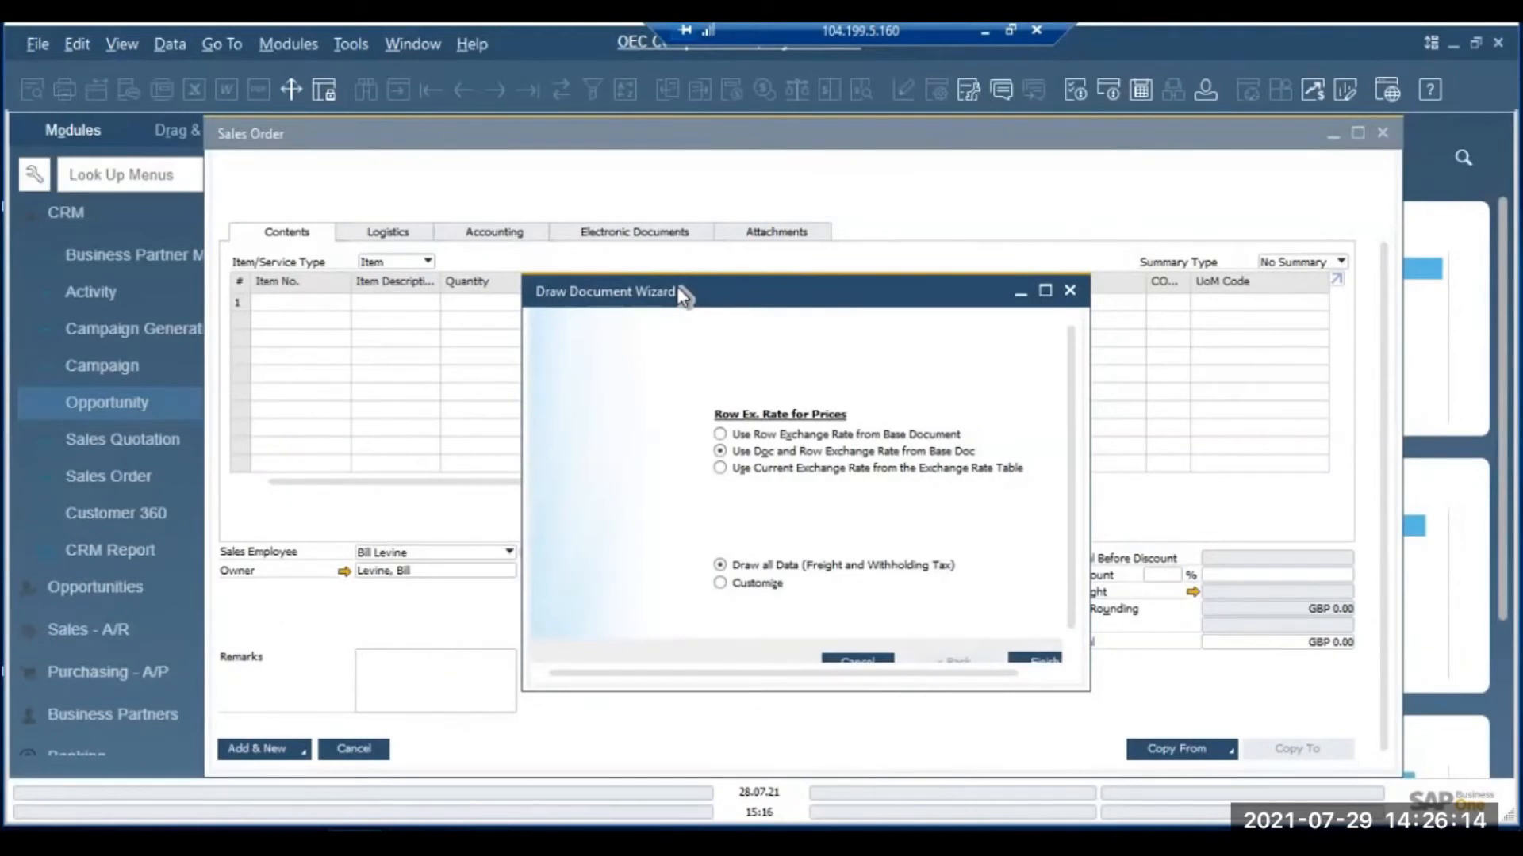
click(721, 584)
key(Return)
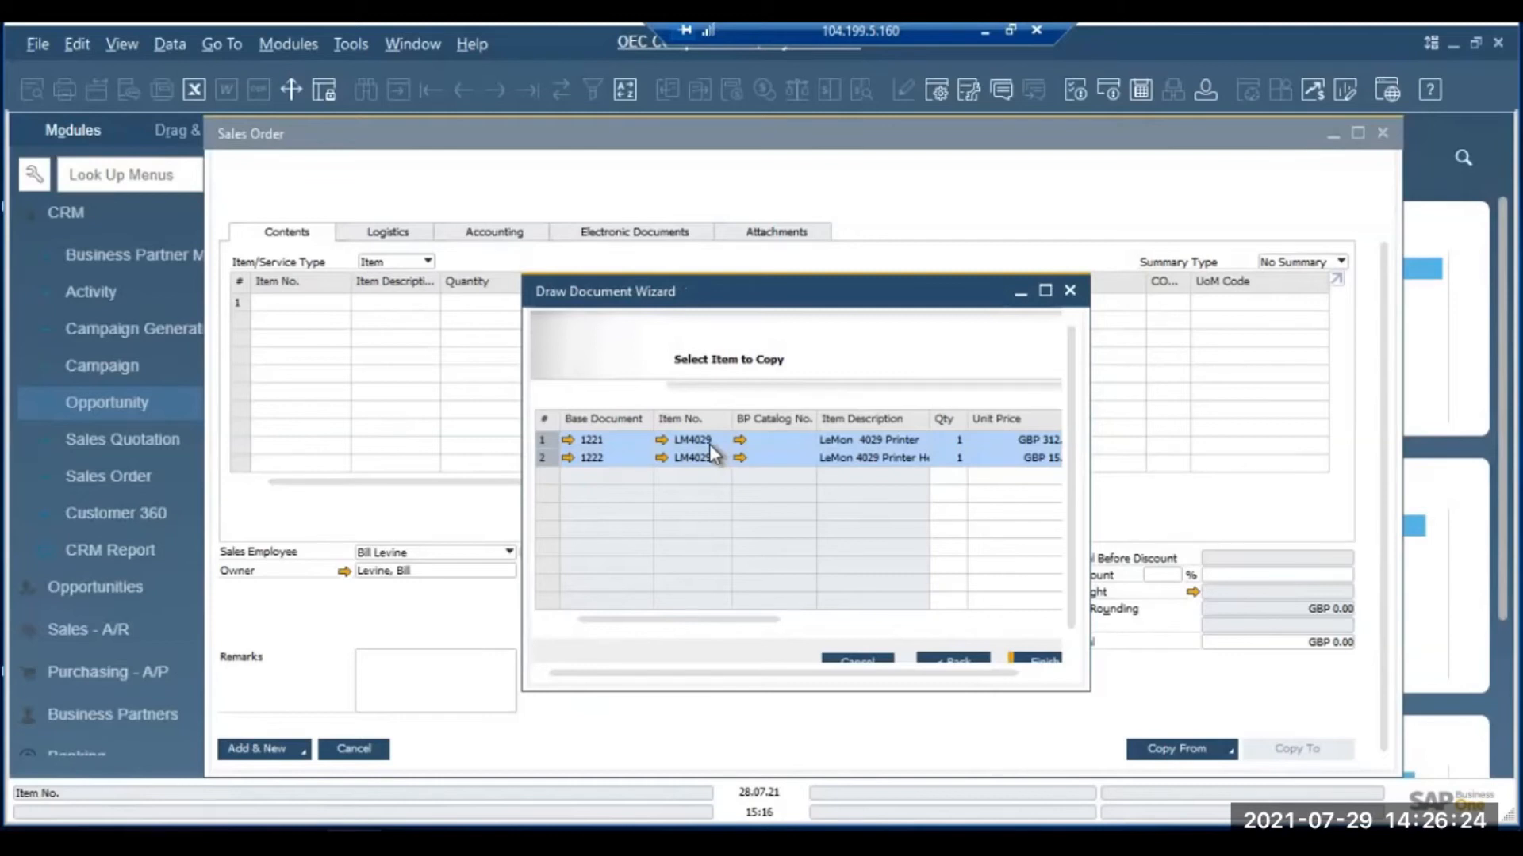
click(544, 441)
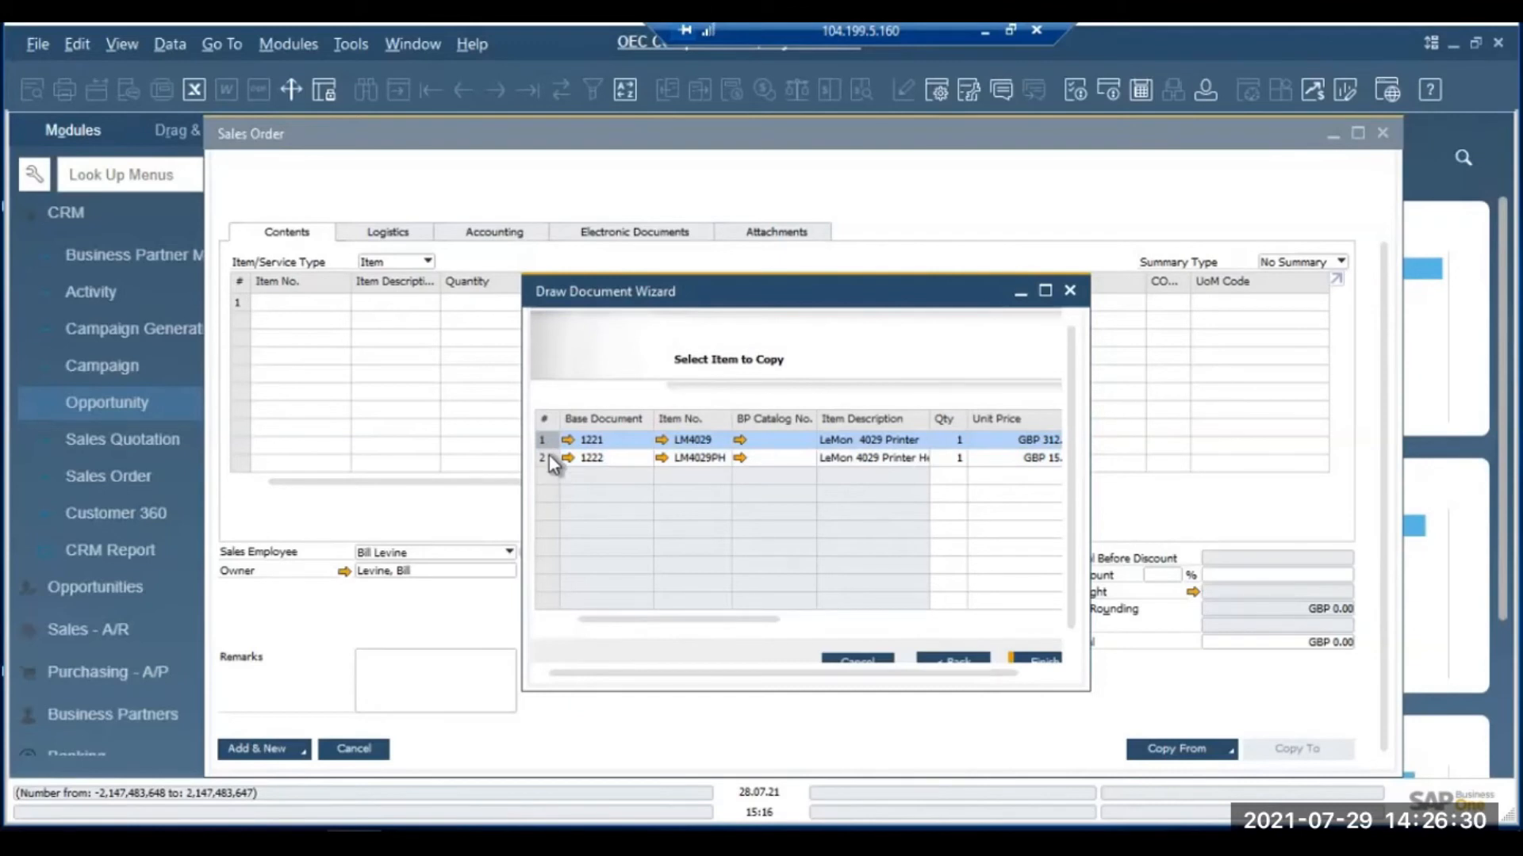
ctrl+click(549, 456)
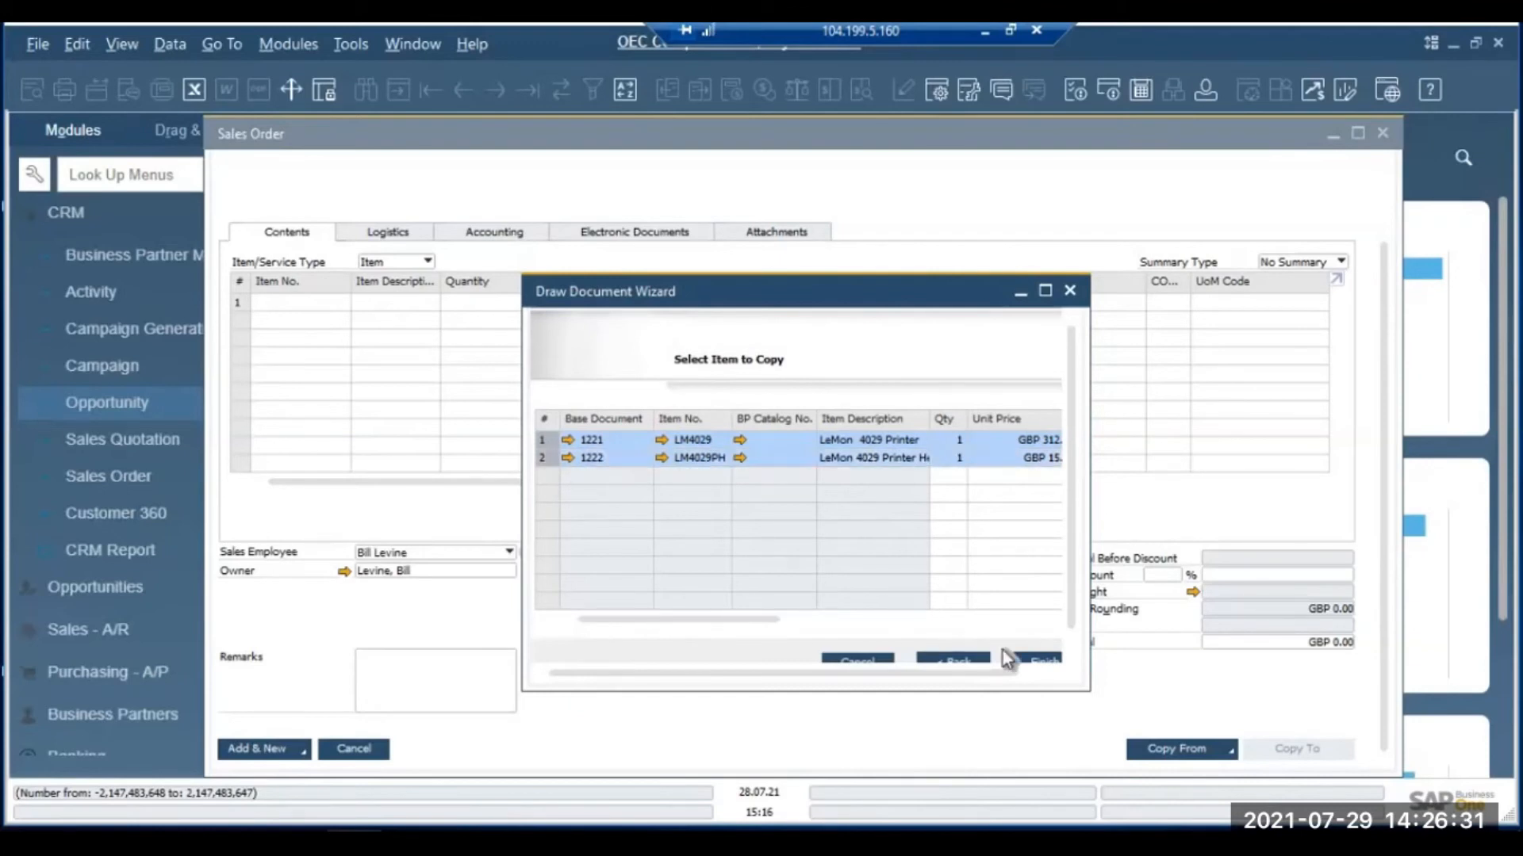
click(1044, 658)
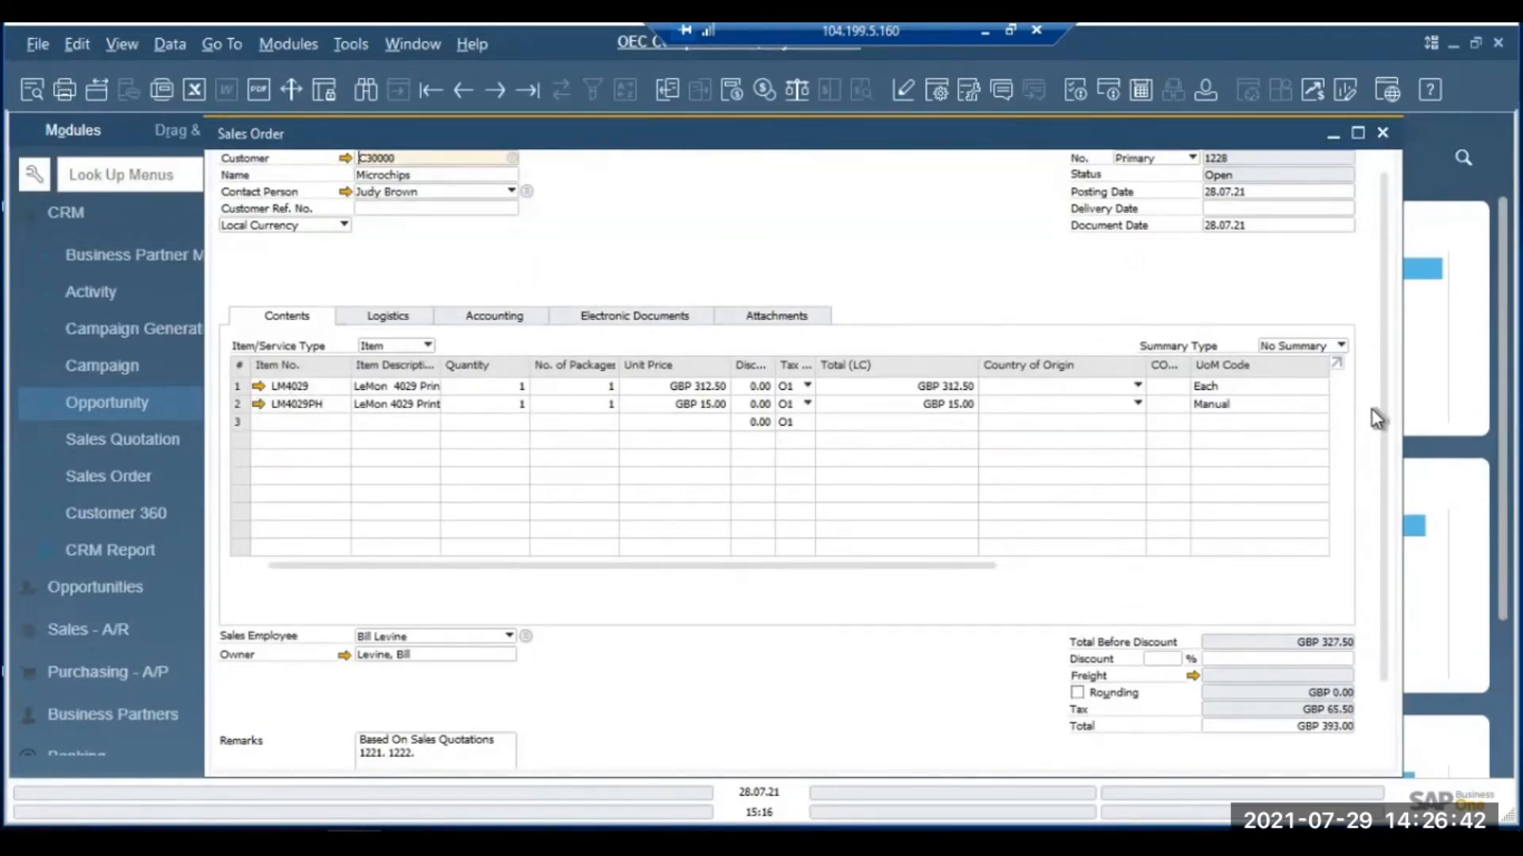
- Review the order's remarks and save options, and set its delivery date to 29.07.21
drag(1382, 401, 1385, 517)
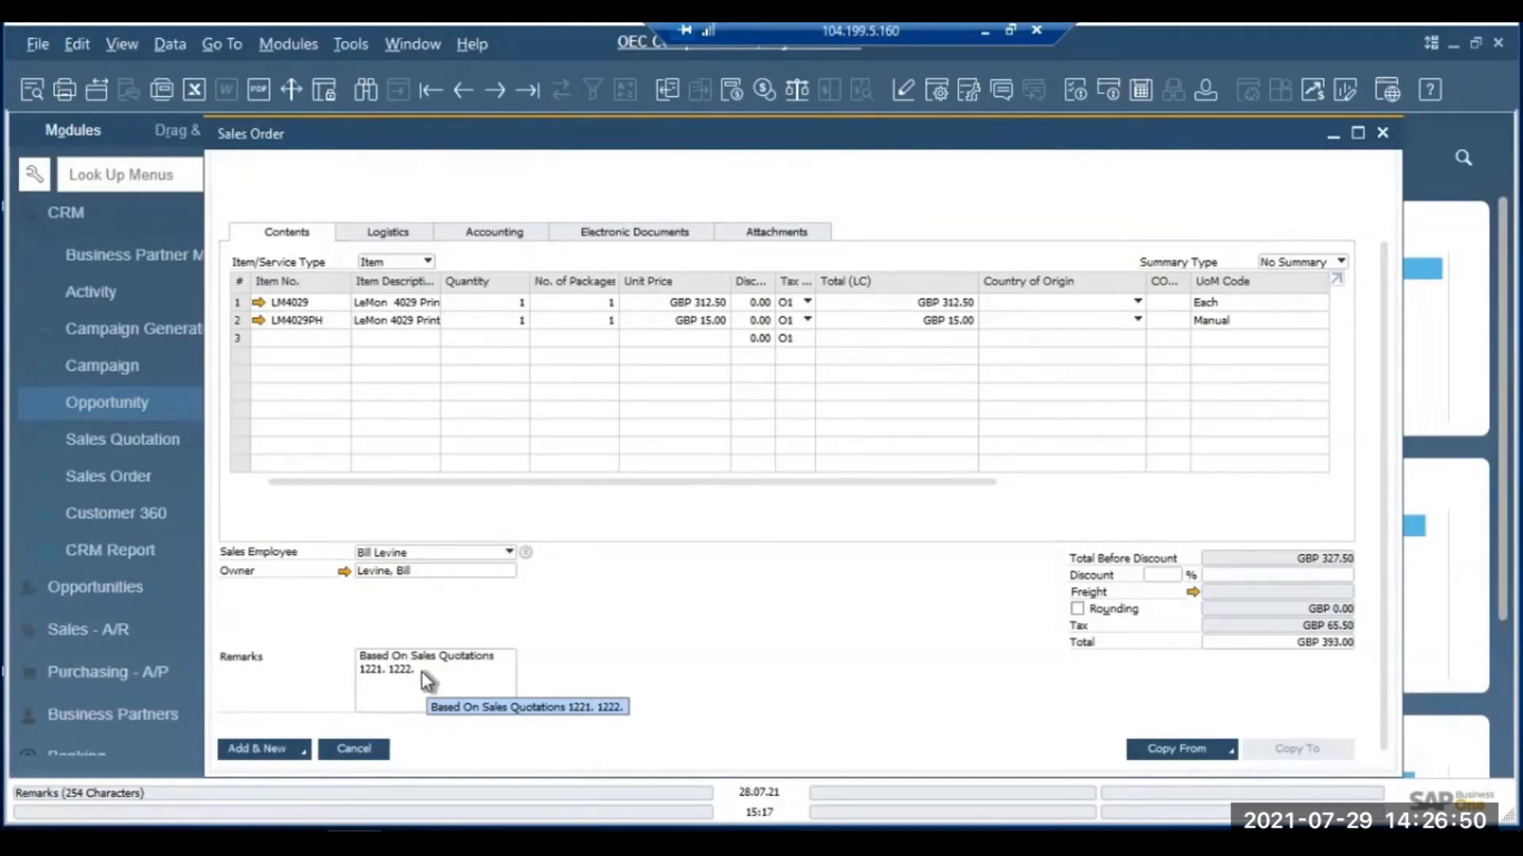
click(302, 753)
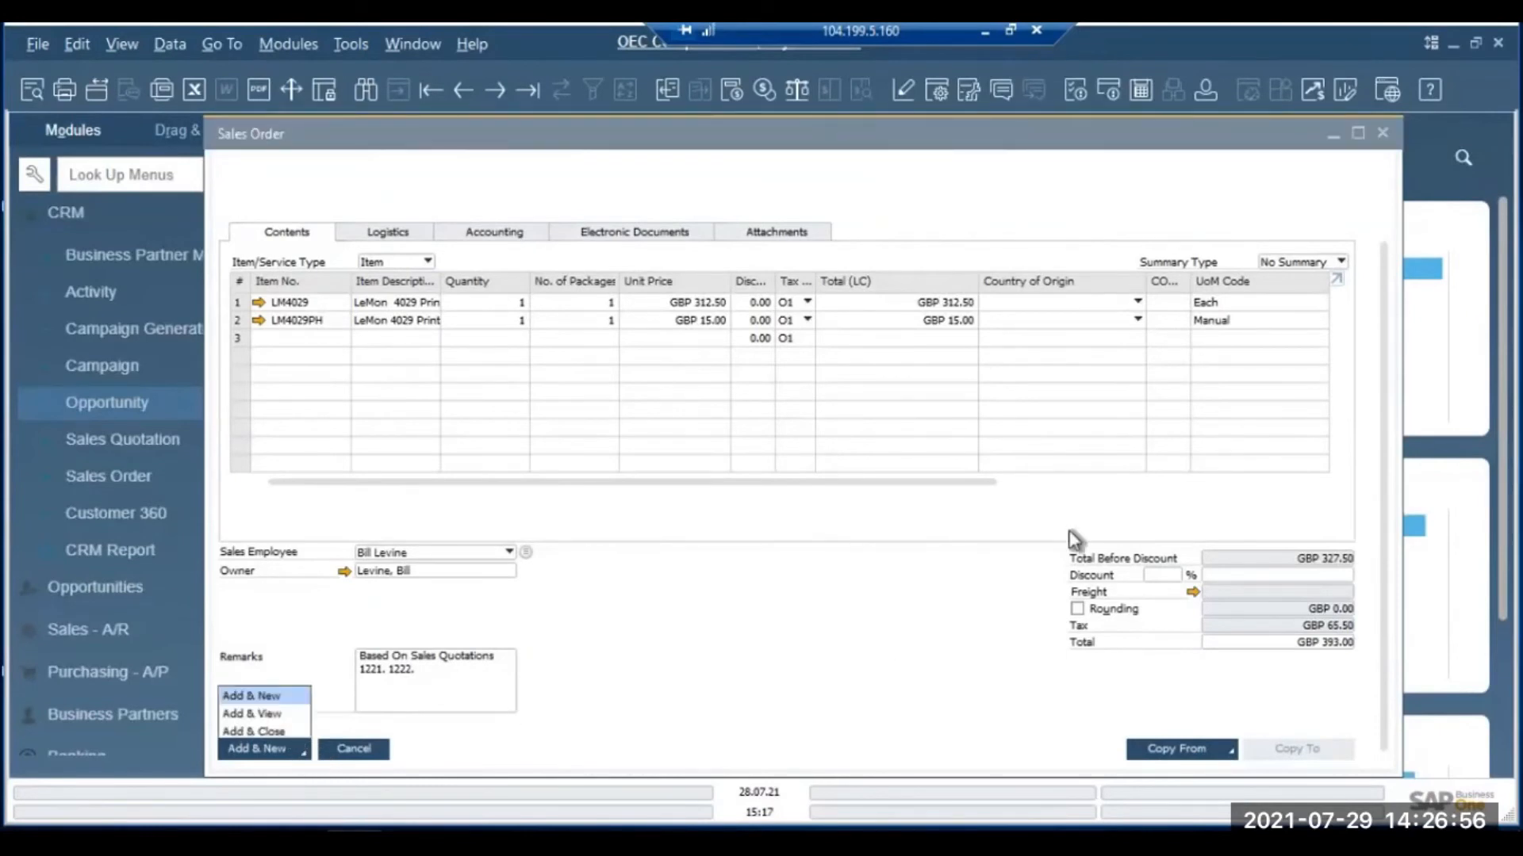
drag(1383, 359, 1386, 273)
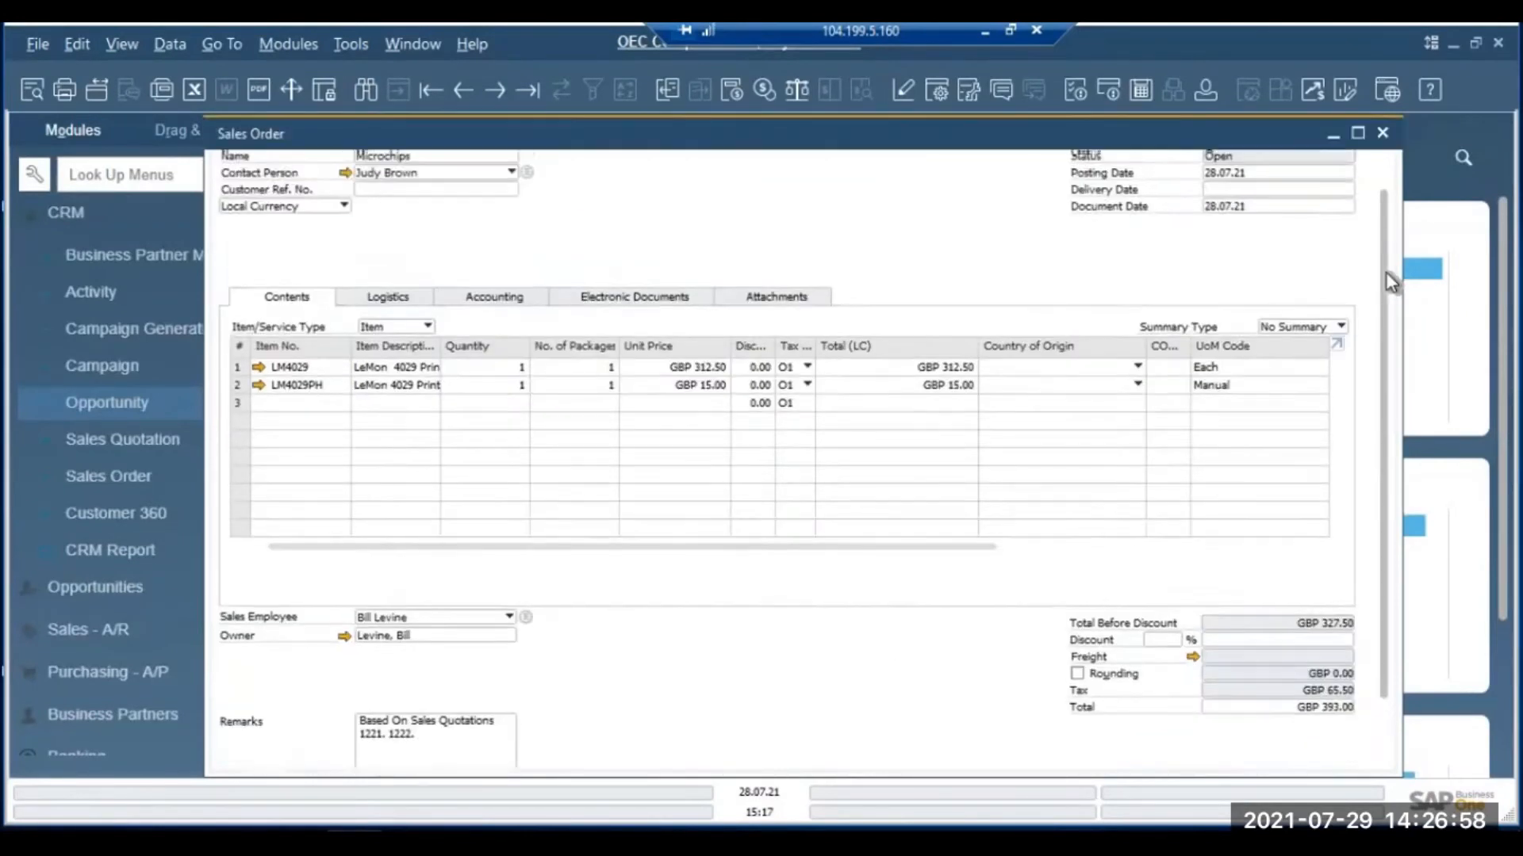
click(1247, 214)
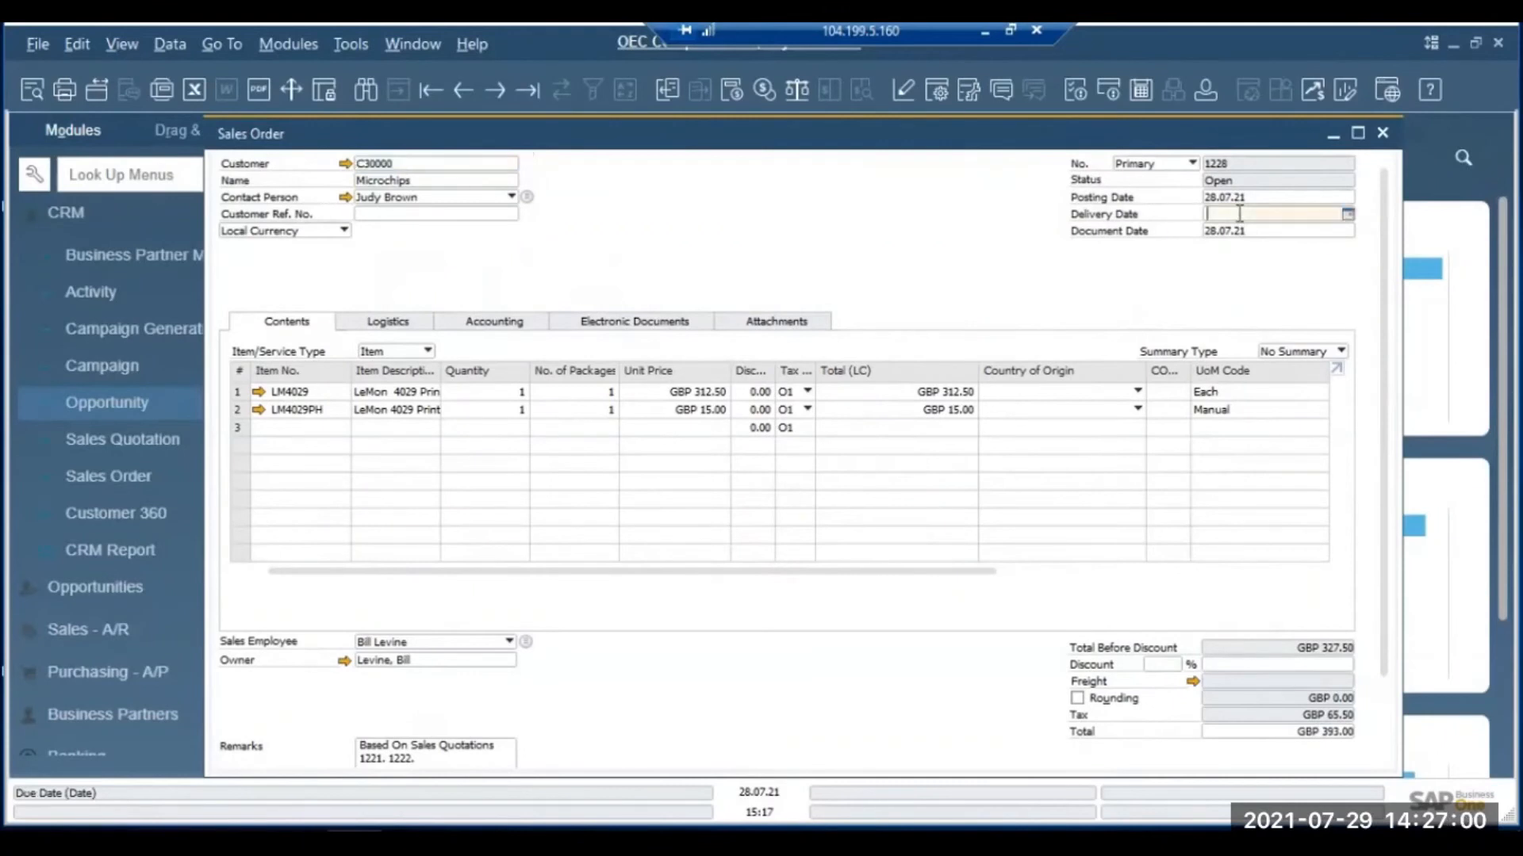
click(1348, 214)
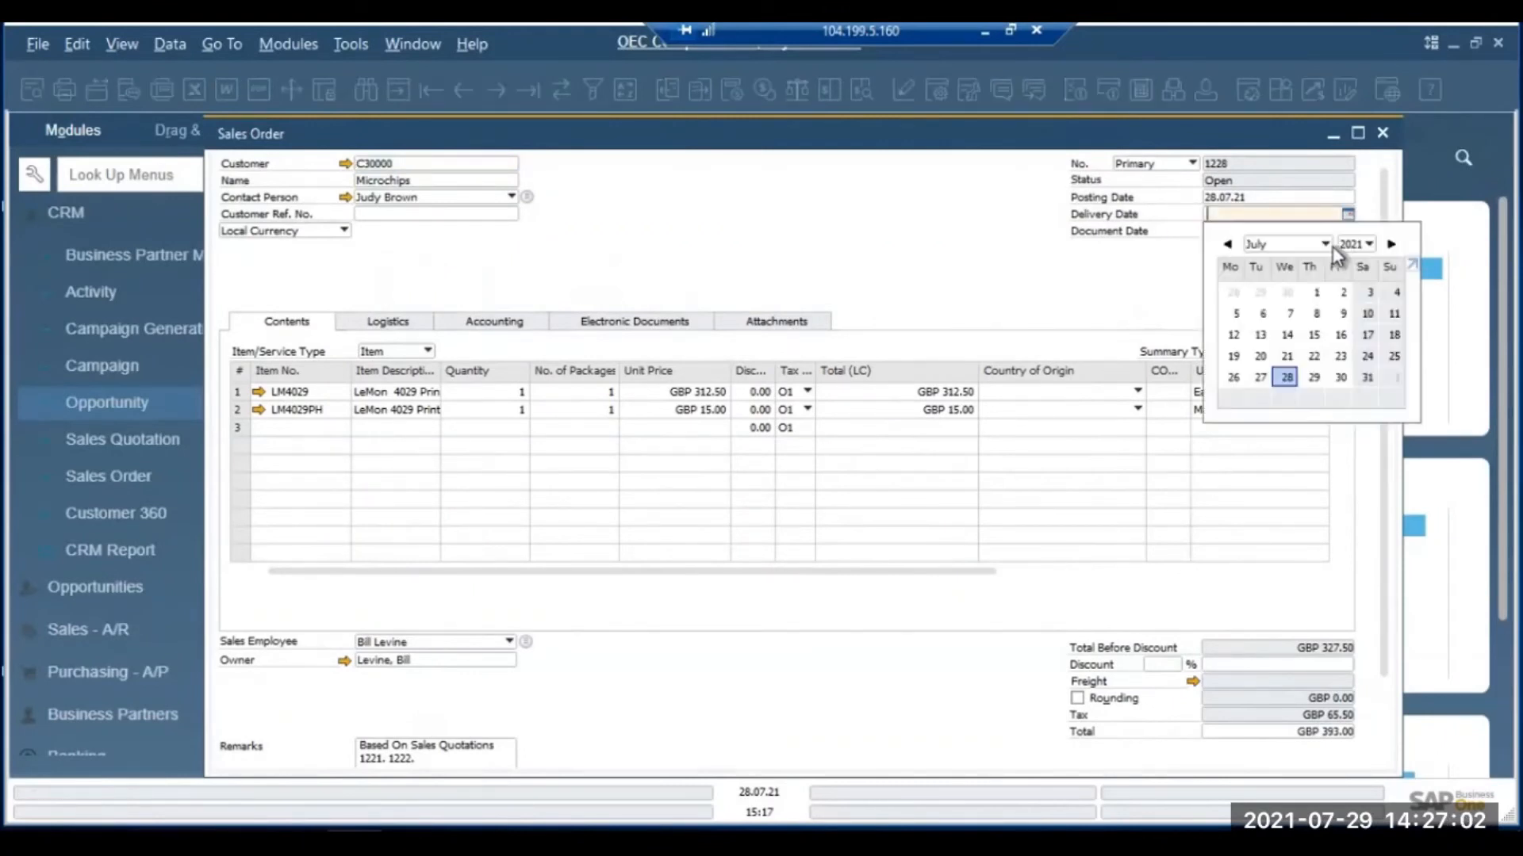
click(1313, 378)
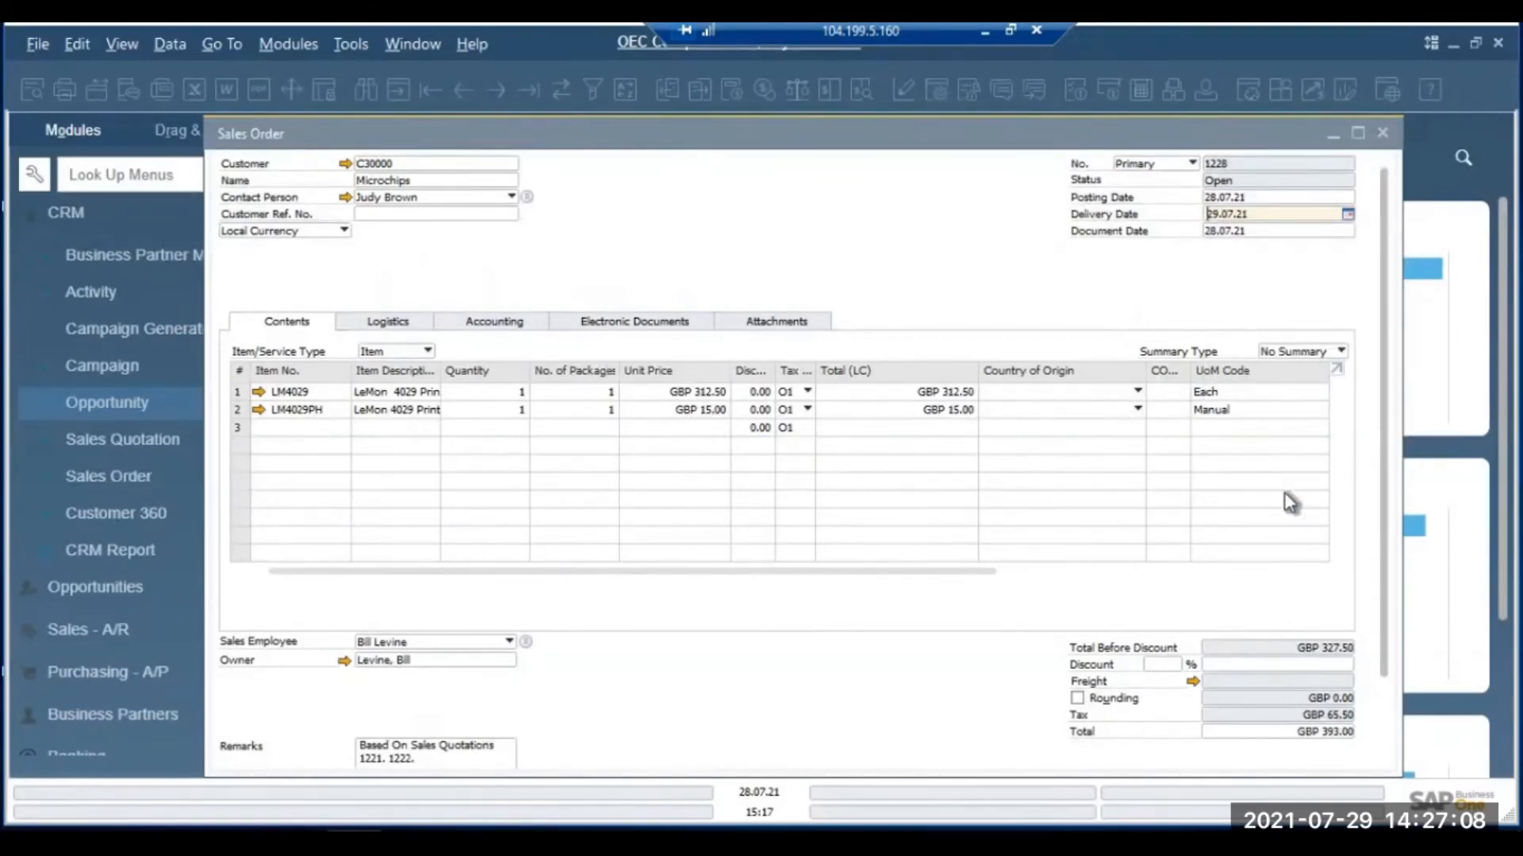
- Update the existing order rows with the new delivery date and save the sales order with the Add & Close option
scroll(1285, 499, down, 2)
click(302, 754)
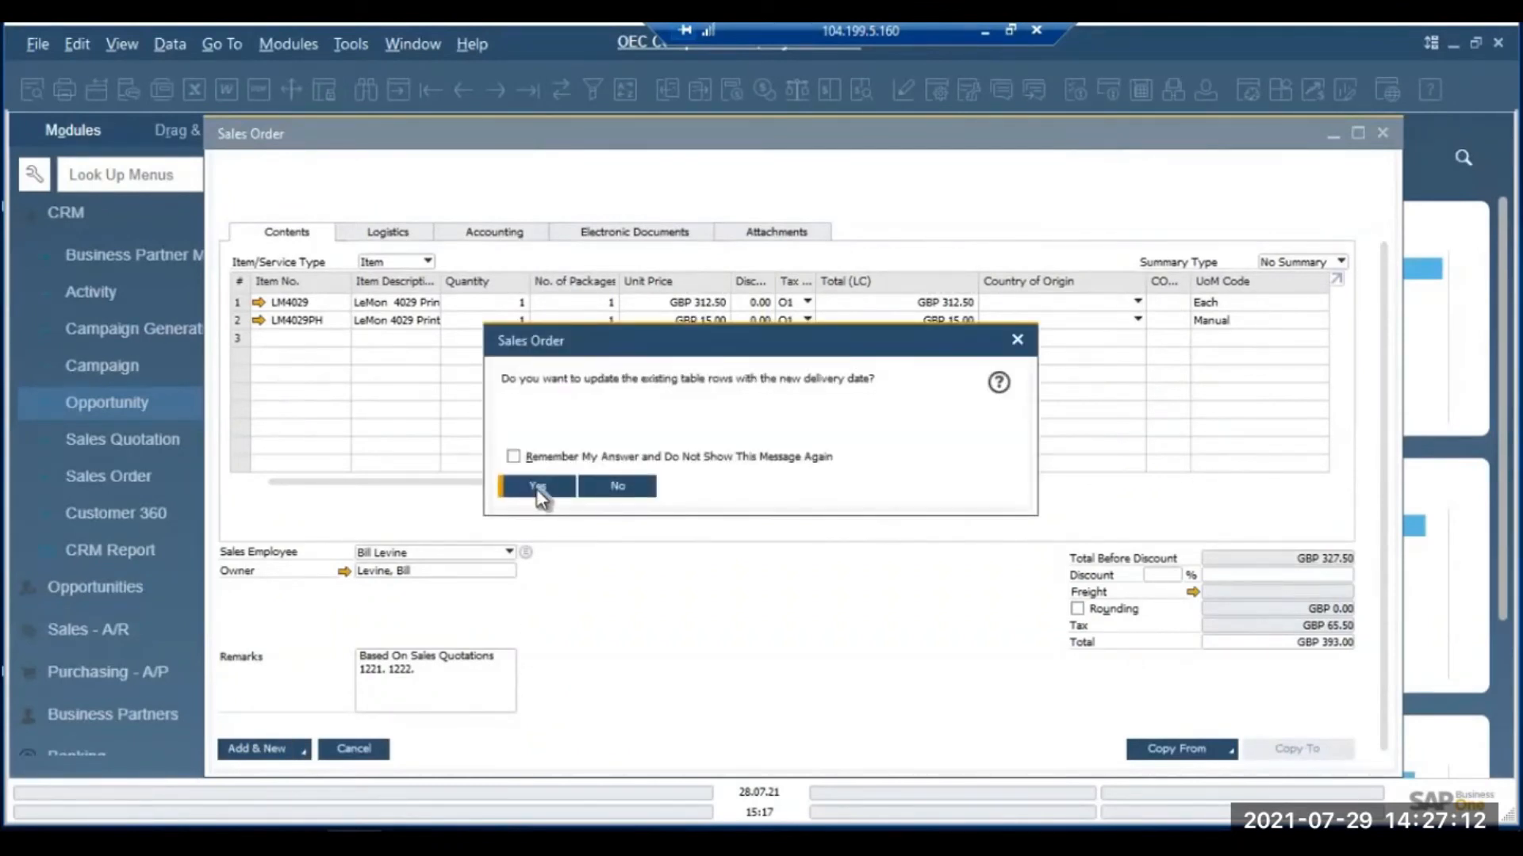
click(536, 487)
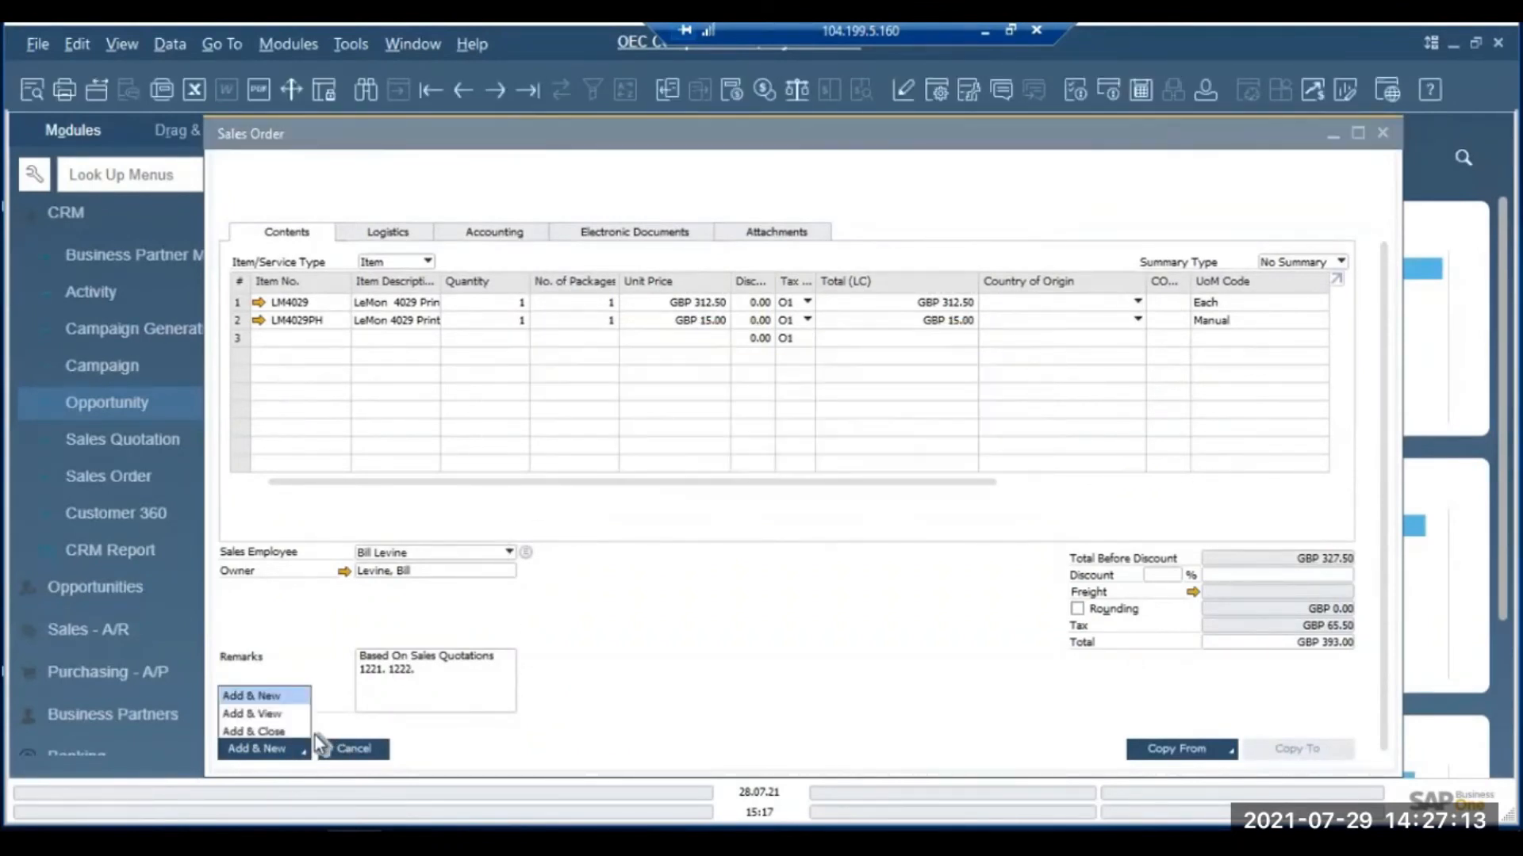
click(260, 730)
click(270, 743)
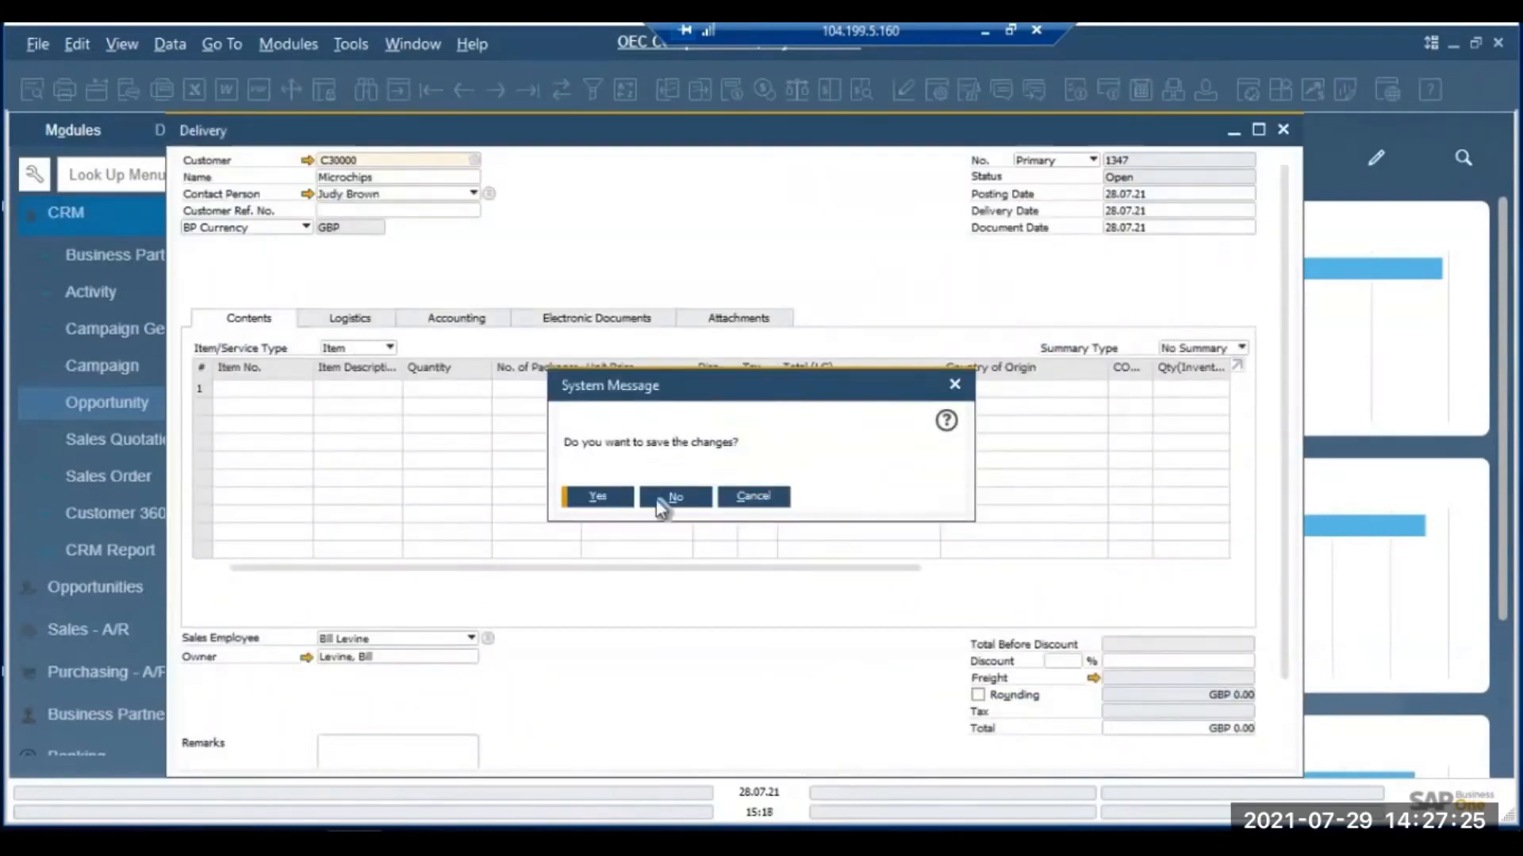
- Discard the unsaved delivery and open the last saved sales order through the common functions
click(663, 498)
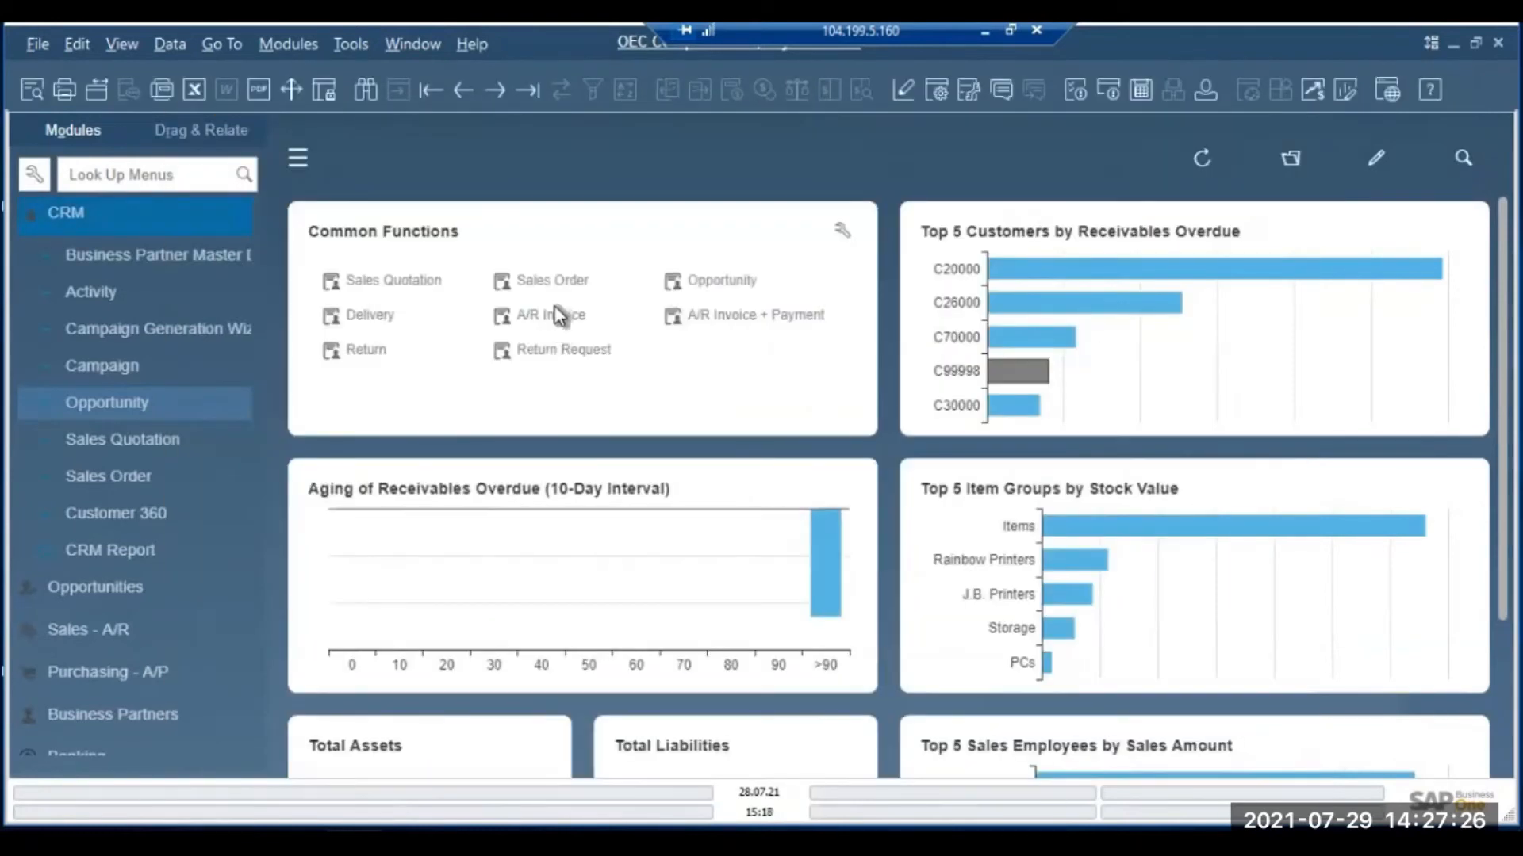
click(550, 284)
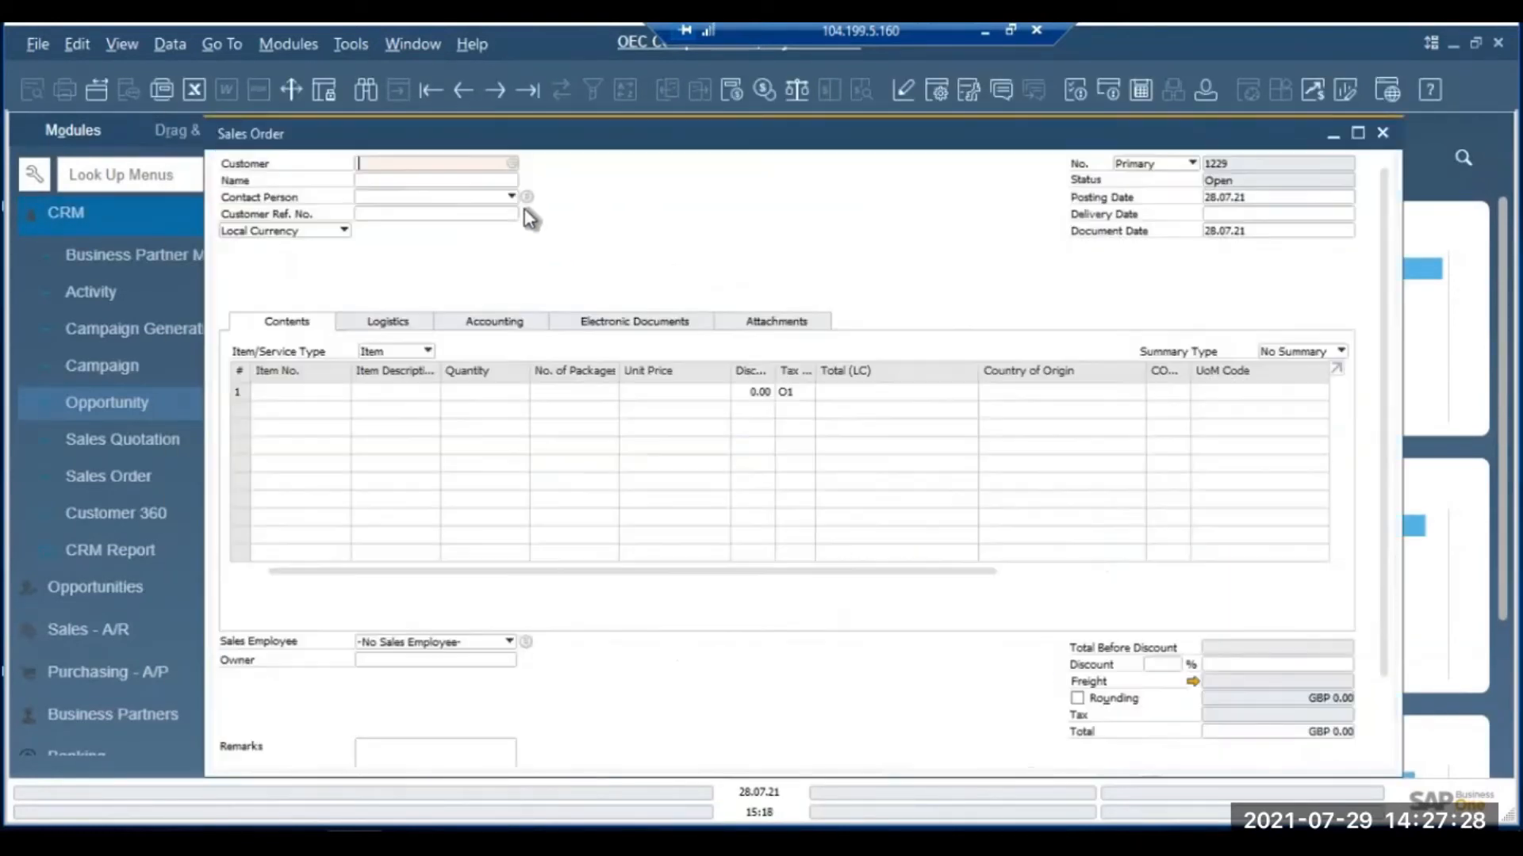
click(526, 89)
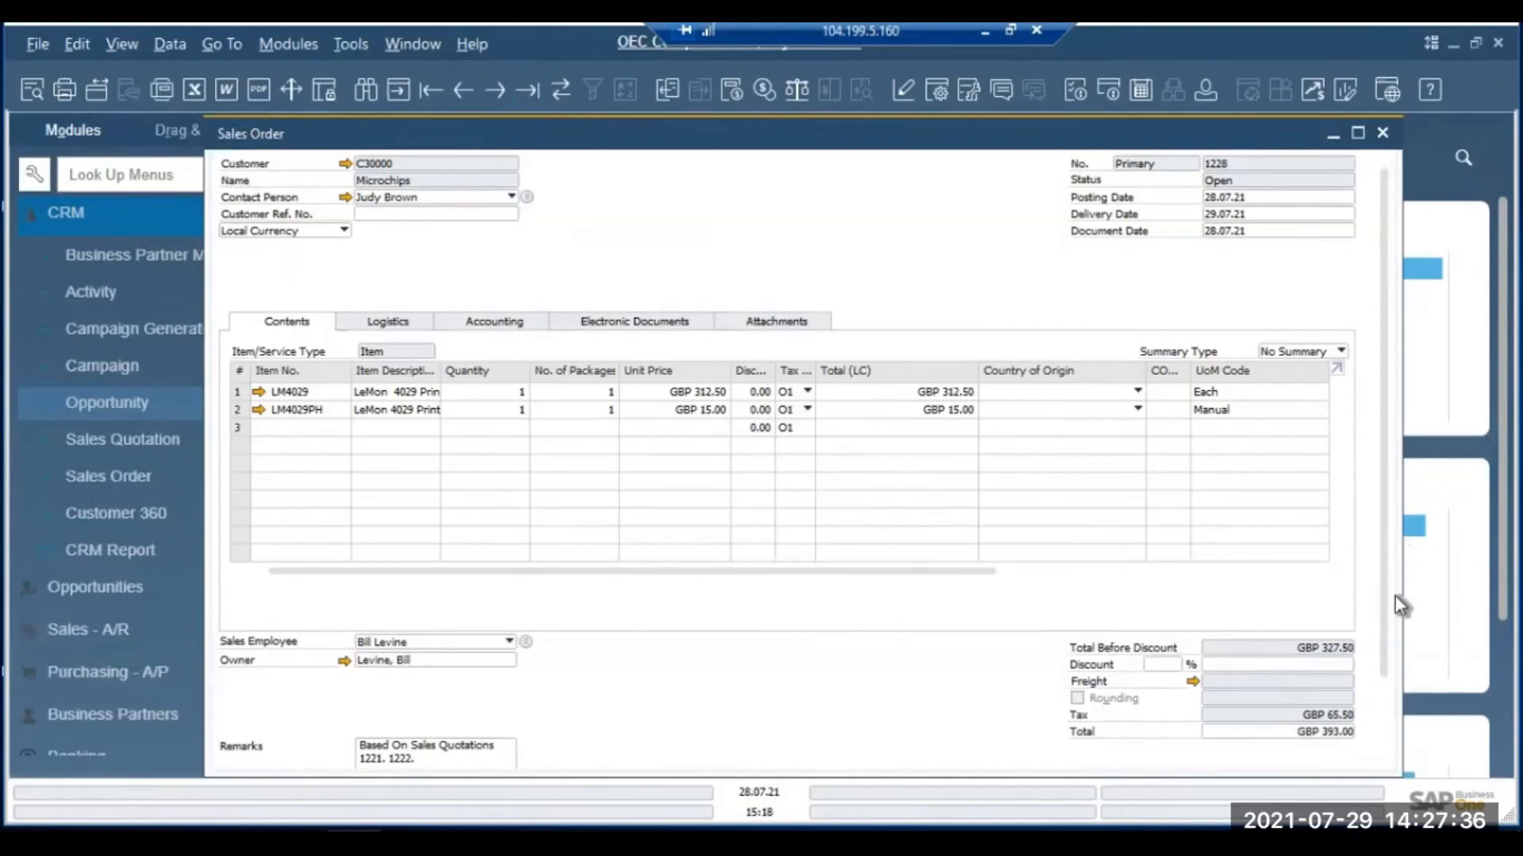
- Copy the Microchips sales order to a Delivery document
scroll(1380, 666, down, 2)
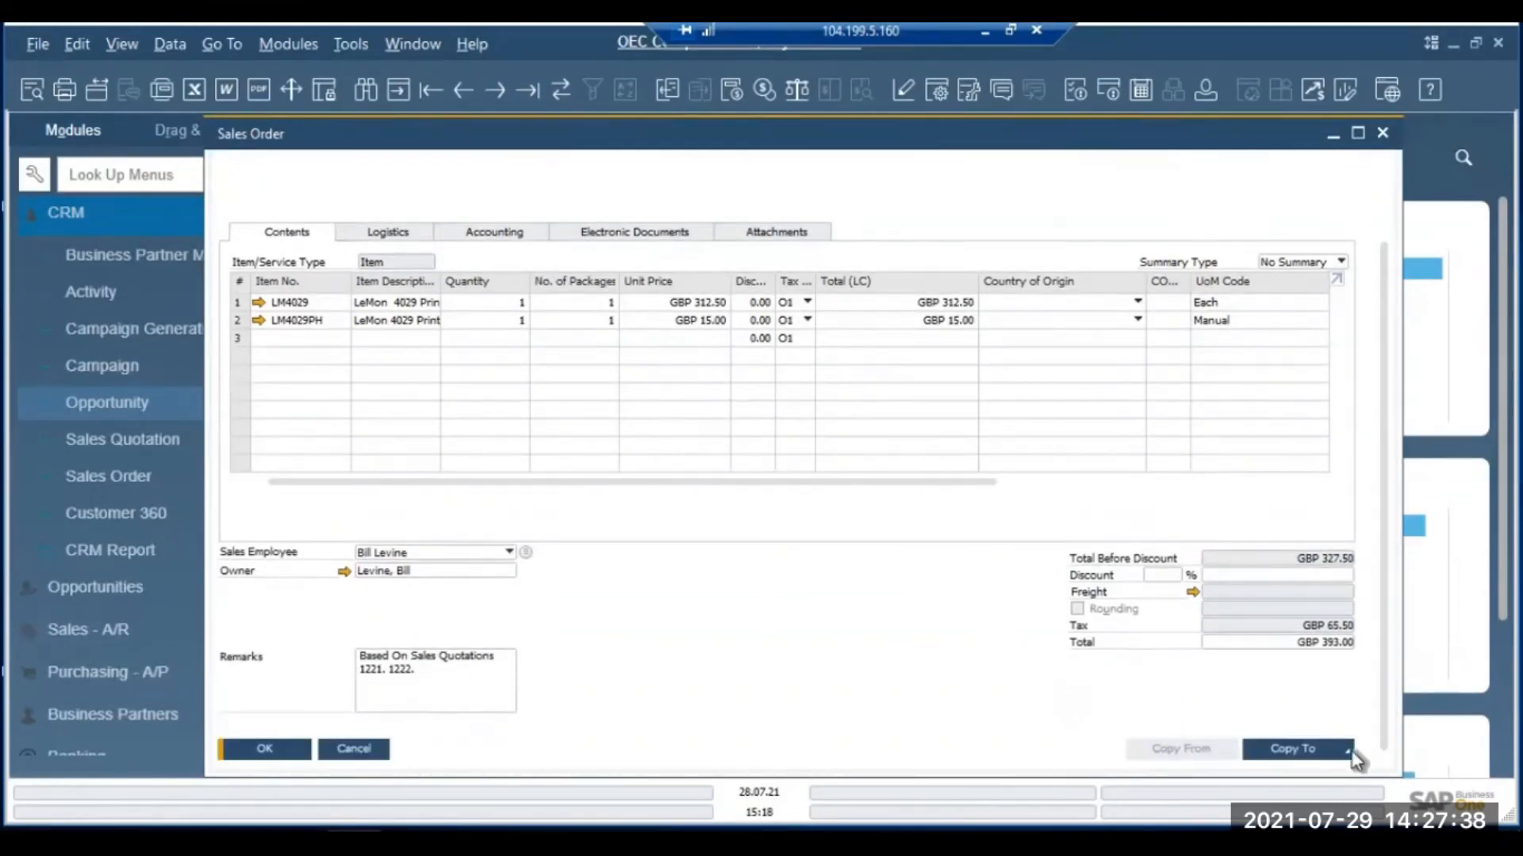
click(1352, 752)
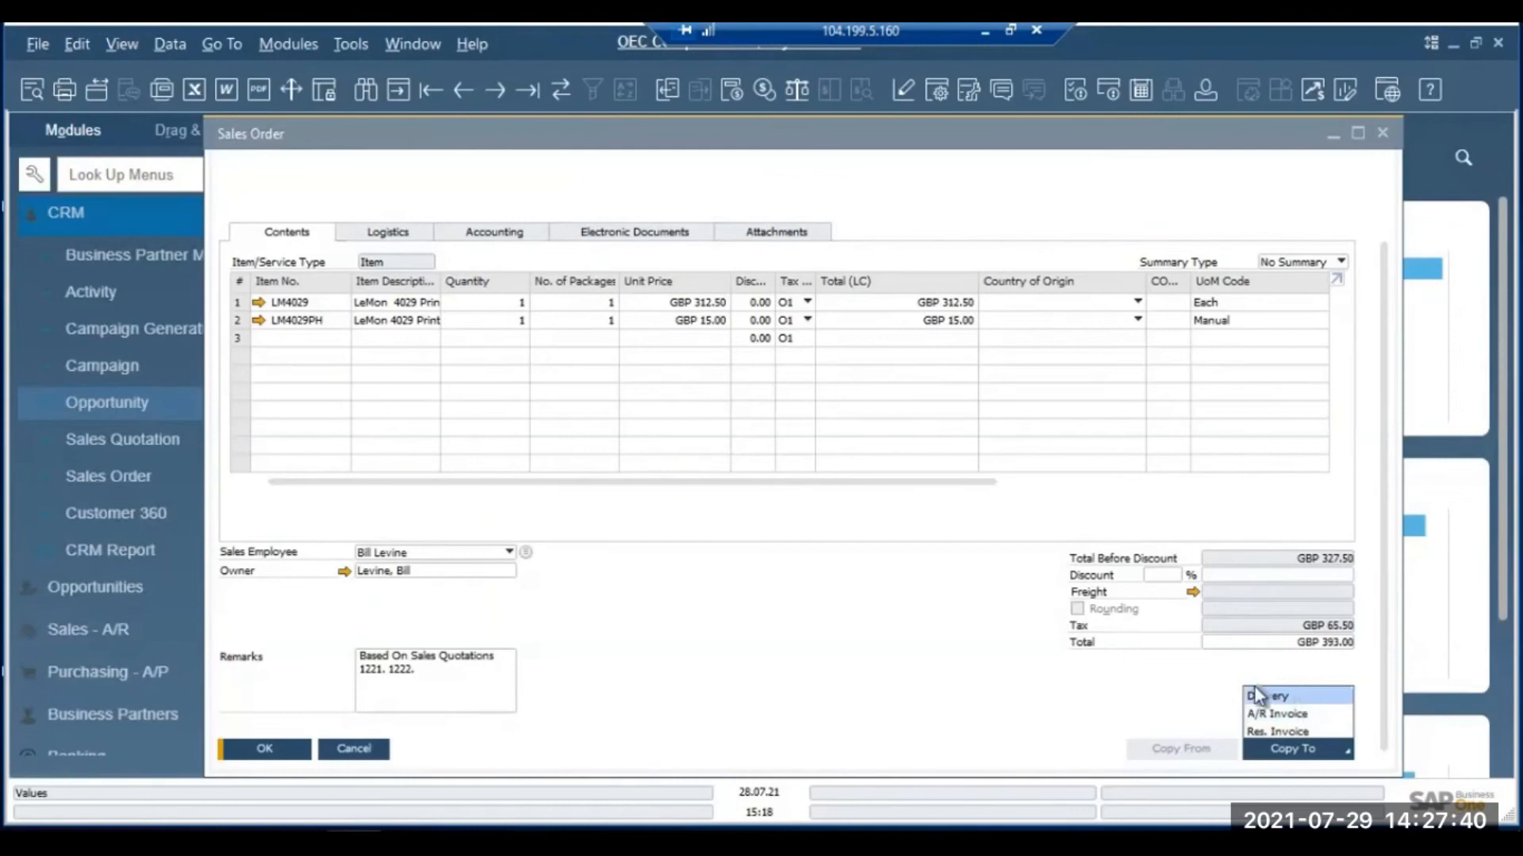
click(1291, 696)
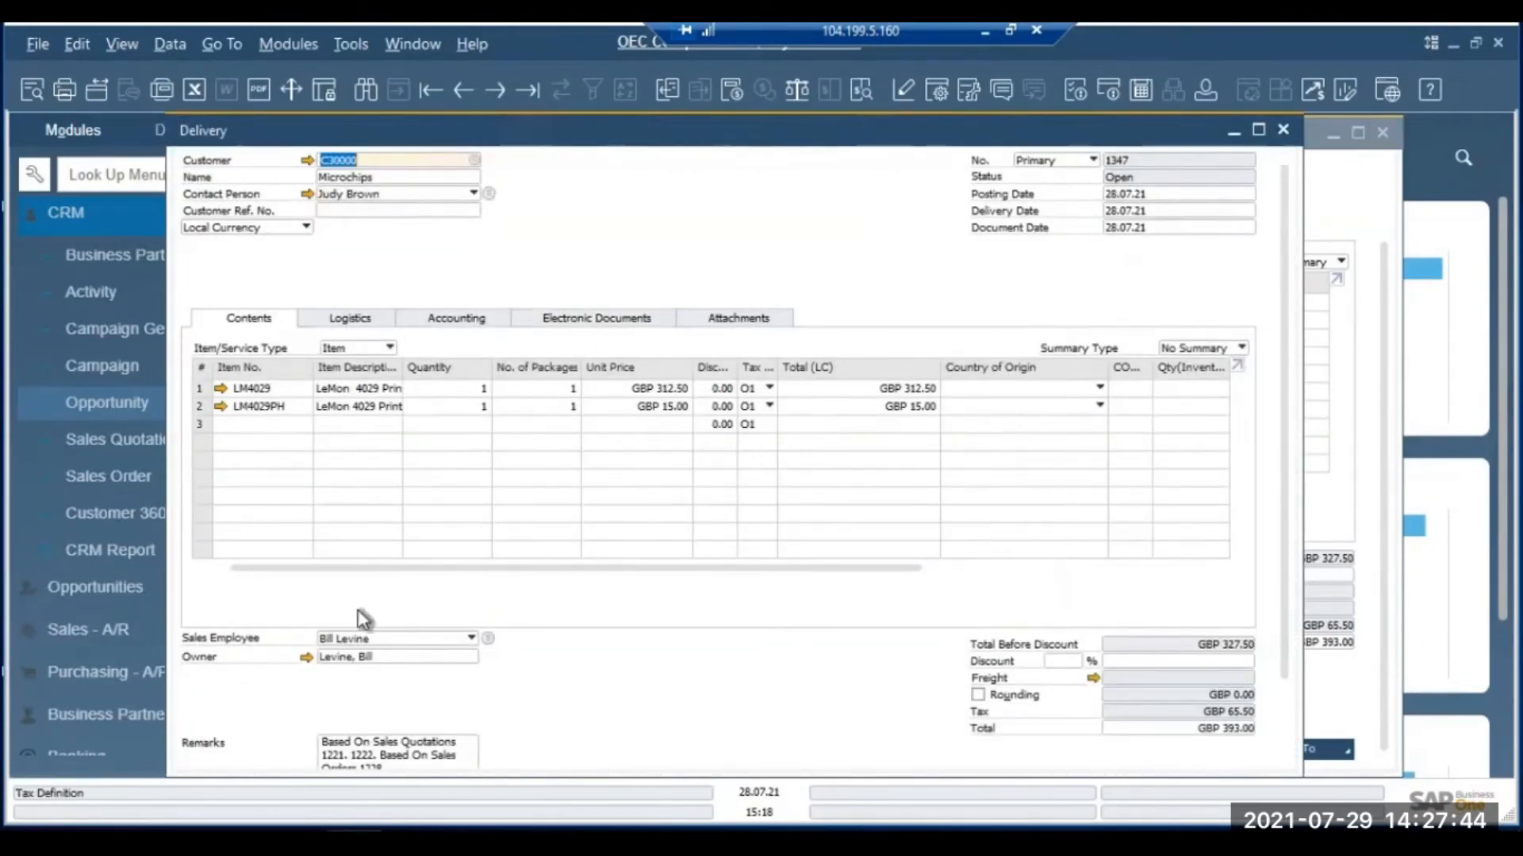
- Save the delivery with the Add & Close option, accepting the confirmation, and close the sales order
scroll(384, 714, down, 2)
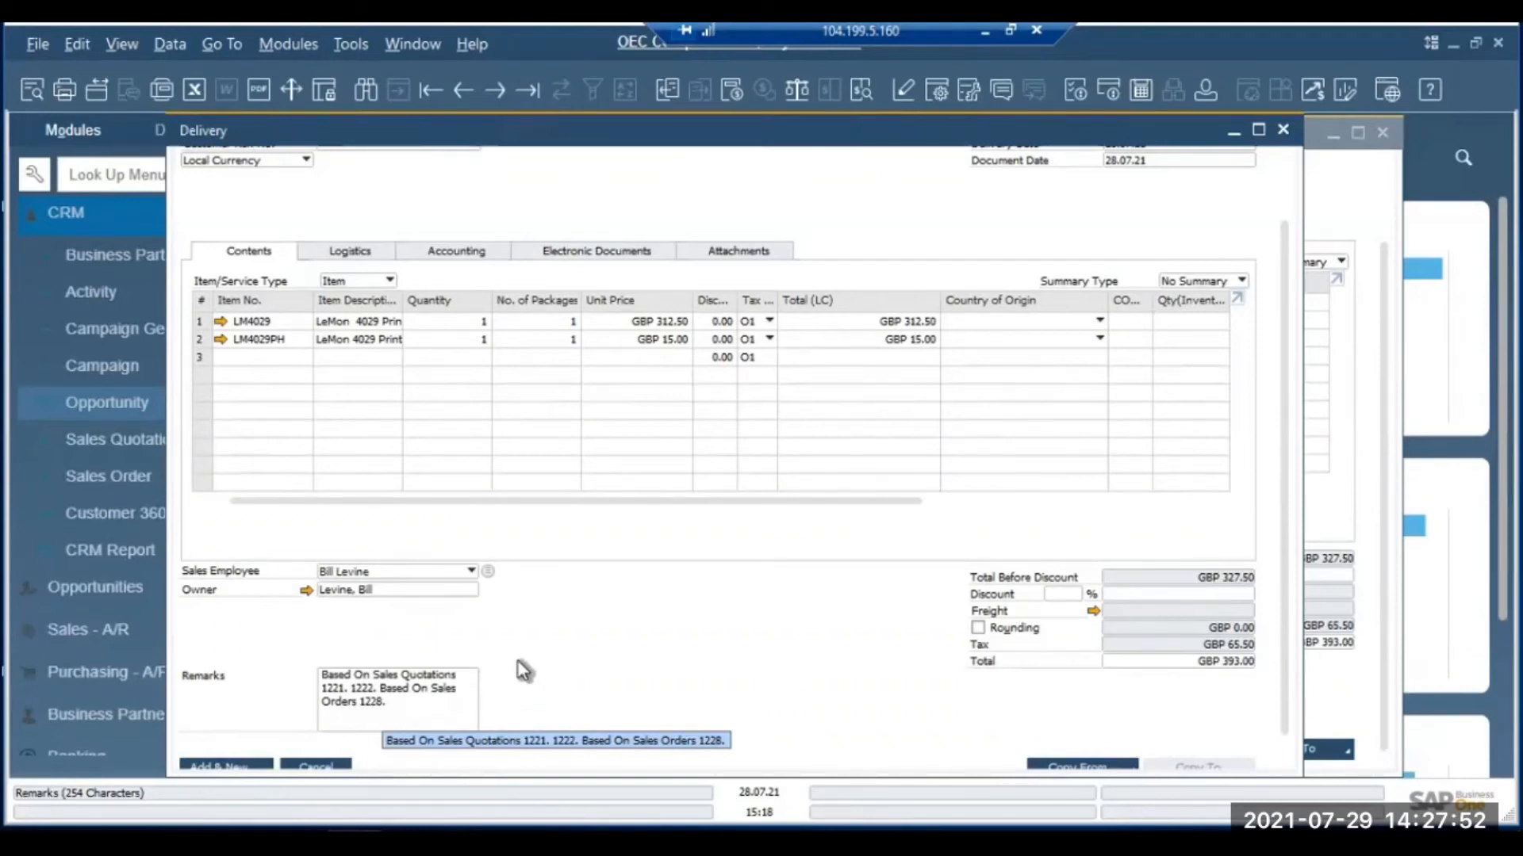
scroll(460, 658, down, 1)
click(268, 753)
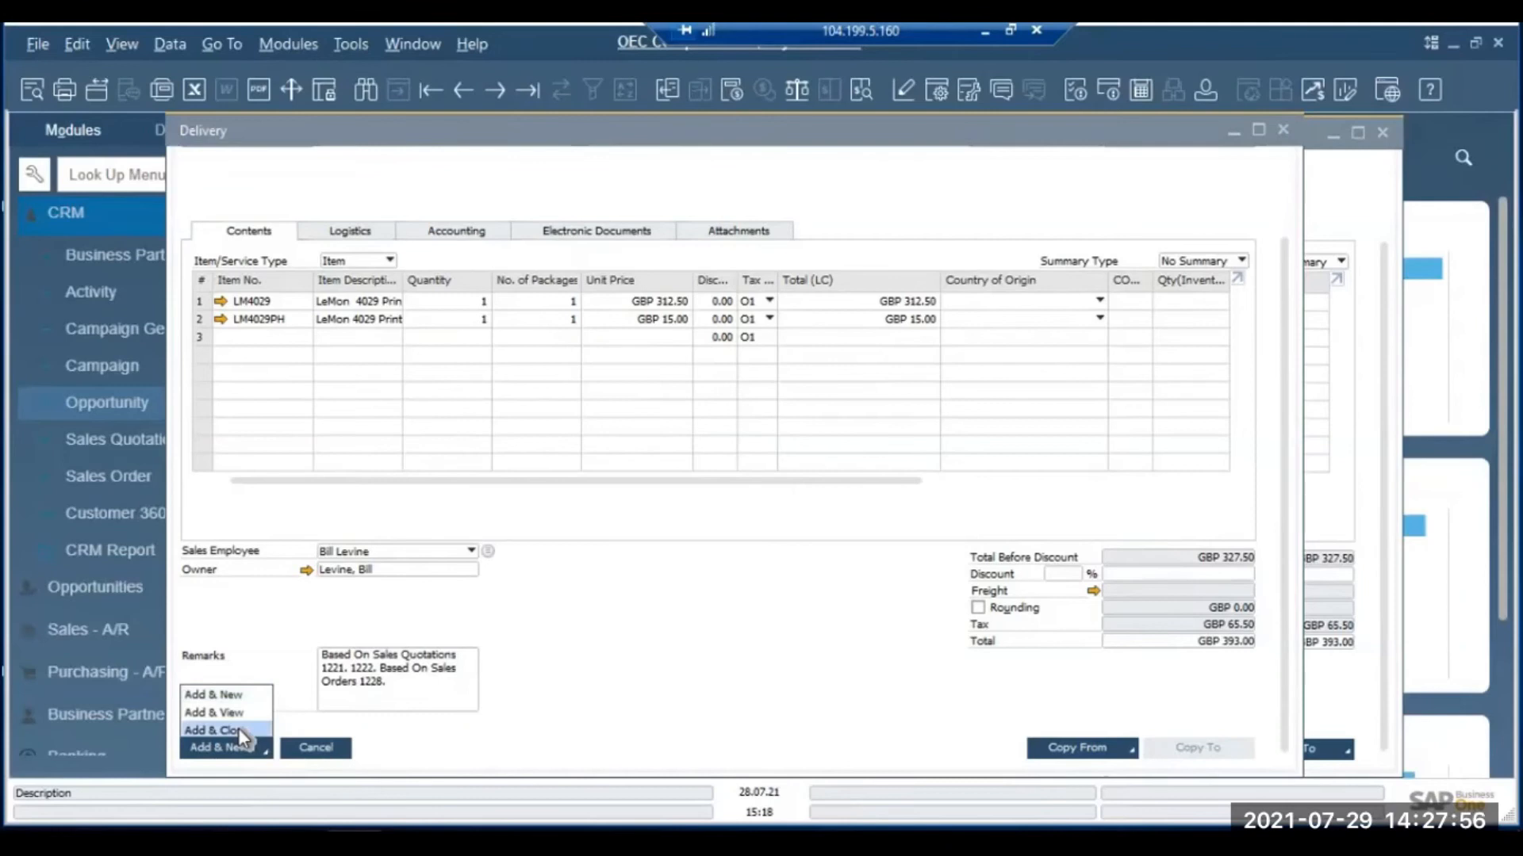
click(238, 728)
click(541, 460)
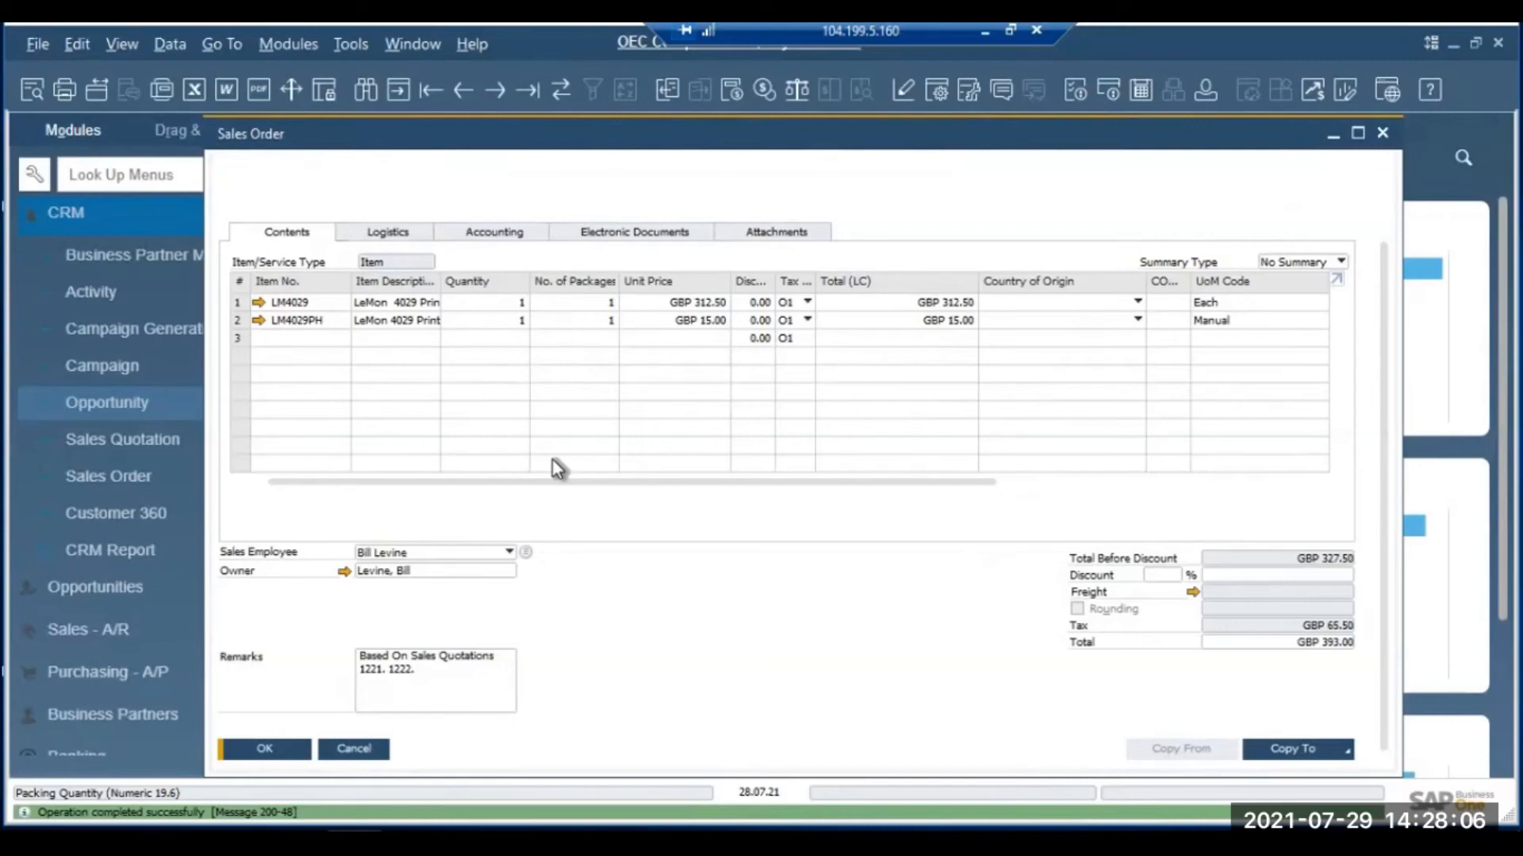
click(1386, 132)
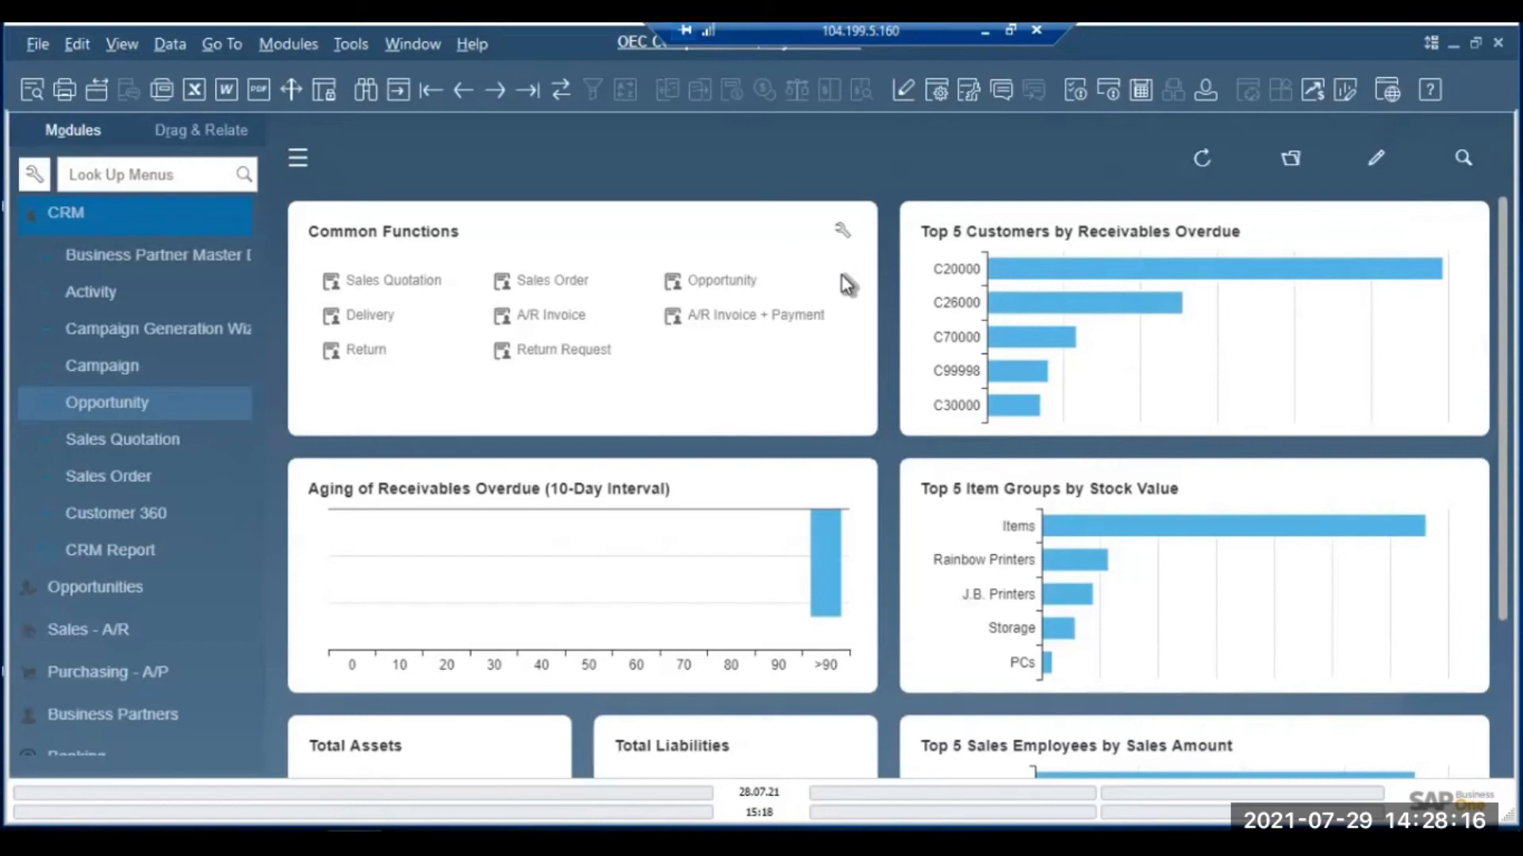
- Start an A/R Invoice + Payment from the common functions and set Microchips as its customer, continuing past the credit limit messages
click(754, 319)
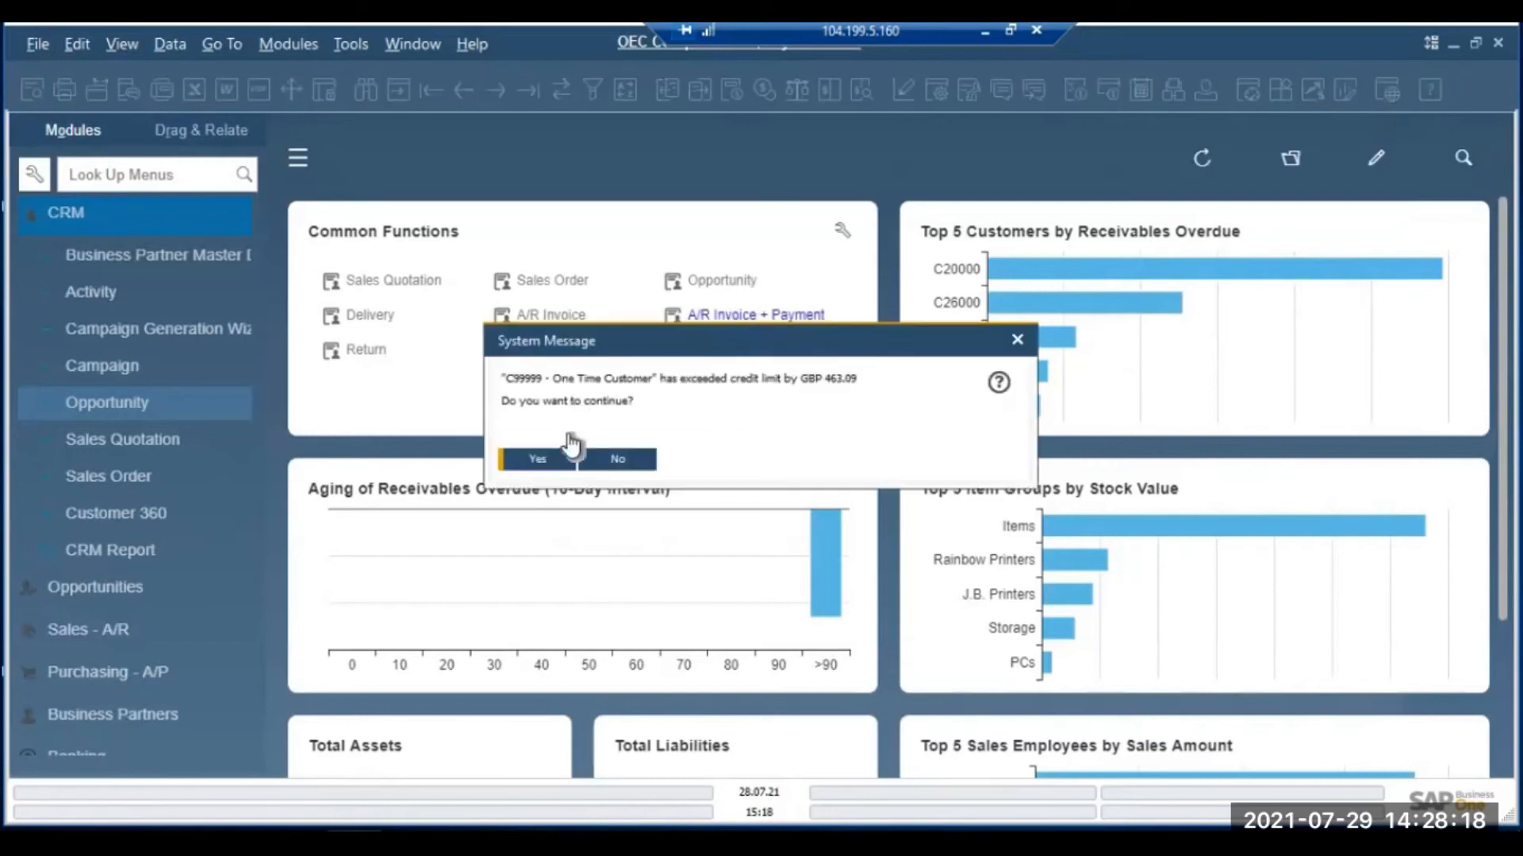
click(538, 460)
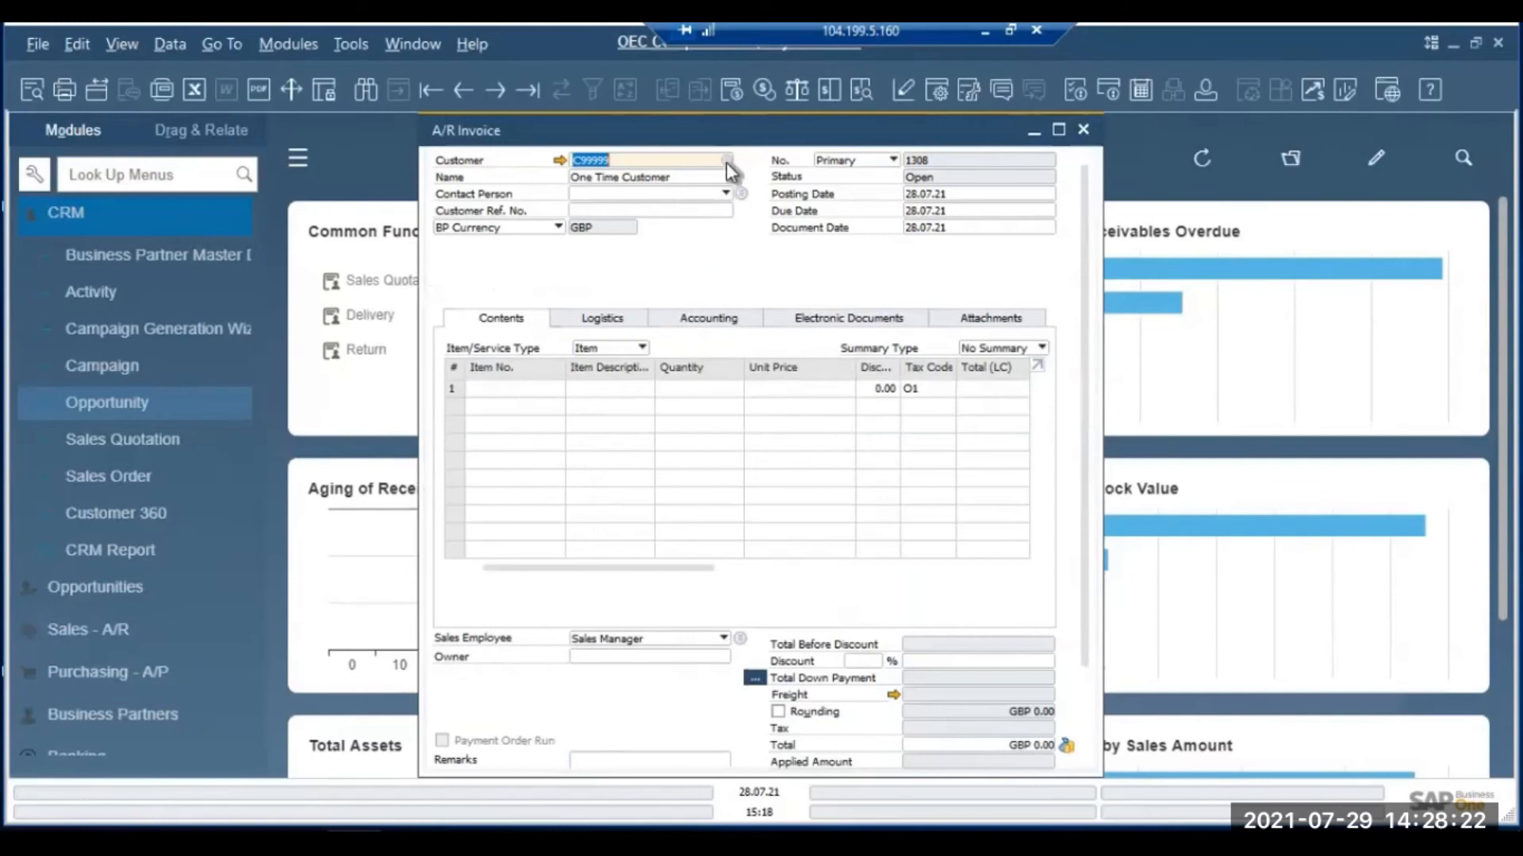
click(726, 161)
click(604, 612)
key(Return)
click(549, 465)
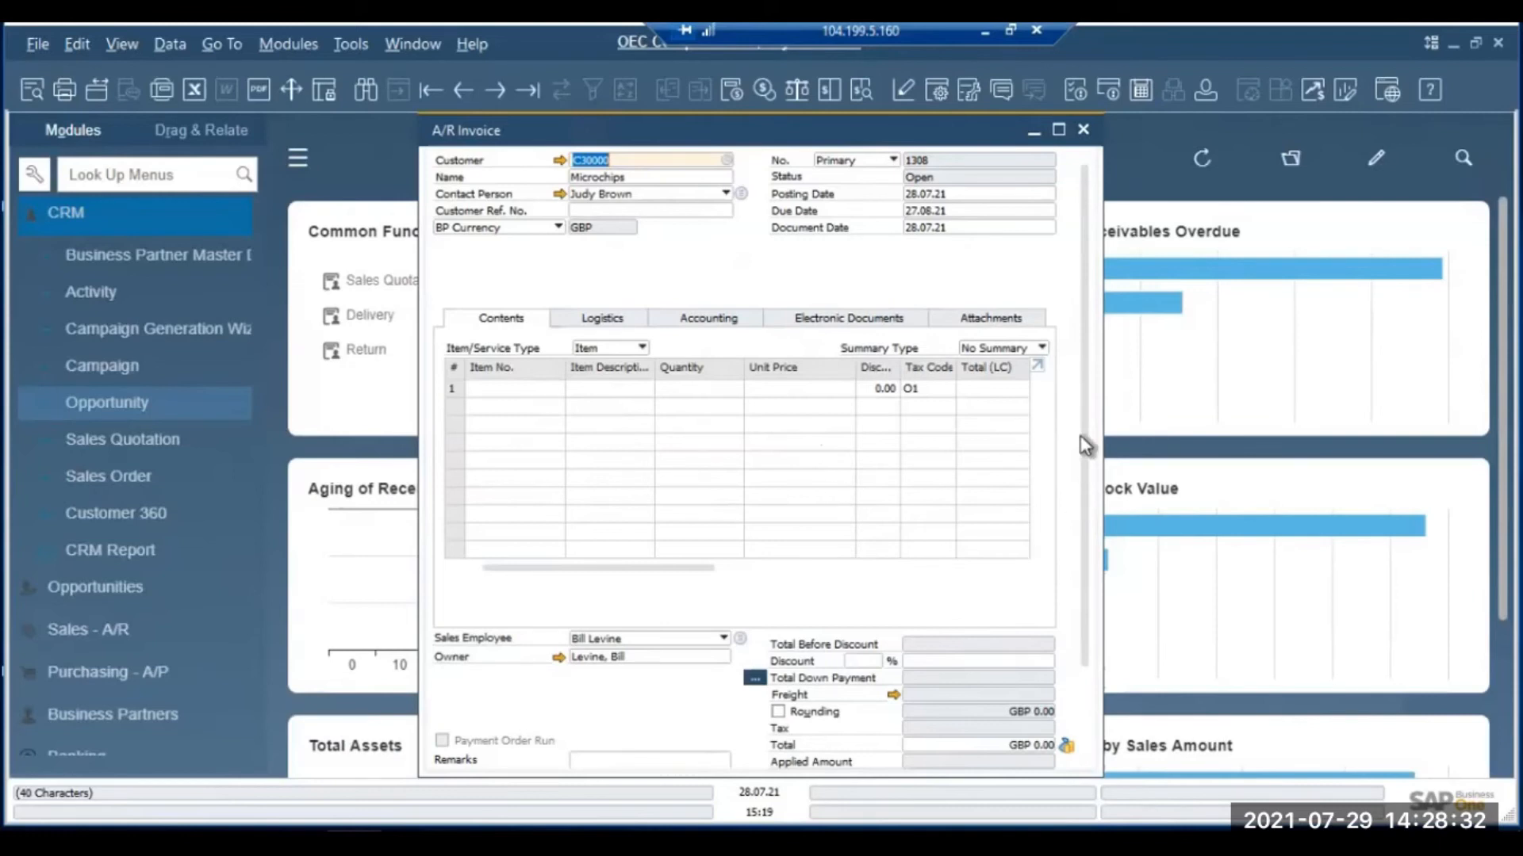
- Copy the Microchips delivery dated 28.07.21 into the invoice using the Draw all Data (Freight and Withholding Tax) option
scroll(1023, 683, down, 2)
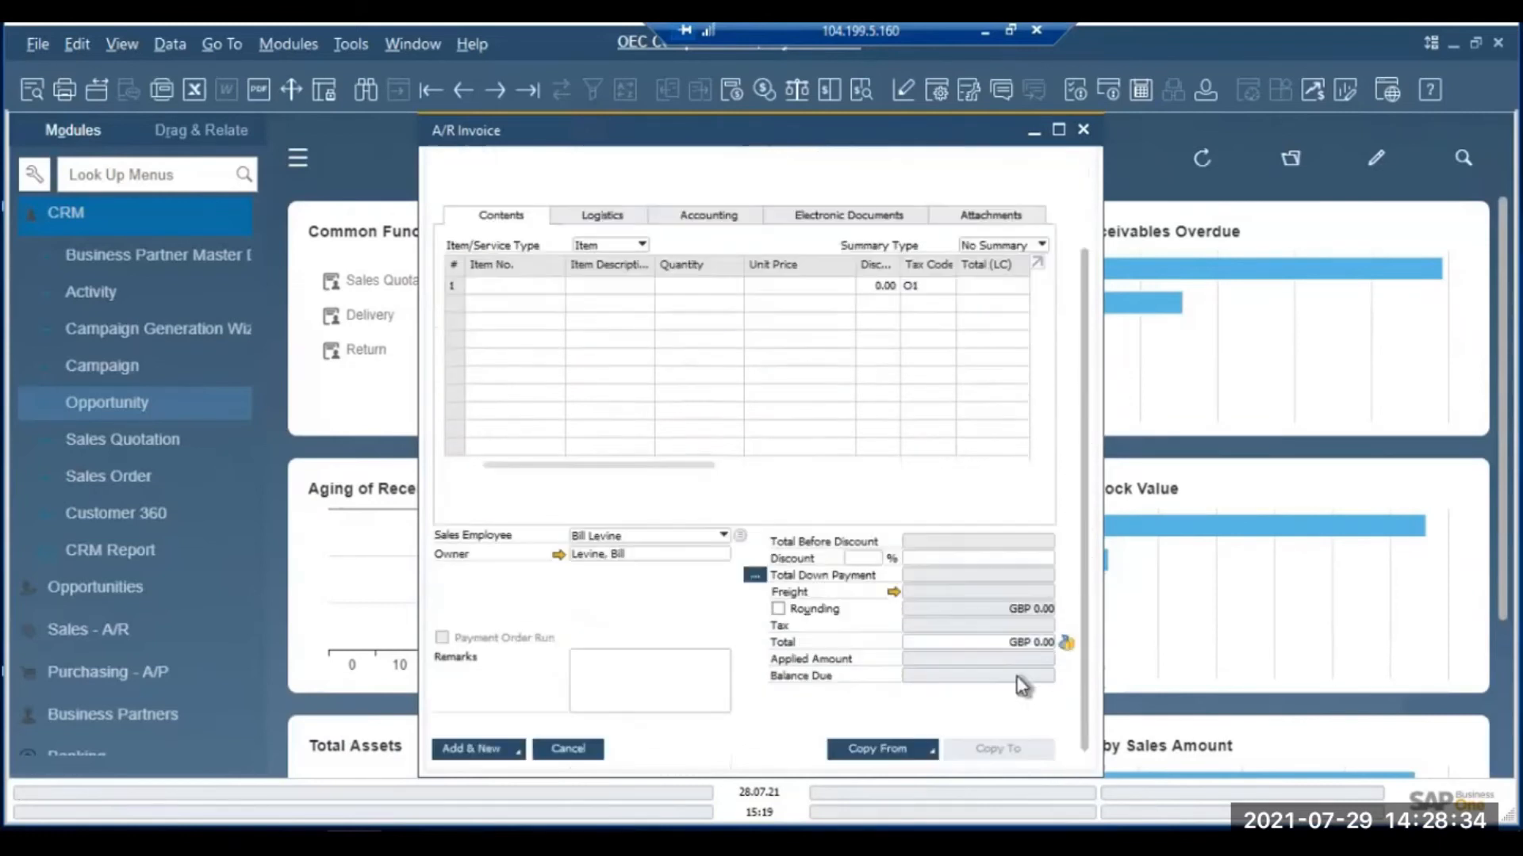
click(924, 750)
click(877, 711)
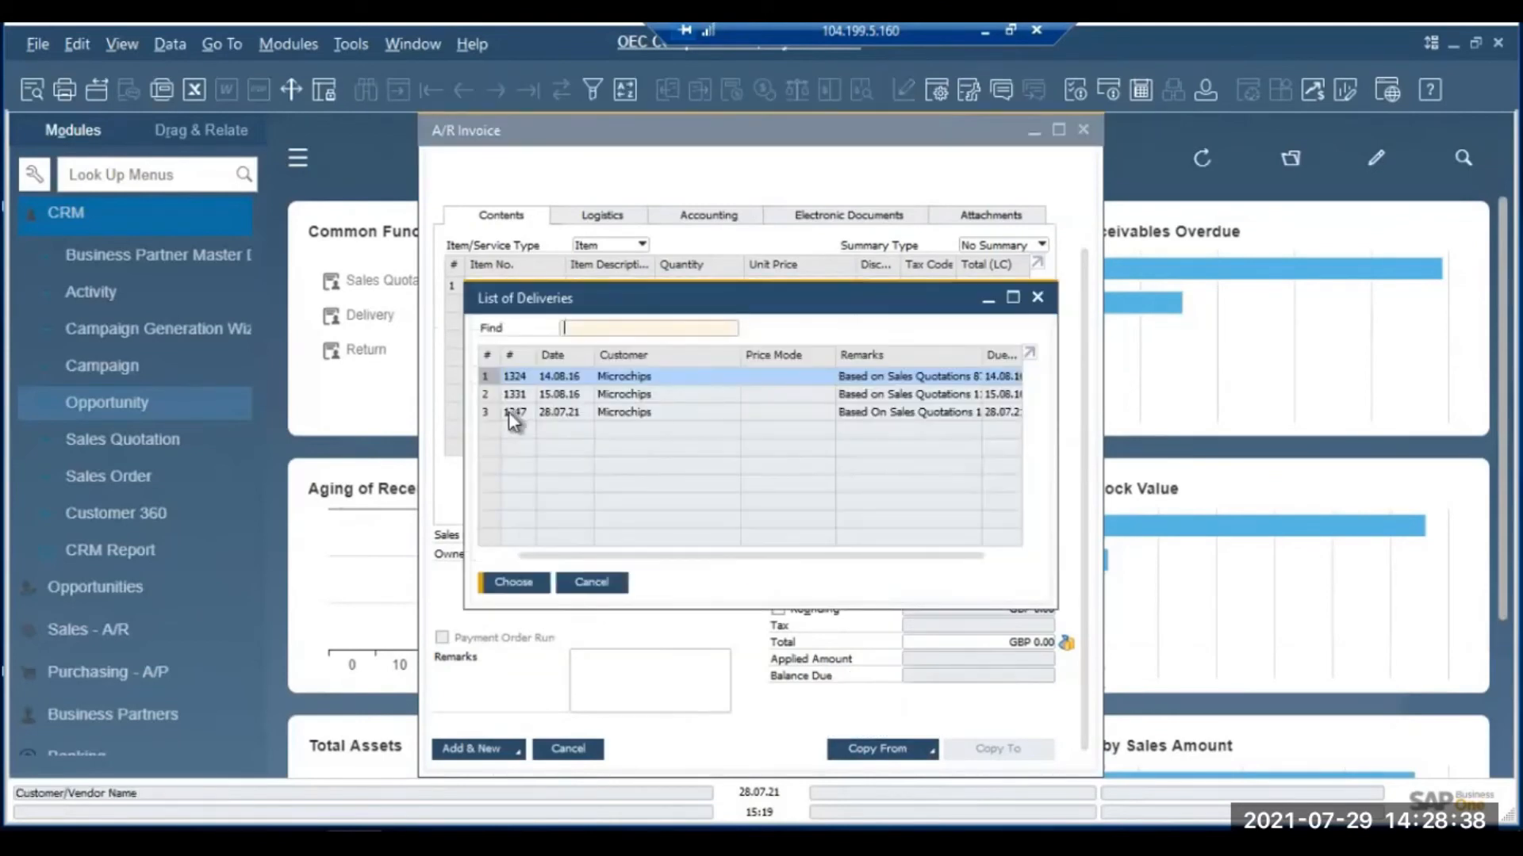
click(507, 412)
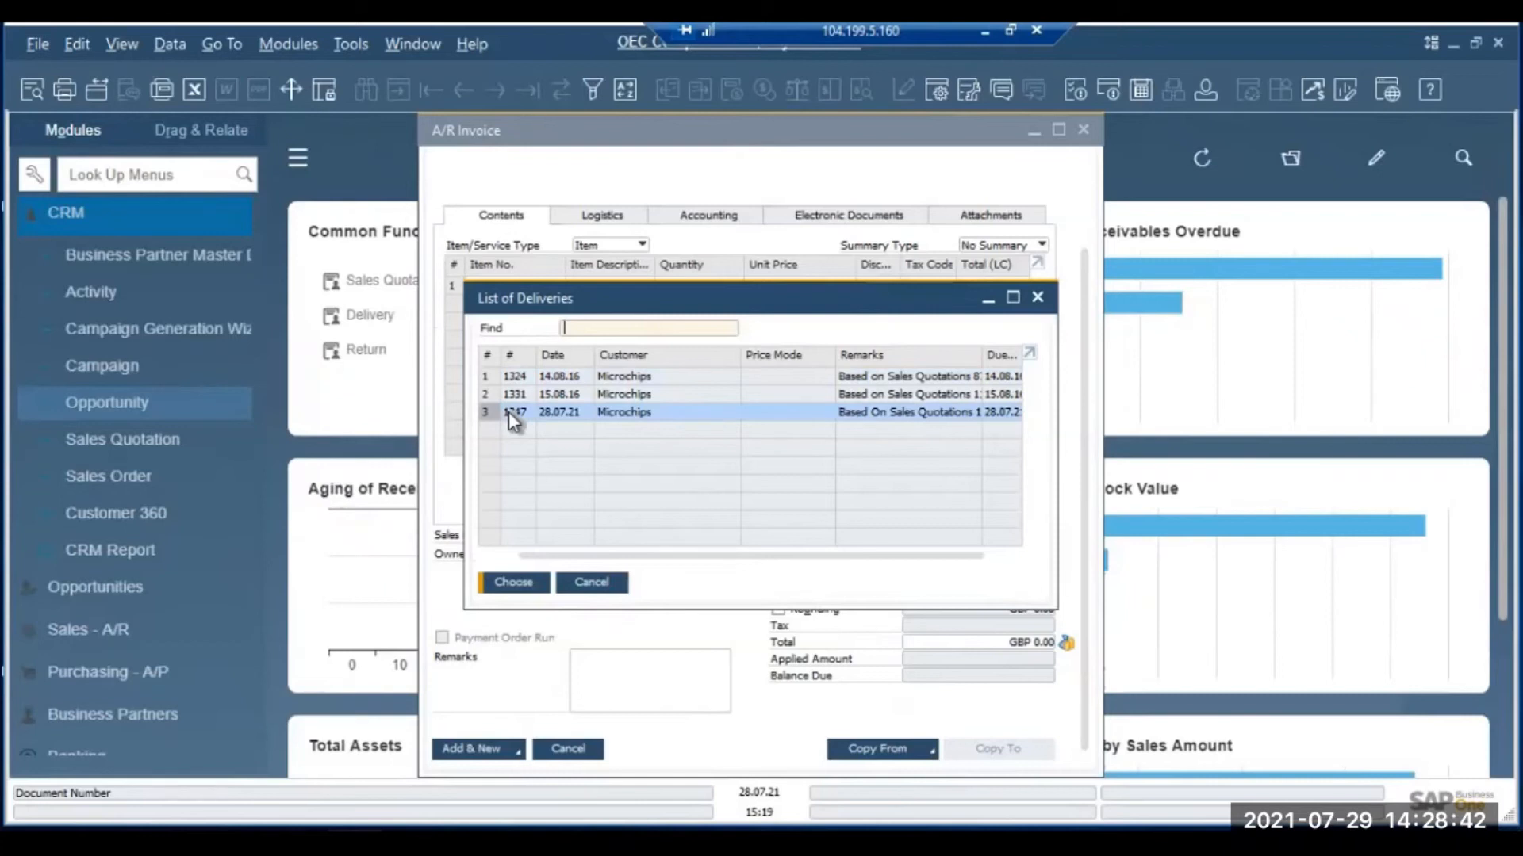
click(529, 584)
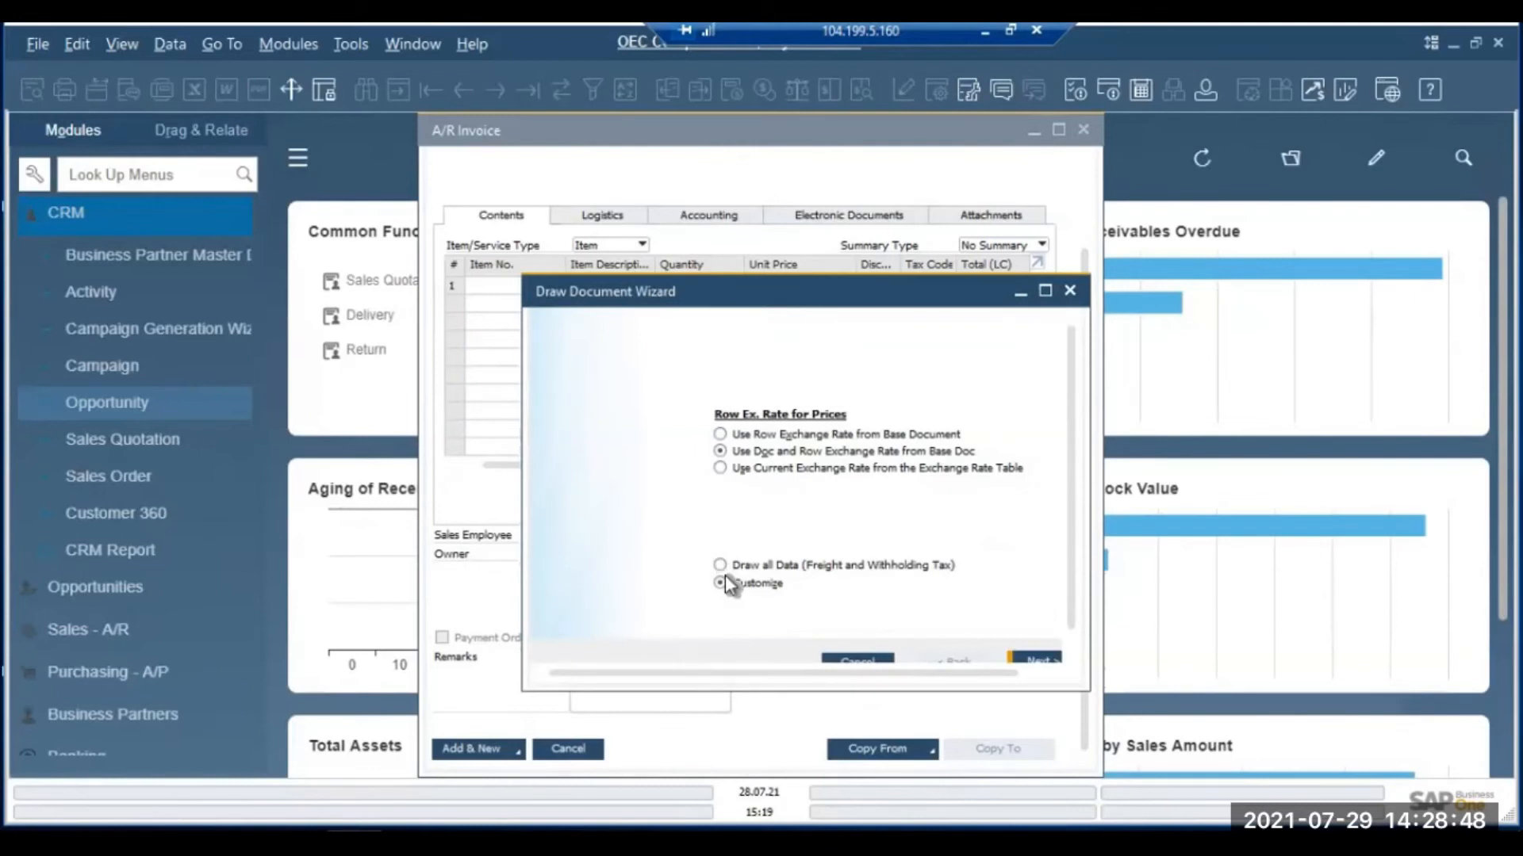
click(721, 565)
click(1034, 660)
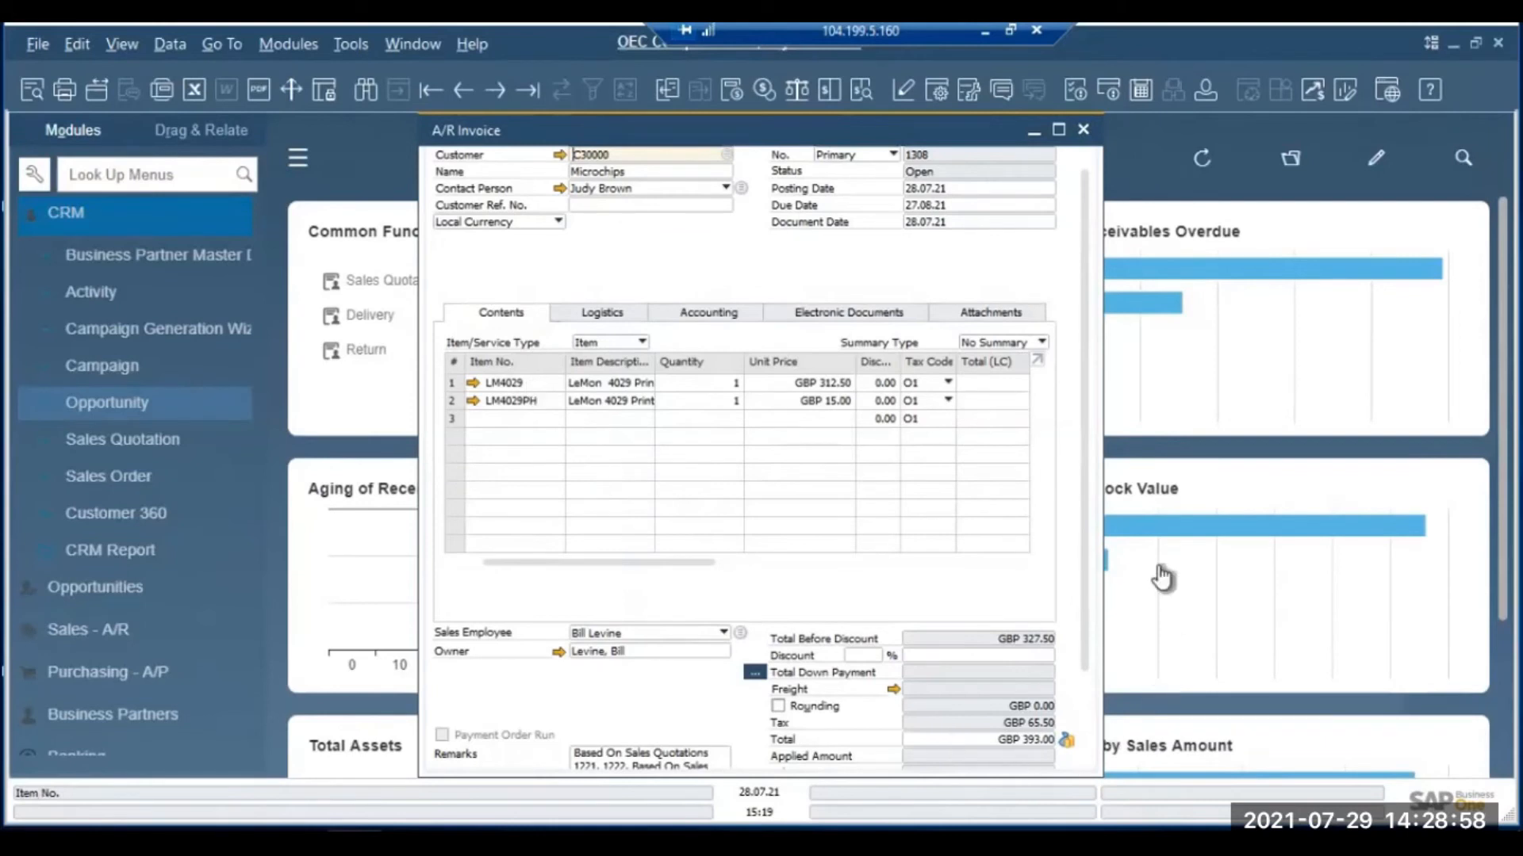
- Open the invoice's payment means and enter a check payment with check number 123456 and an amount of GBP 393.00
scroll(1030, 556, down, 3)
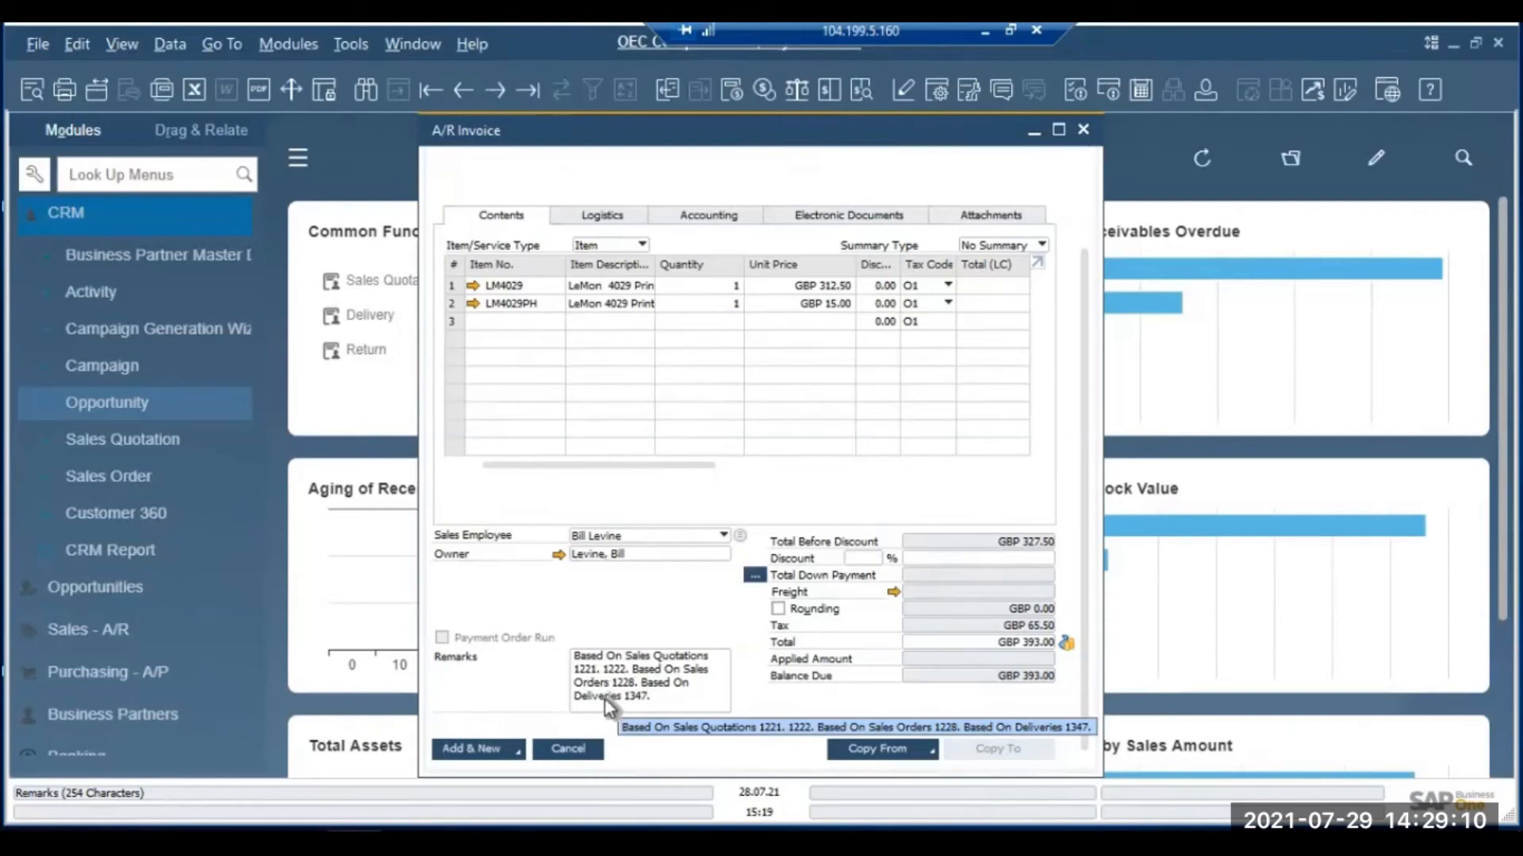
click(1065, 647)
click(252, 379)
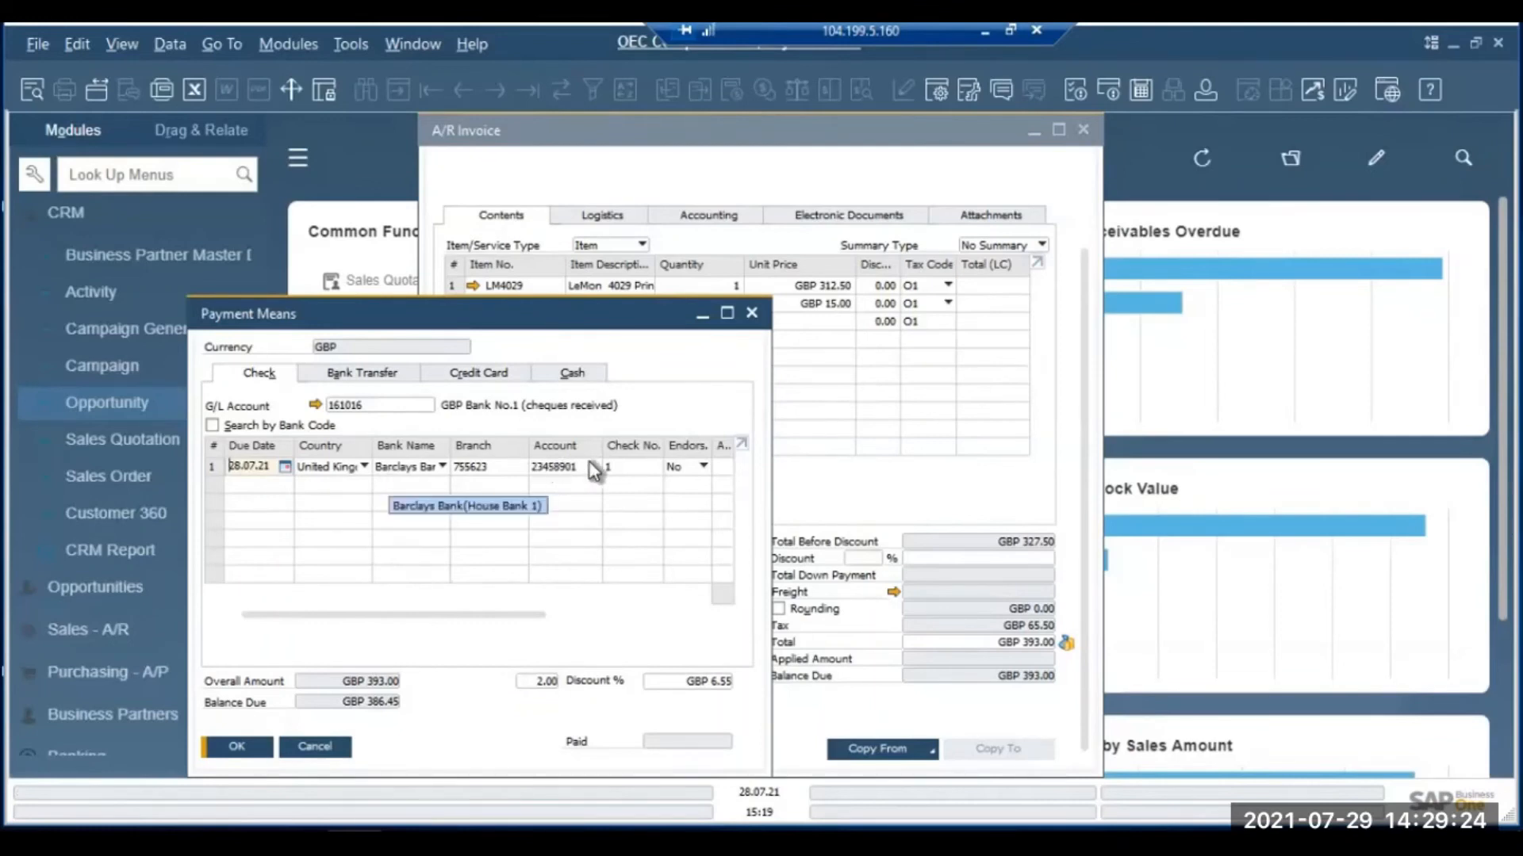
click(615, 464)
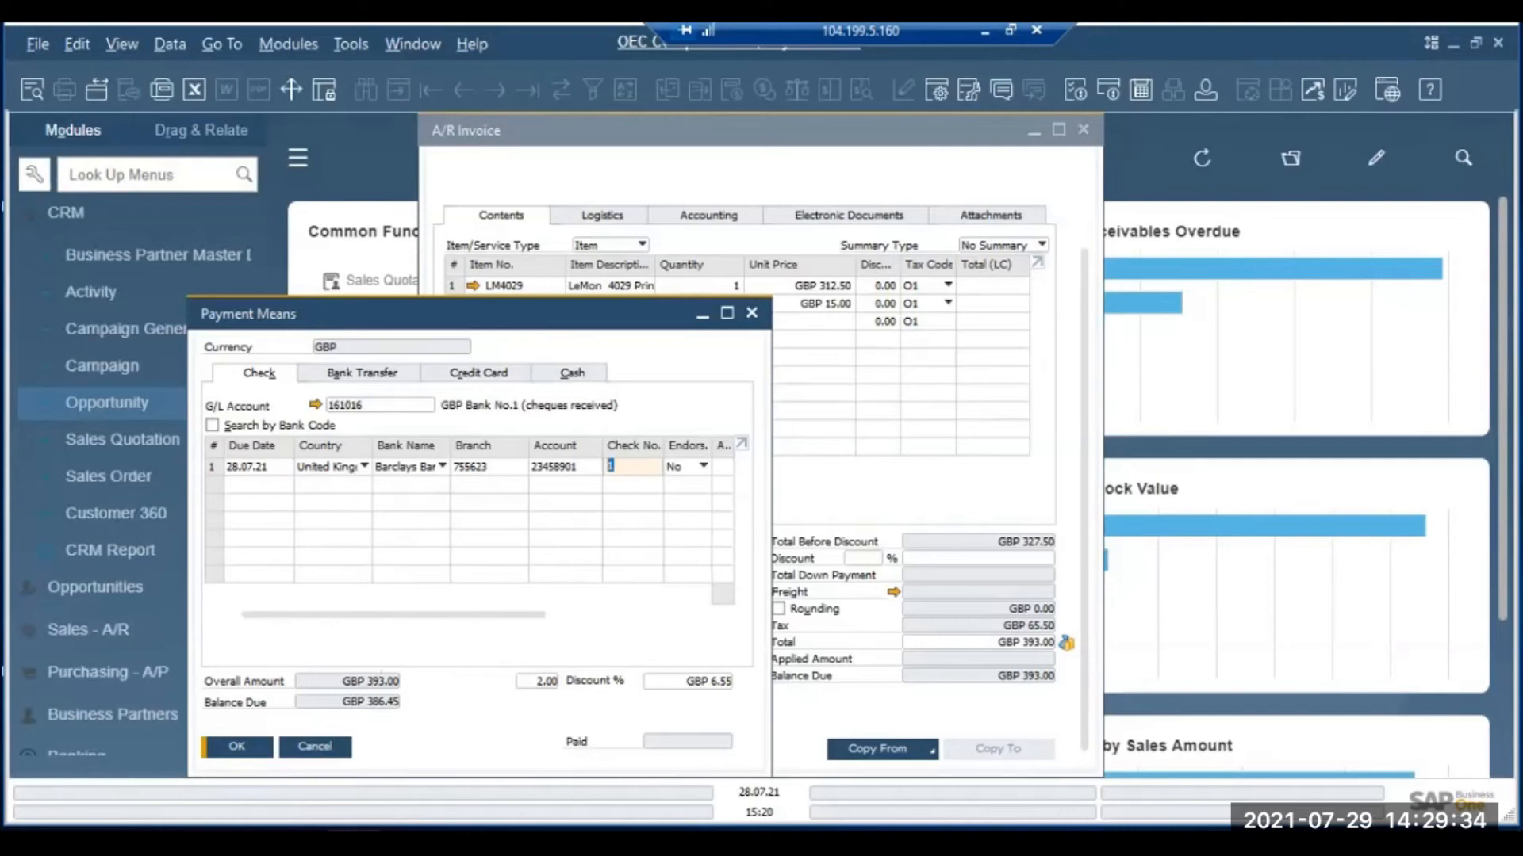
text(23456)
drag(510, 618, 619, 618)
click(568, 466)
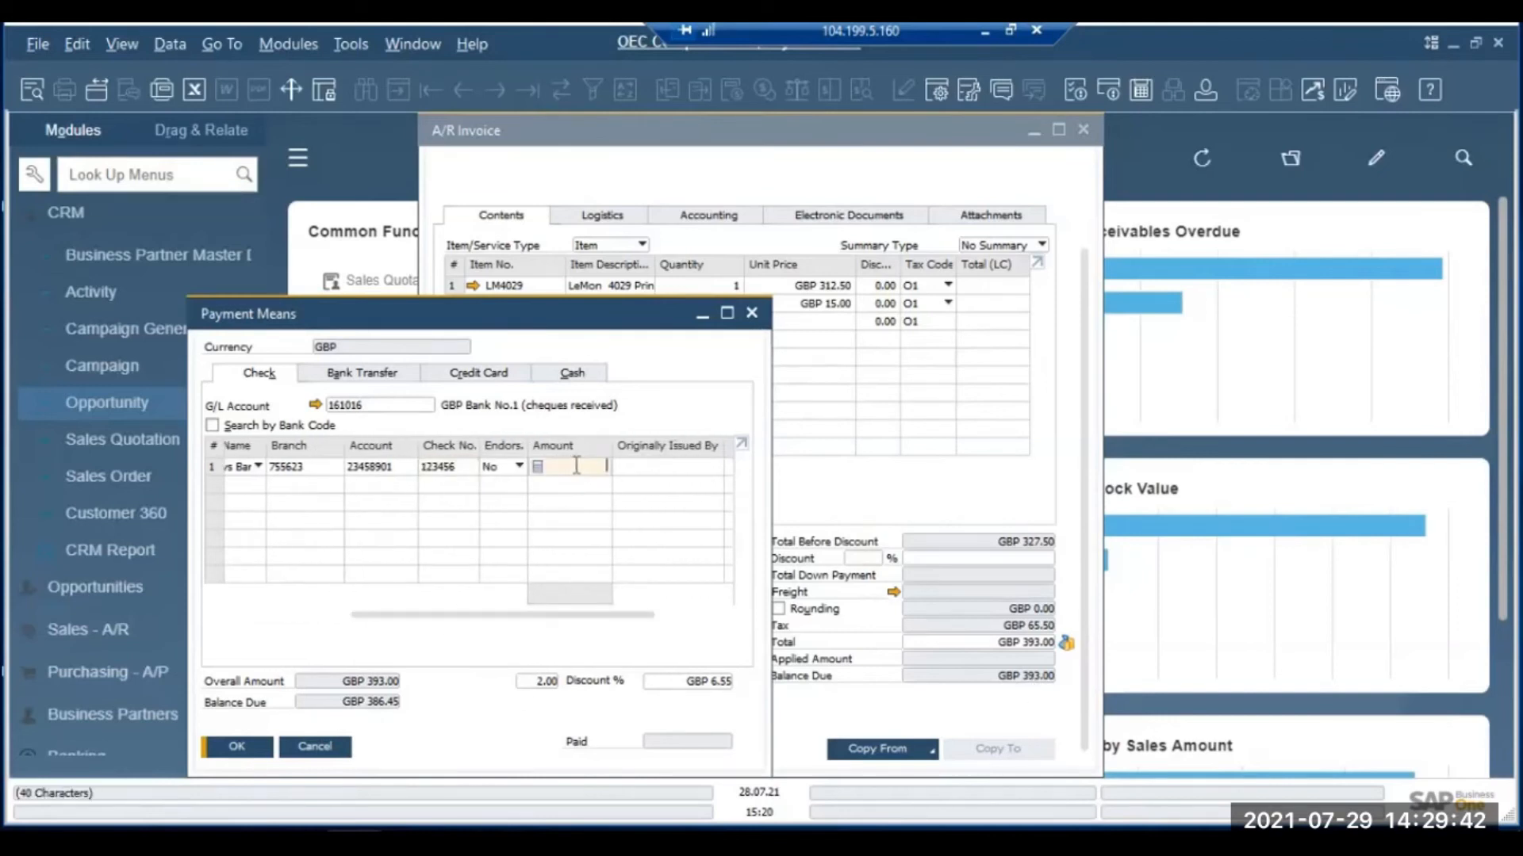
text(3933)
- Set the payment discount to 0 percent and confirm the payment means
click(549, 679)
text(0)
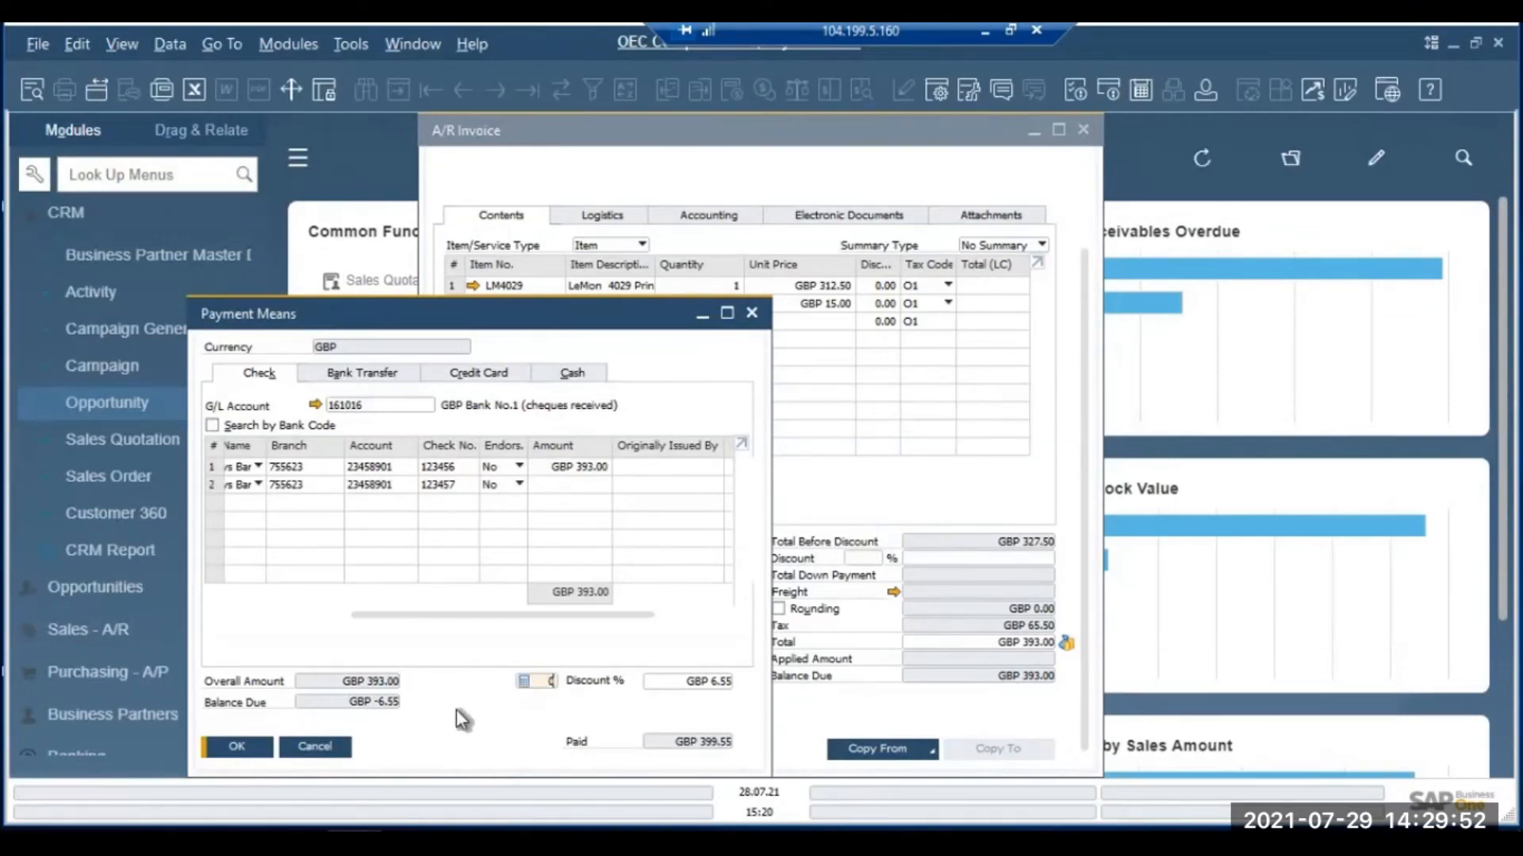
click(682, 681)
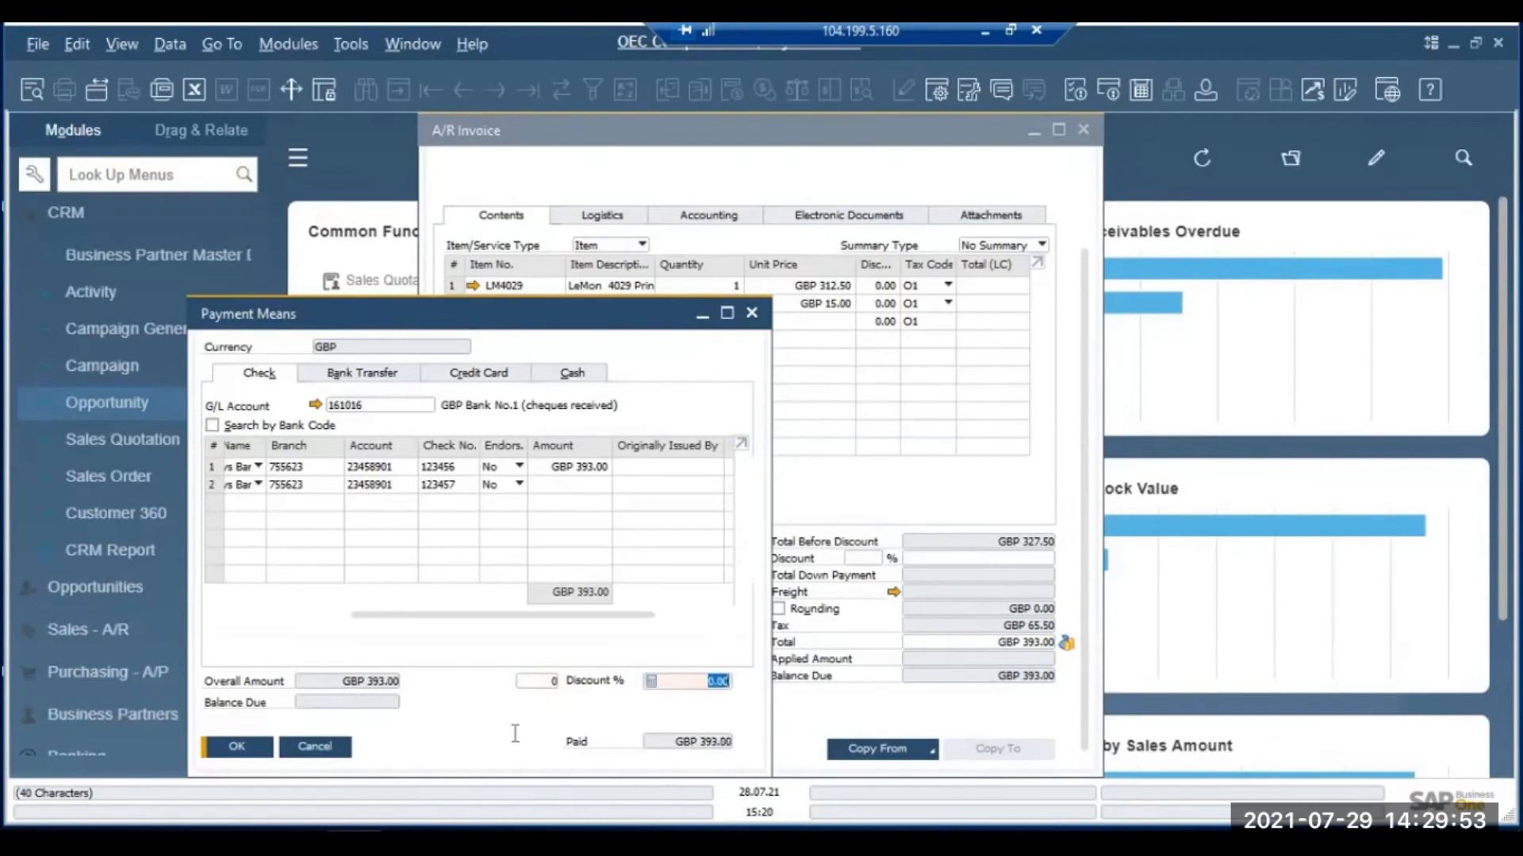
click(238, 747)
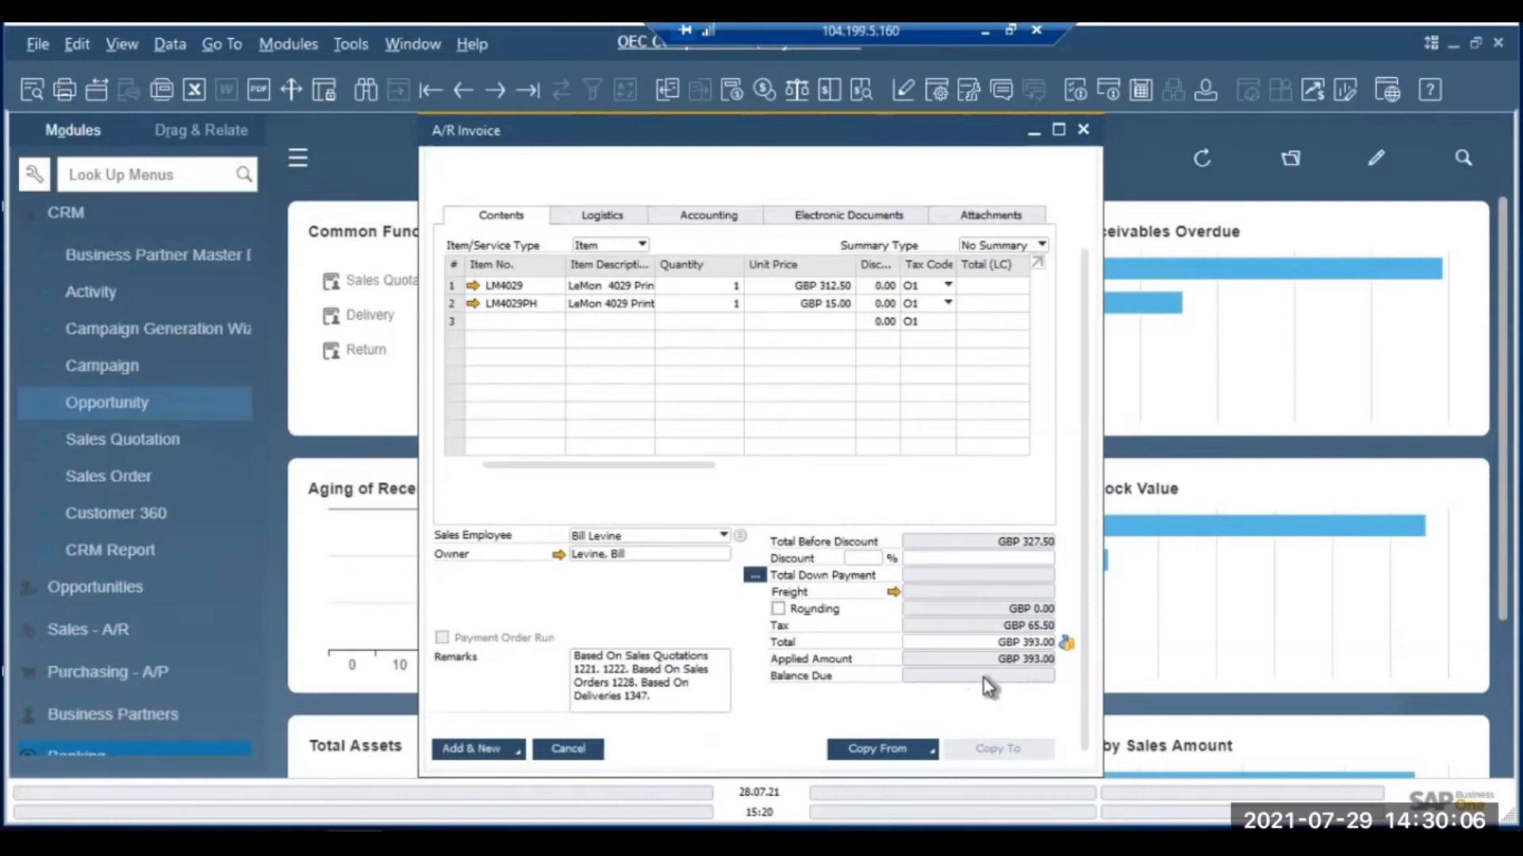
- Save the A/R invoice with the Add & Close option, accepting that it cannot be changed after adding
click(514, 753)
click(491, 731)
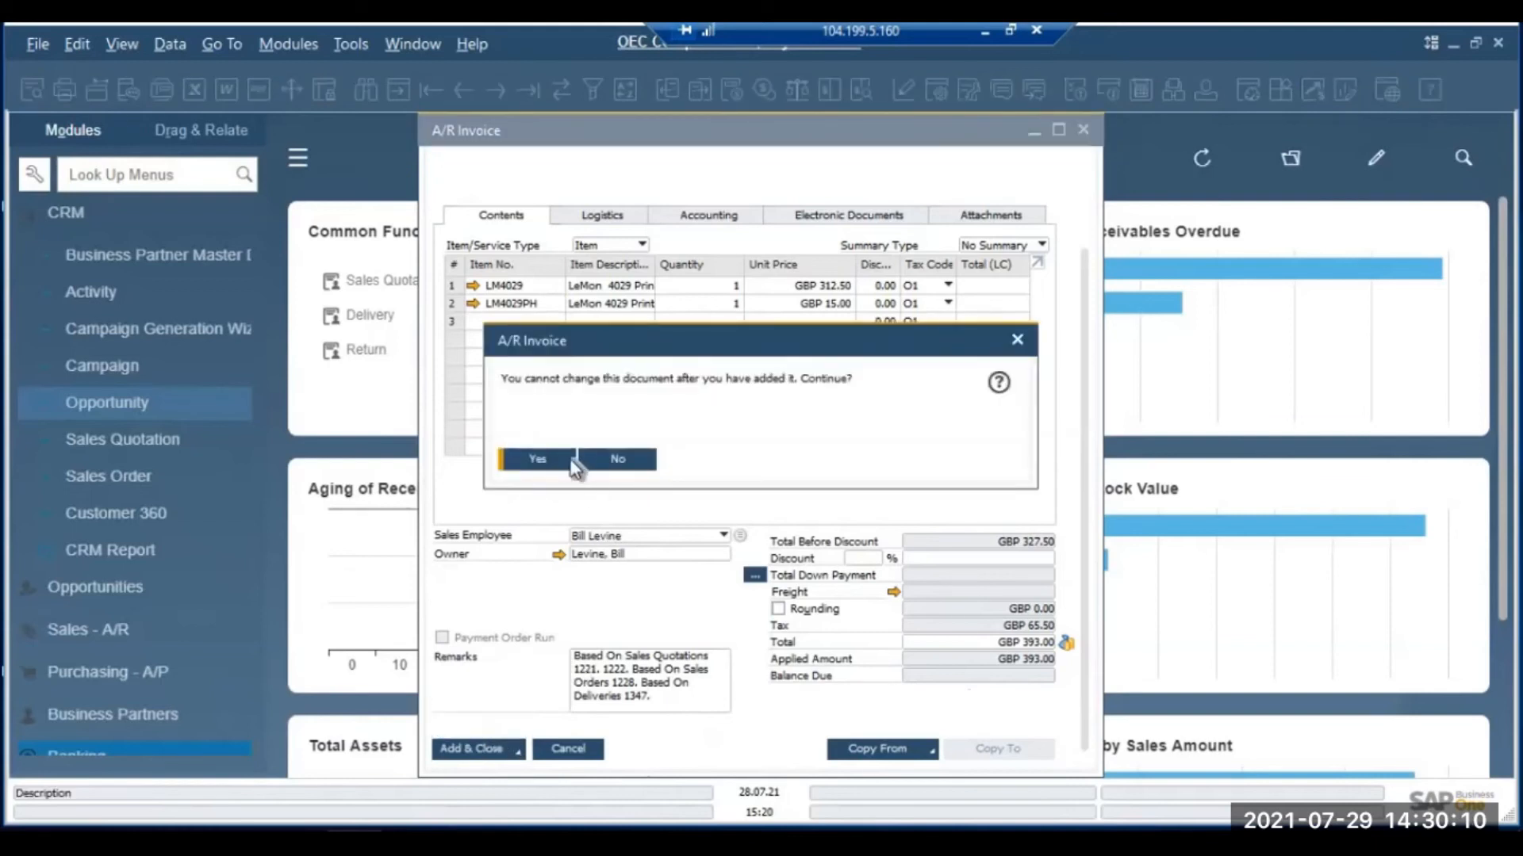
click(527, 460)
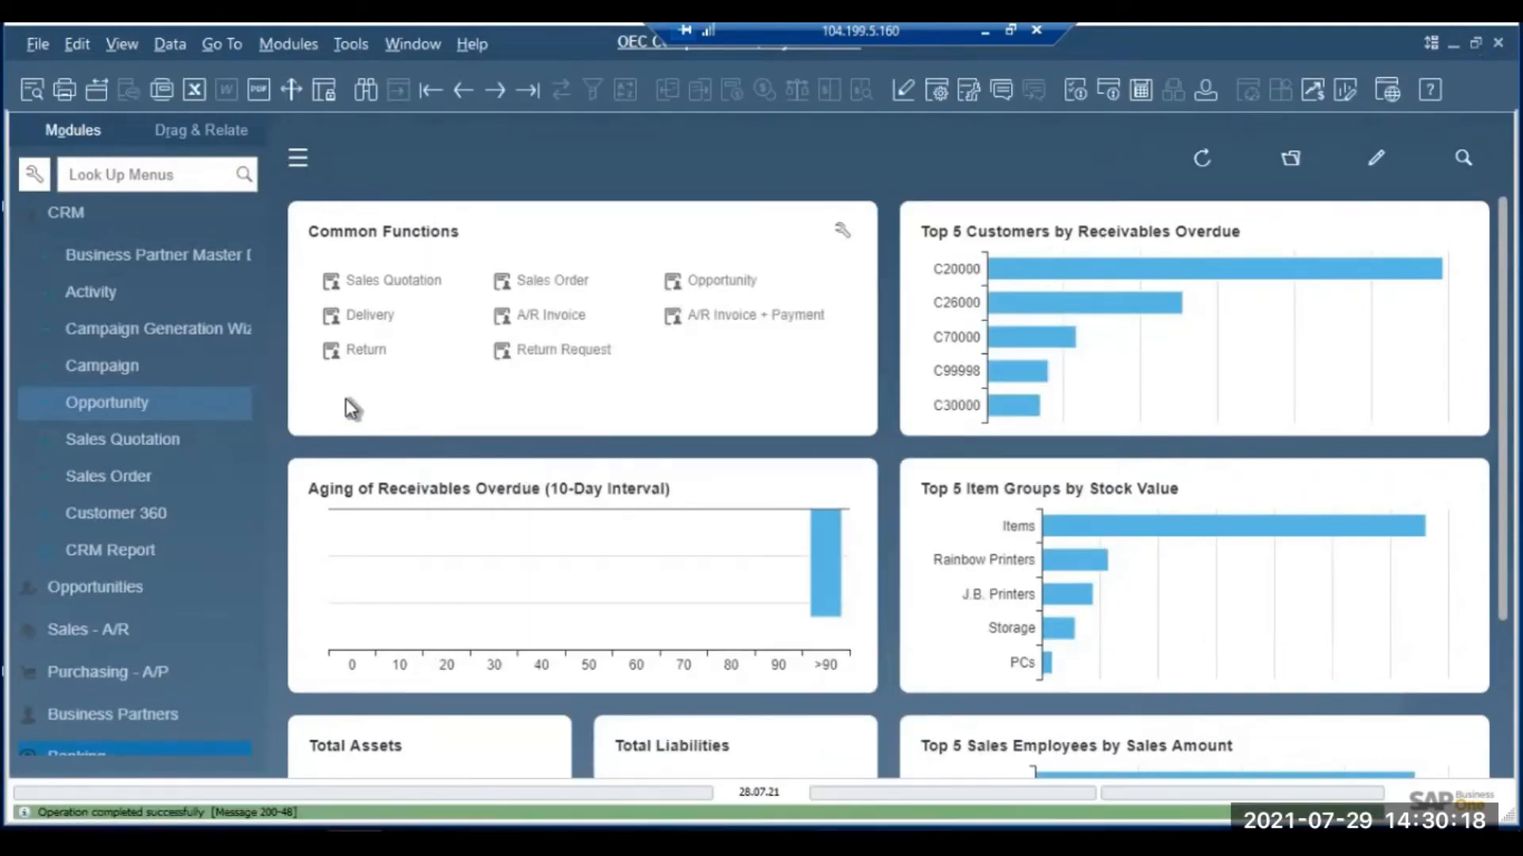
- Reopen A/R Invoice + Payment from the common functions and display the last saved Microchips invoice
click(736, 328)
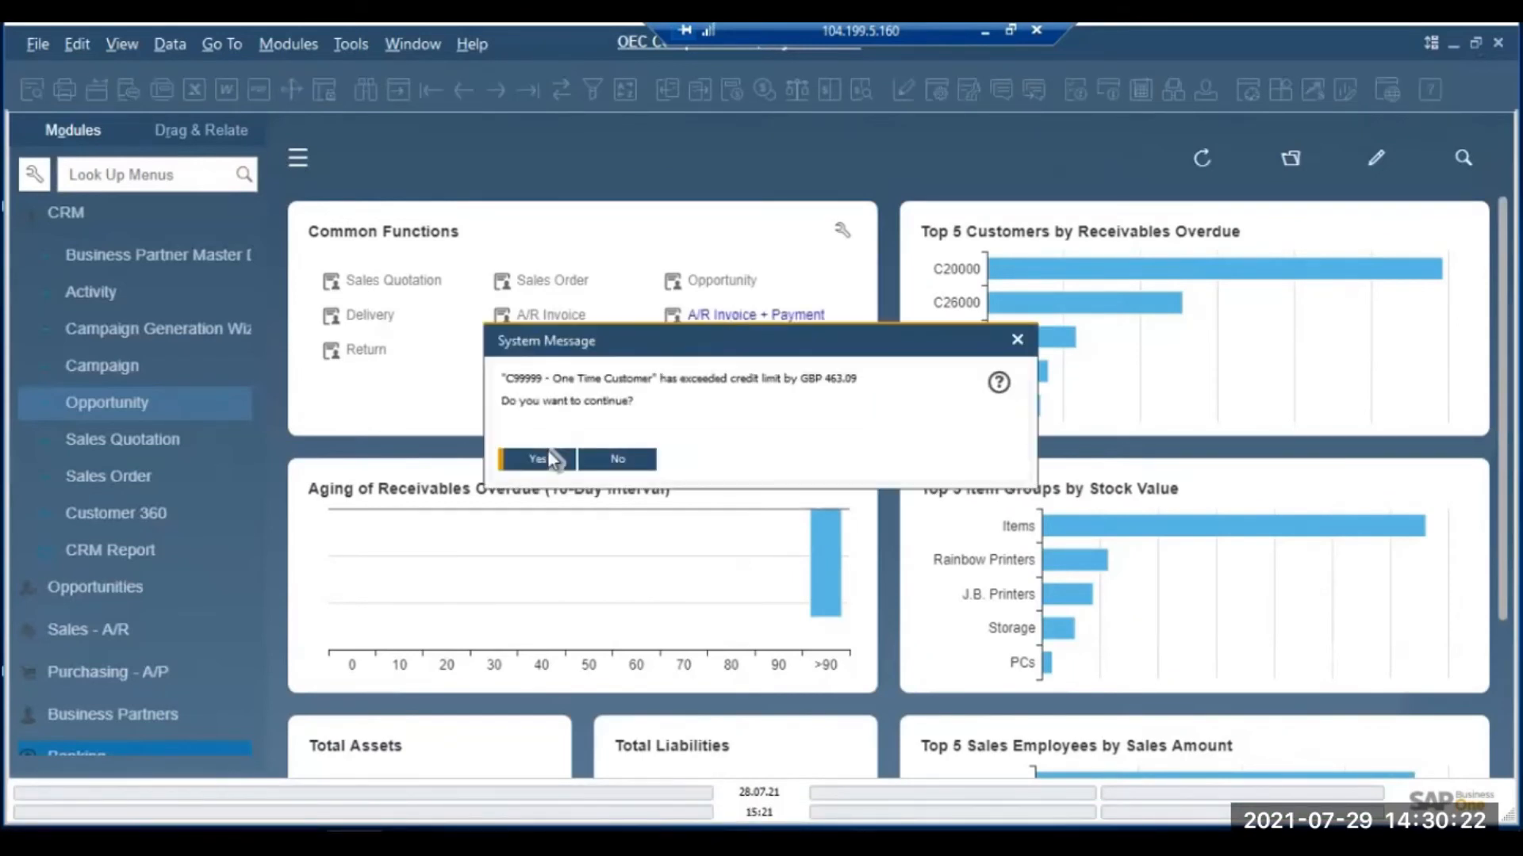
click(544, 458)
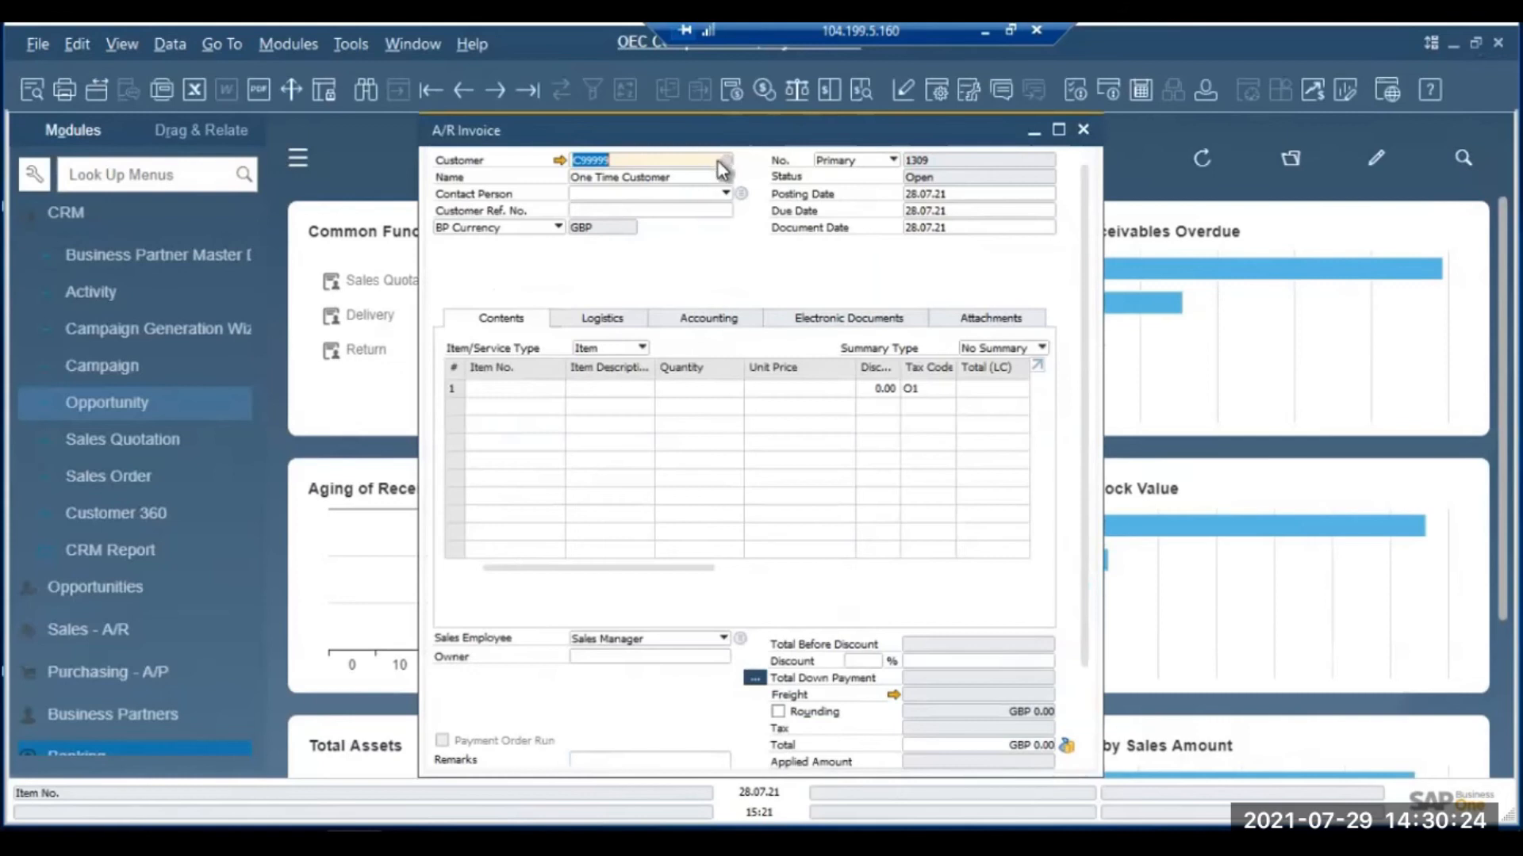
click(727, 160)
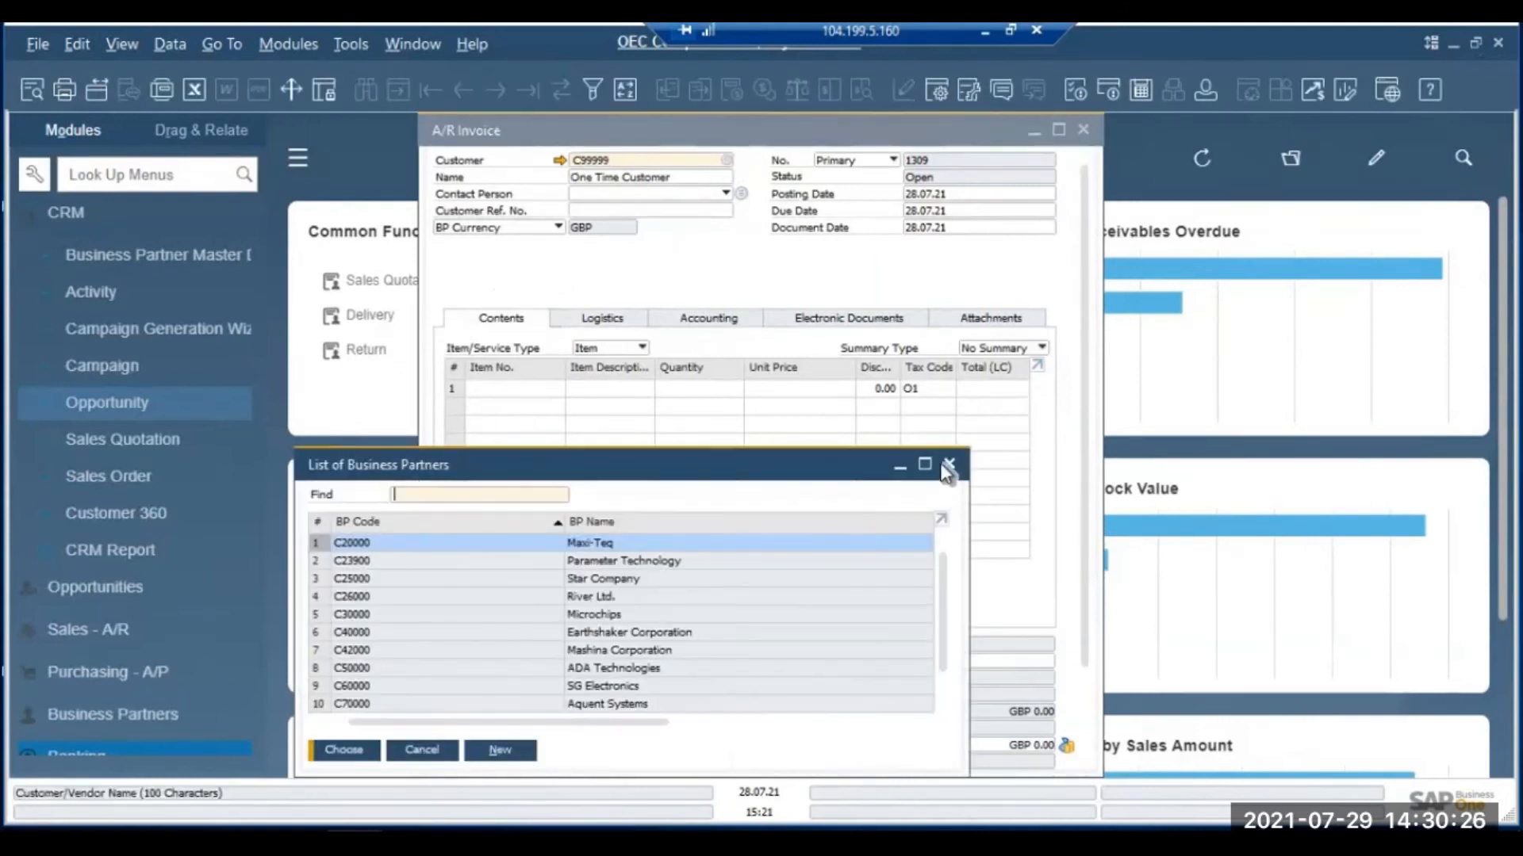
click(948, 466)
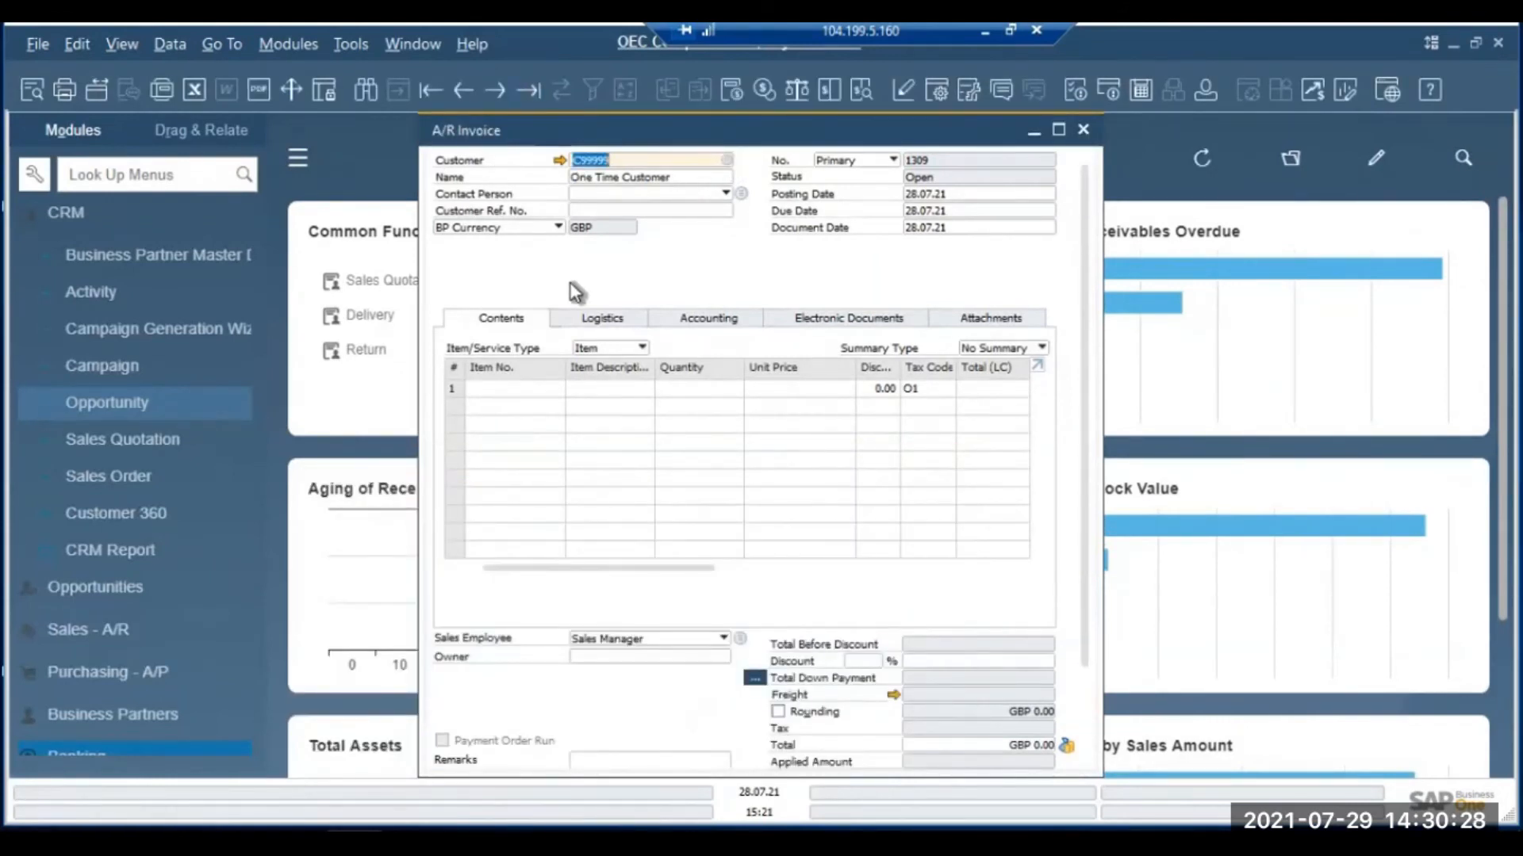
key(Page_Up)
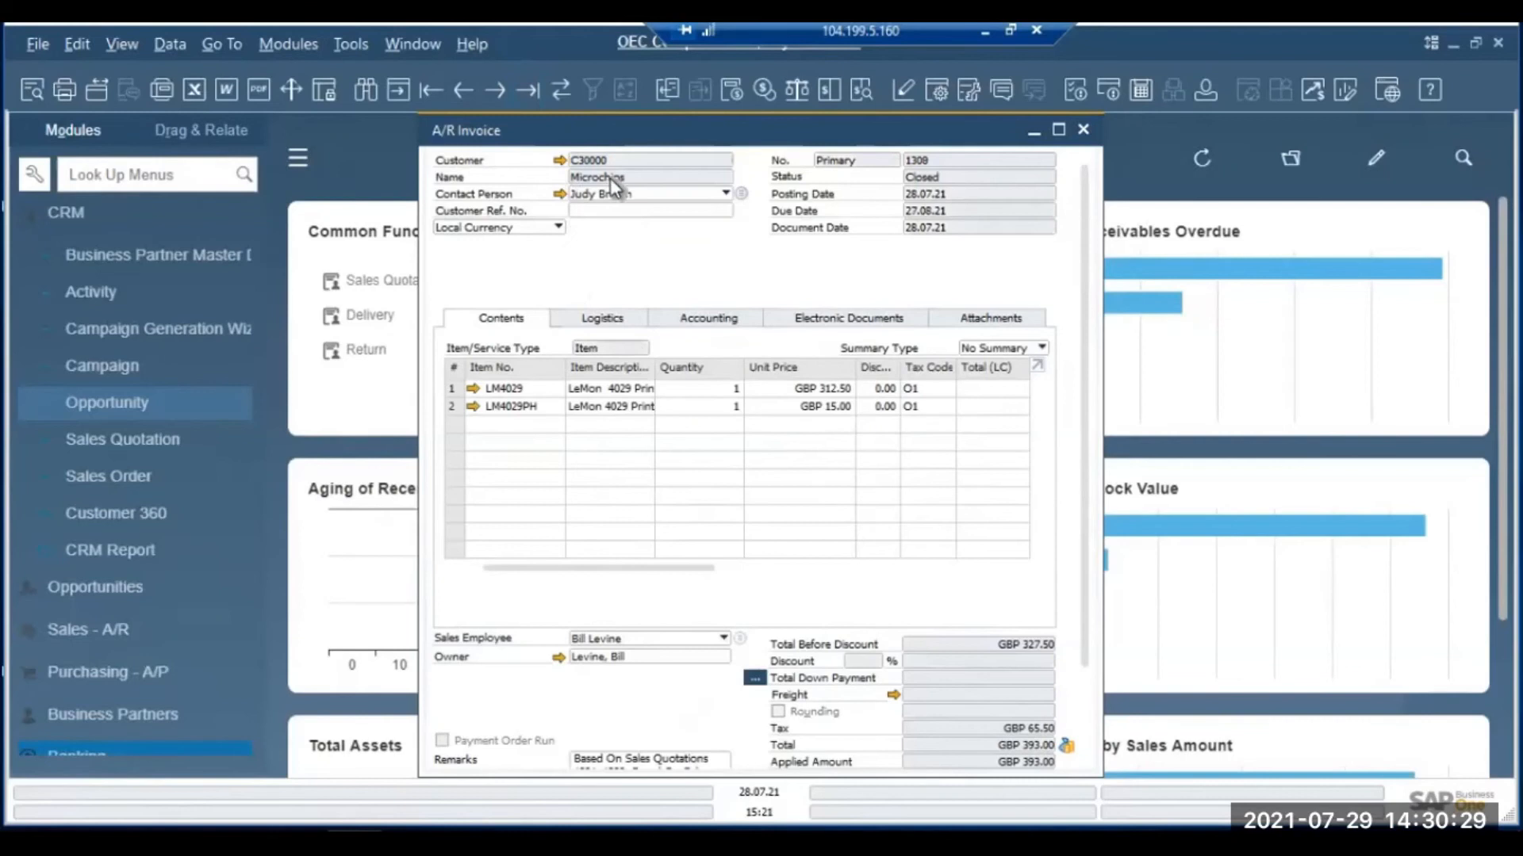
- Examine the invoice's maximized Relationship Map, tracing the linked documents, and close both the map and the invoice
right_click(629, 271)
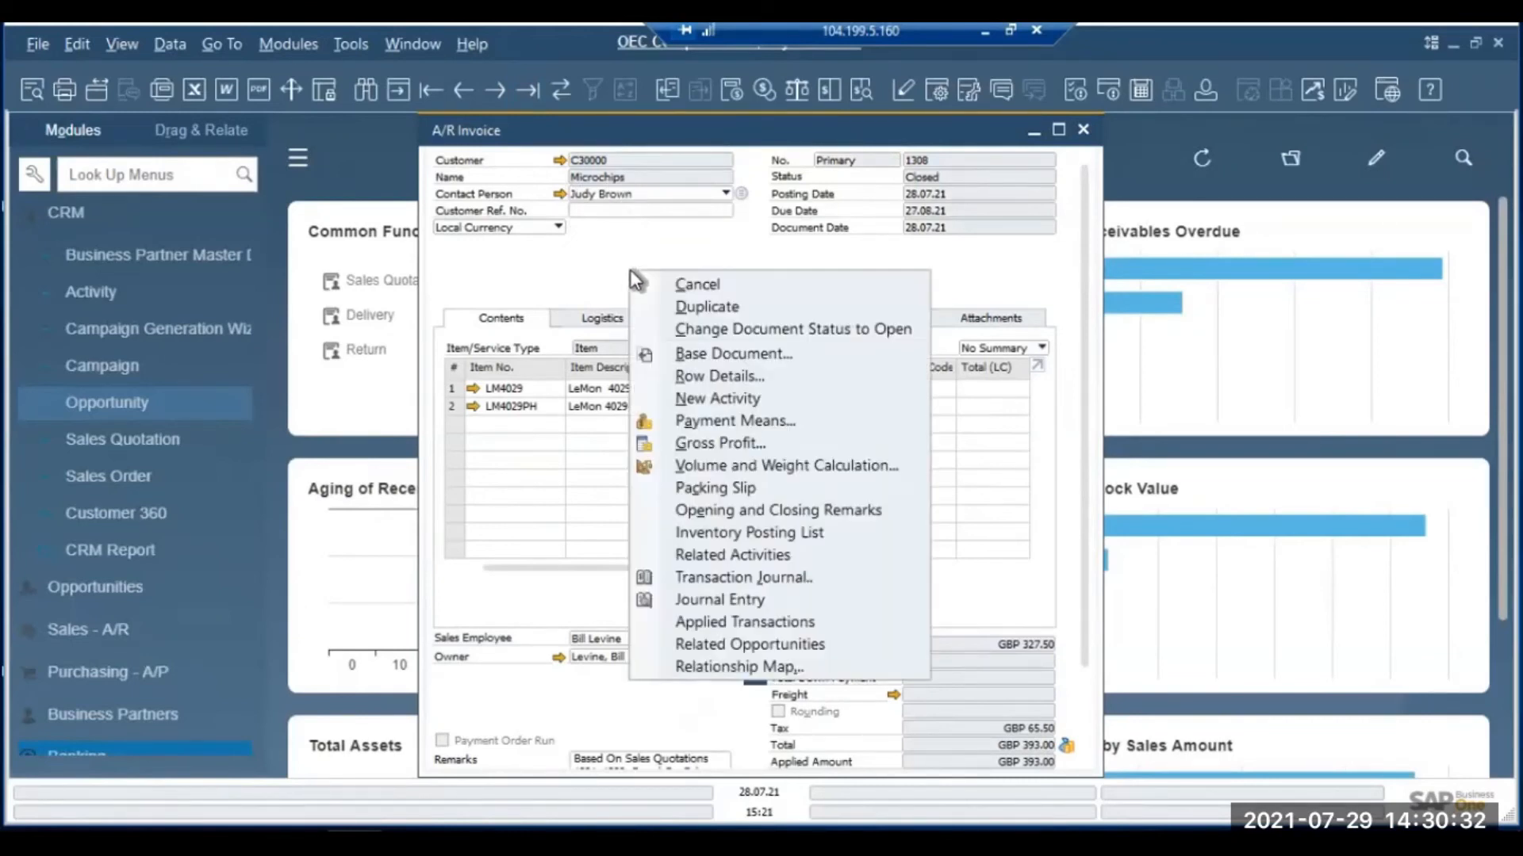
click(747, 668)
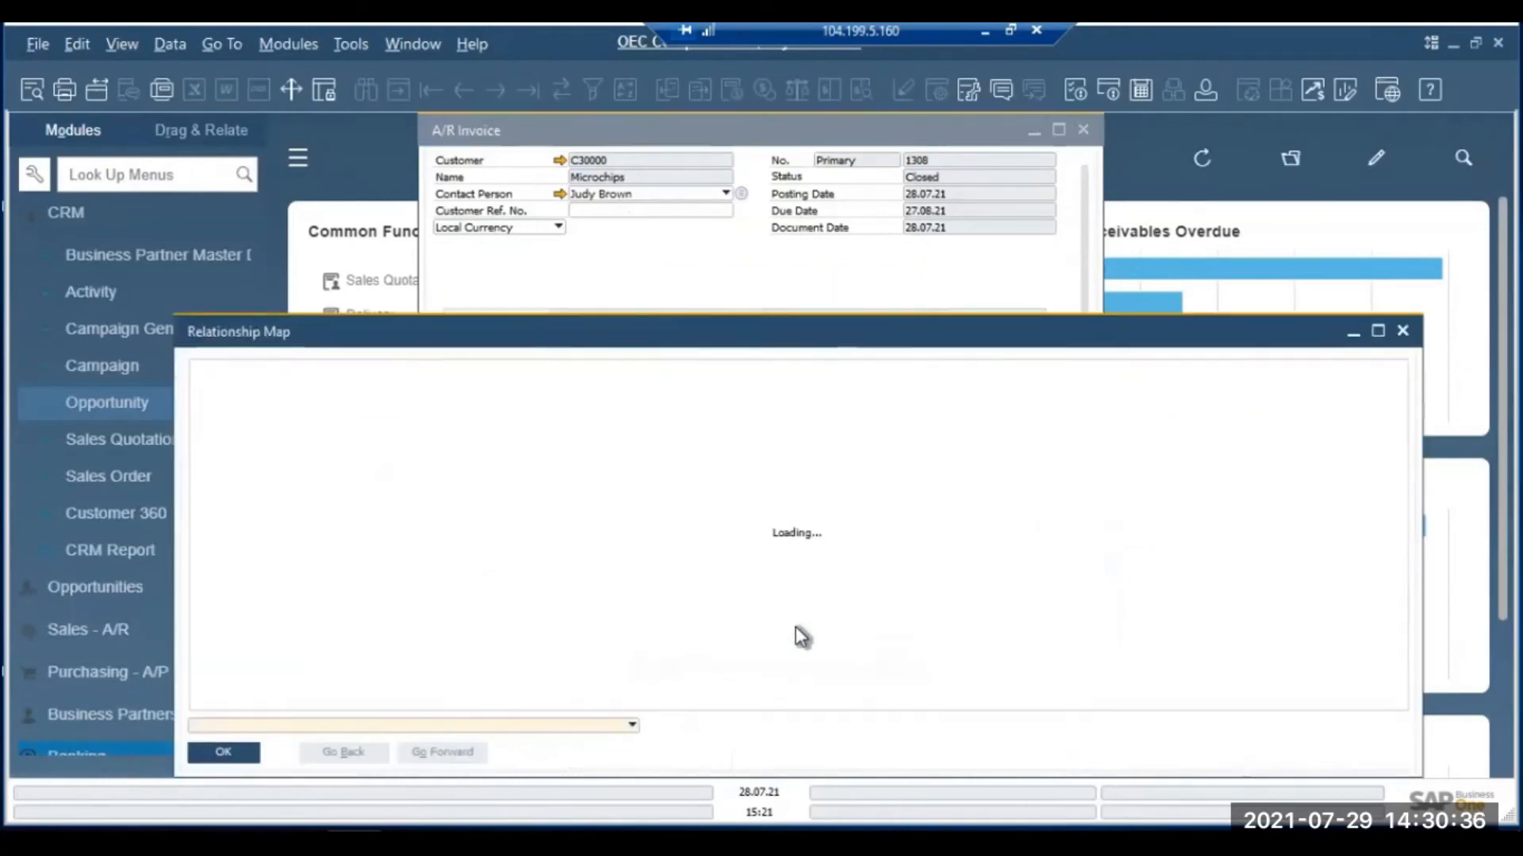
click(1377, 332)
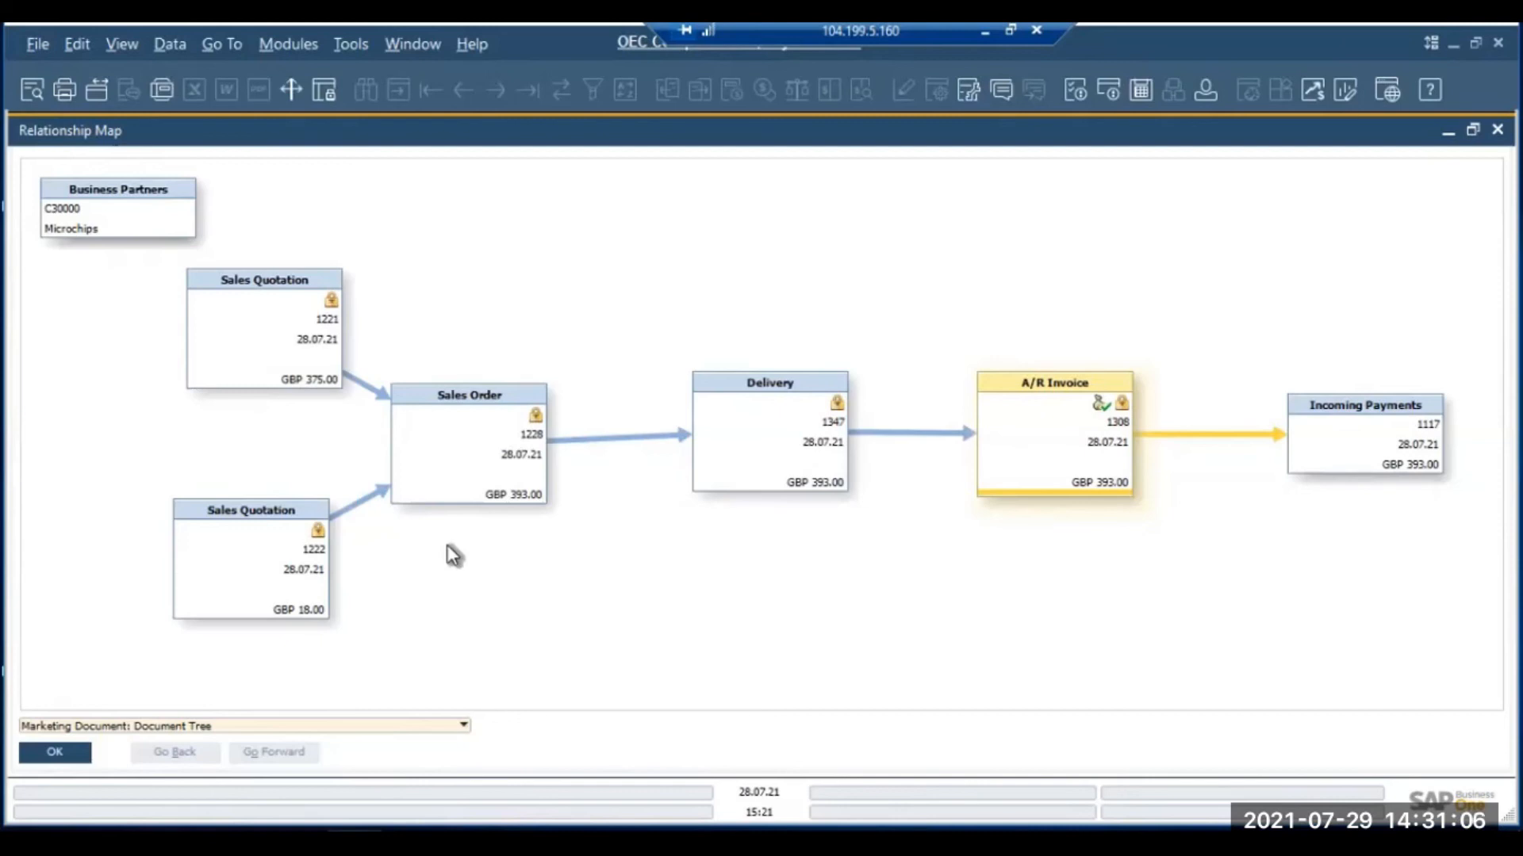
click(1498, 133)
click(1083, 131)
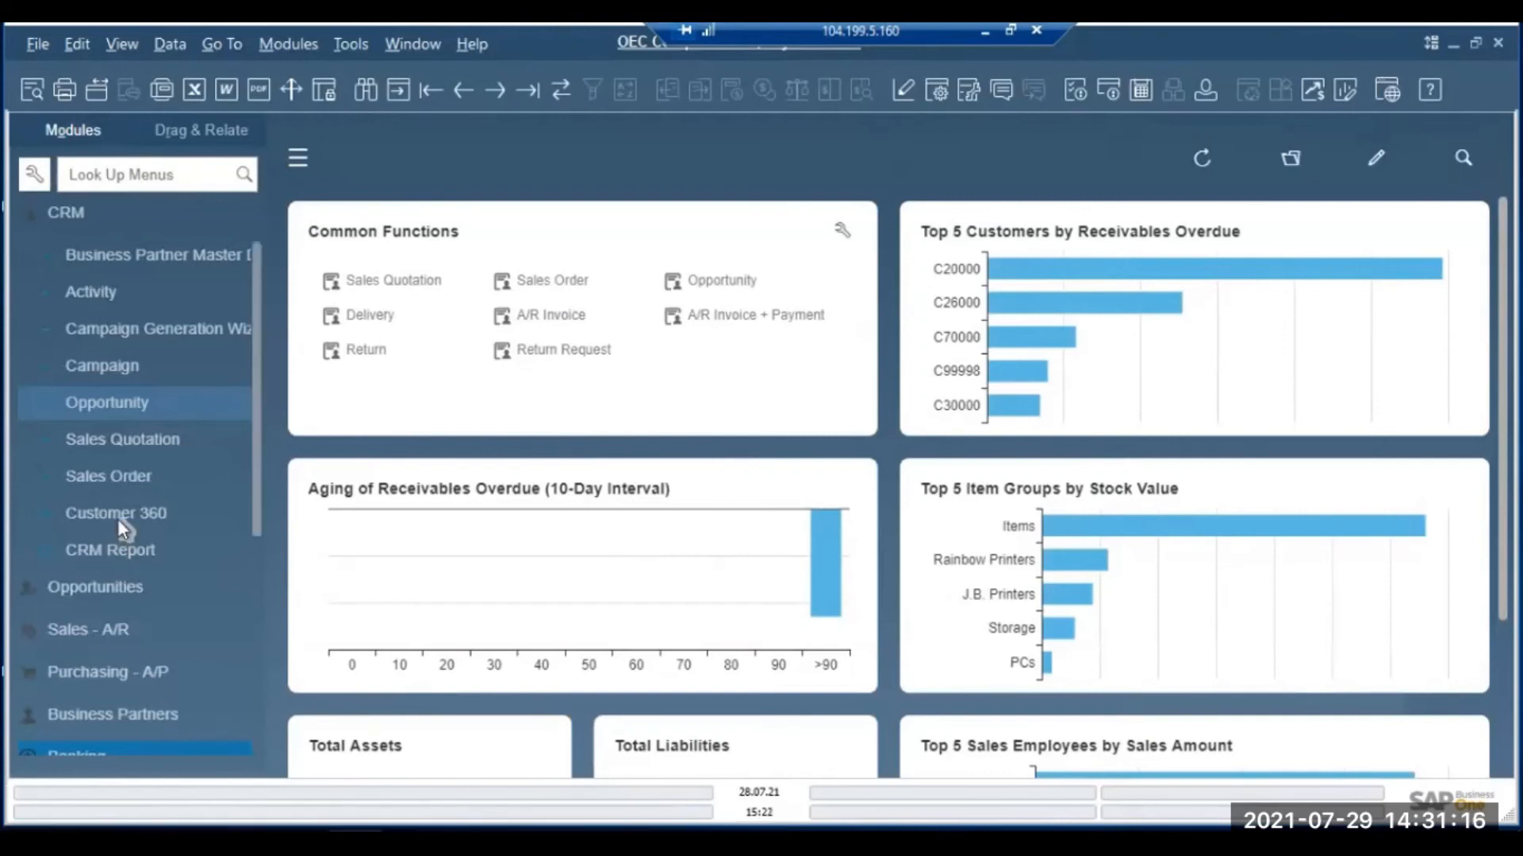
- Open Customer 360 from the CRM module, filter it by the business partner code of Microchips, and display the customer's Sales indicators
click(118, 521)
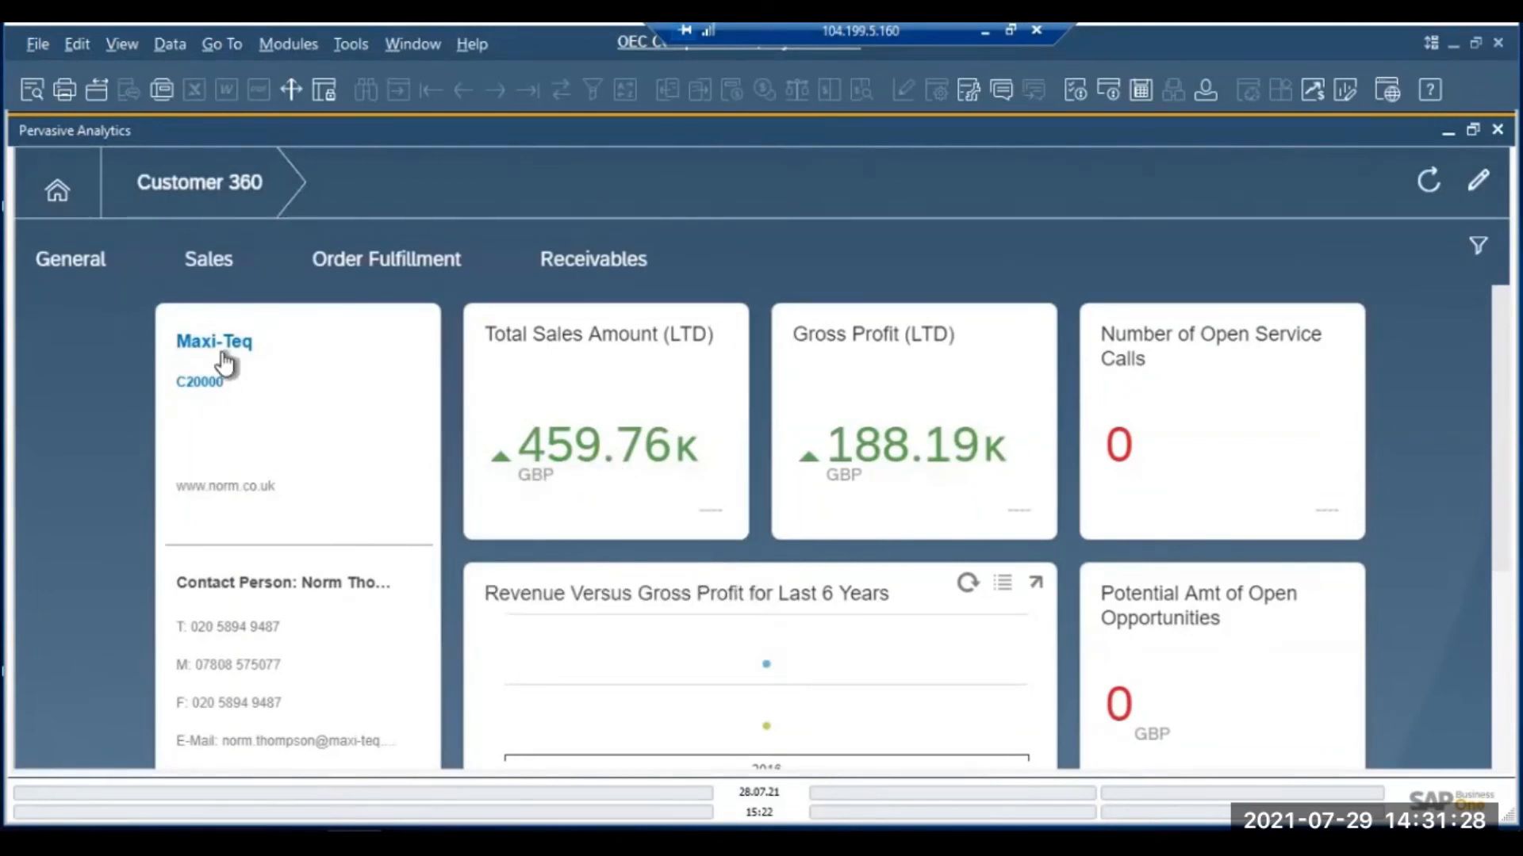
click(1476, 252)
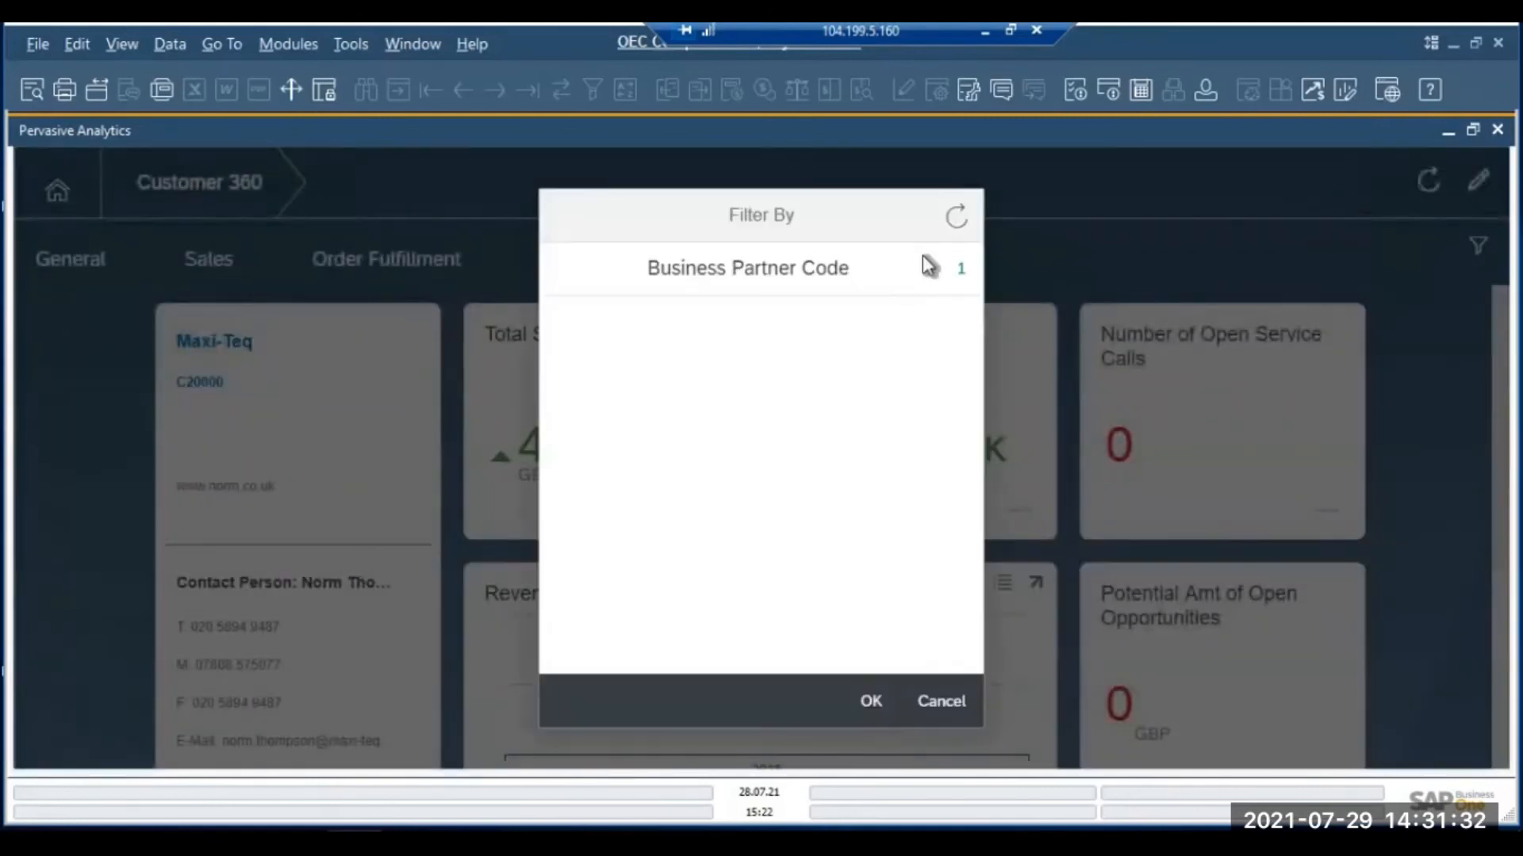
click(904, 284)
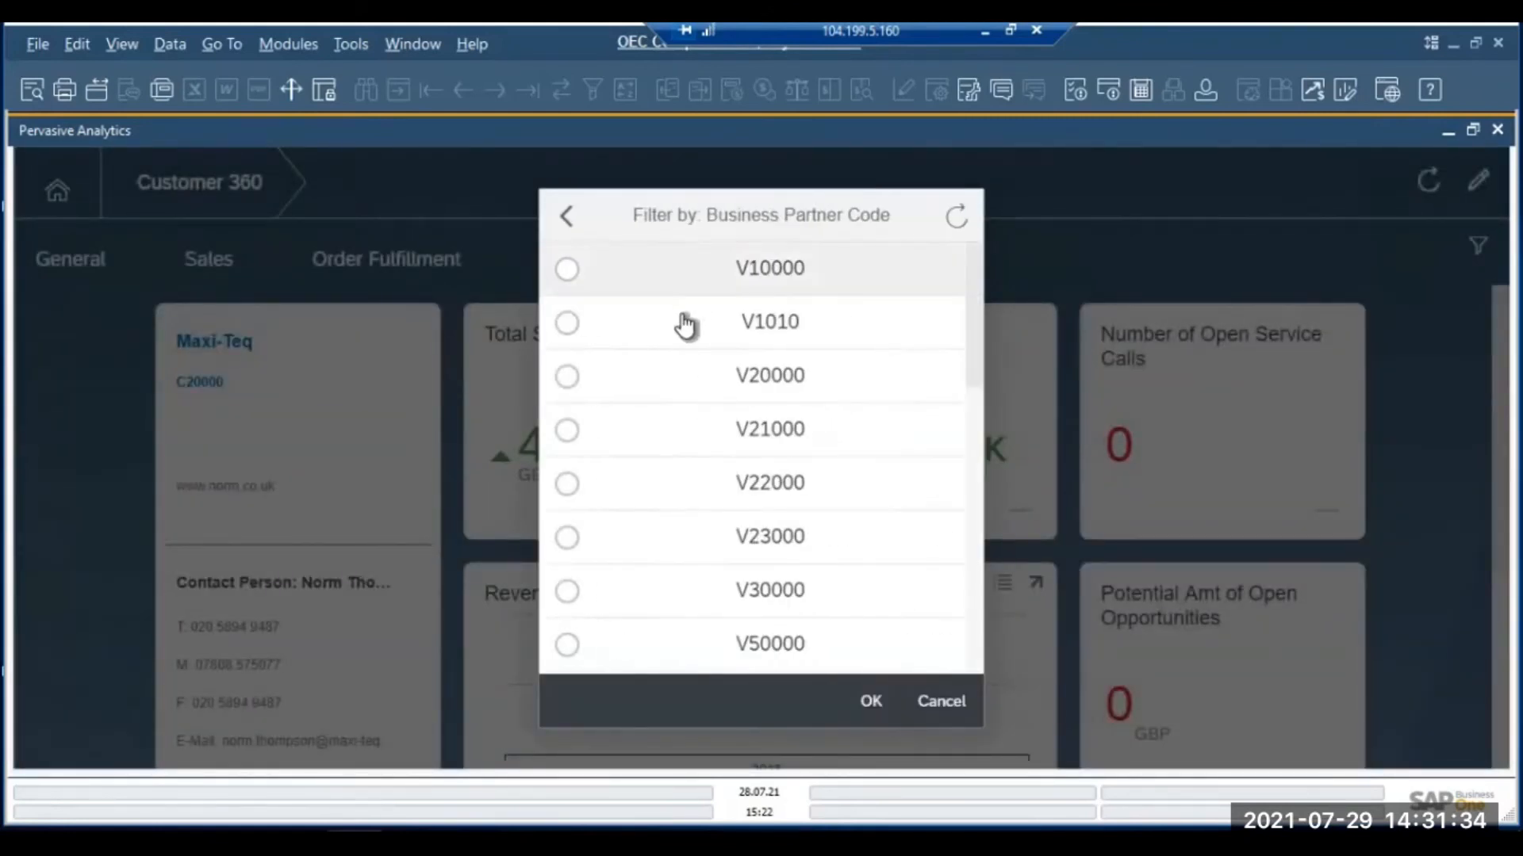
scroll(601, 418, down, 5)
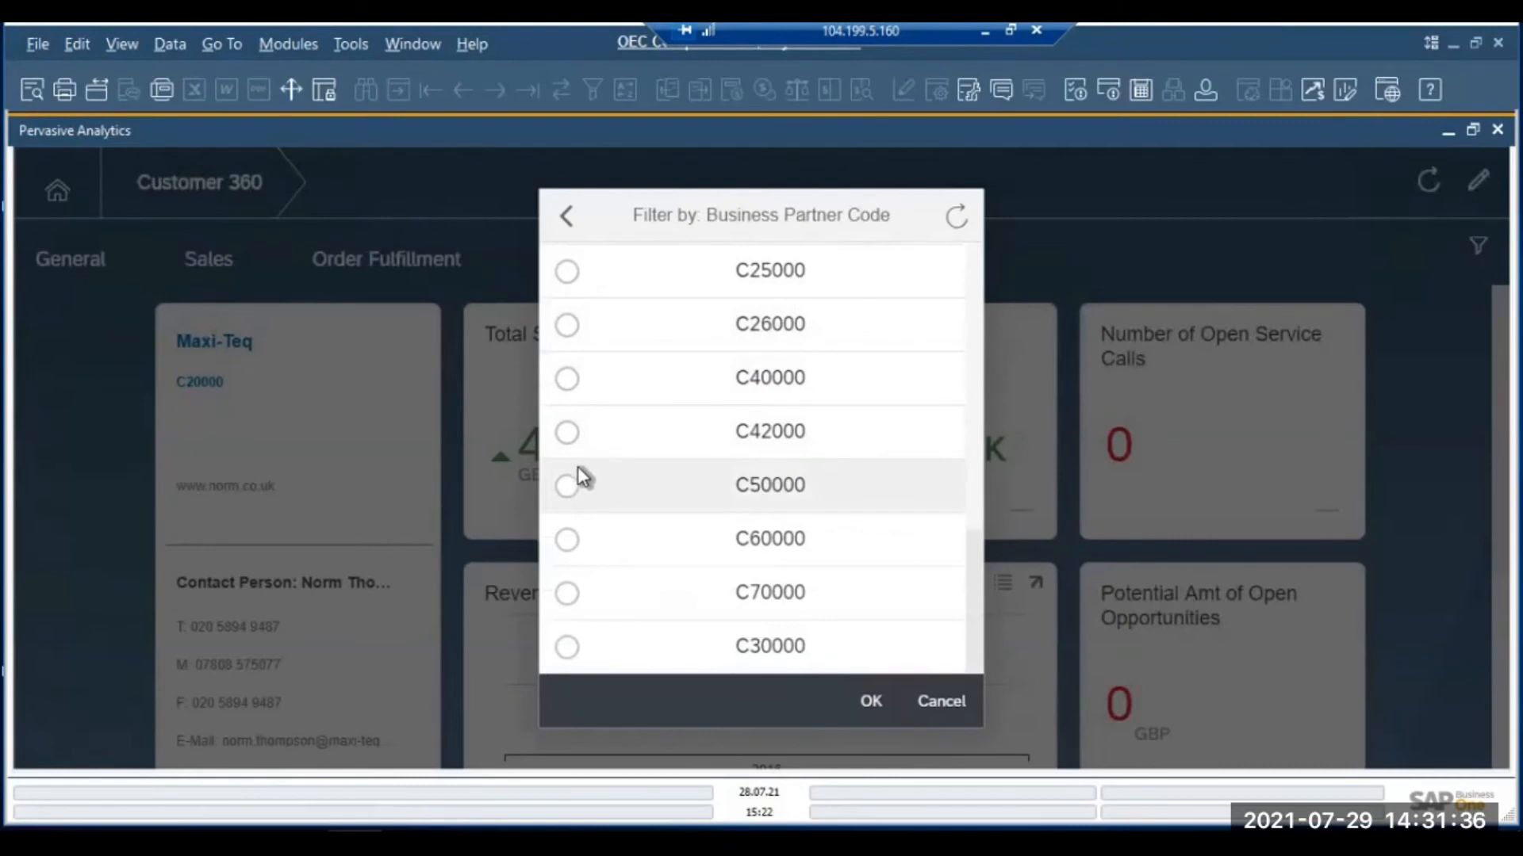
click(568, 647)
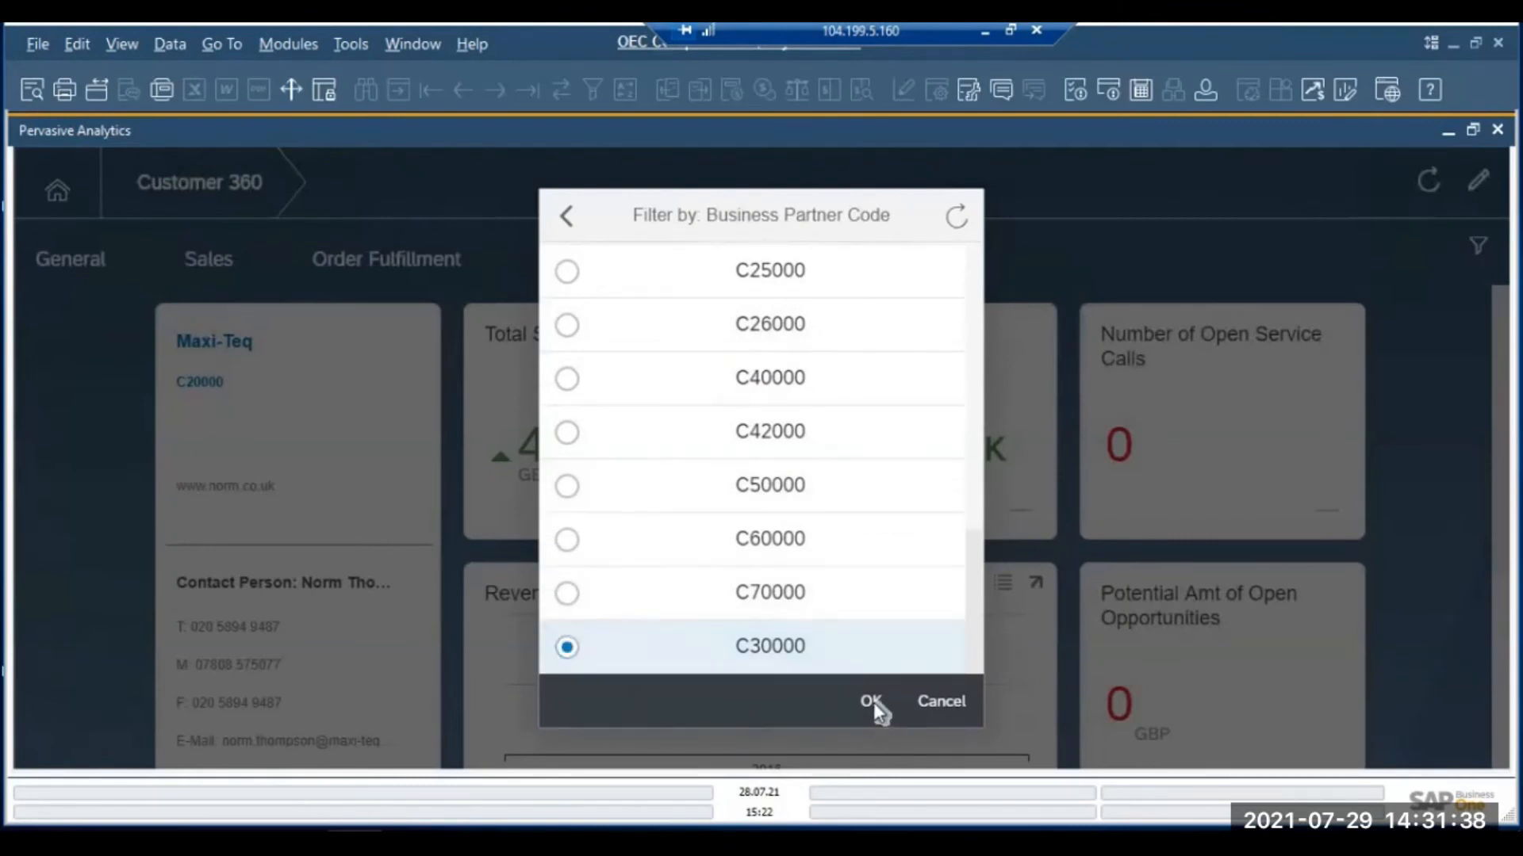
click(869, 703)
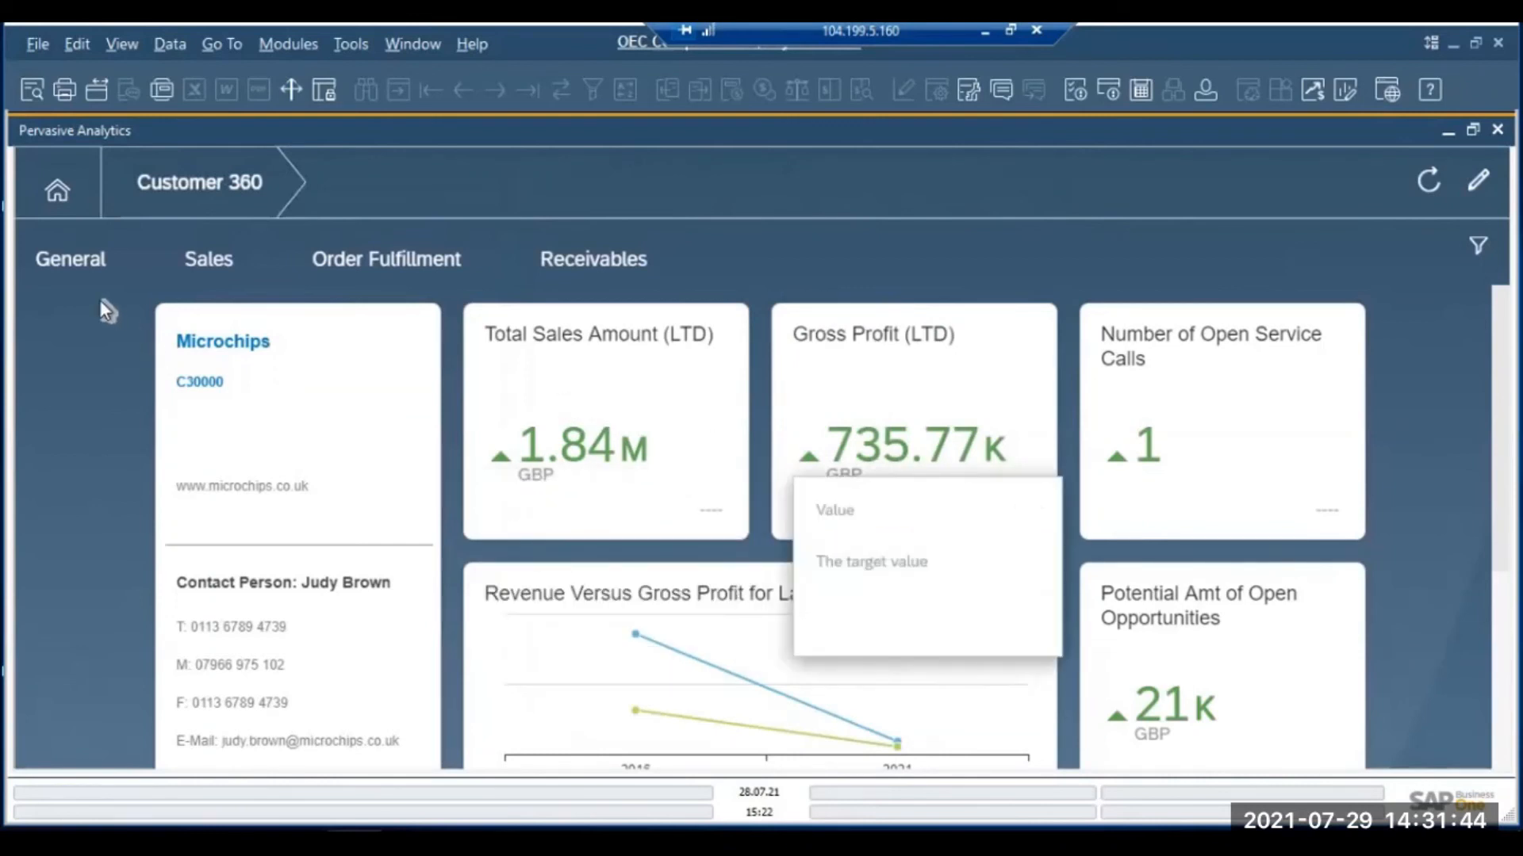
click(227, 272)
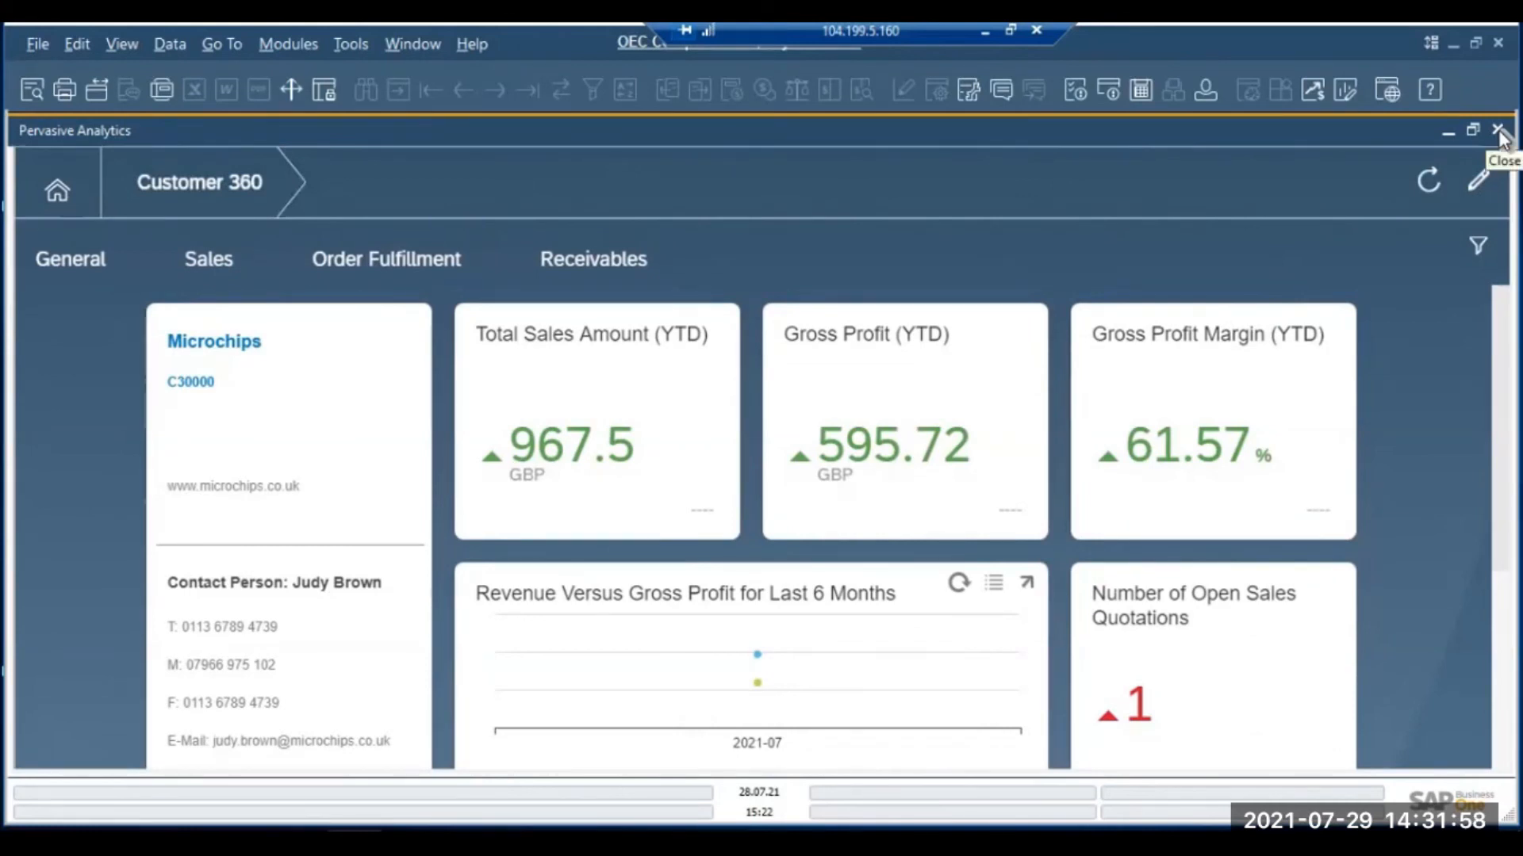
click(1482, 251)
click(886, 293)
scroll(582, 550, down, 5)
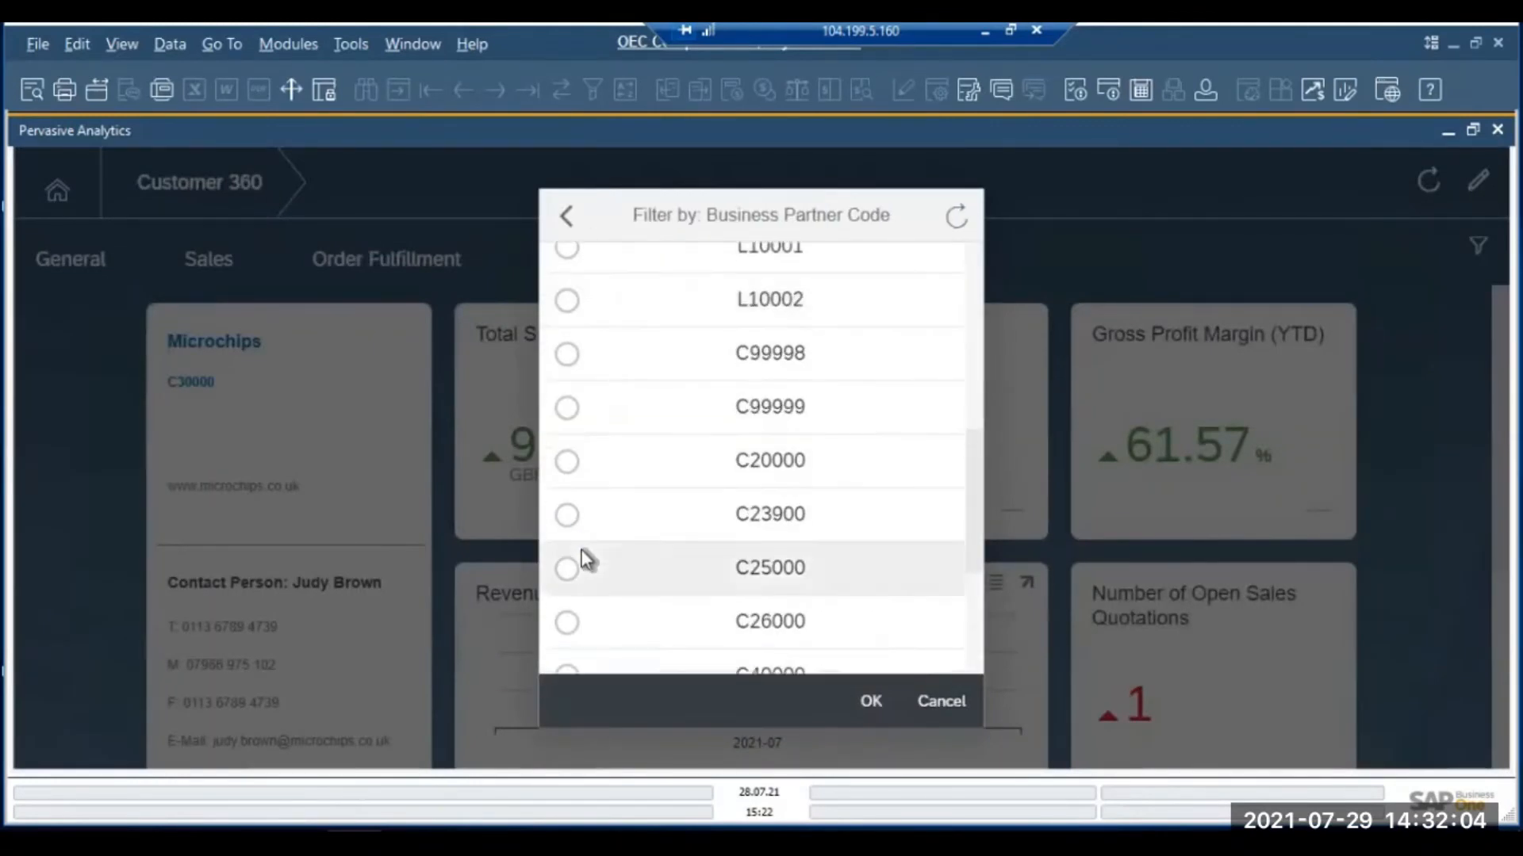
click(567, 647)
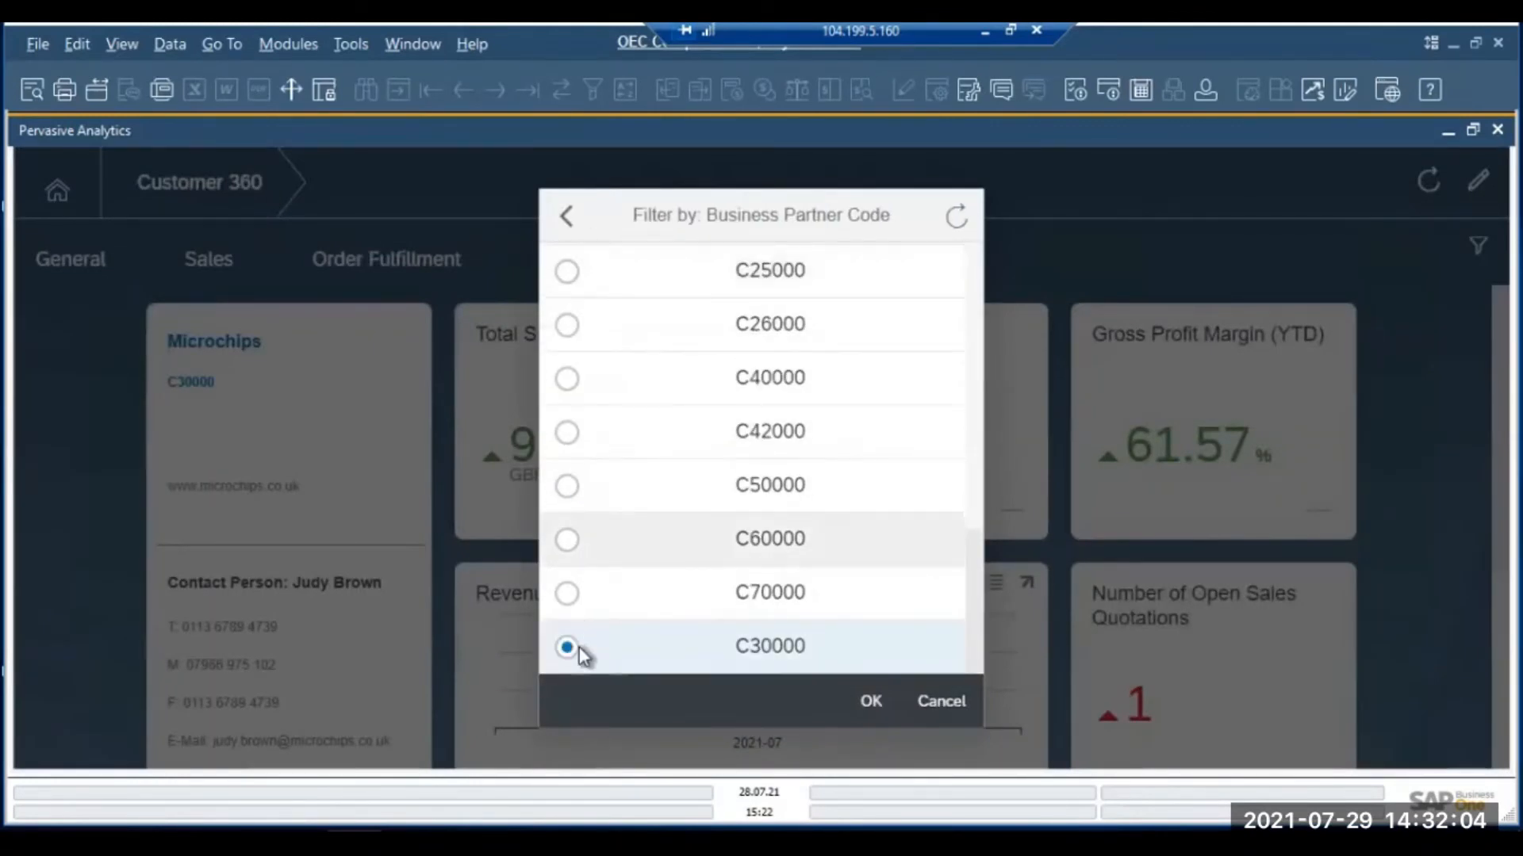
click(920, 701)
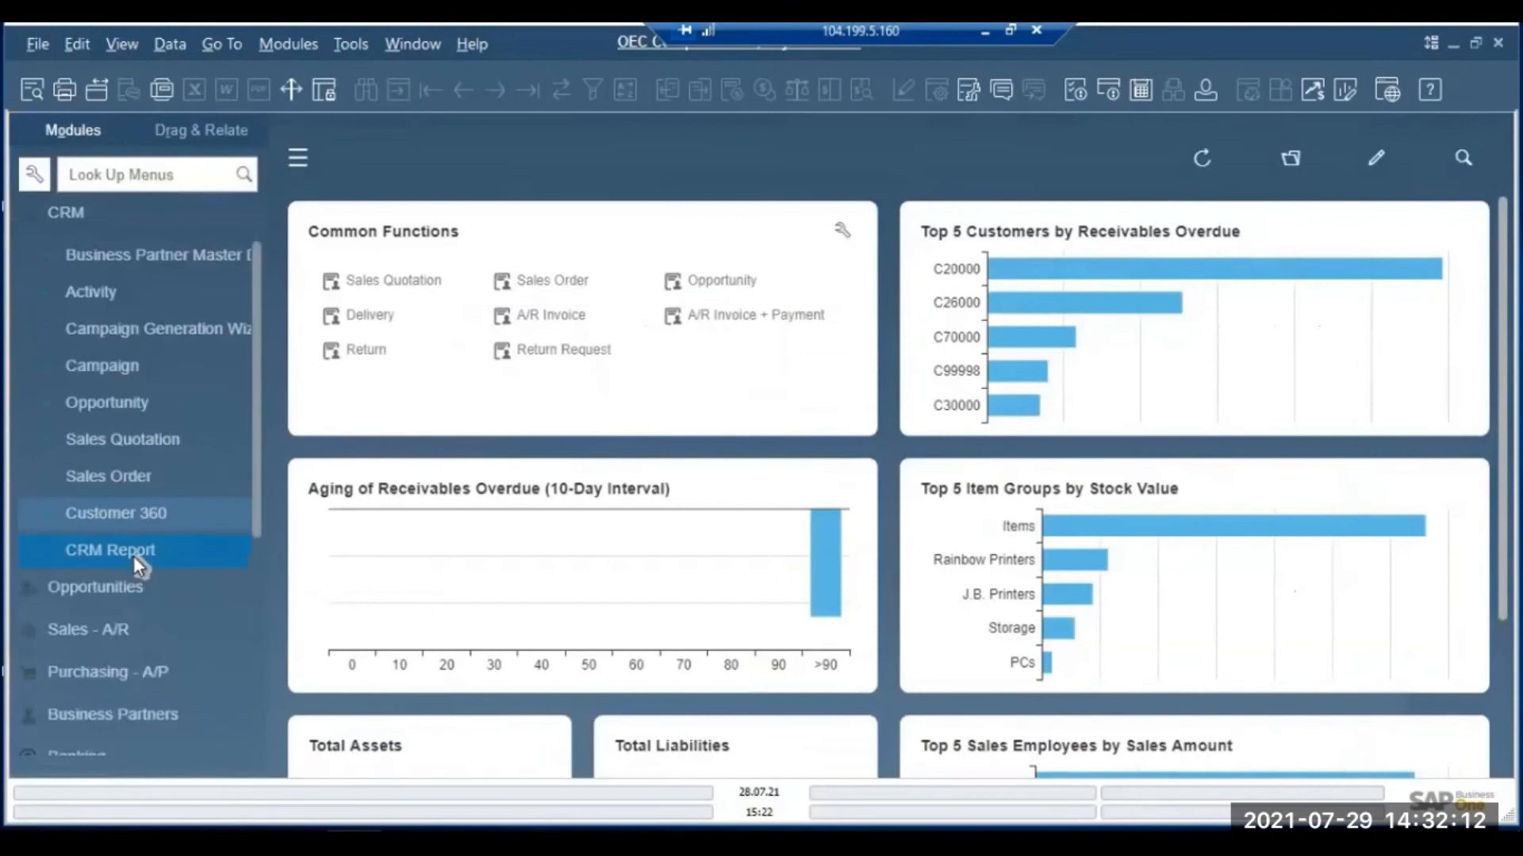
- Open the Activities Overview from the CRM reports and limit the activity start date to 01.07.21 through 31.07.21
click(133, 553)
scroll(167, 398, down, 3)
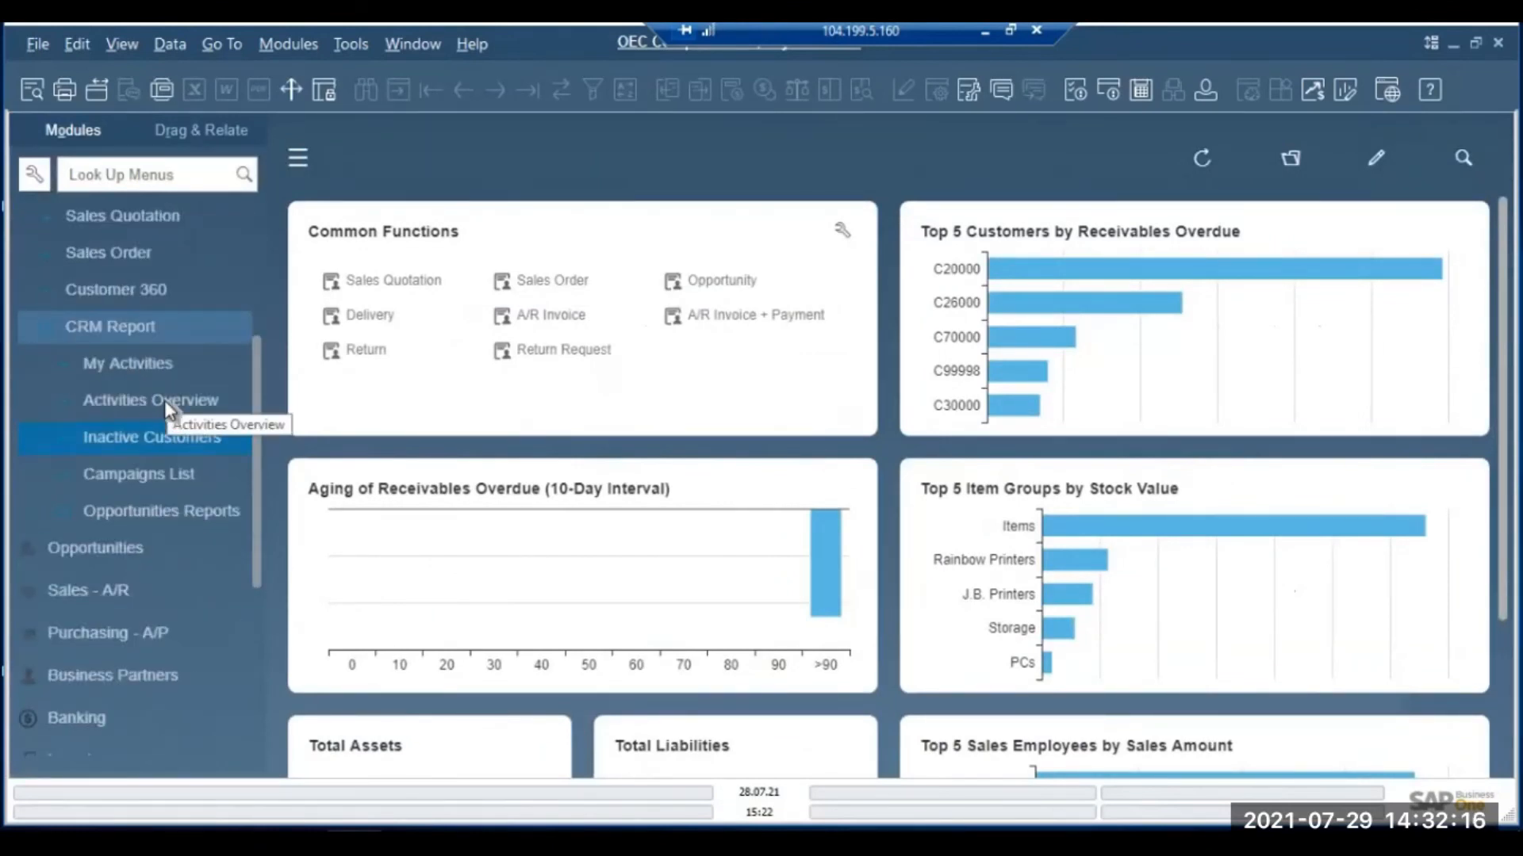
click(164, 400)
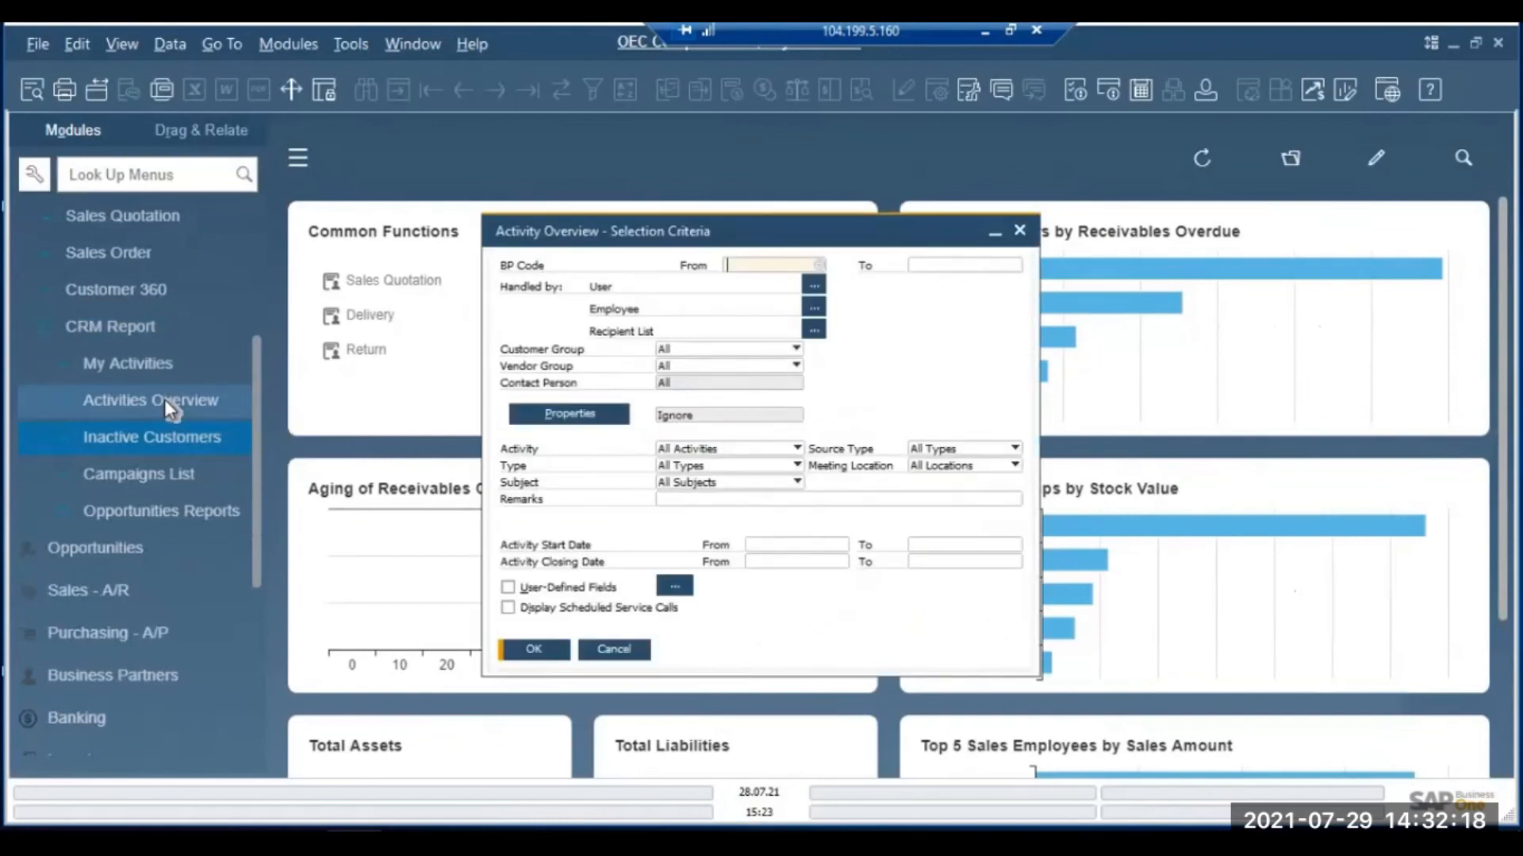
click(774, 543)
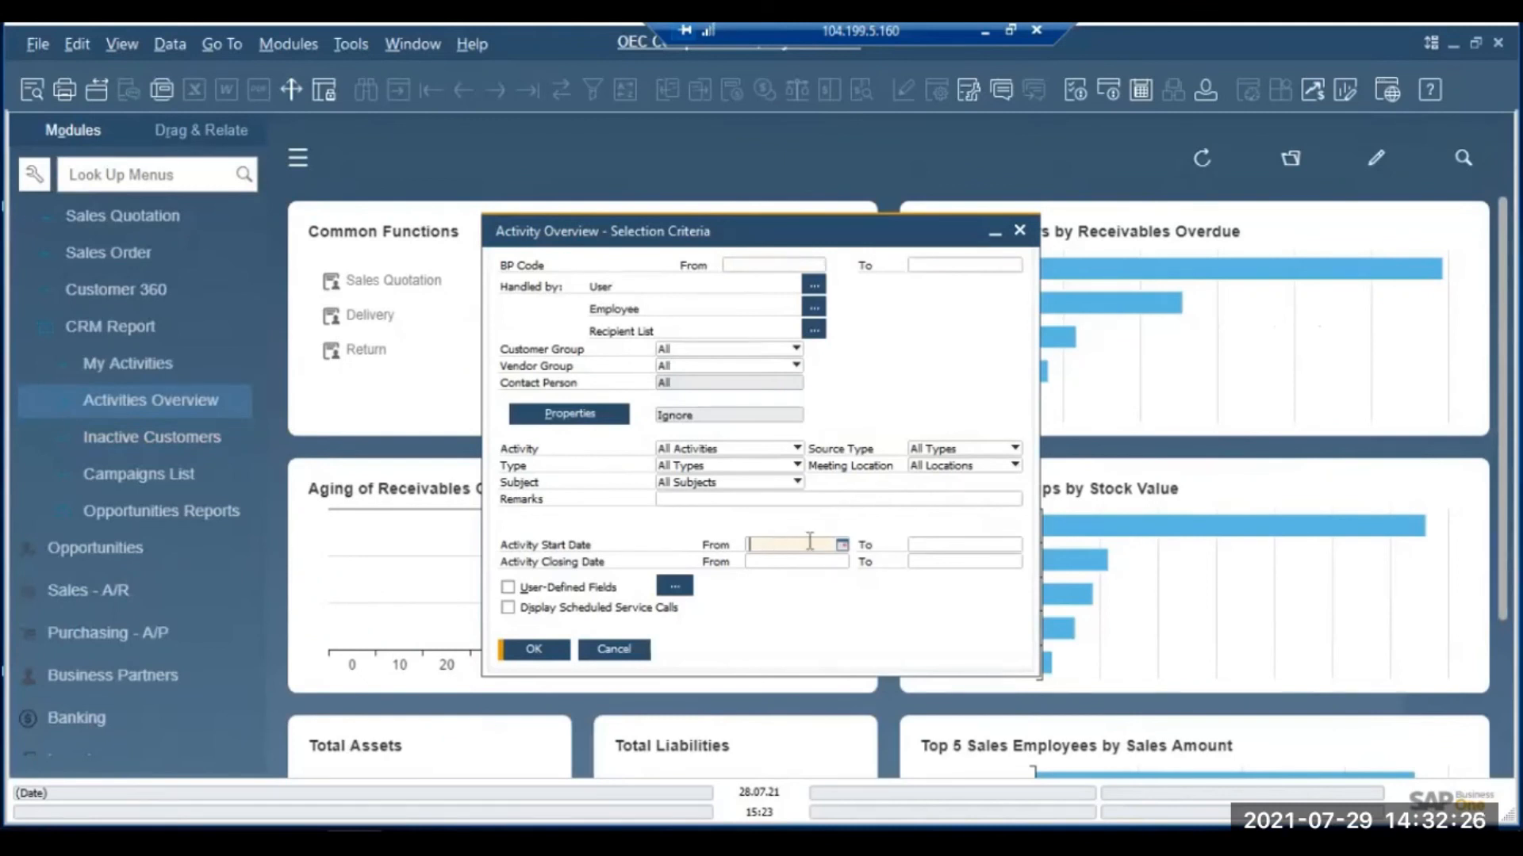
click(843, 544)
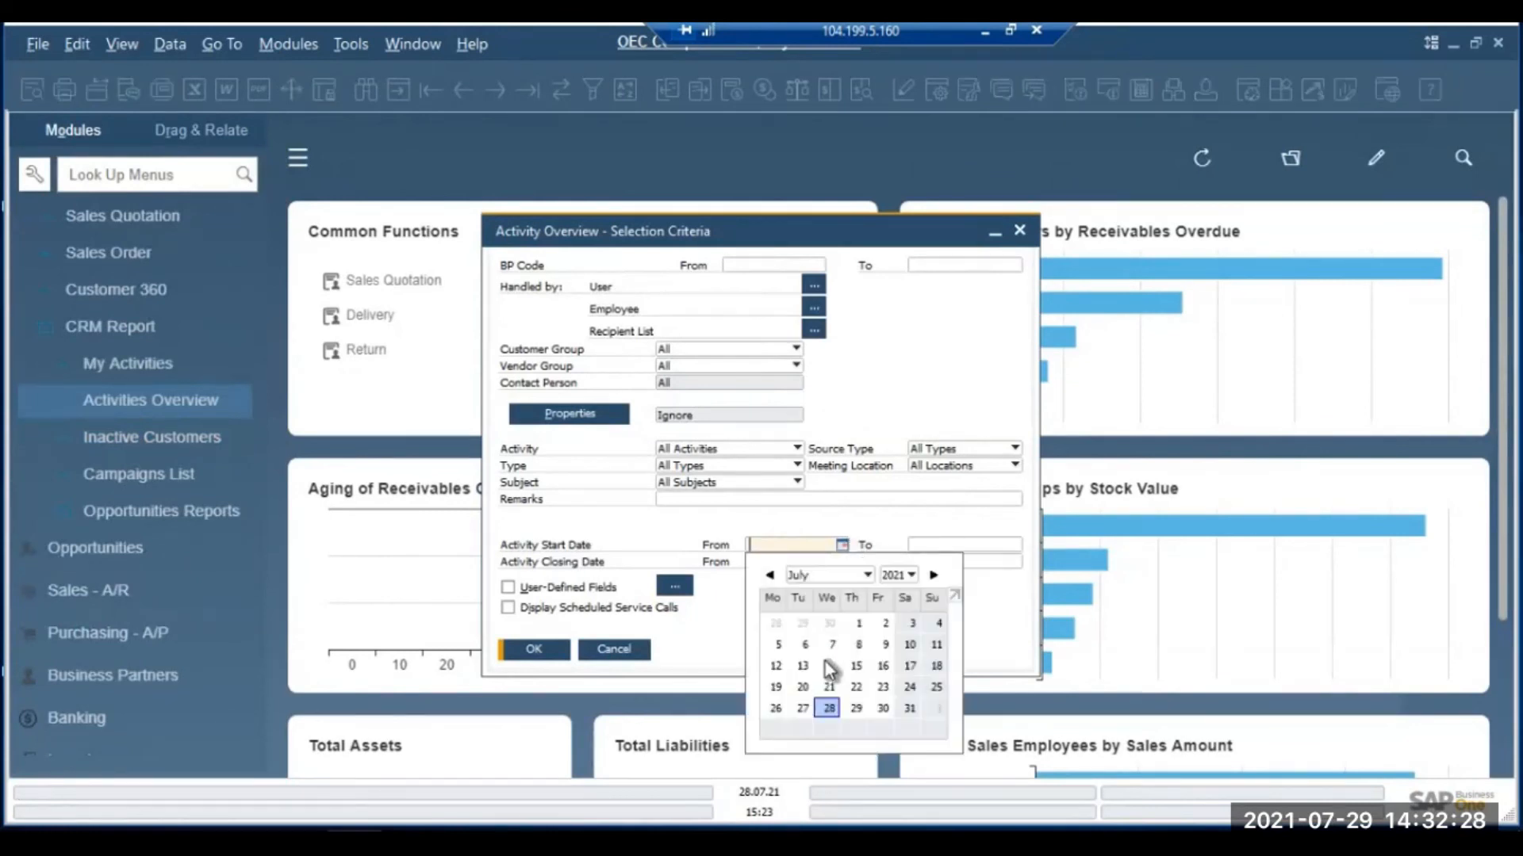
click(861, 624)
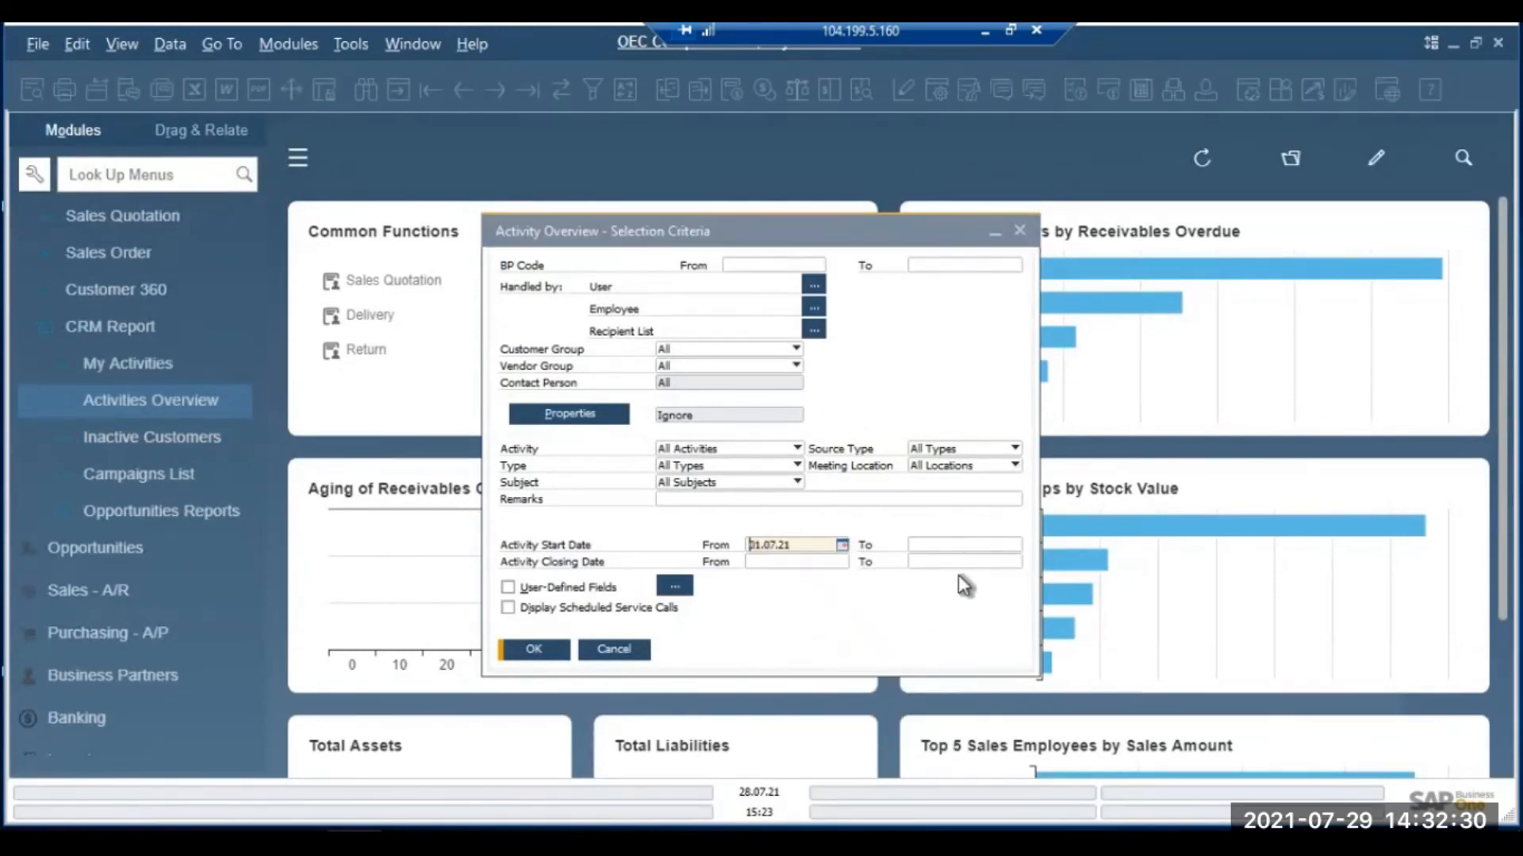
click(1015, 545)
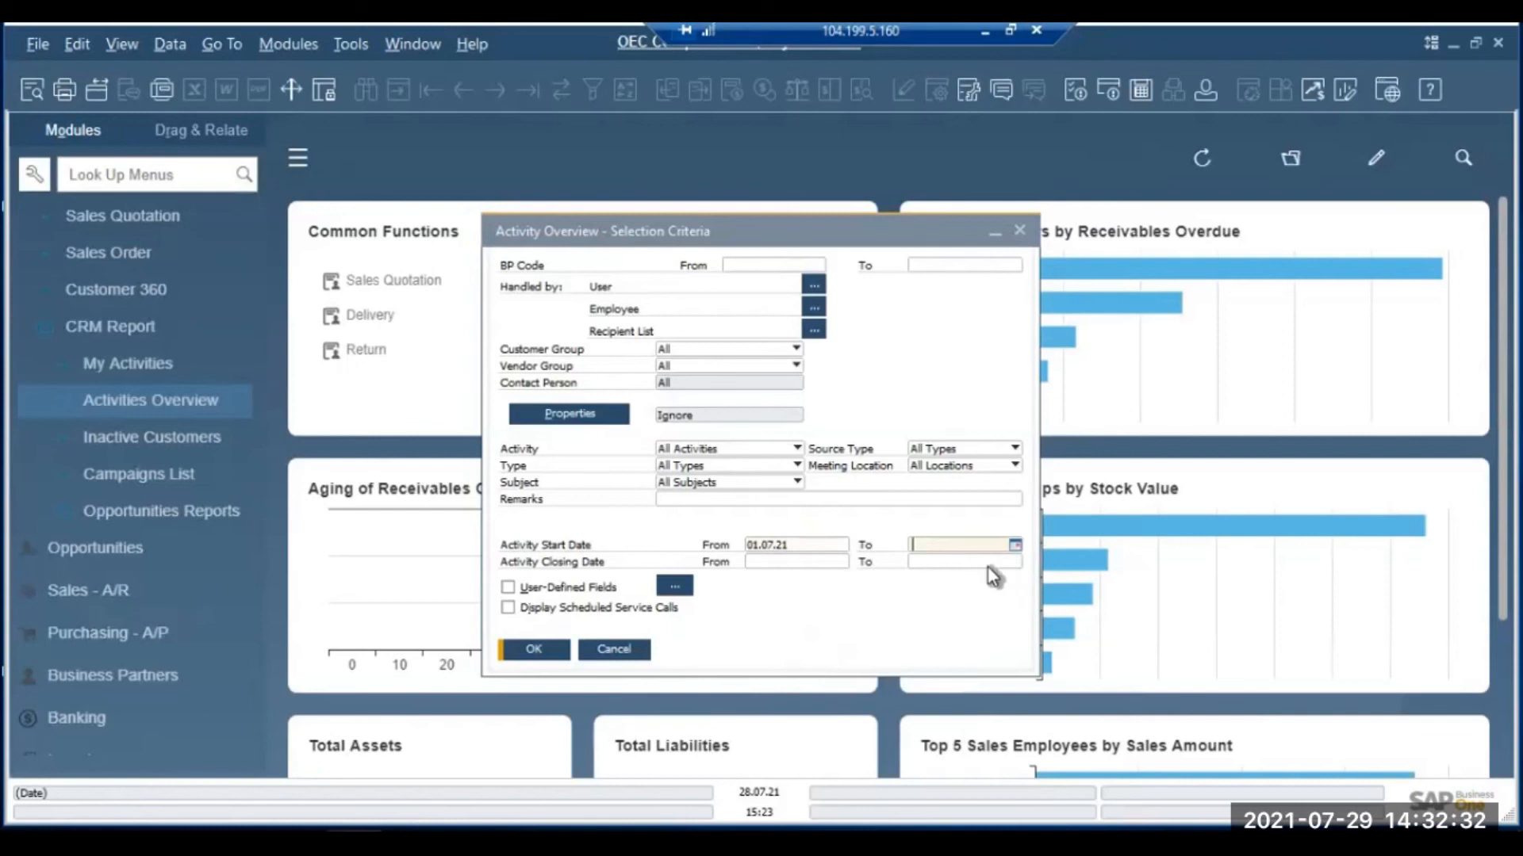
click(1073, 708)
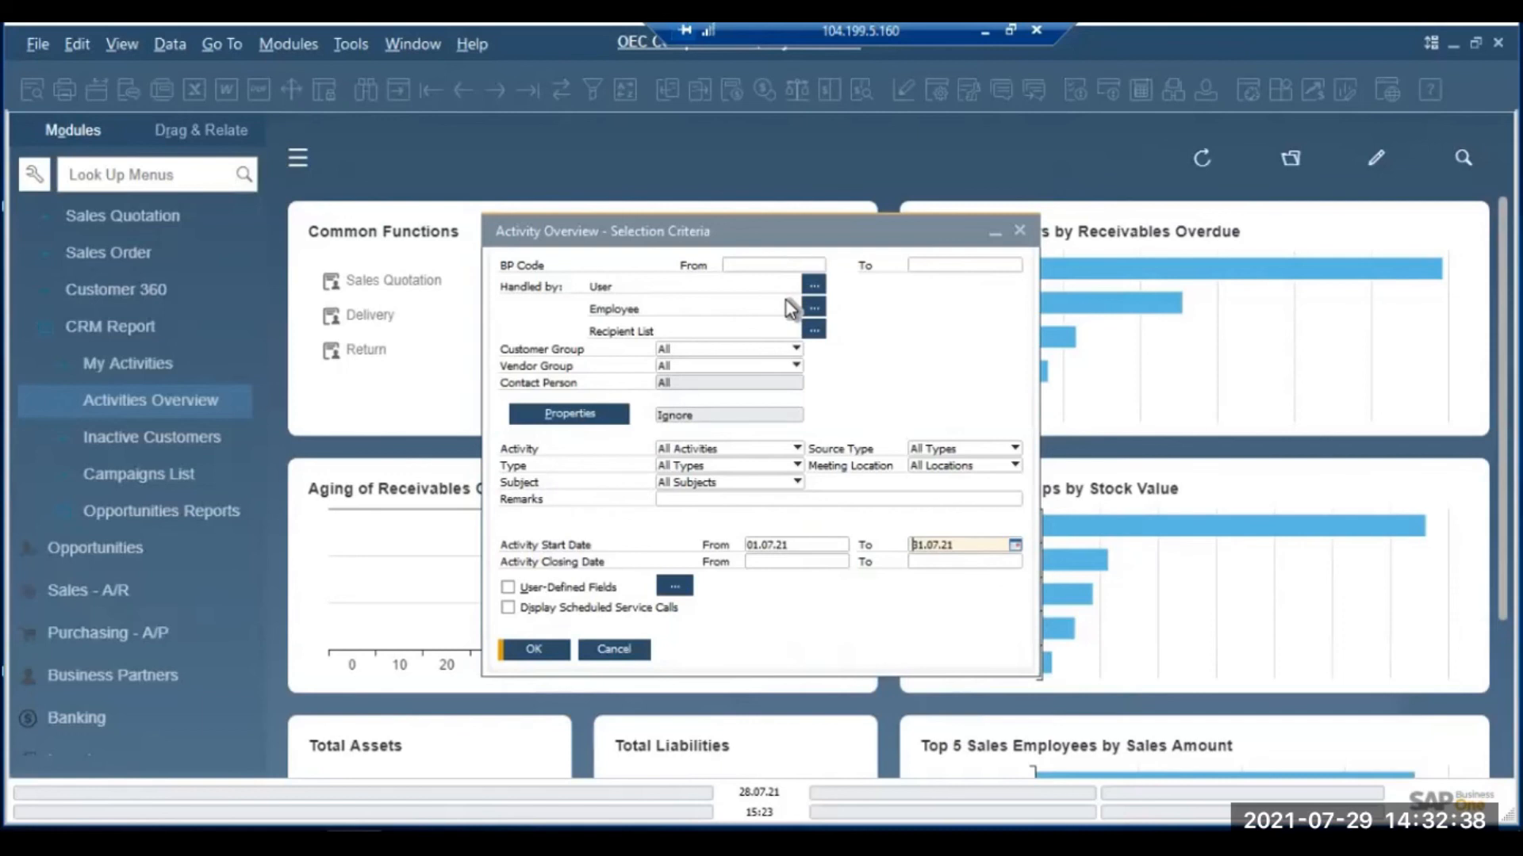
- Run the activities overview to review the open activities, and close the results and the selection criteria
click(535, 651)
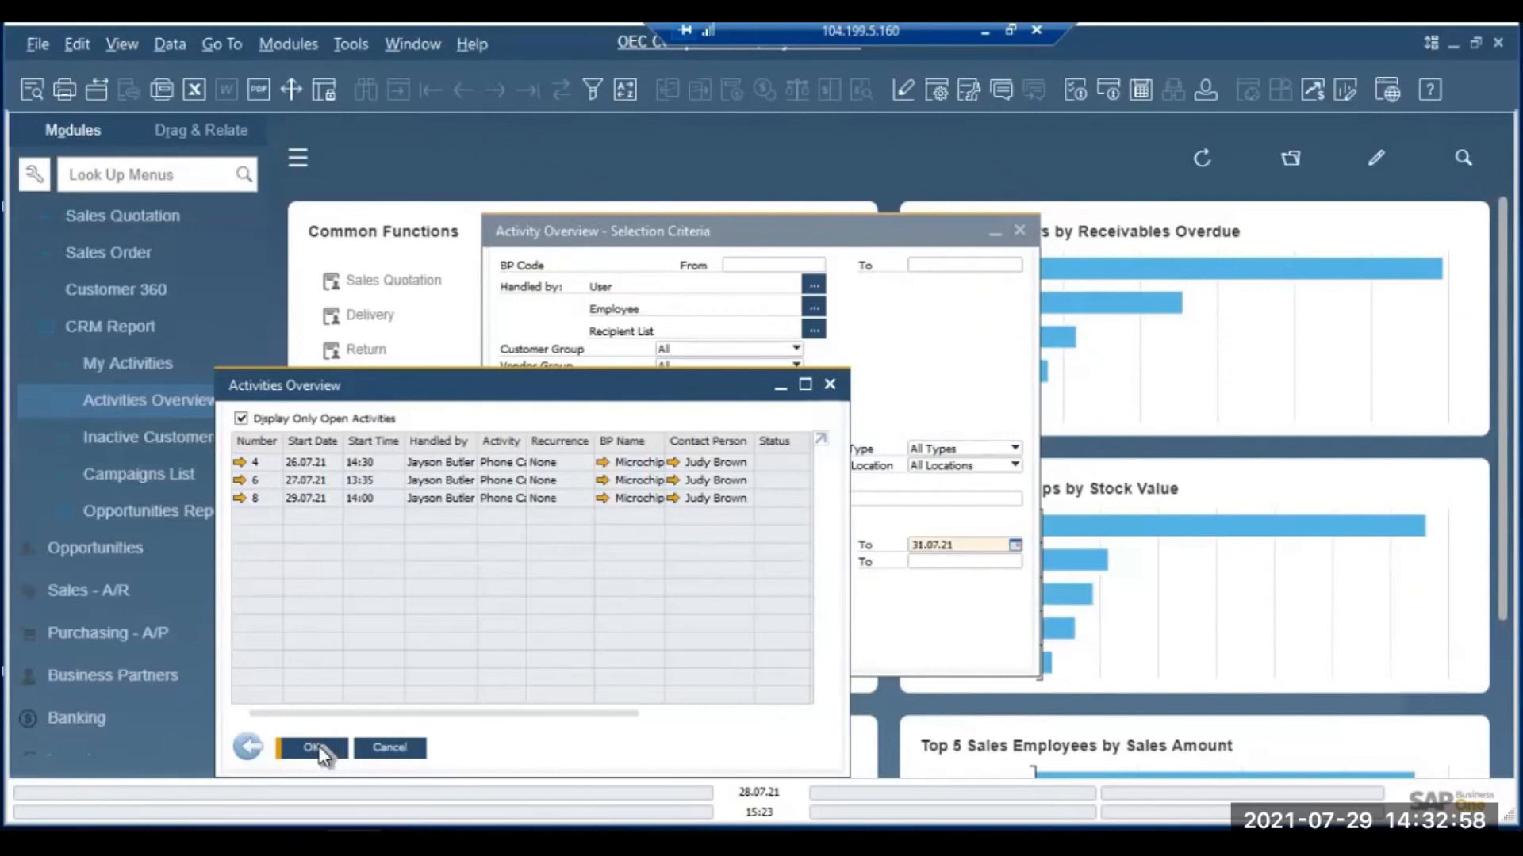
click(315, 748)
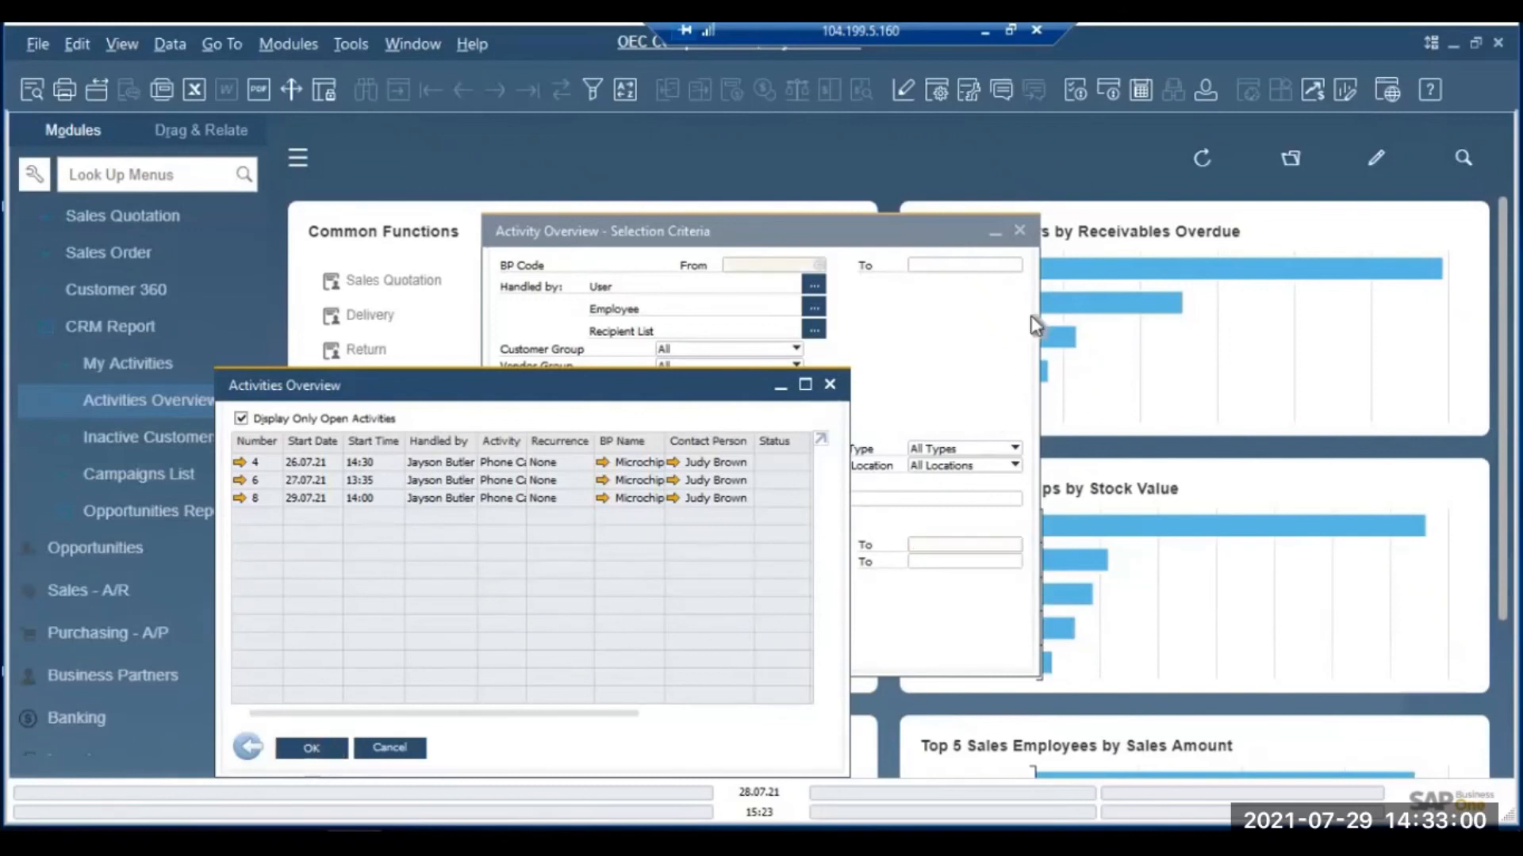
click(1021, 235)
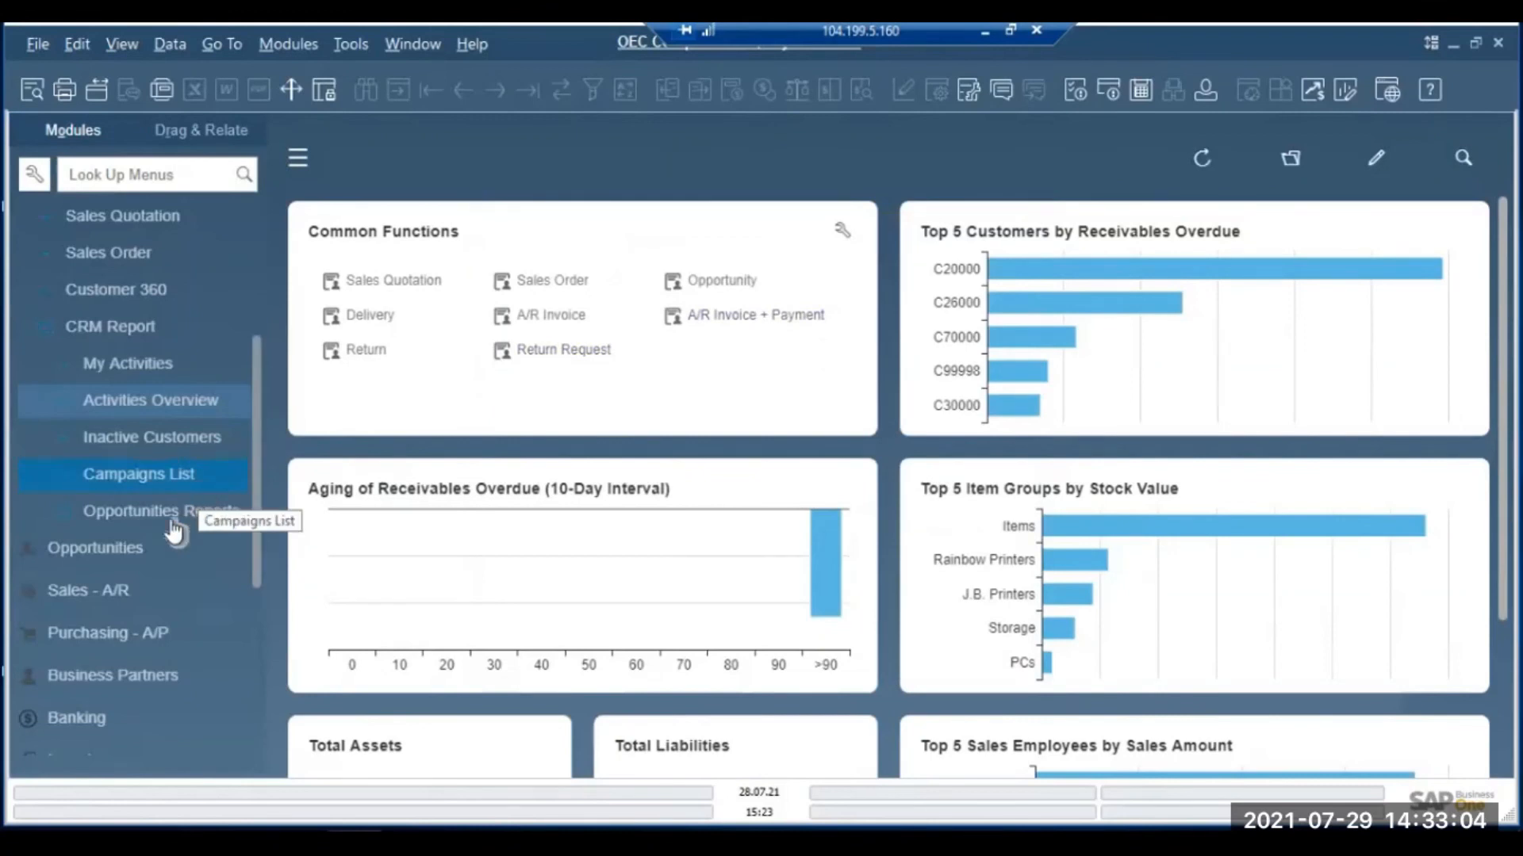
- Open the Sales Analysis report from the sales reports of the Sales - A/R module
click(120, 588)
scroll(119, 582, down, 5)
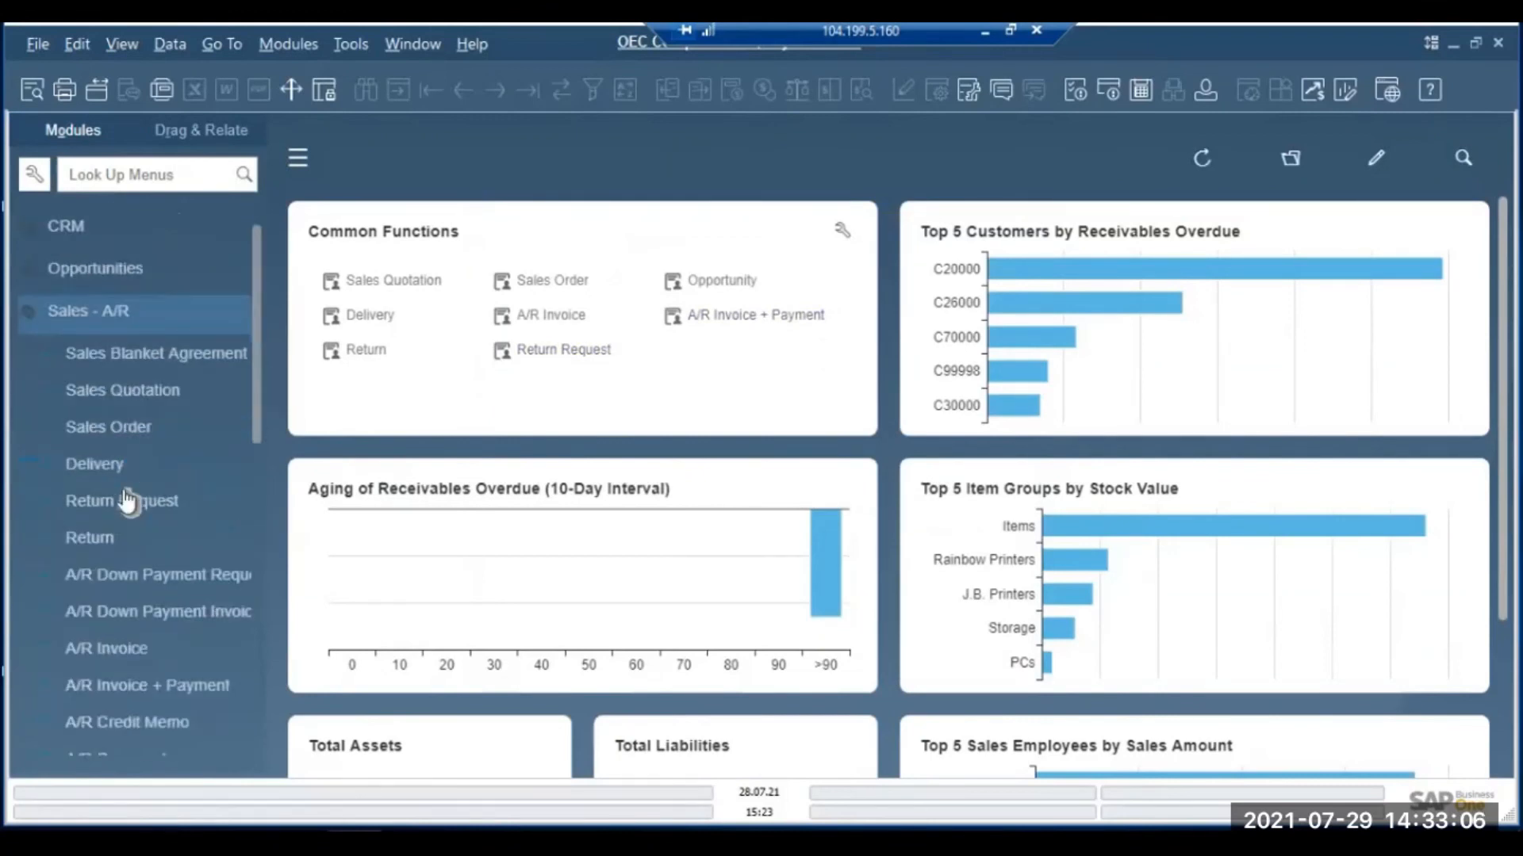
click(117, 579)
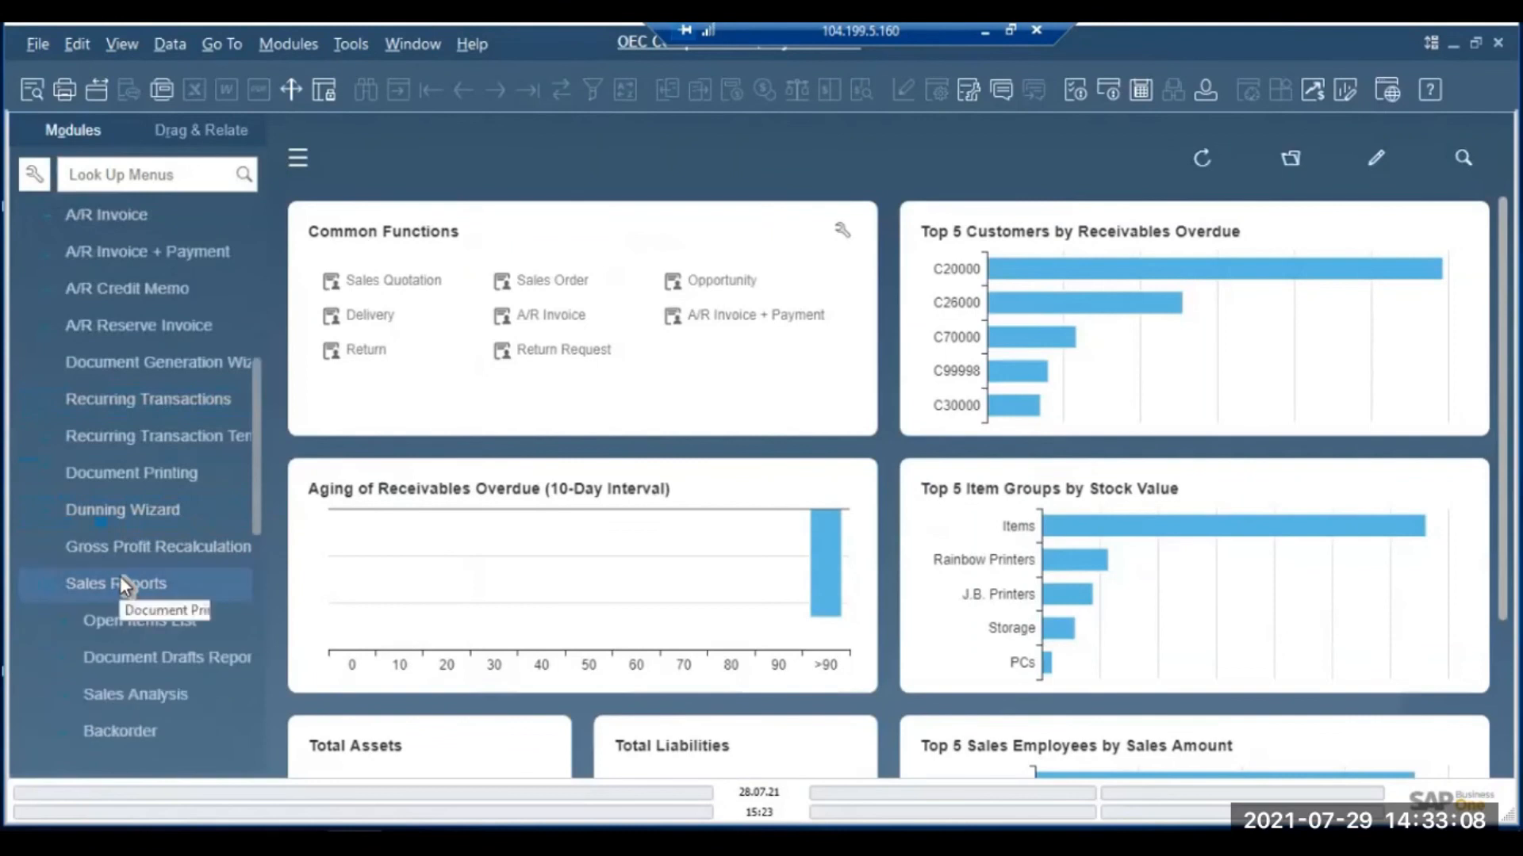
scroll(124, 487, down, 2)
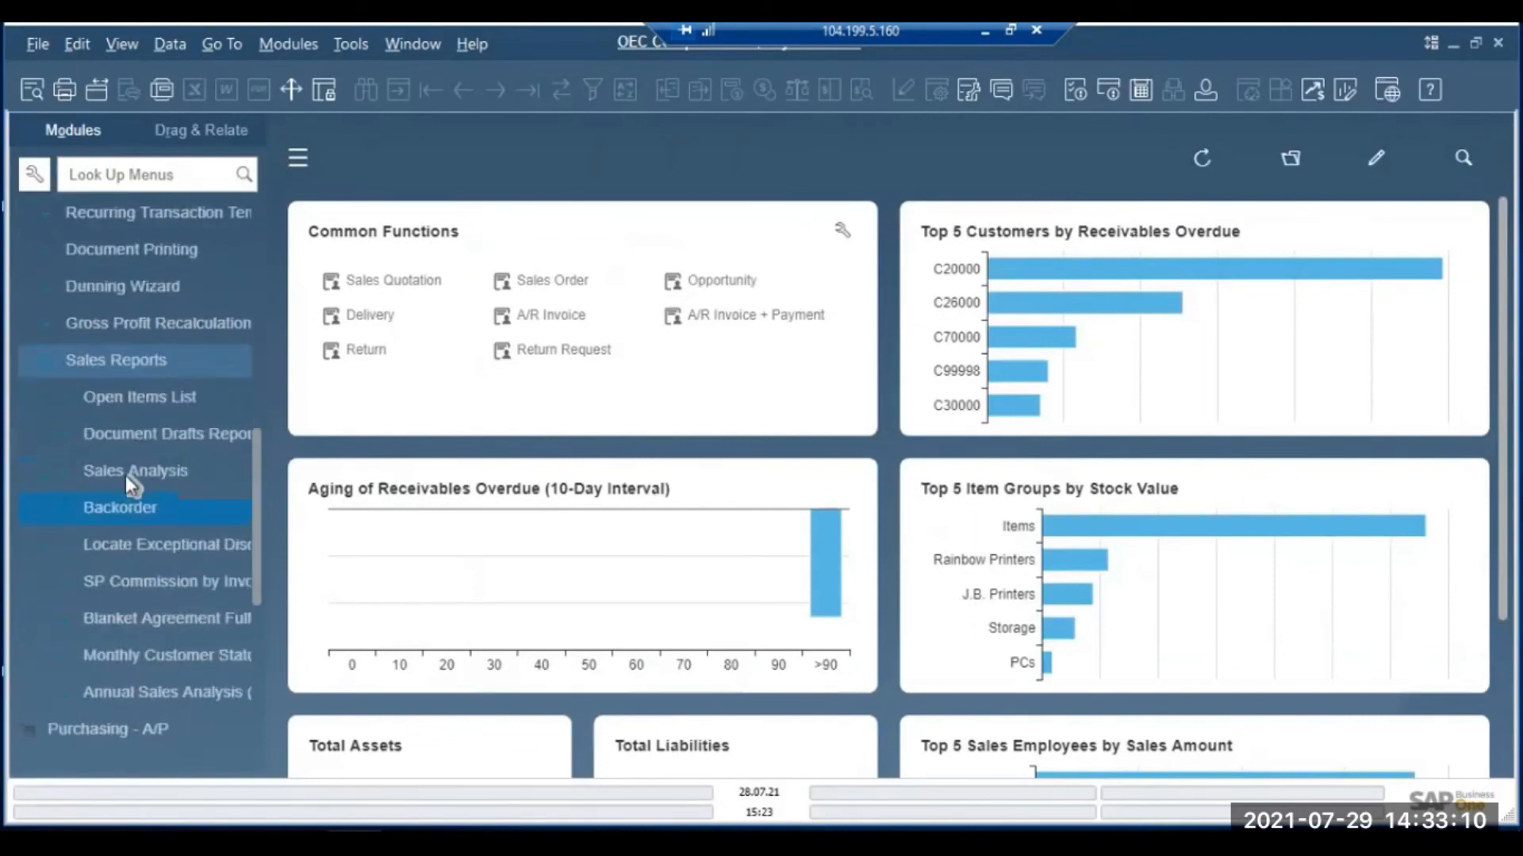
click(127, 472)
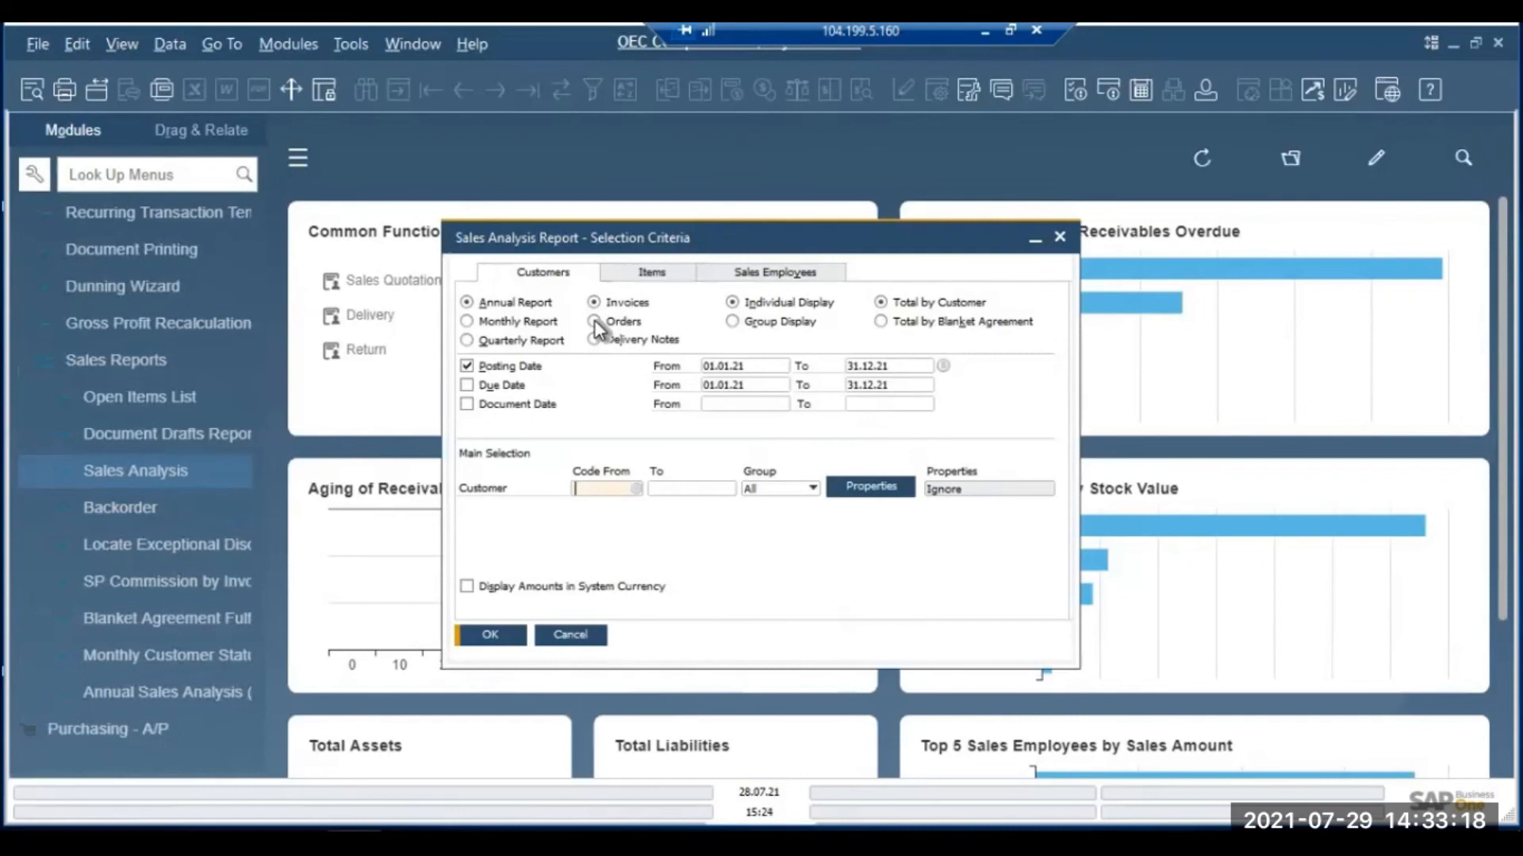
- Base the sales analysis on orders and set the start of the posting date range to 01.07.21
click(745, 368)
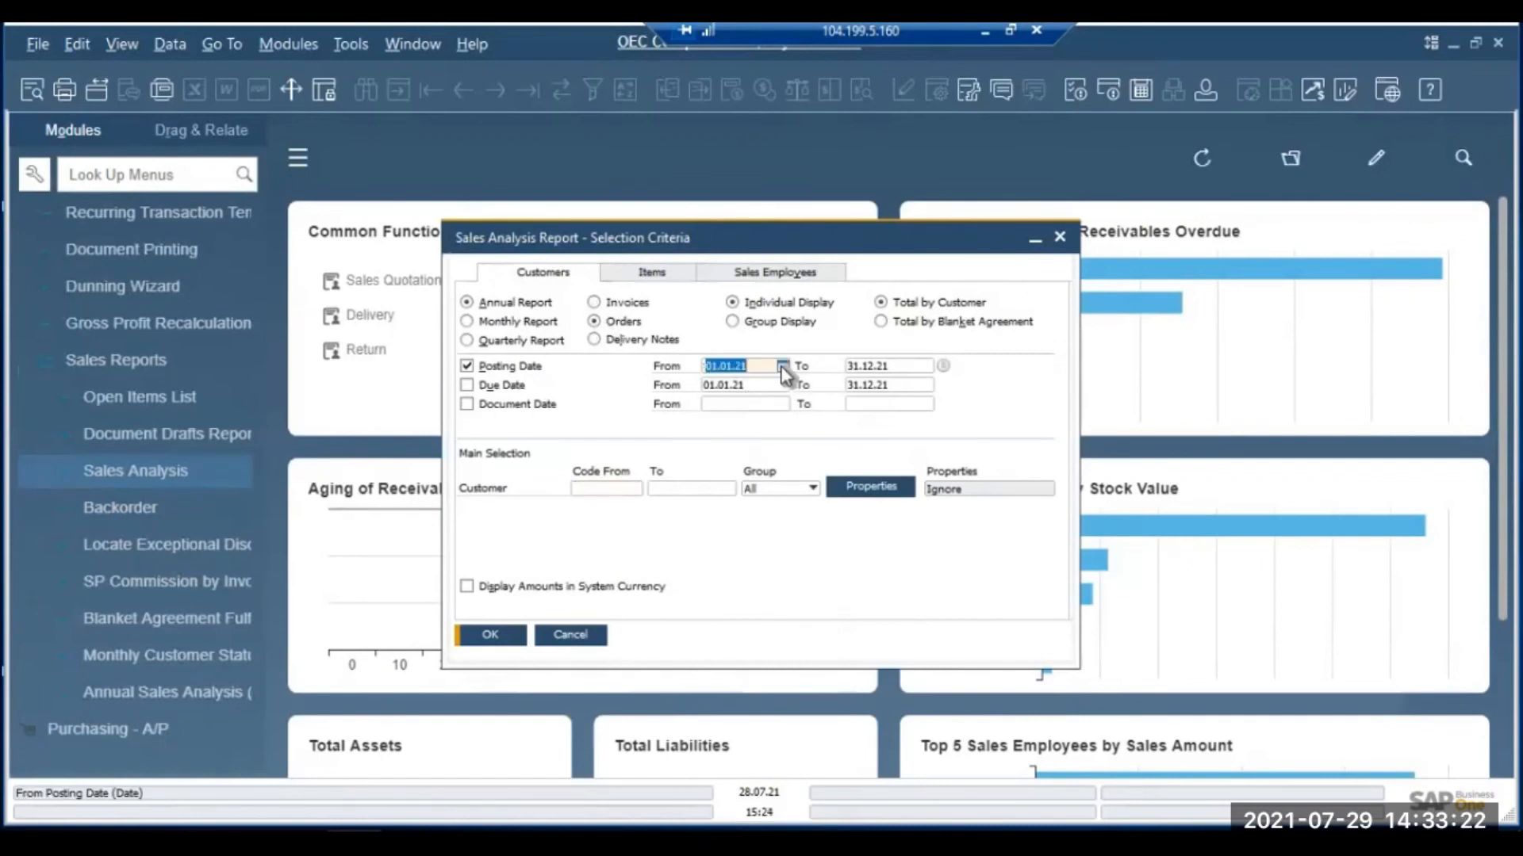
click(782, 366)
click(810, 397)
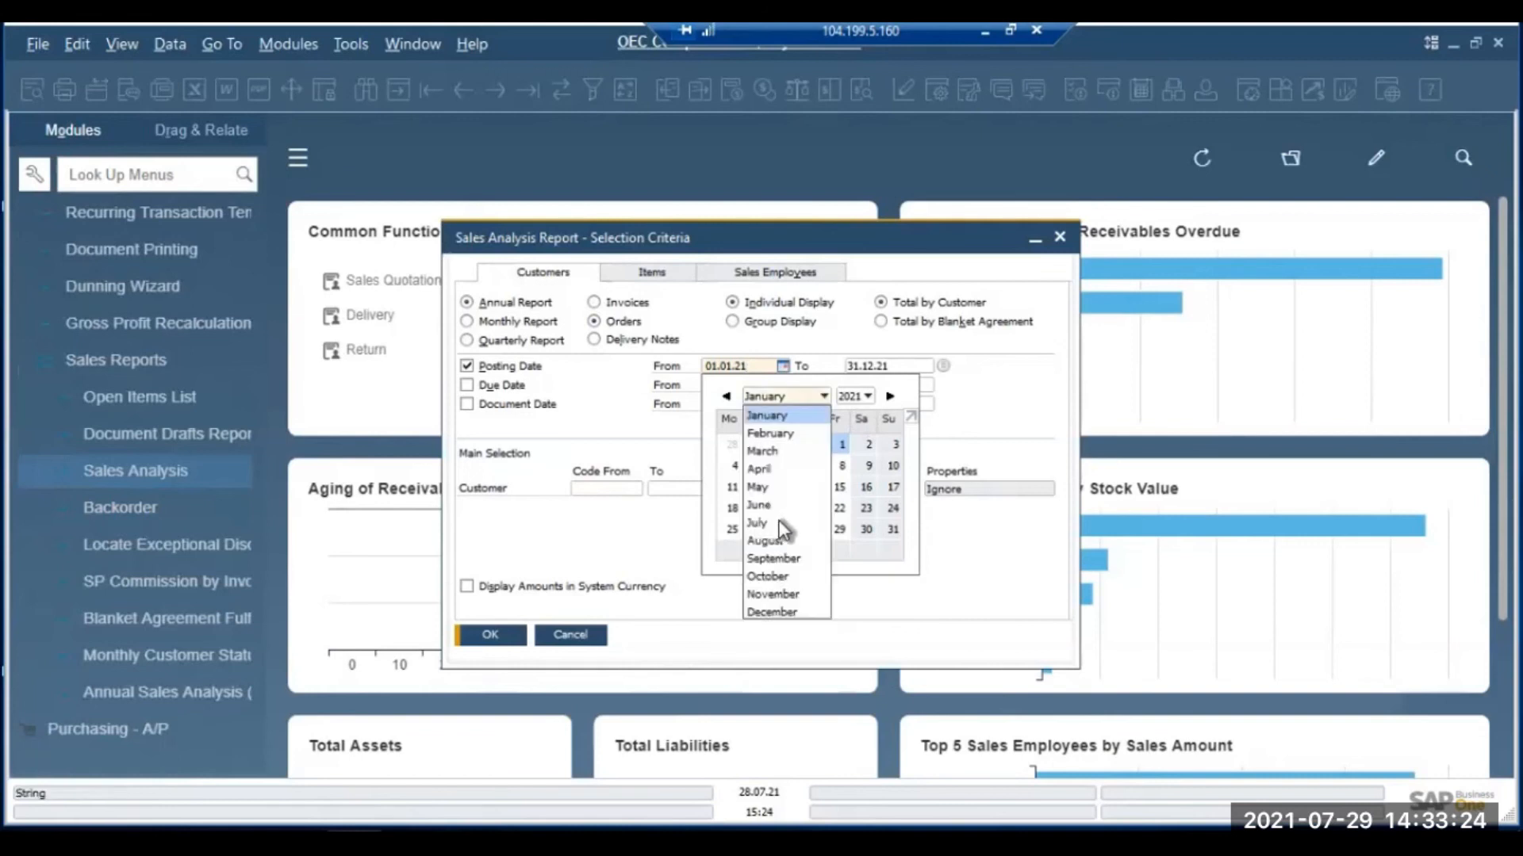
click(757, 523)
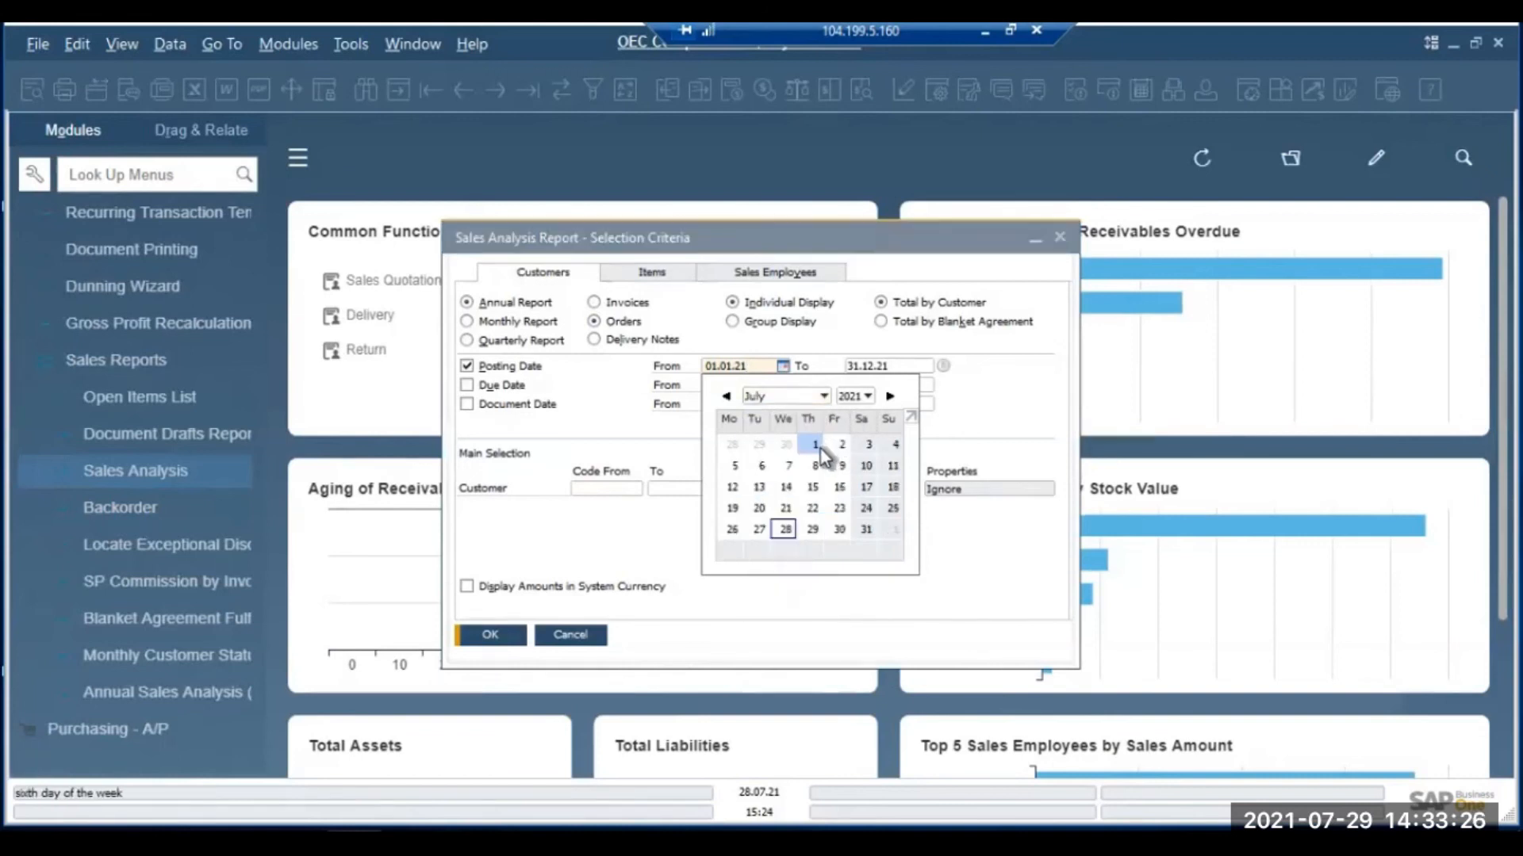
click(811, 445)
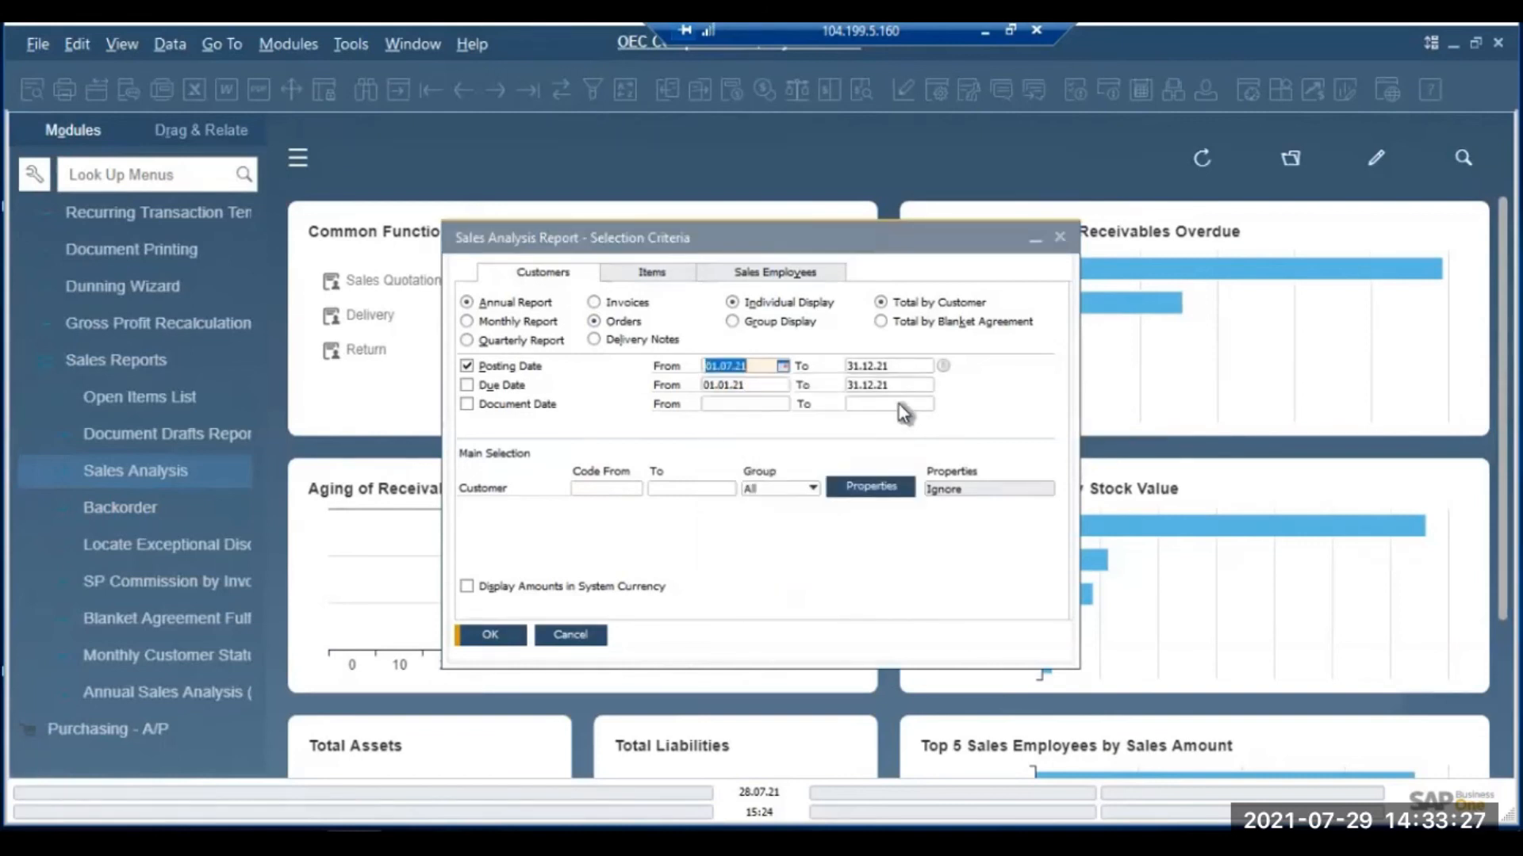
- Set the end of the posting date range to 31.07.21 and run the annual sales analysis by customer
click(930, 365)
click(929, 366)
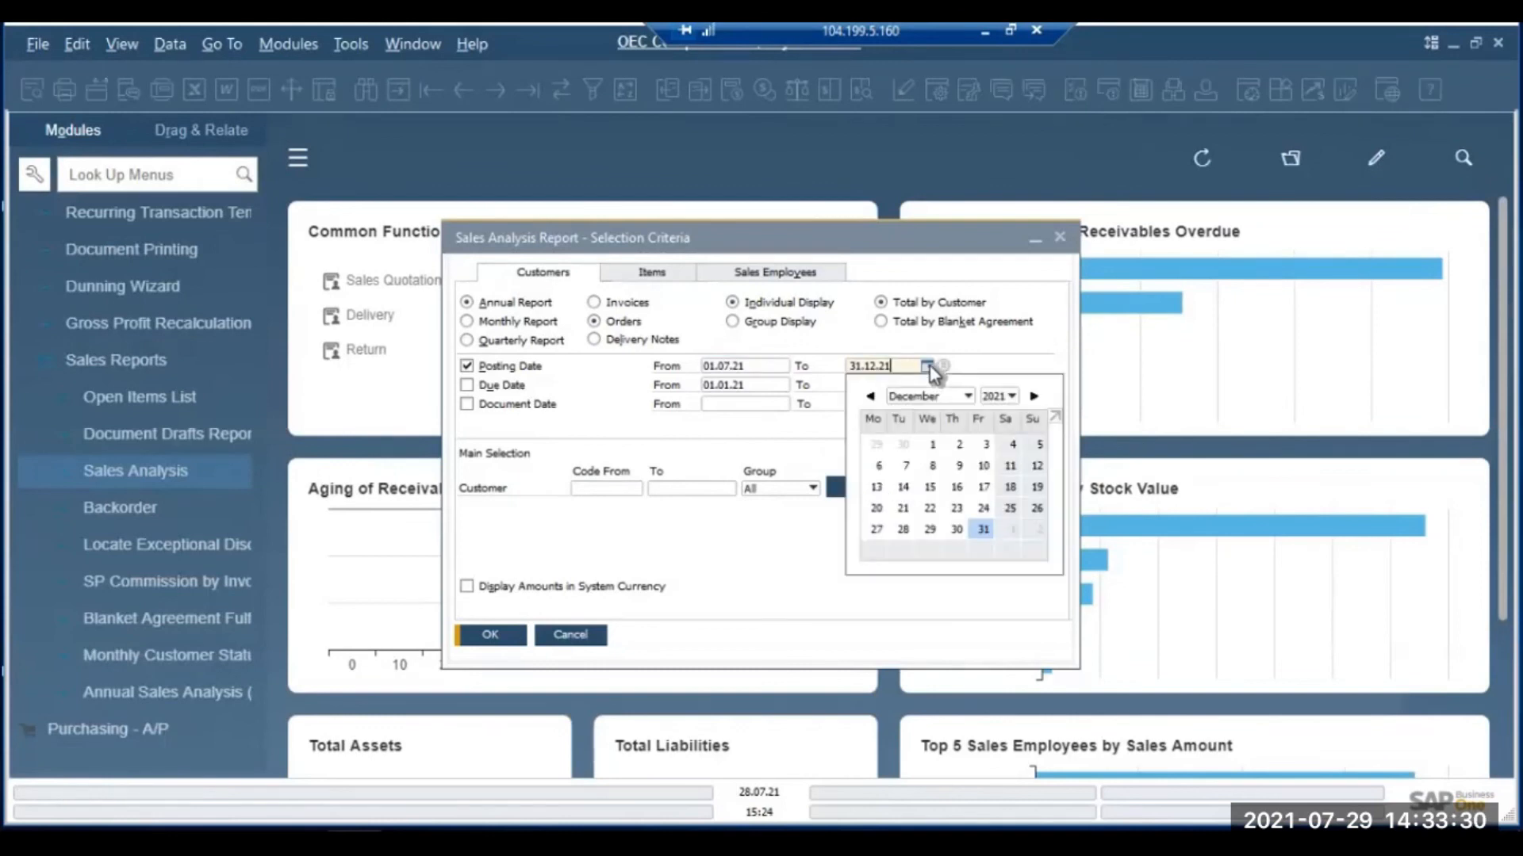
click(931, 396)
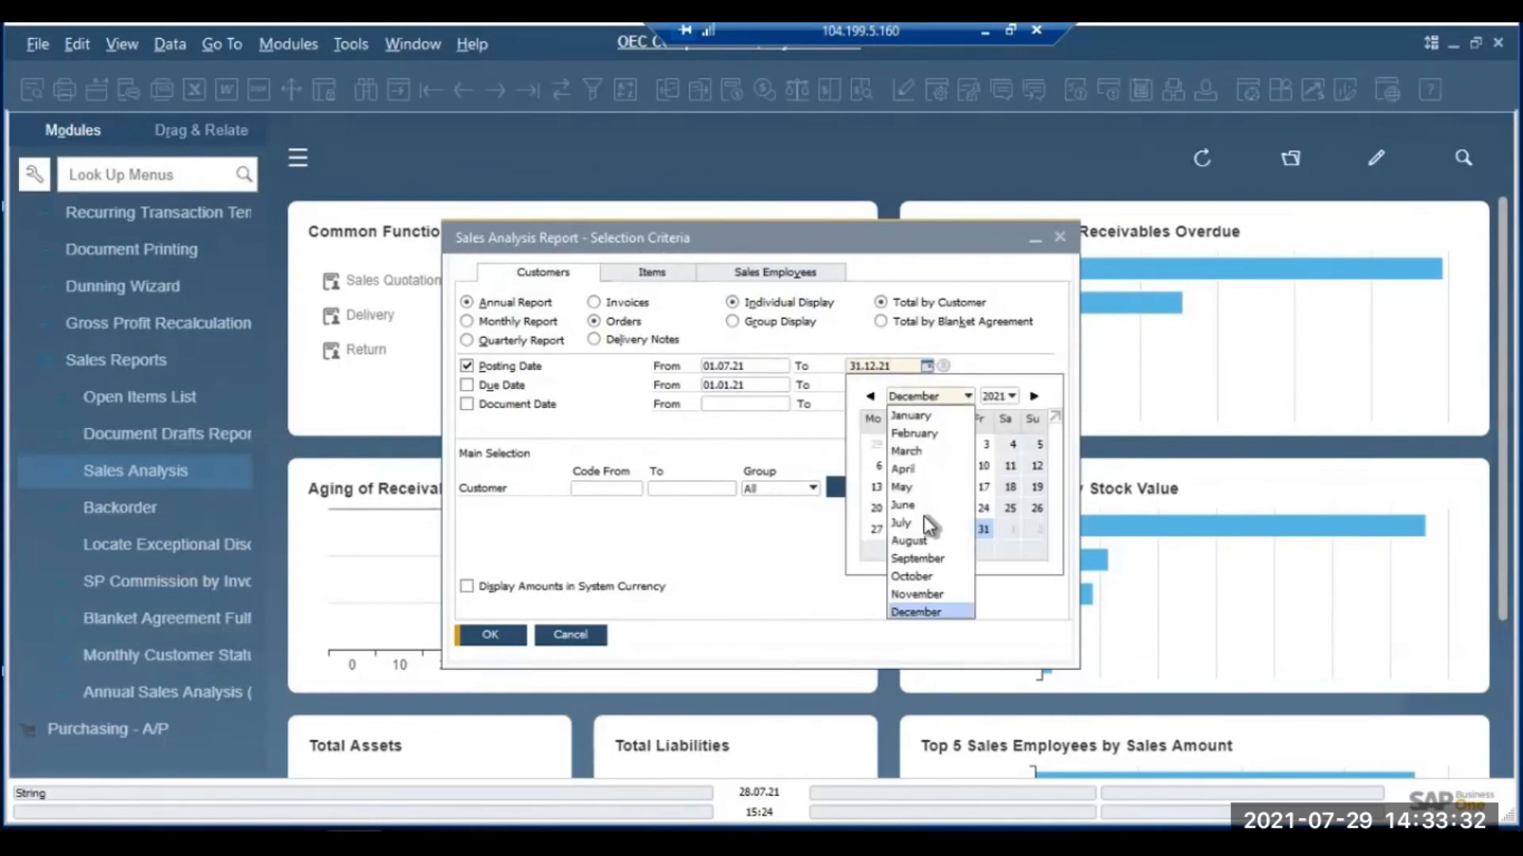
click(920, 523)
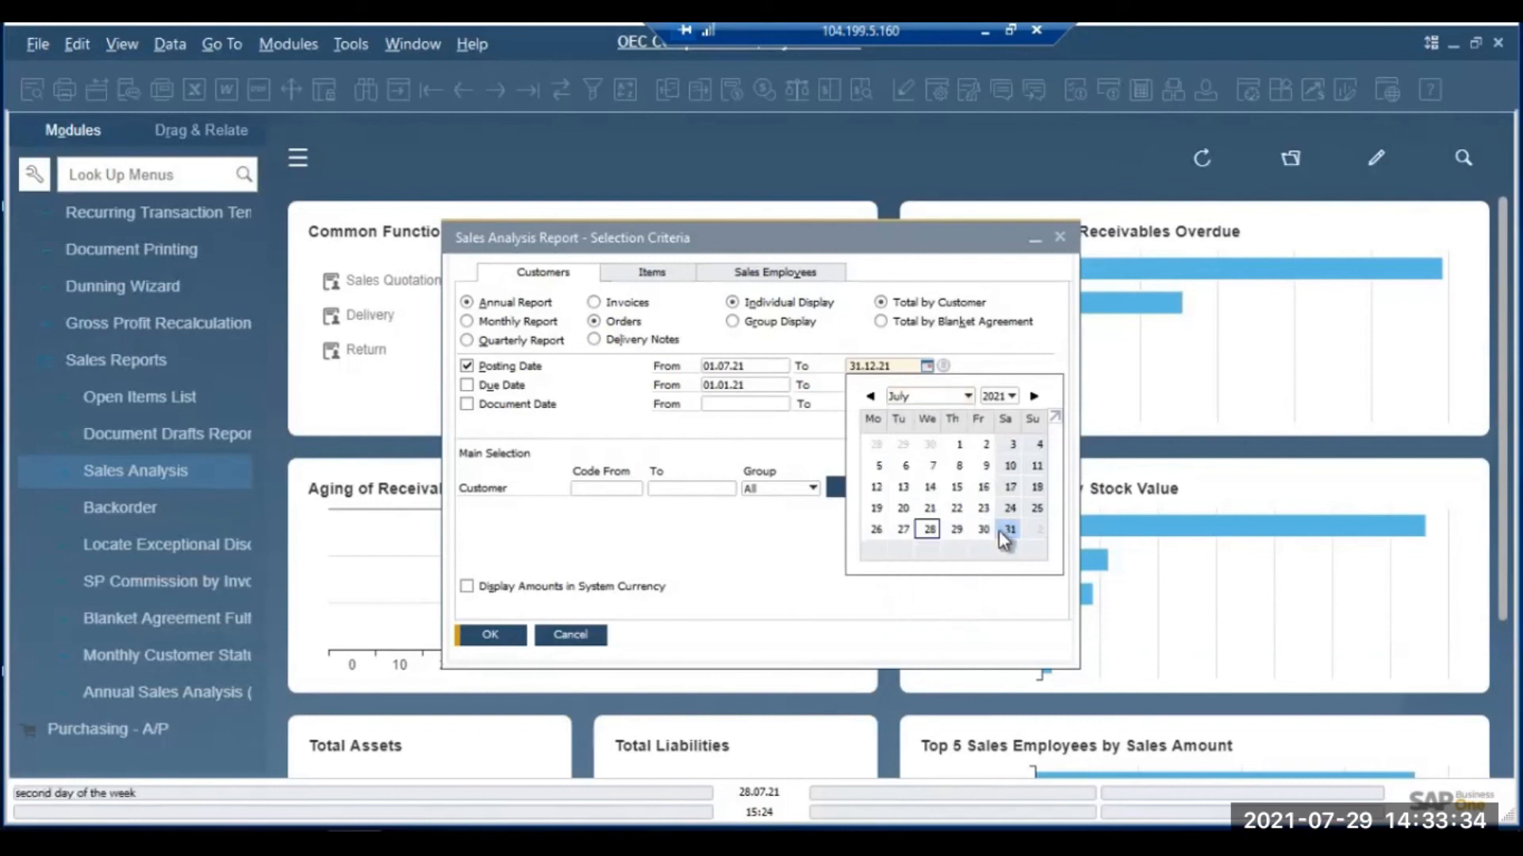
click(996, 530)
click(500, 632)
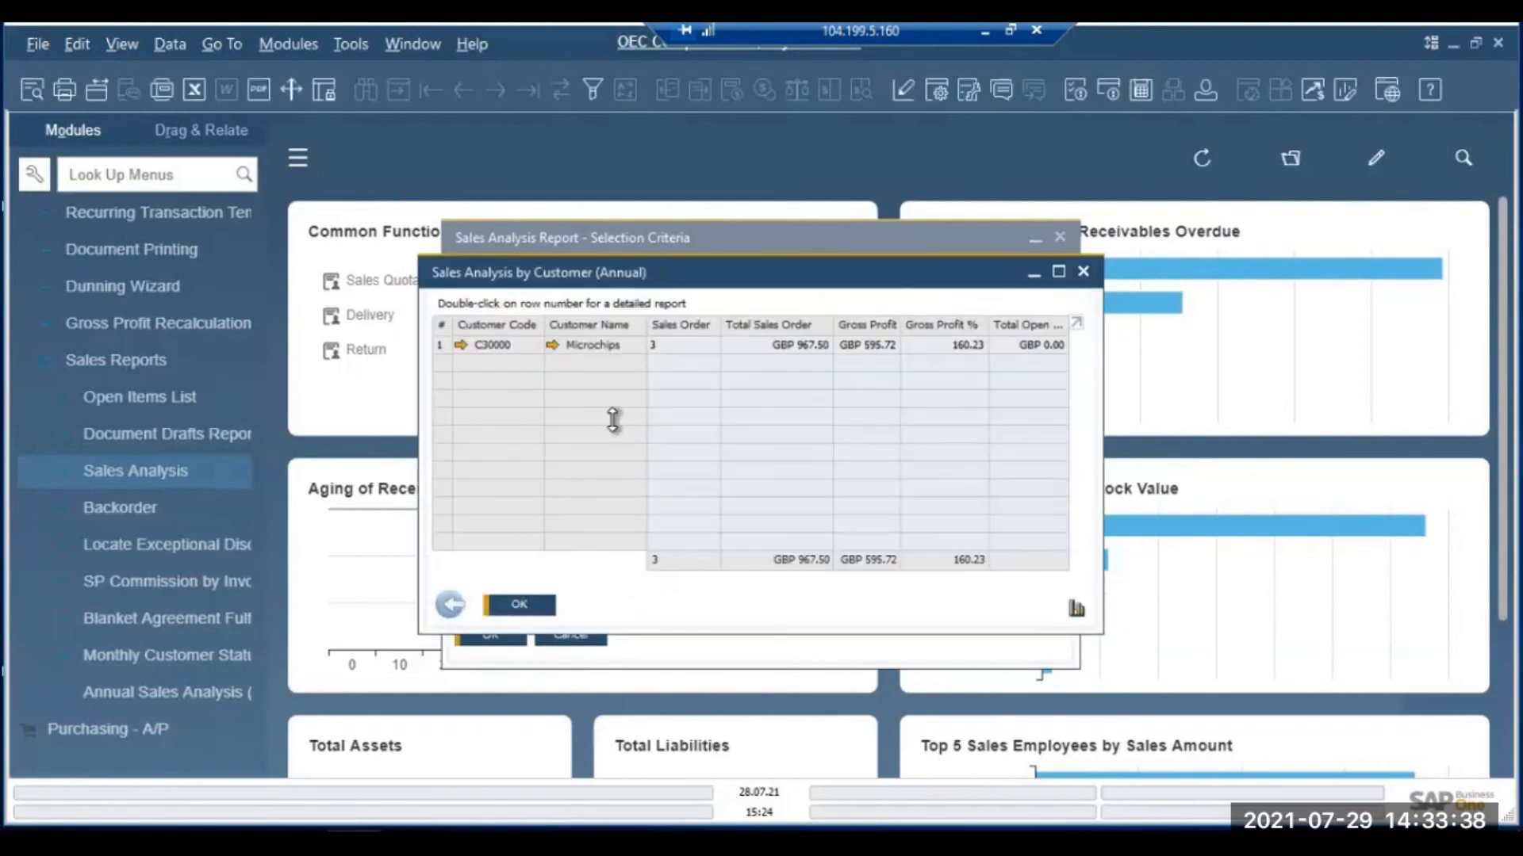